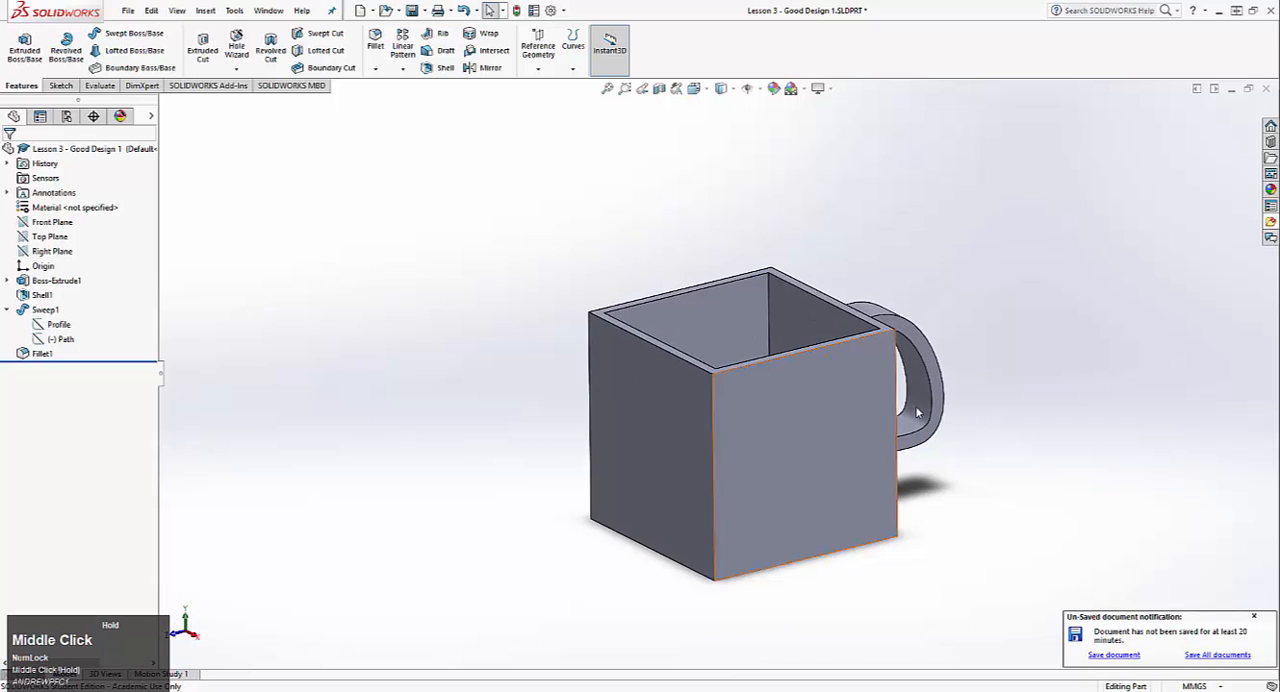
Step: Save the open mug part from the unsaved-document reminder
left_click(1124, 656)
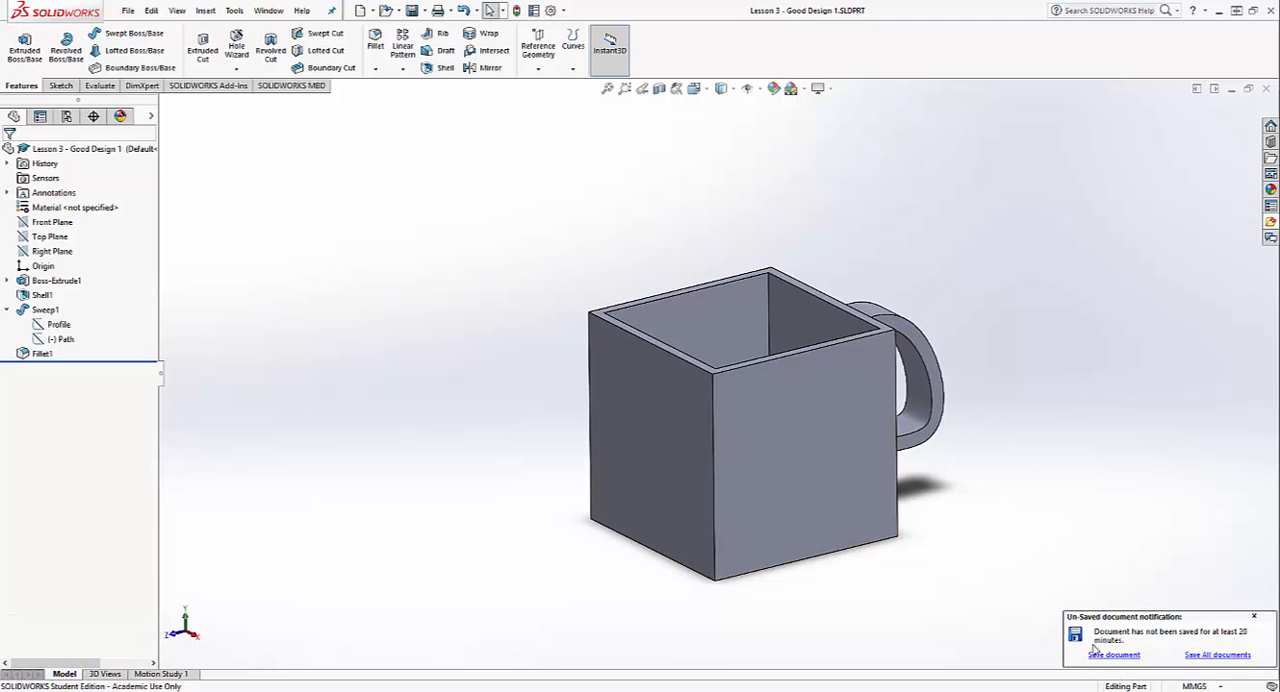
left_click(1110, 656)
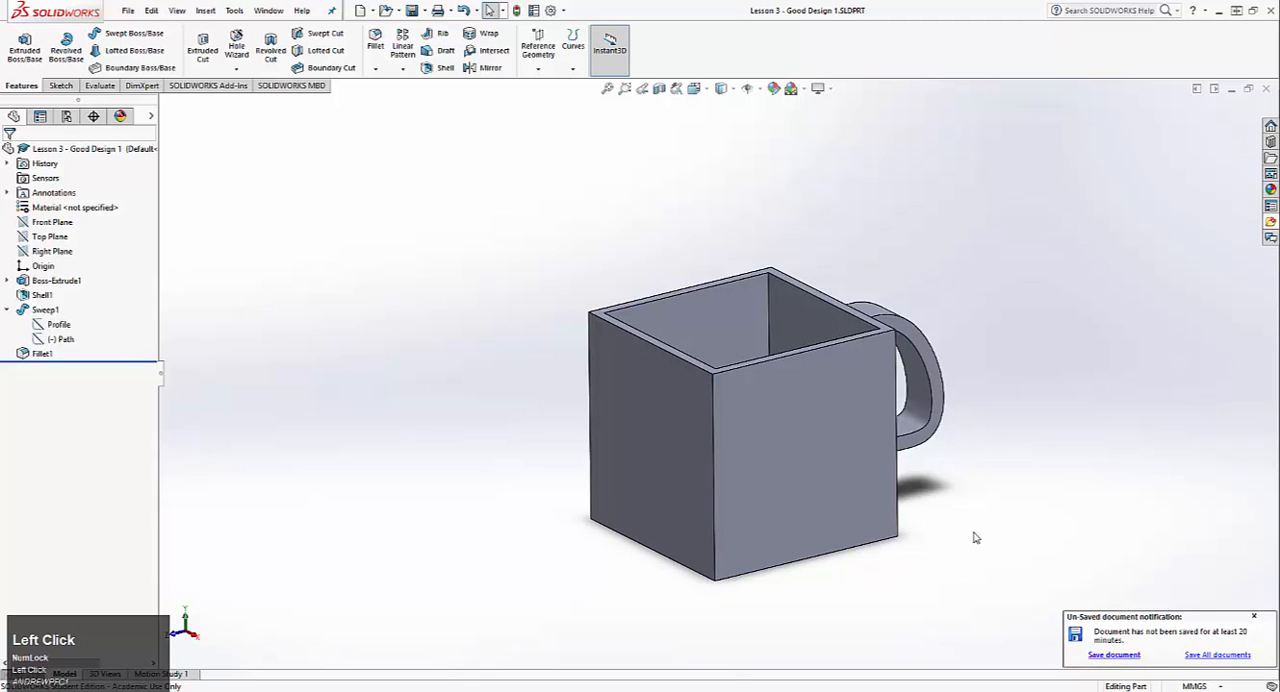
middle_click_drag(971, 534, 661, 341)
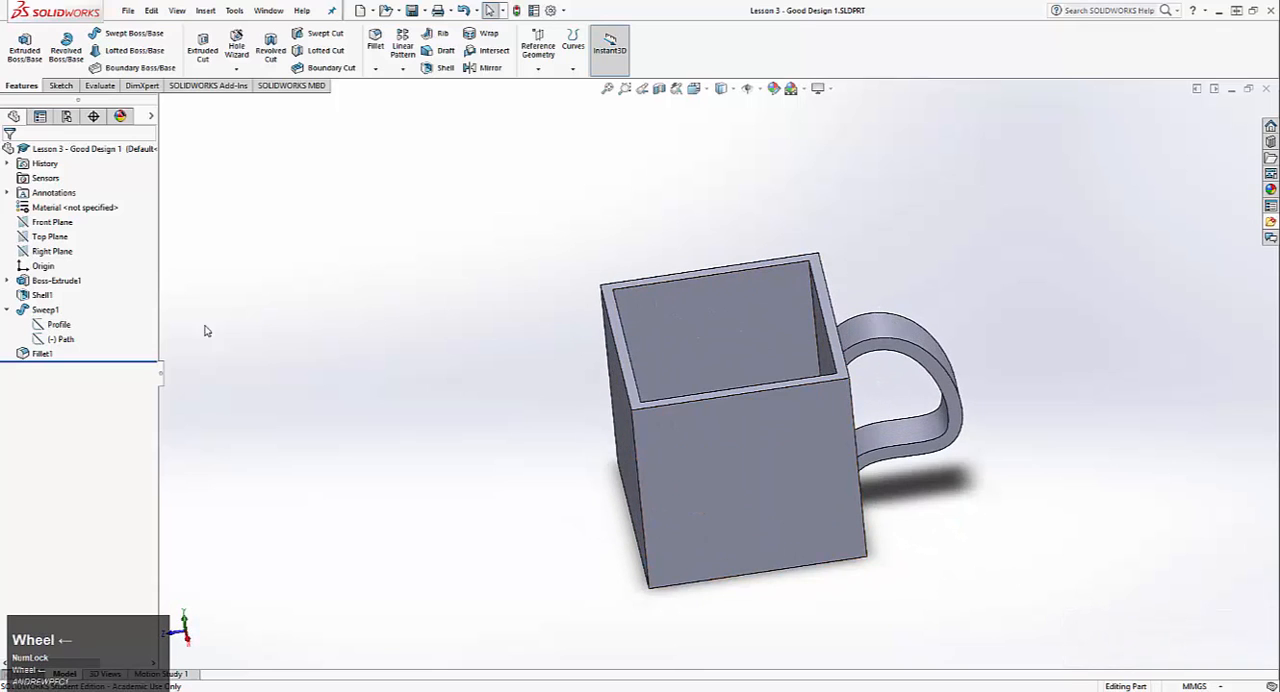
Step: Inspect the mug's shell feature and compare the part with the spouted Lesson 3 - Original v1 model, including its spout opening
left_click(44, 295)
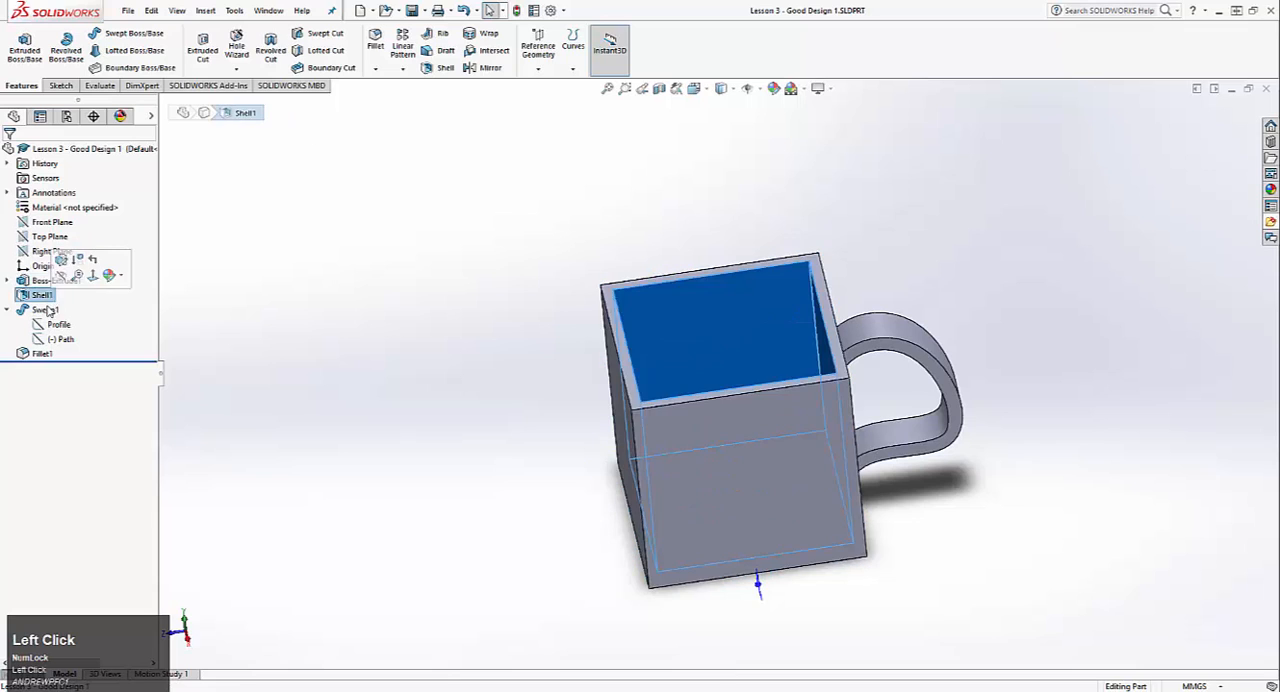
left_click(440, 390)
middle_click_drag(767, 443, 752, 423)
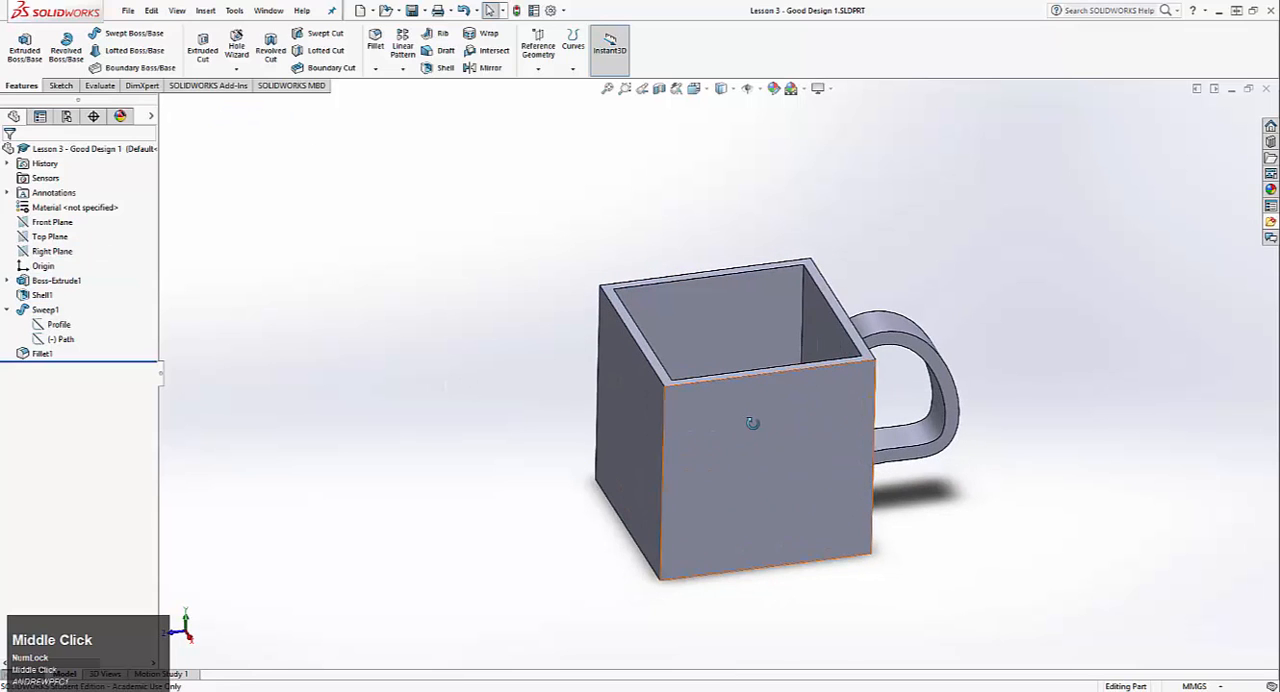
key("ctrl+Tab")
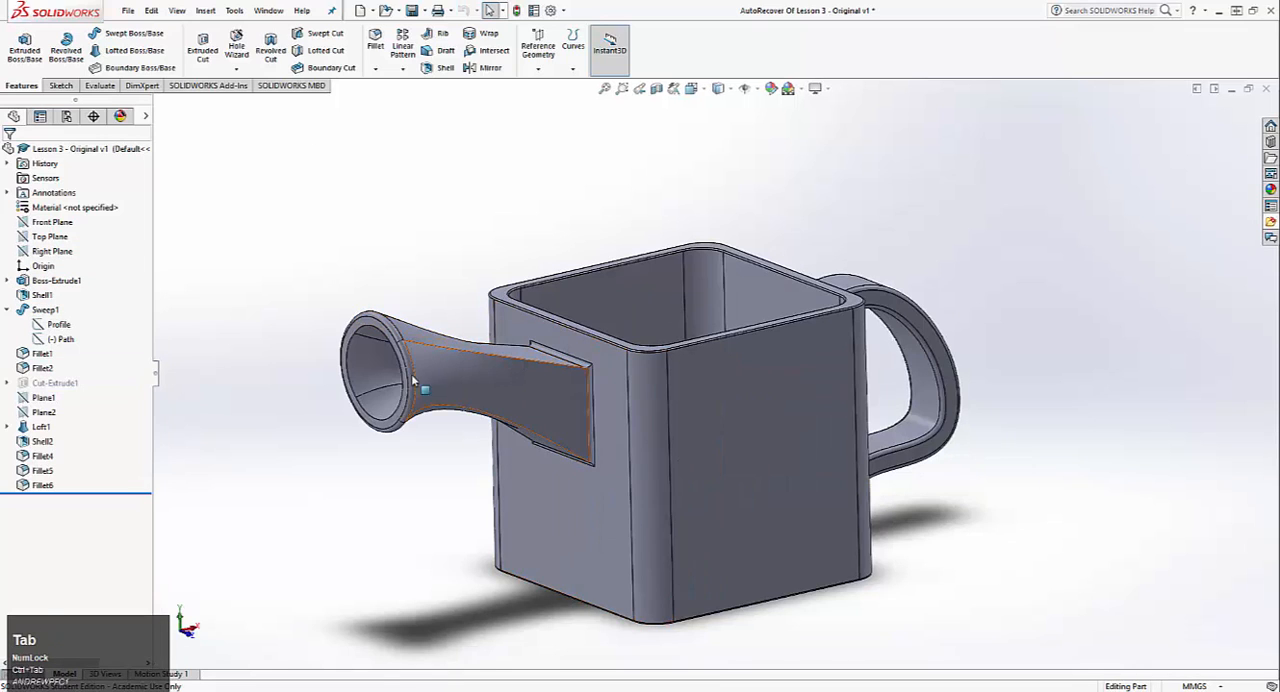
scroll(705, 365, "down", 2)
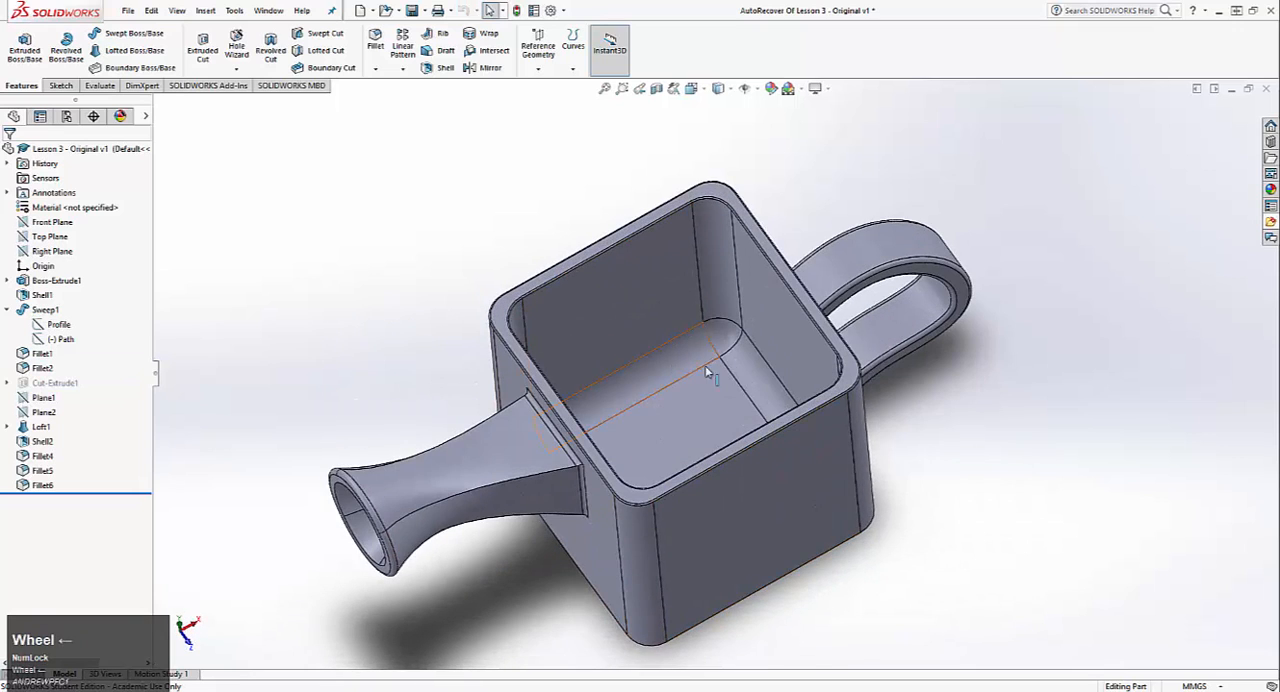
key("ctrl+Tab")
middle_click_drag(648, 491, 644, 446)
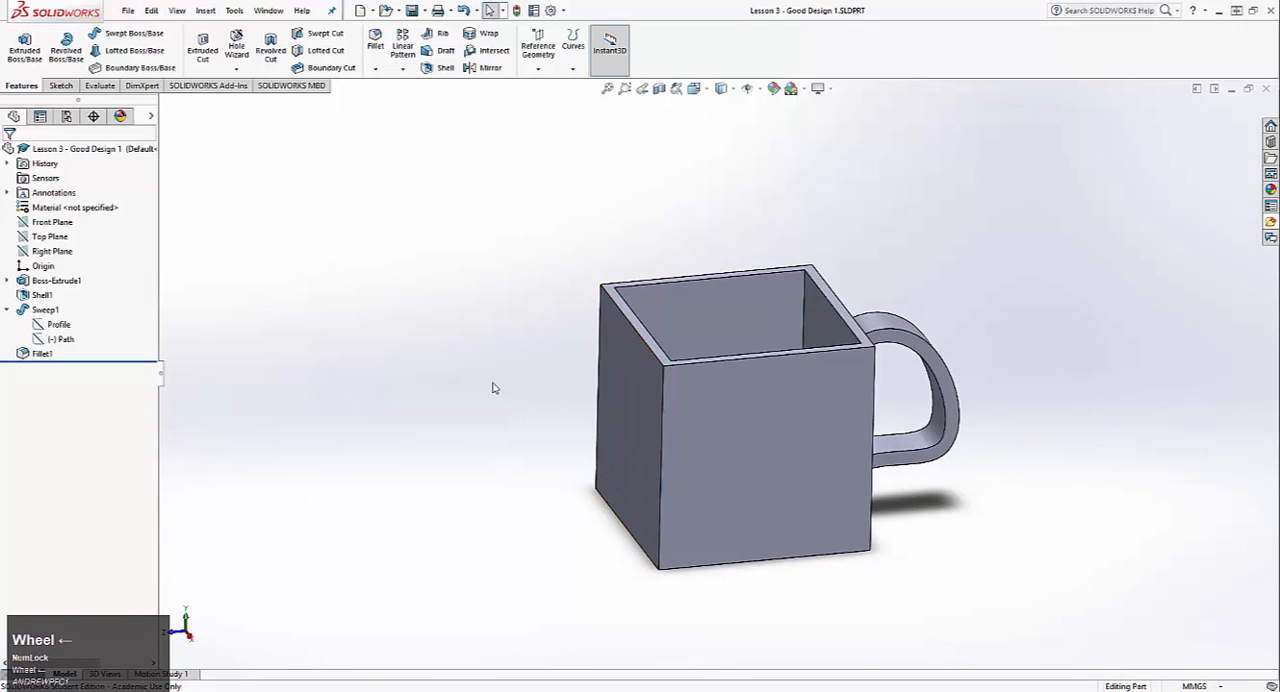
middle_click_drag(491, 386, 568, 400)
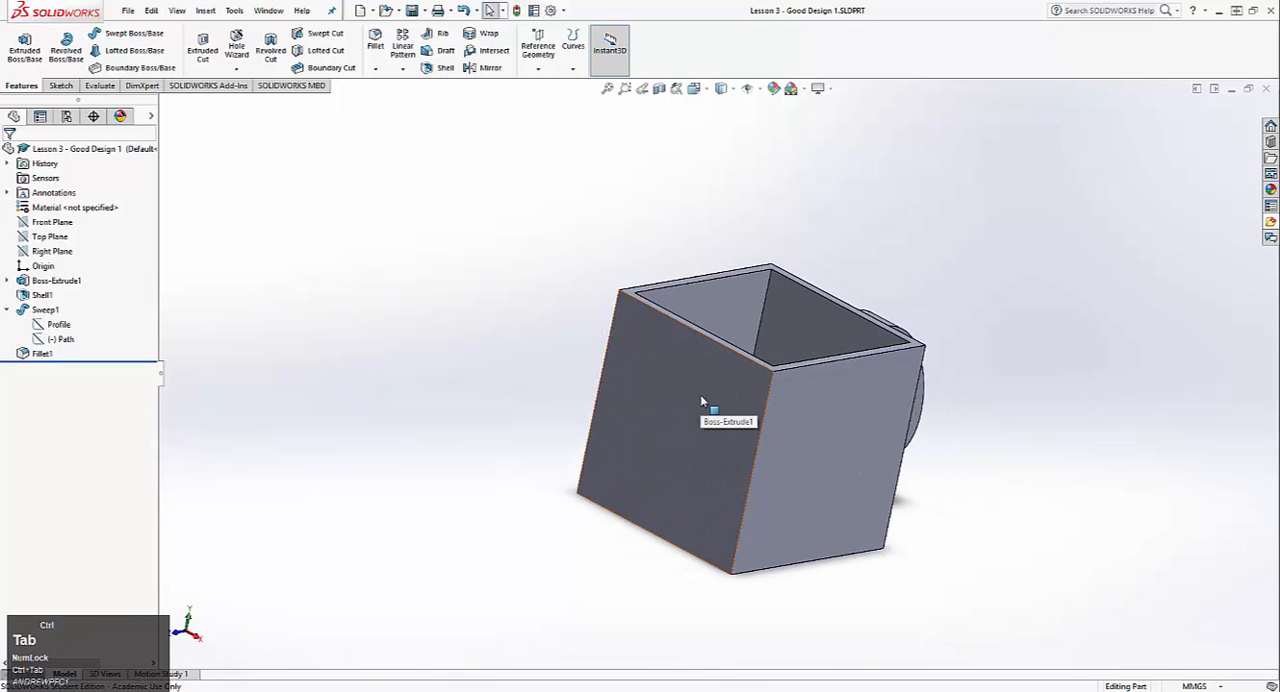
key("ctrl+Tab")
middle_click_drag(706, 394, 631, 491)
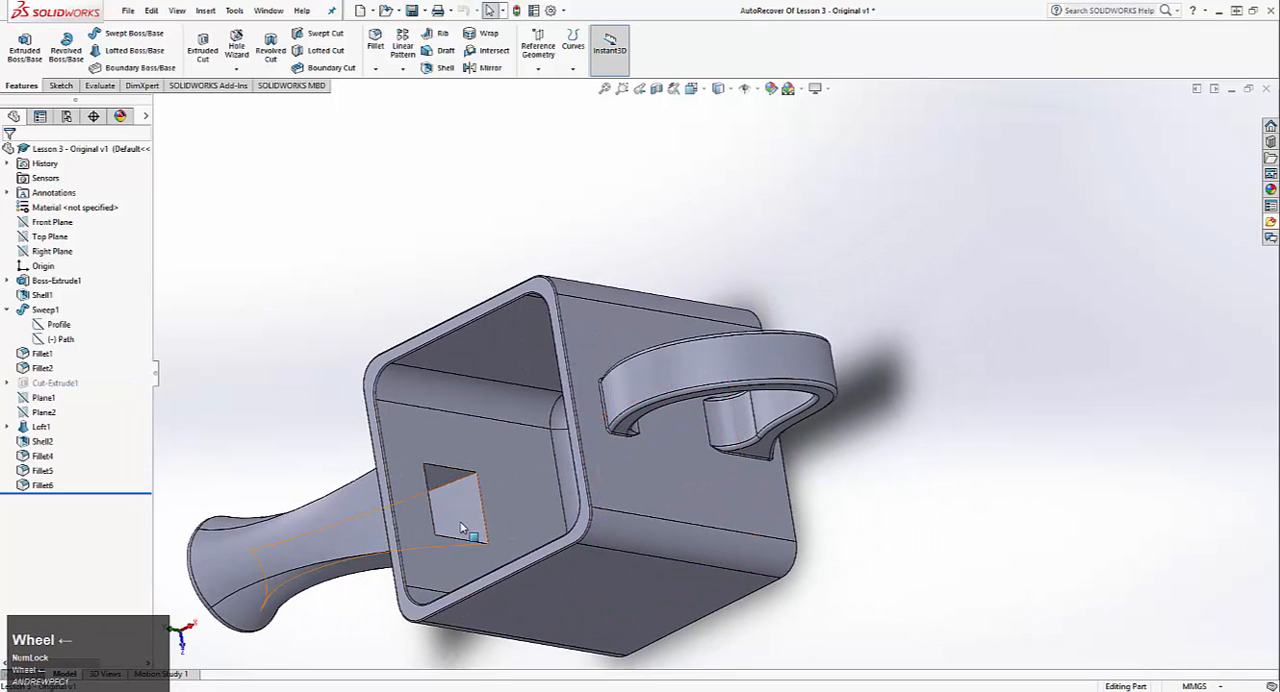
middle_click_drag(462, 528, 575, 353)
key("ctrl+Tab")
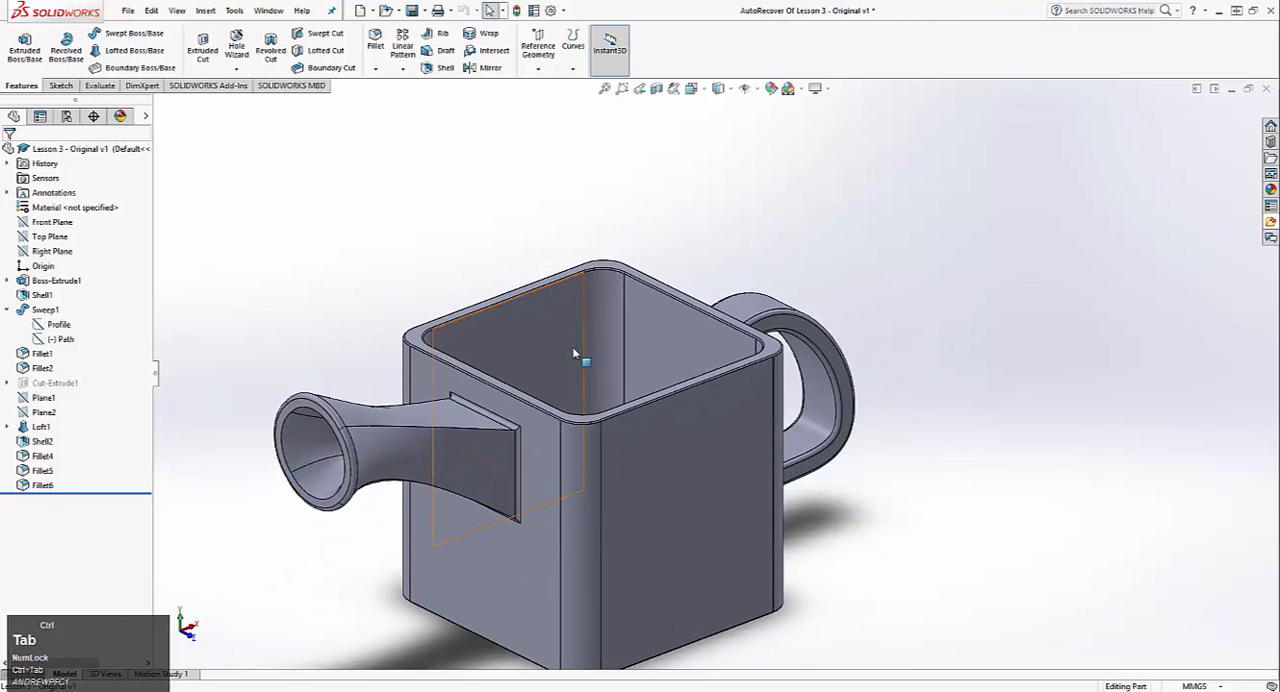
Step: Start an Extruded Cut sketch on the mug's face opposite the handle and draw a centre rectangle about 30 × 28 mm above the origin
scroll(680, 391, "up", 3)
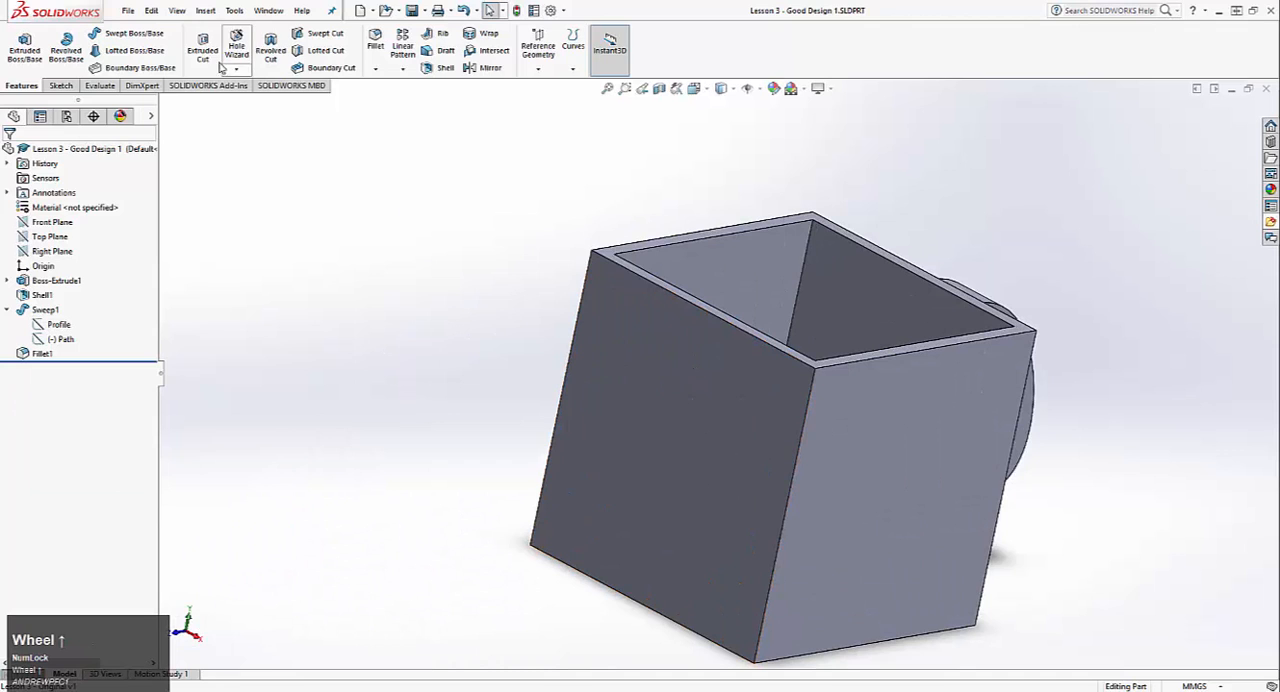
left_click(219, 63)
left_click(684, 416)
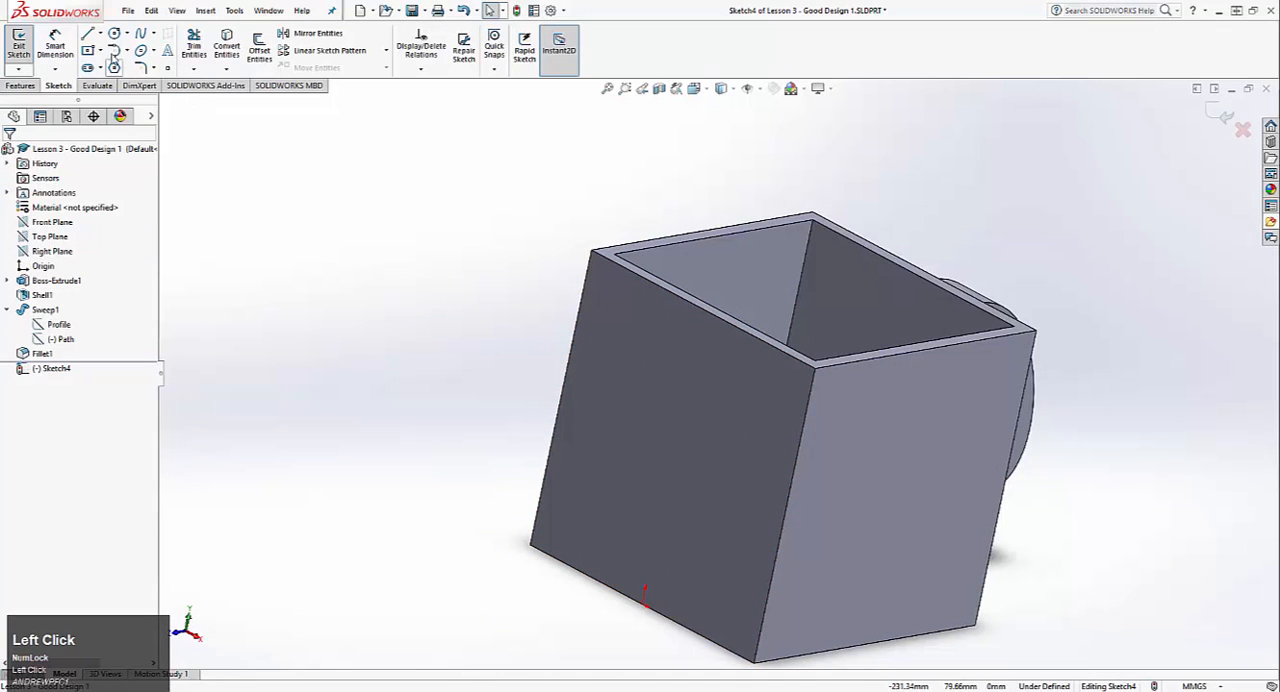
key("ctrl+8")
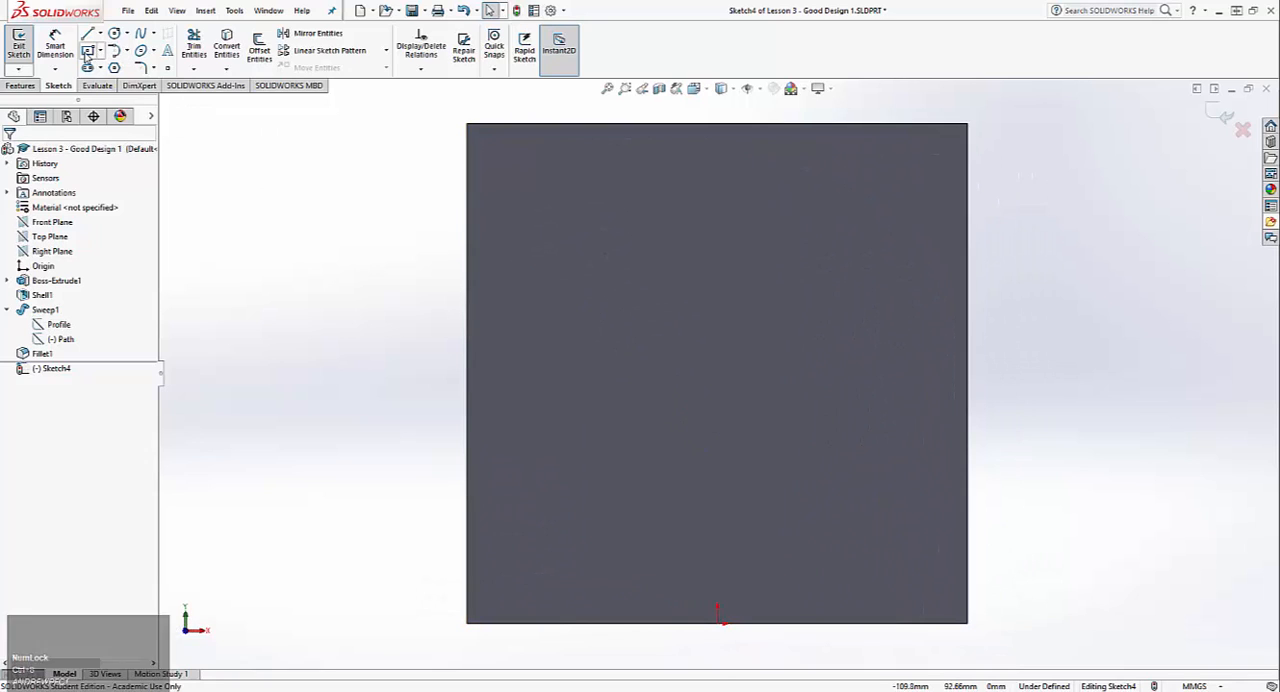
left_click(88, 50)
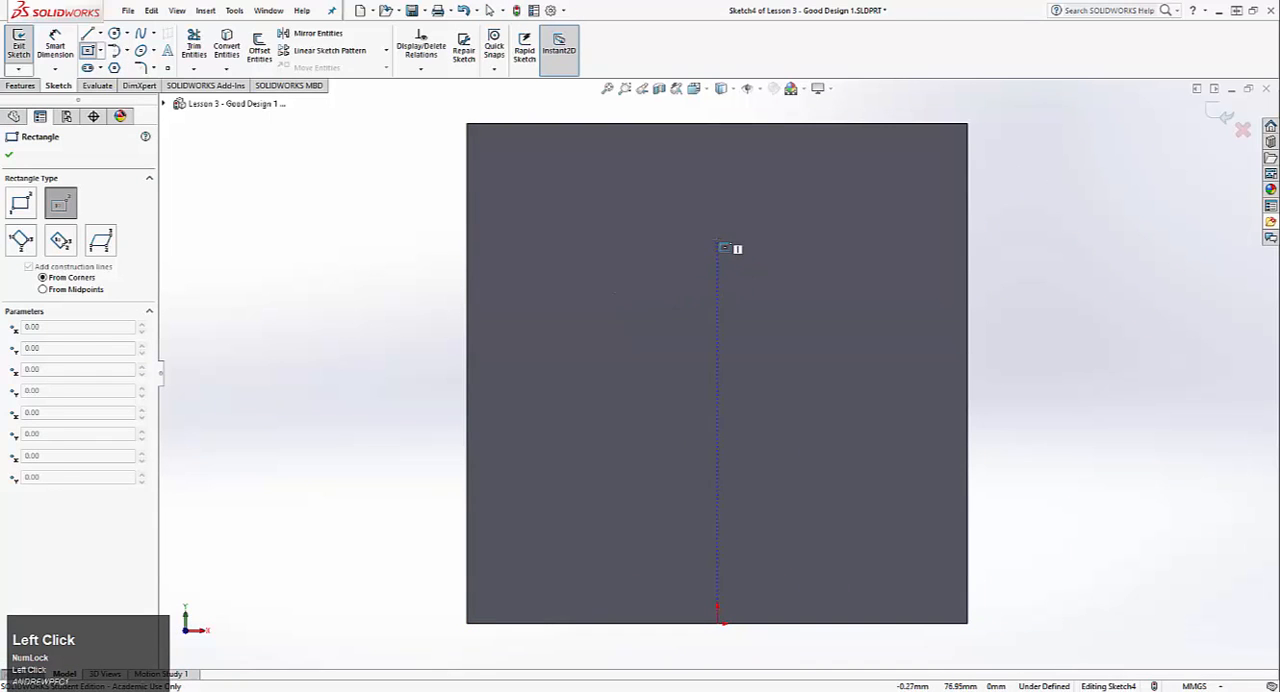
left_click(719, 242)
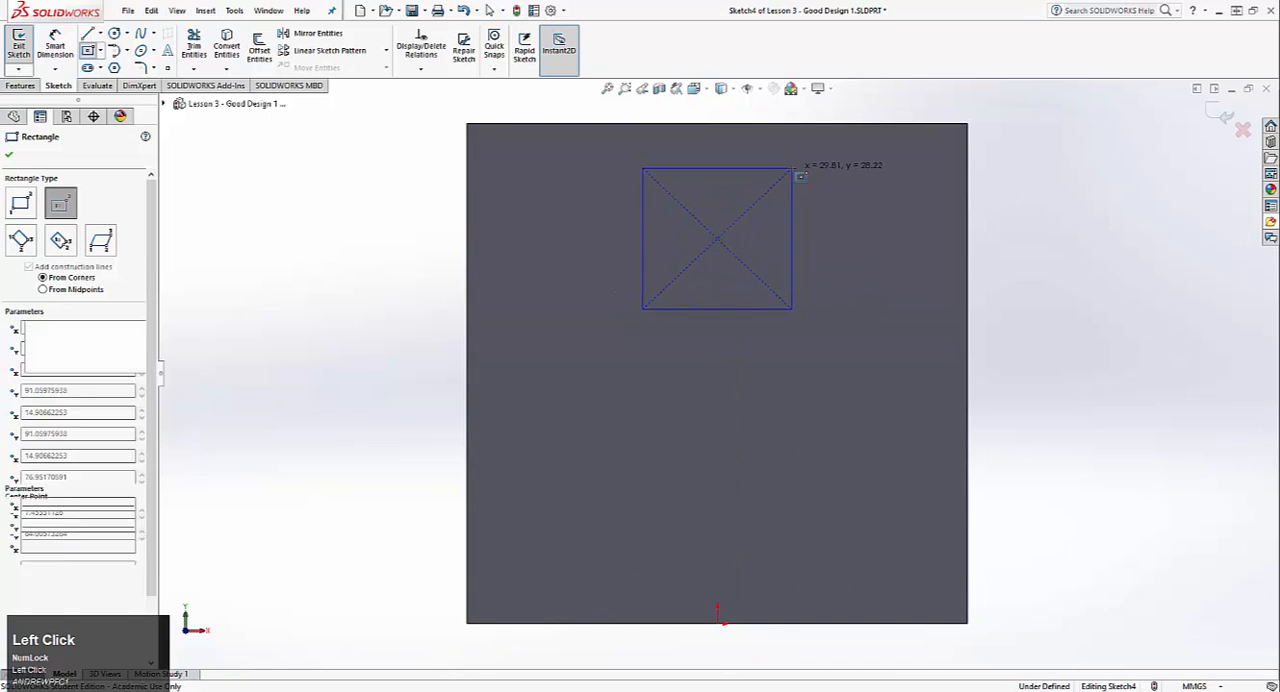
left_click(793, 168)
key("Escape")
Step: Dimension the rectangle's height and width to 30 mm each
left_click(56, 46)
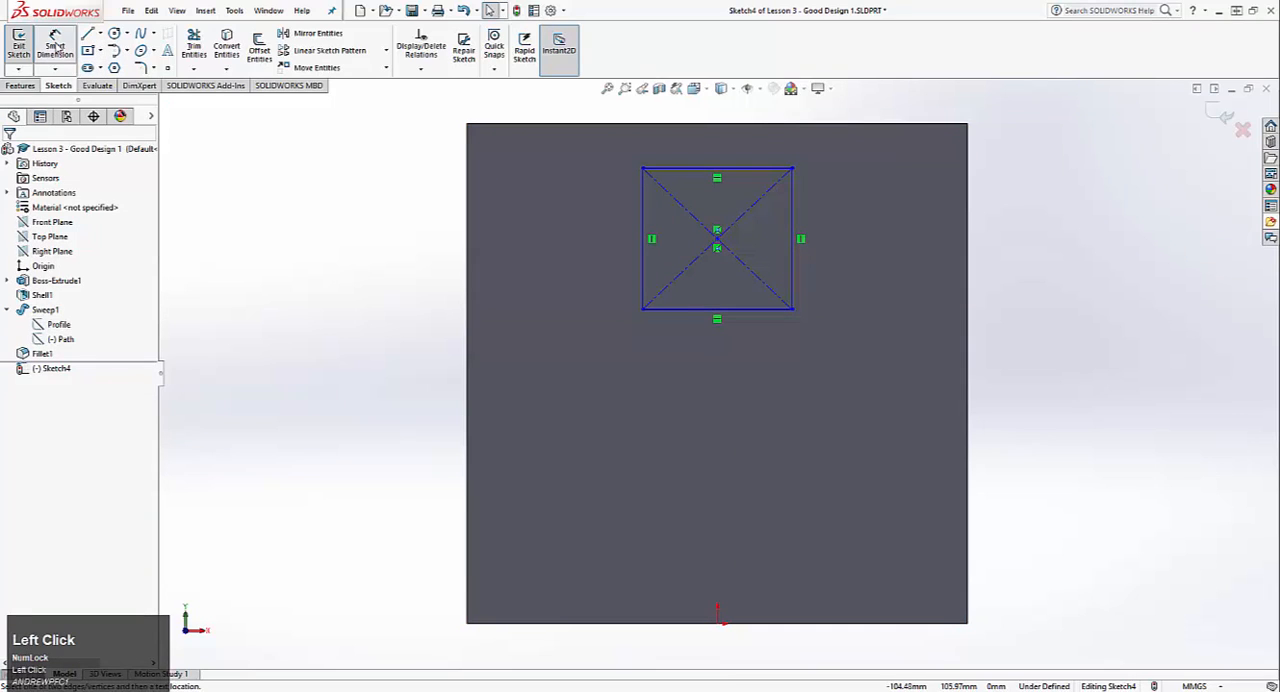
left_click(645, 216)
left_click(617, 236)
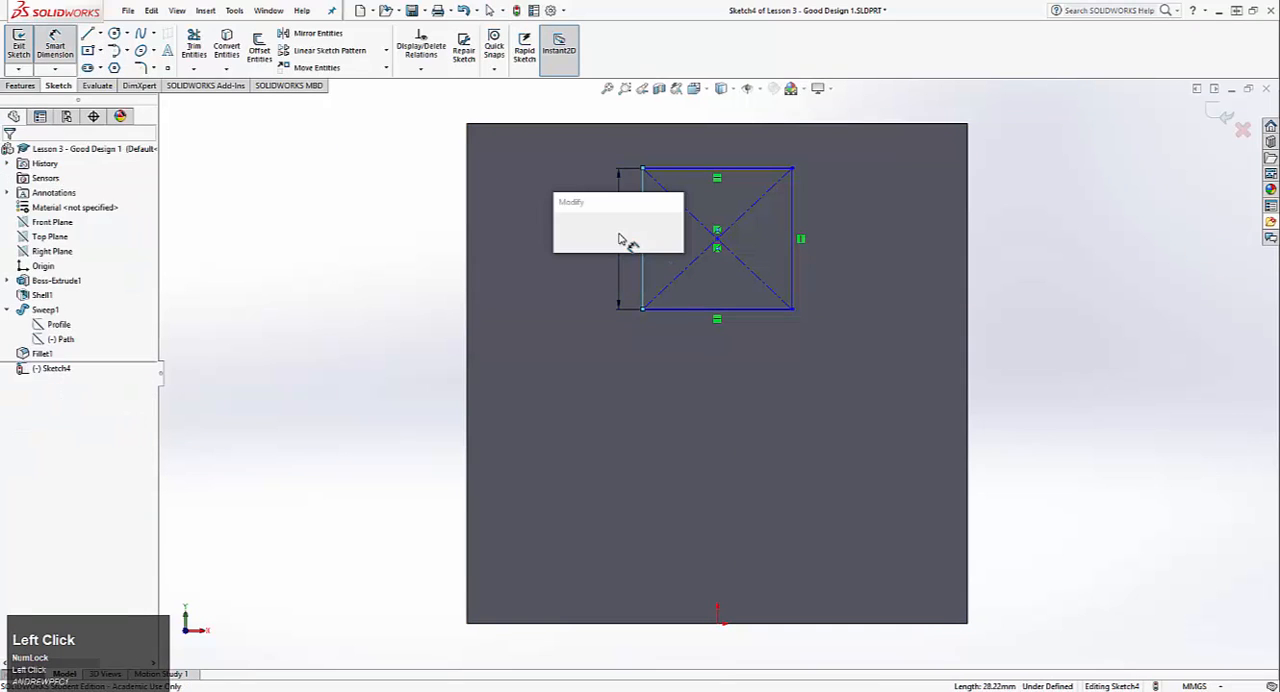
key("Return")
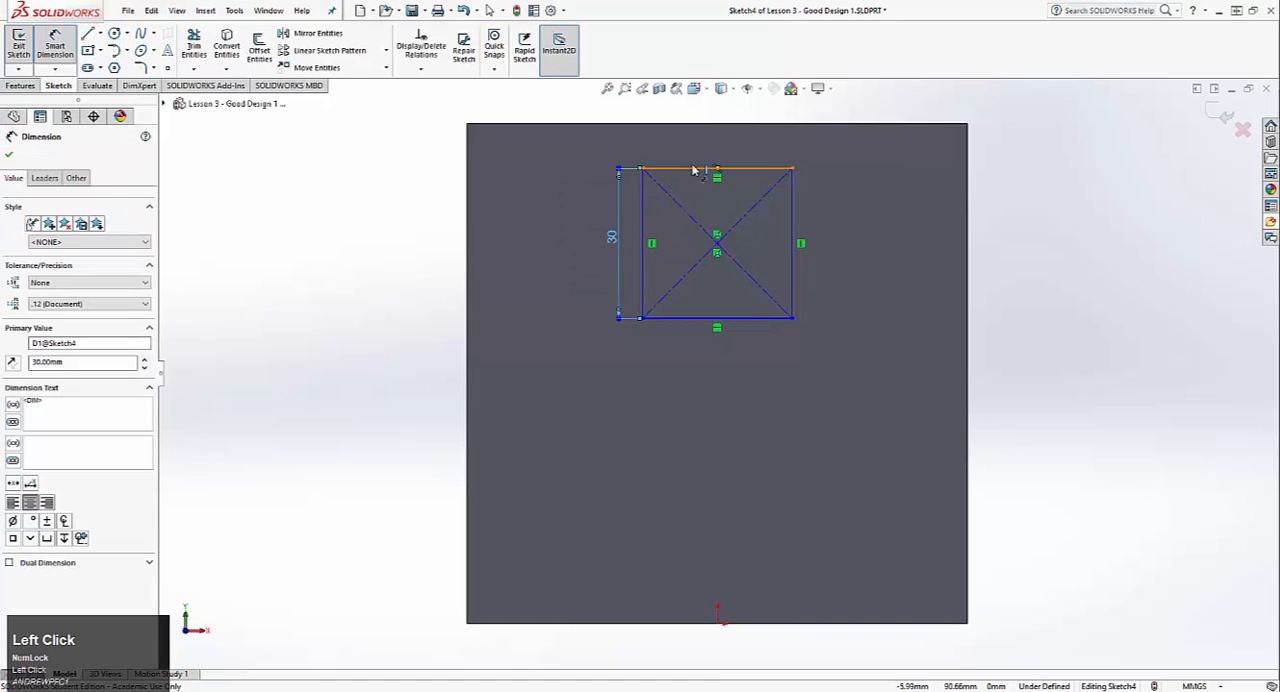
left_click(694, 169)
left_click(697, 155)
type("30")
key("Return")
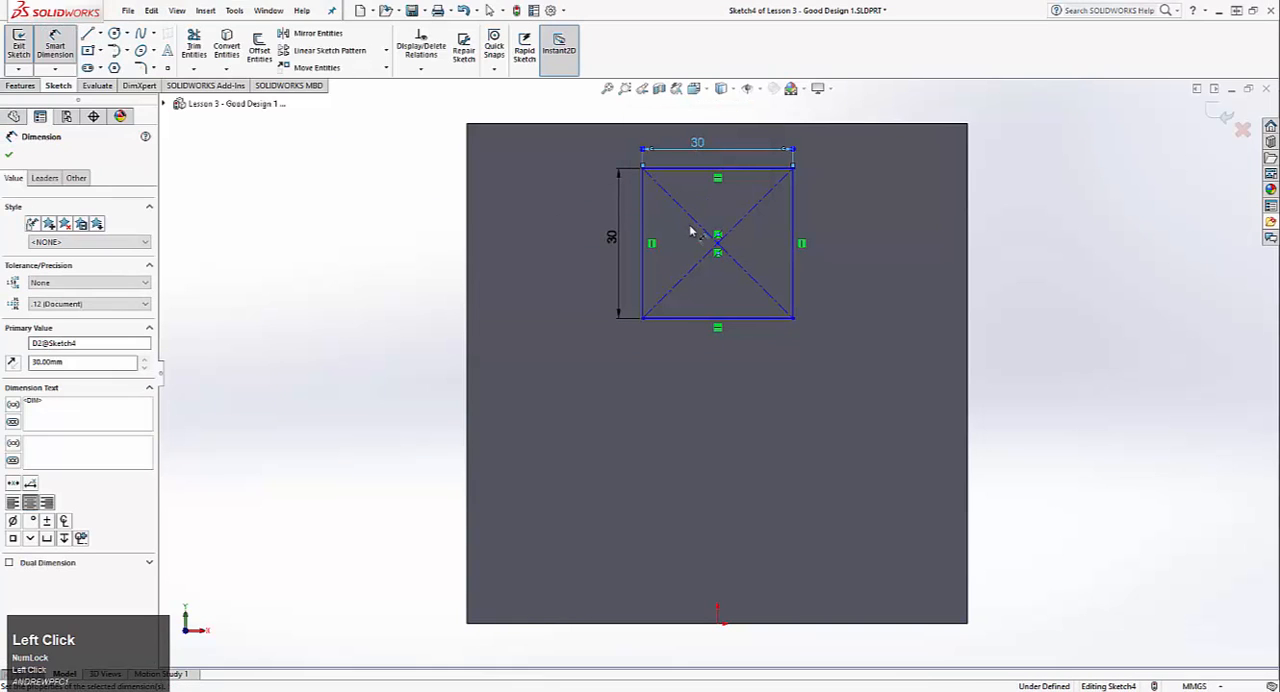
Step: Dimension the rectangle's centre point 30 mm from the upper edge of the face
left_click(717, 245)
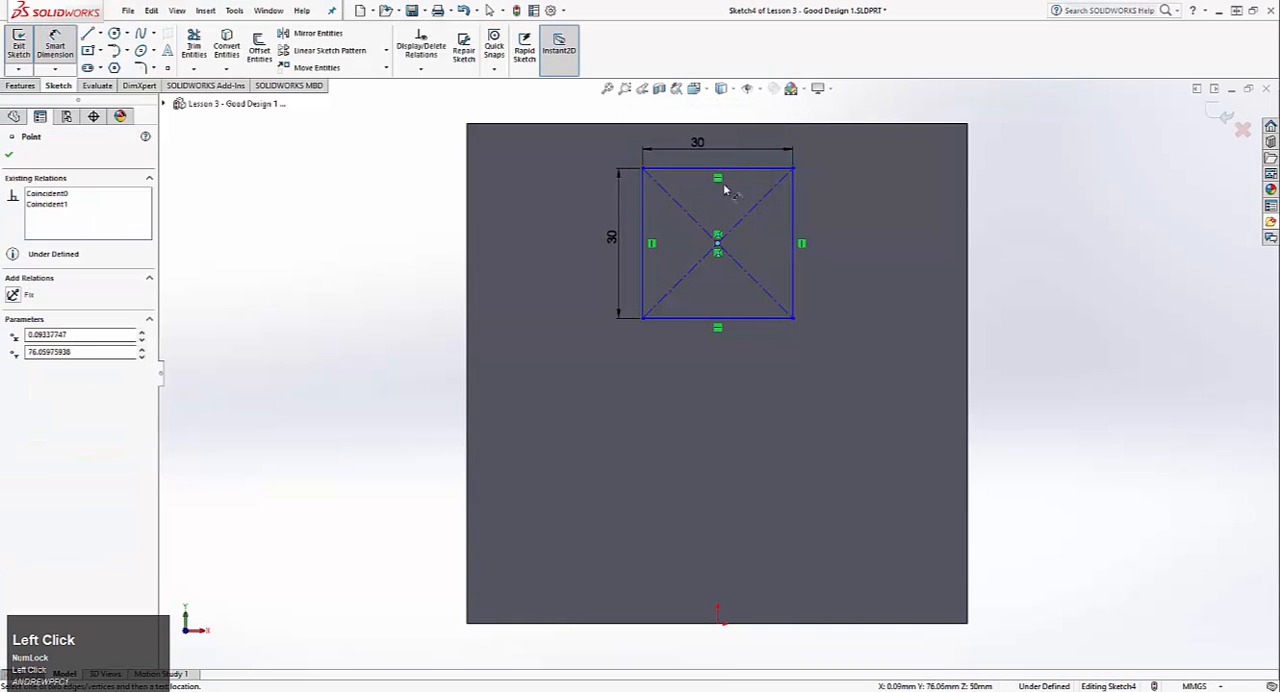
left_click(735, 124)
left_click(834, 210)
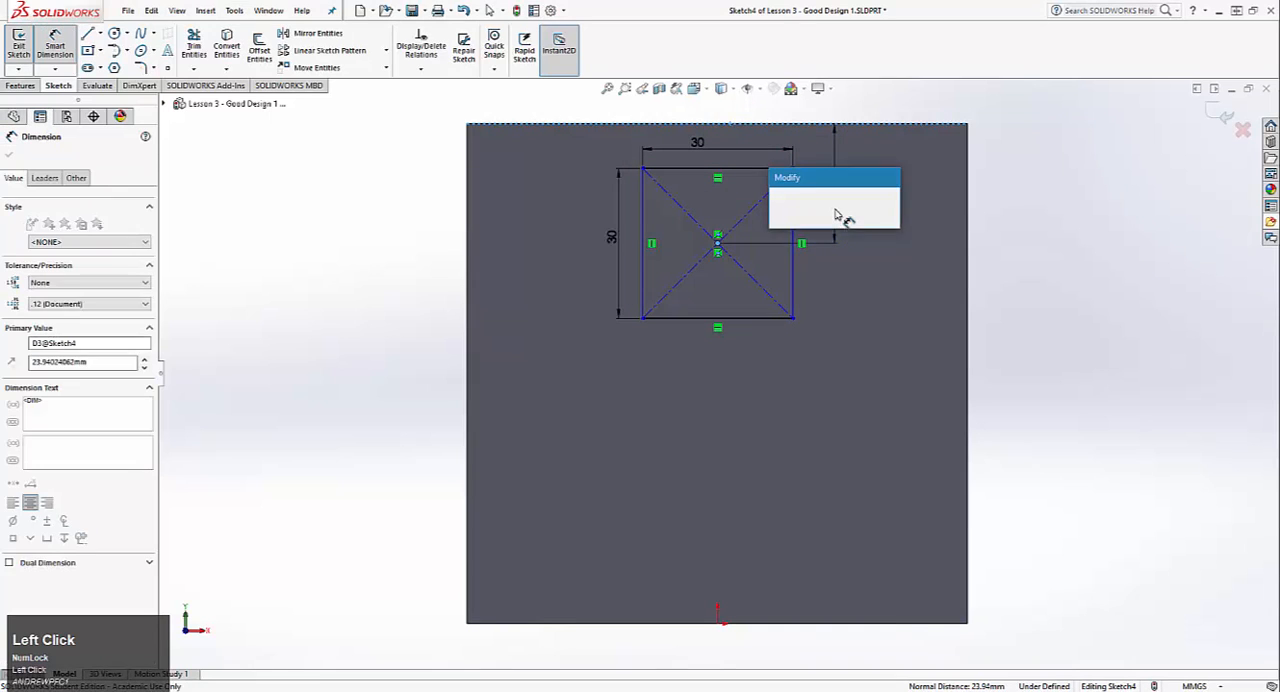
type("30")
key("Return")
key("Escape")
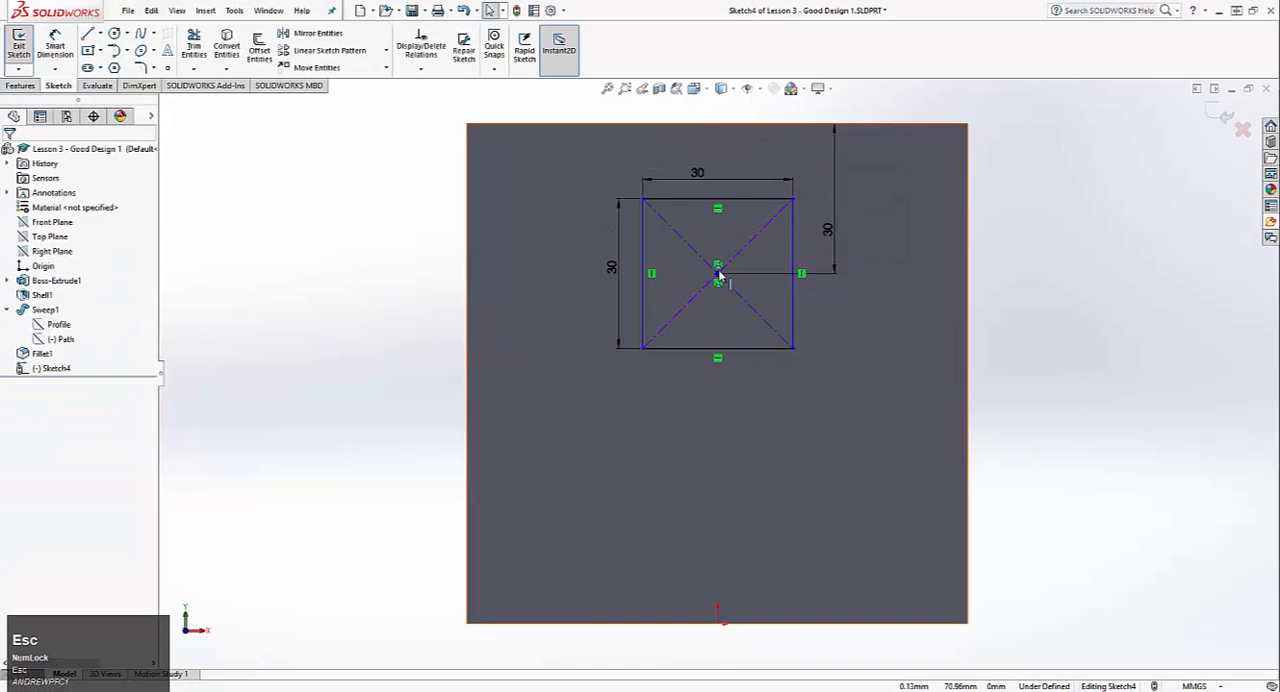
Step: Add a Vertical relation between the rectangle's centre point and the origin, and exit the sketch
left_click(718, 272)
left_click(720, 624, "ctrl")
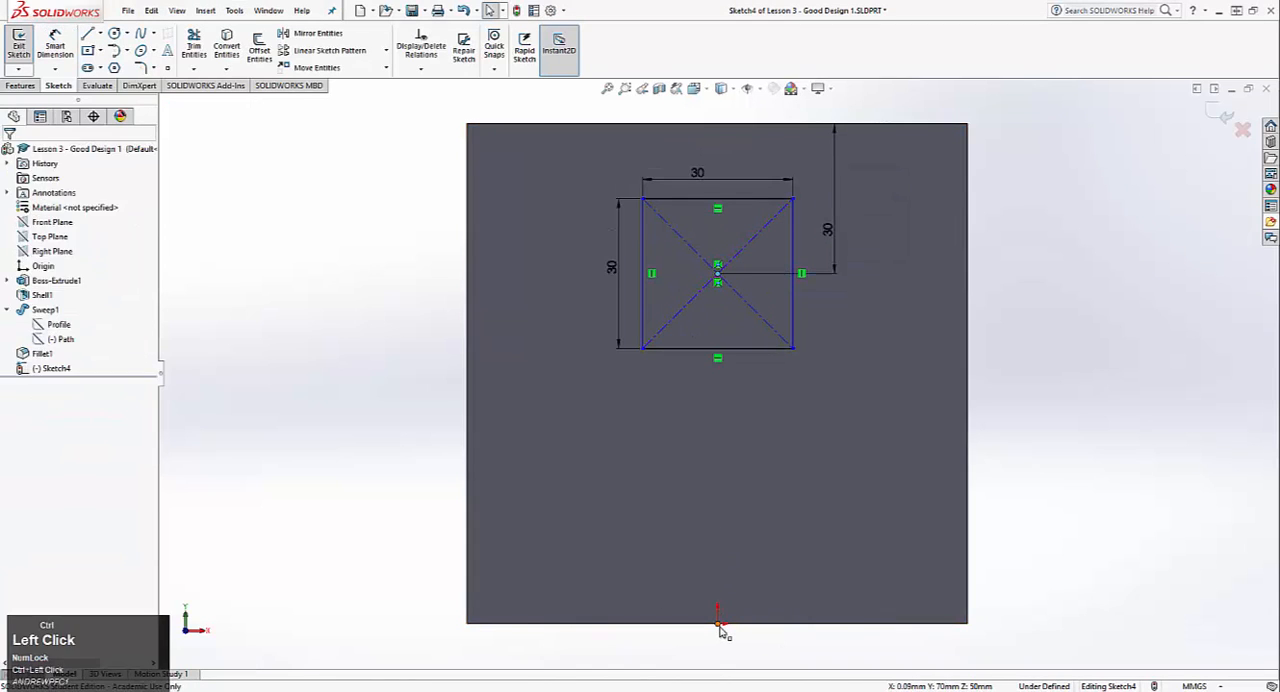
left_click(14, 386)
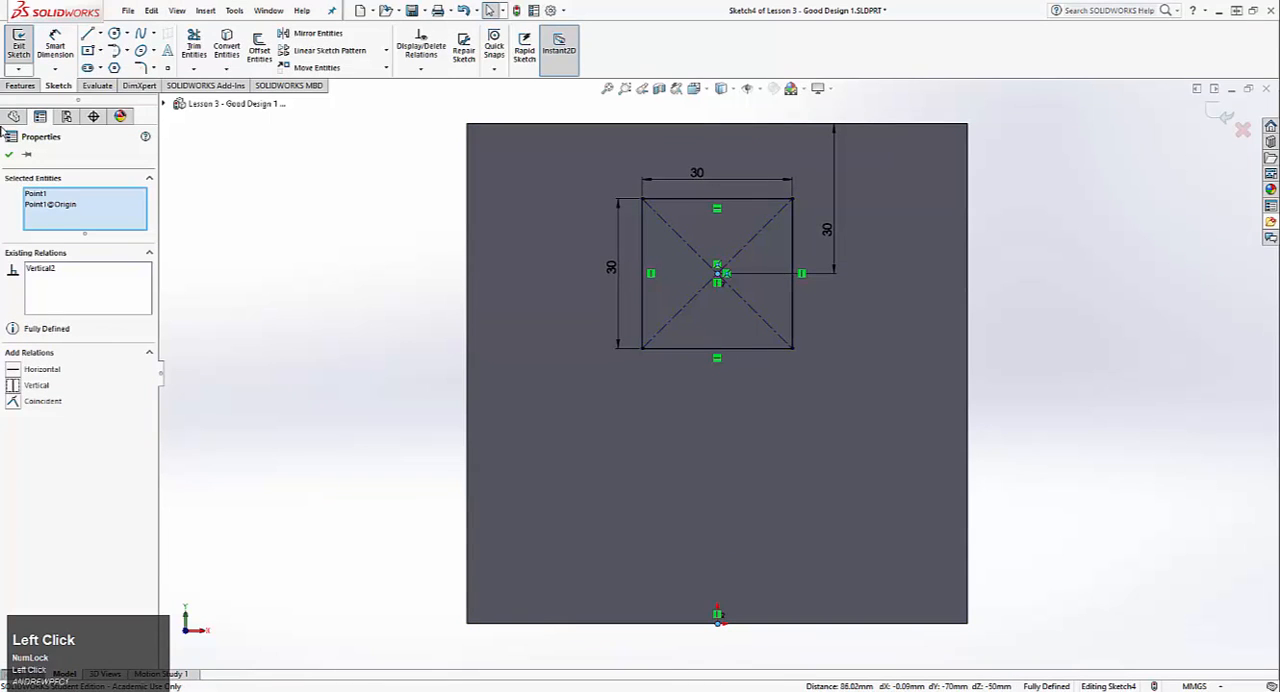
left_click(6, 156)
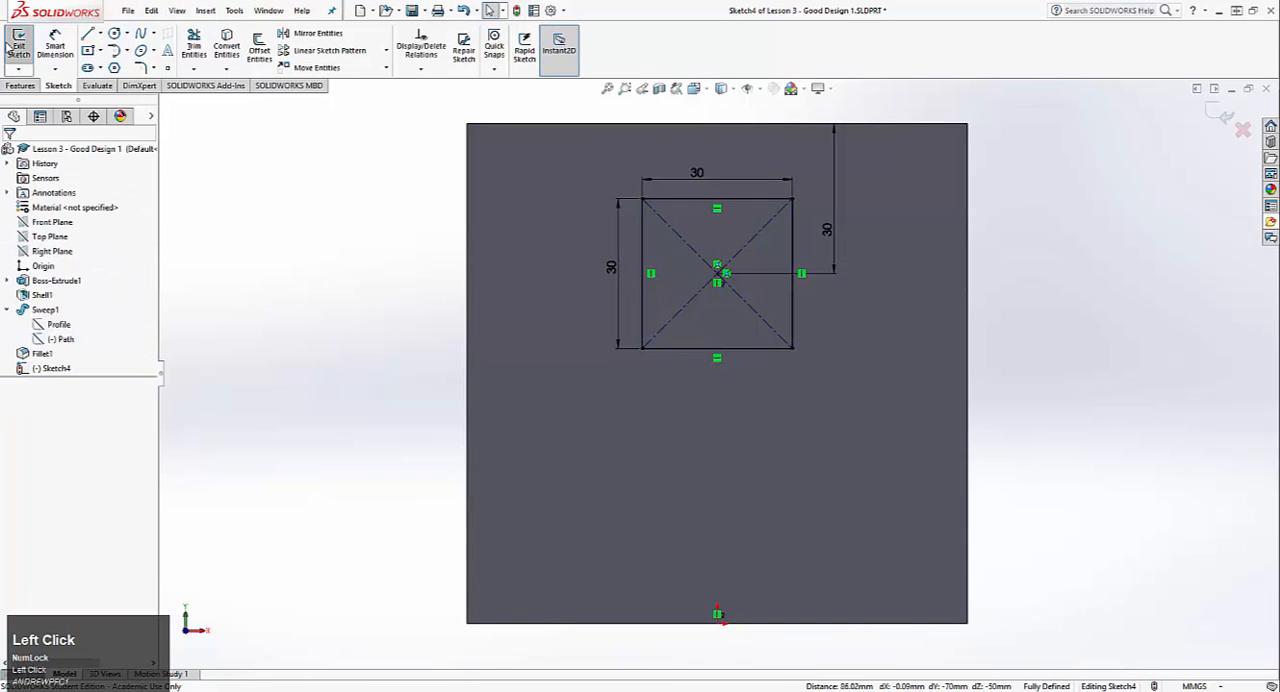
Step: Look through the cut's end conditions, keep Blind, and stretch the cut depth to 147 mm, through the mug and into the handle
middle_click_drag(694, 295, 518, 334)
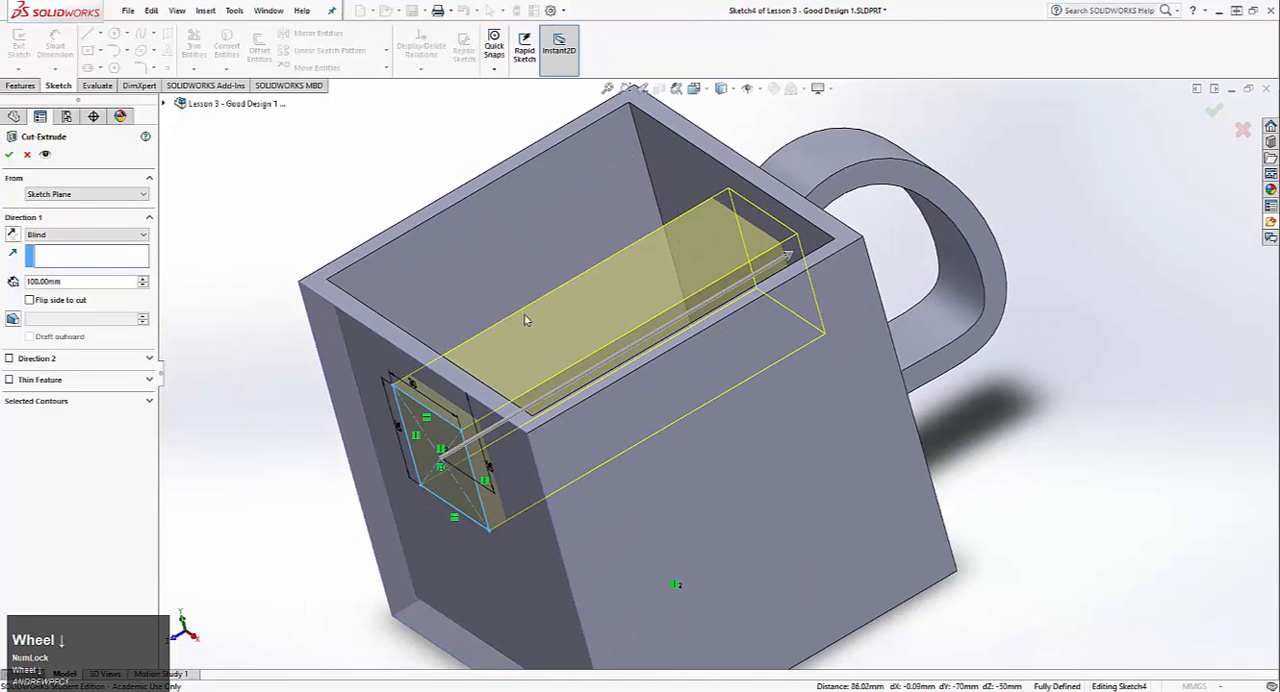
left_click(52, 234)
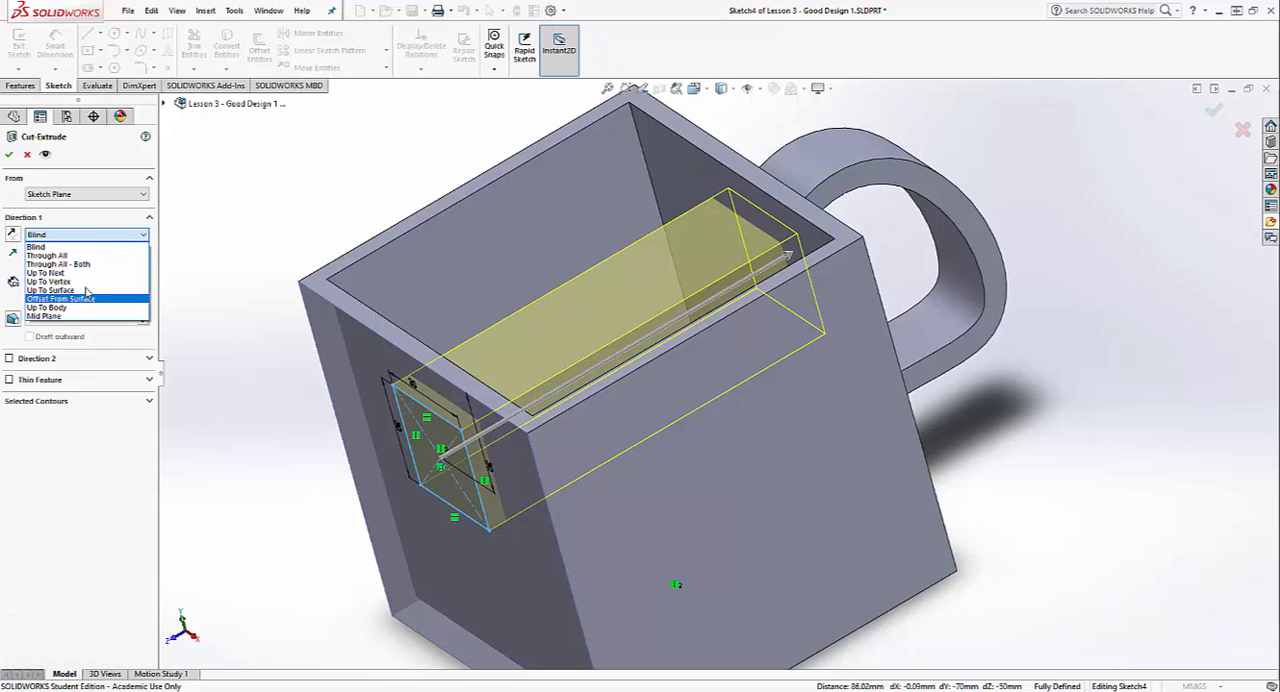
left_click(317, 230)
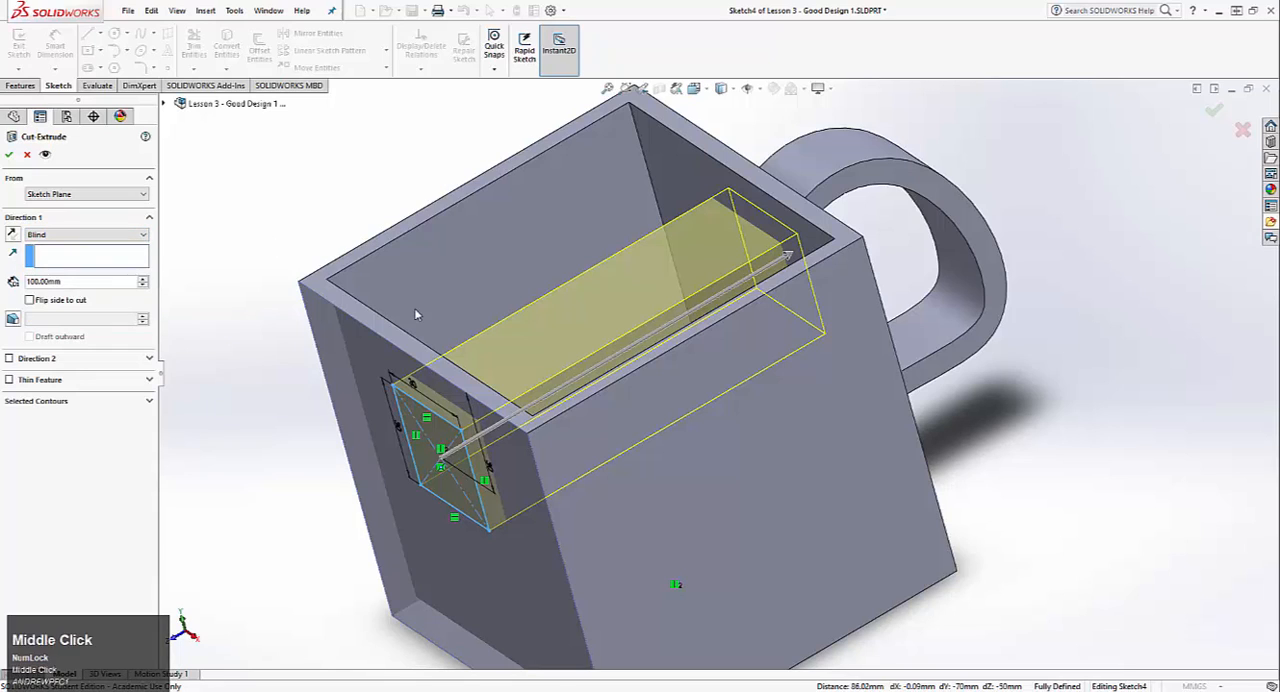
middle_click_drag(414, 308, 344, 246)
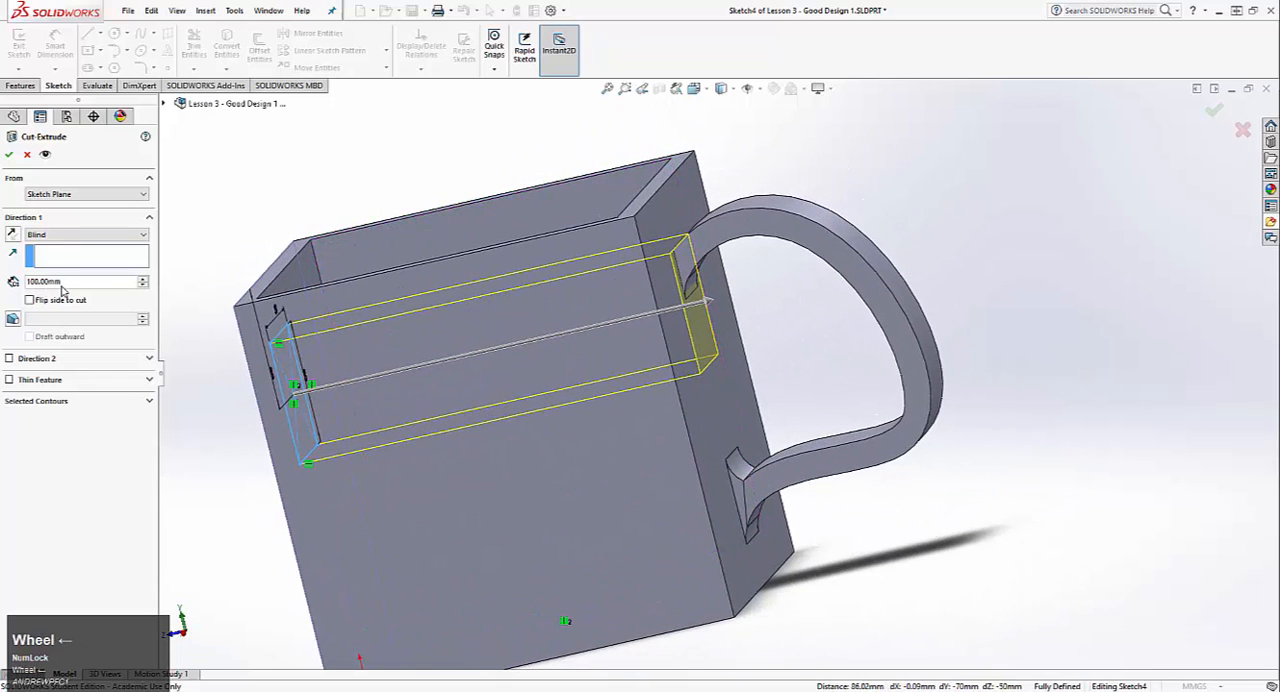
middle_click_drag(579, 338, 575, 326)
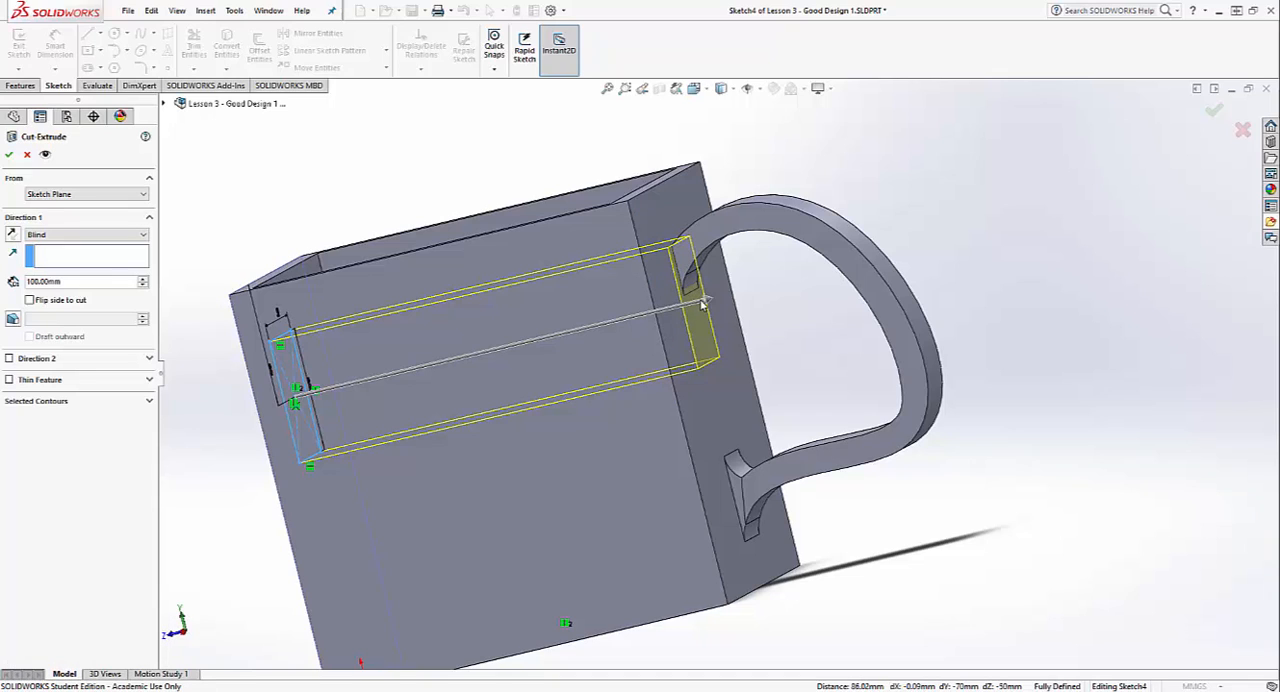
left_click_drag(706, 305, 880, 280)
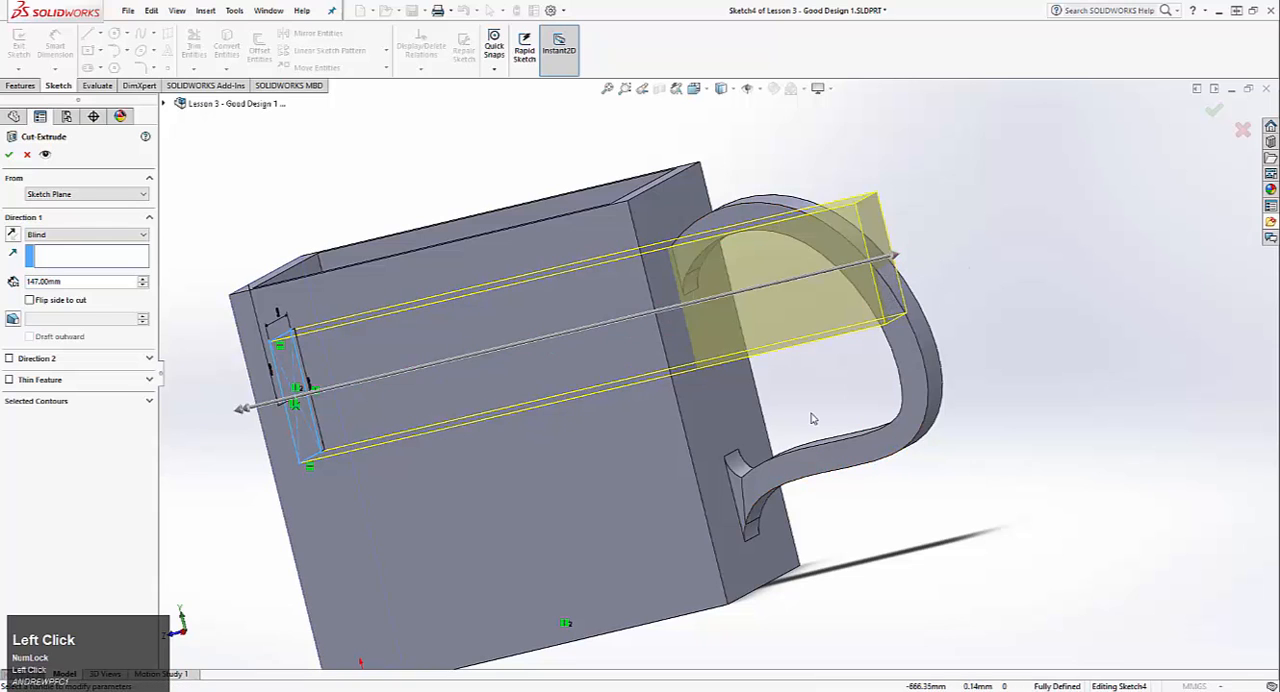
middle_click_drag(811, 420, 860, 400)
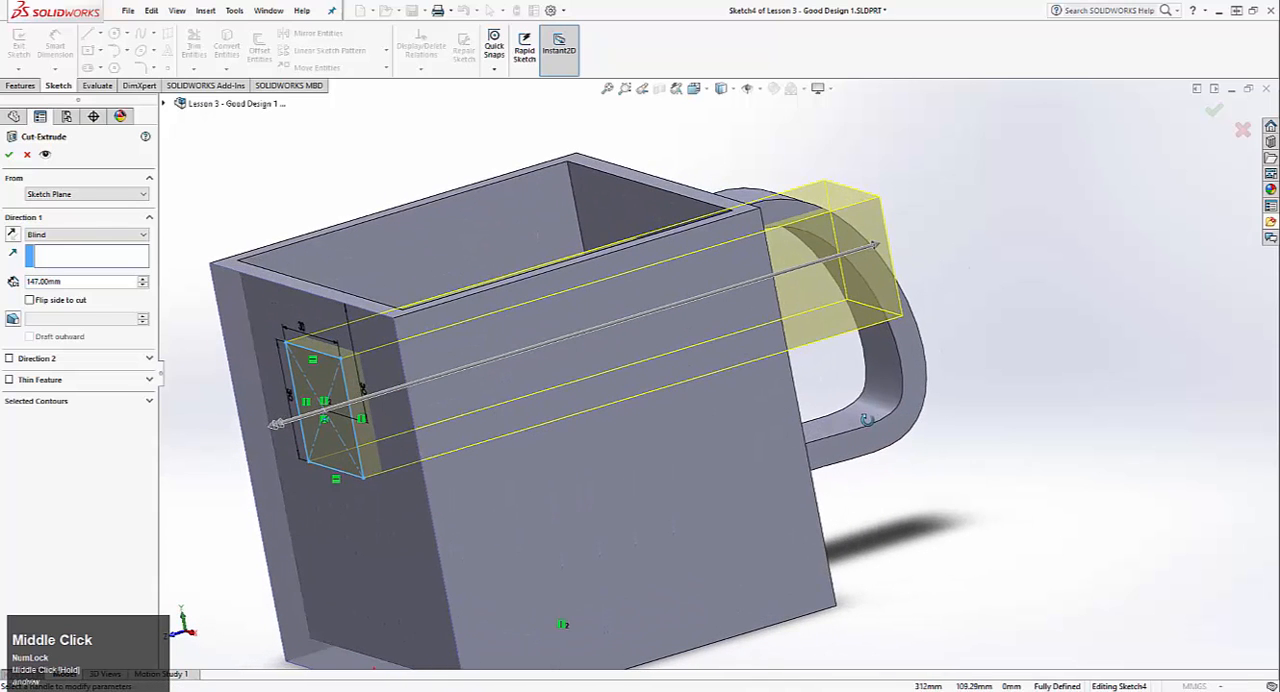
Step: Set the Blind cut depth of the square opening to 5 mm
left_click(98, 284)
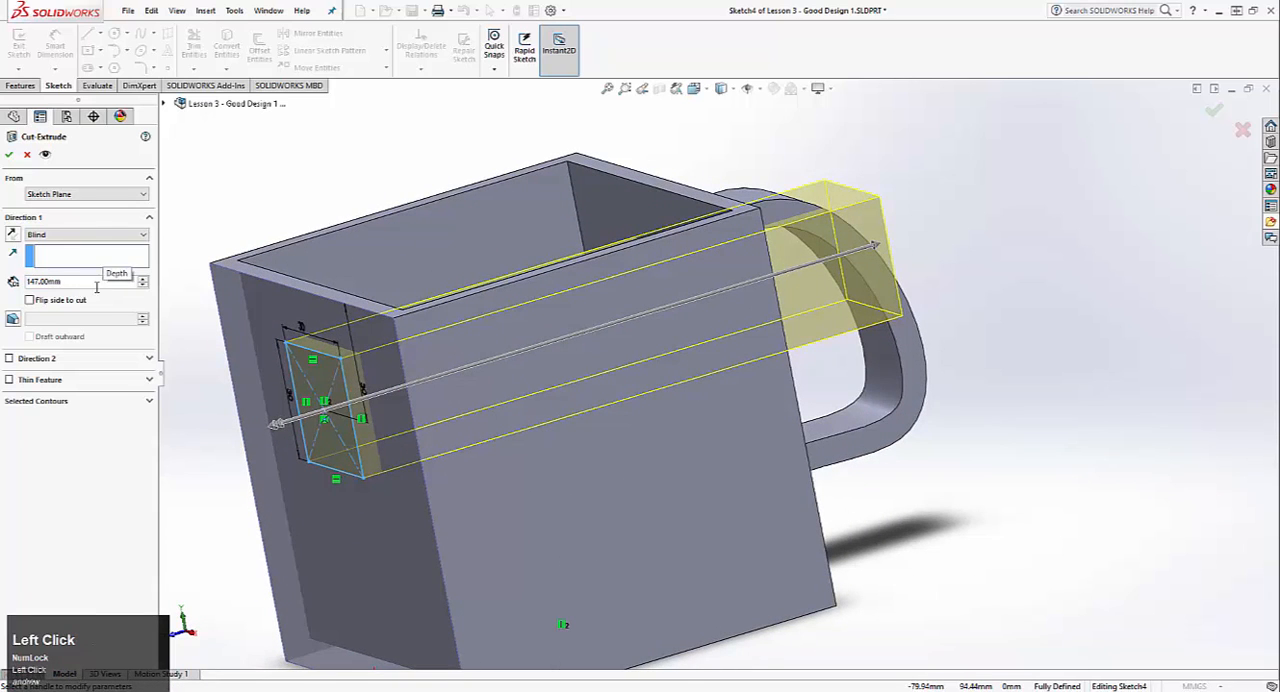
type("5")
key("Return")
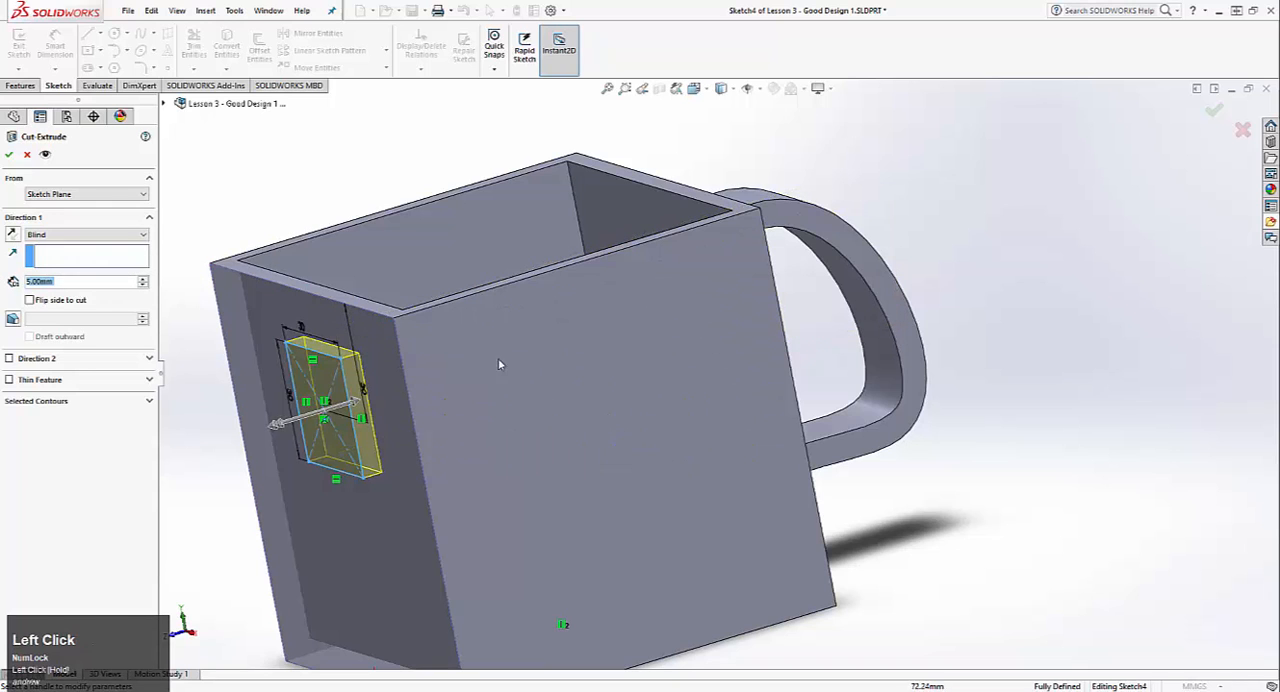
Step: Try the Up To Surface end condition for the square cut, ending at the inner face of the mug wall
middle_click_drag(498, 358, 370, 459)
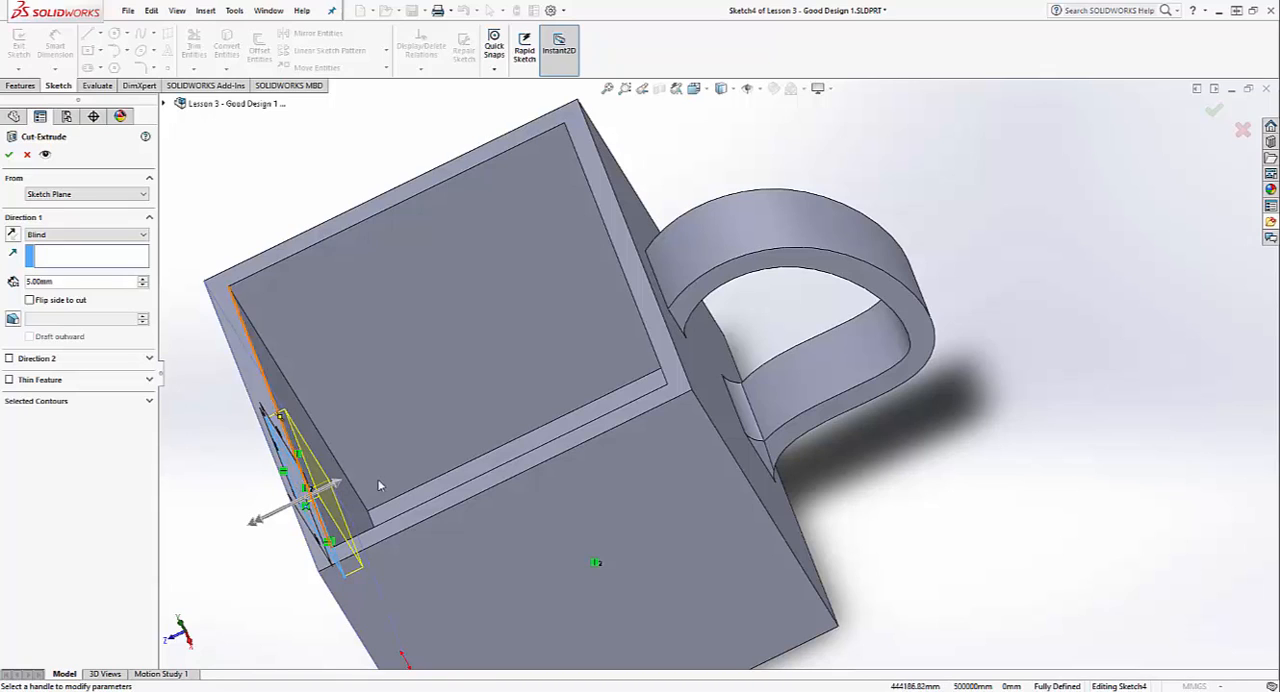
left_click(65, 235)
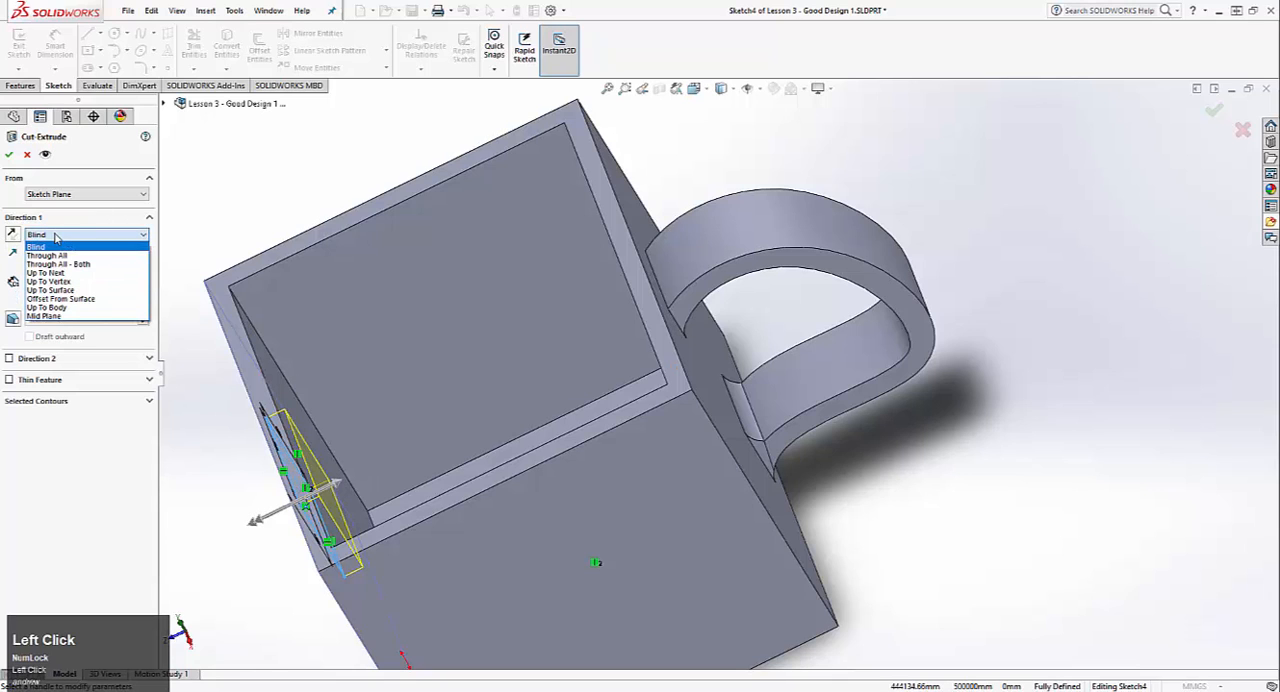
left_click(88, 290)
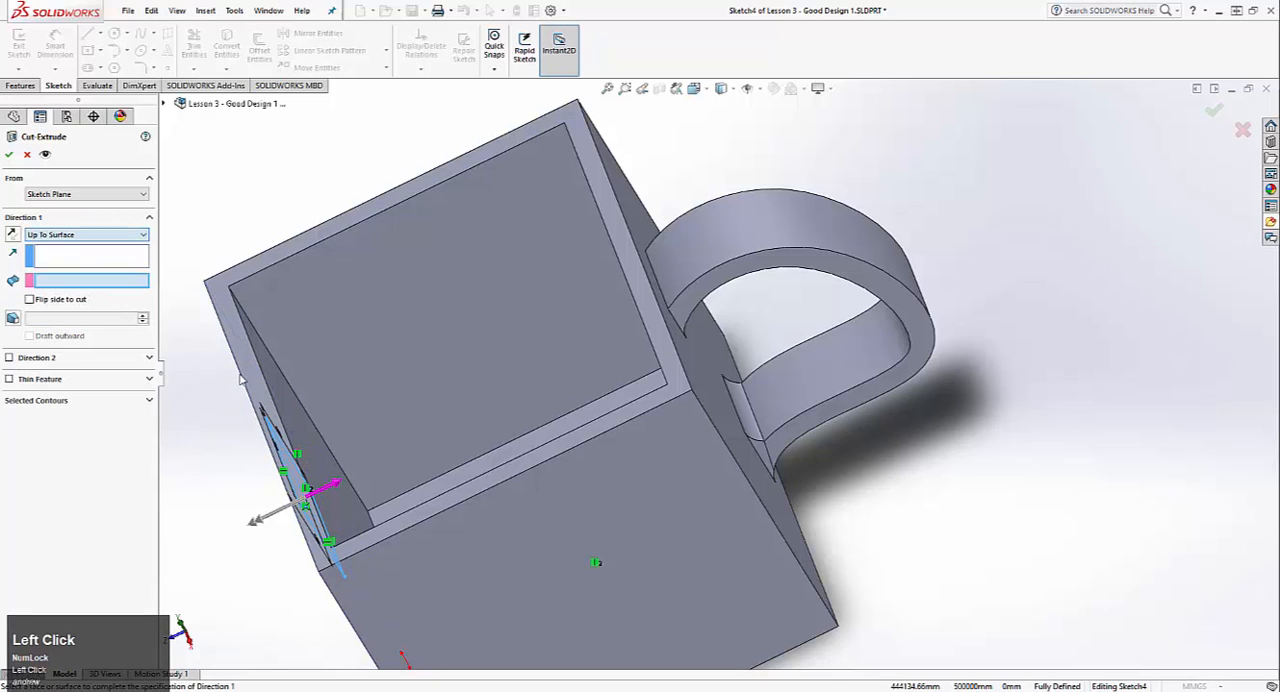
left_click(309, 400)
middle_click_drag(309, 400, 240, 455)
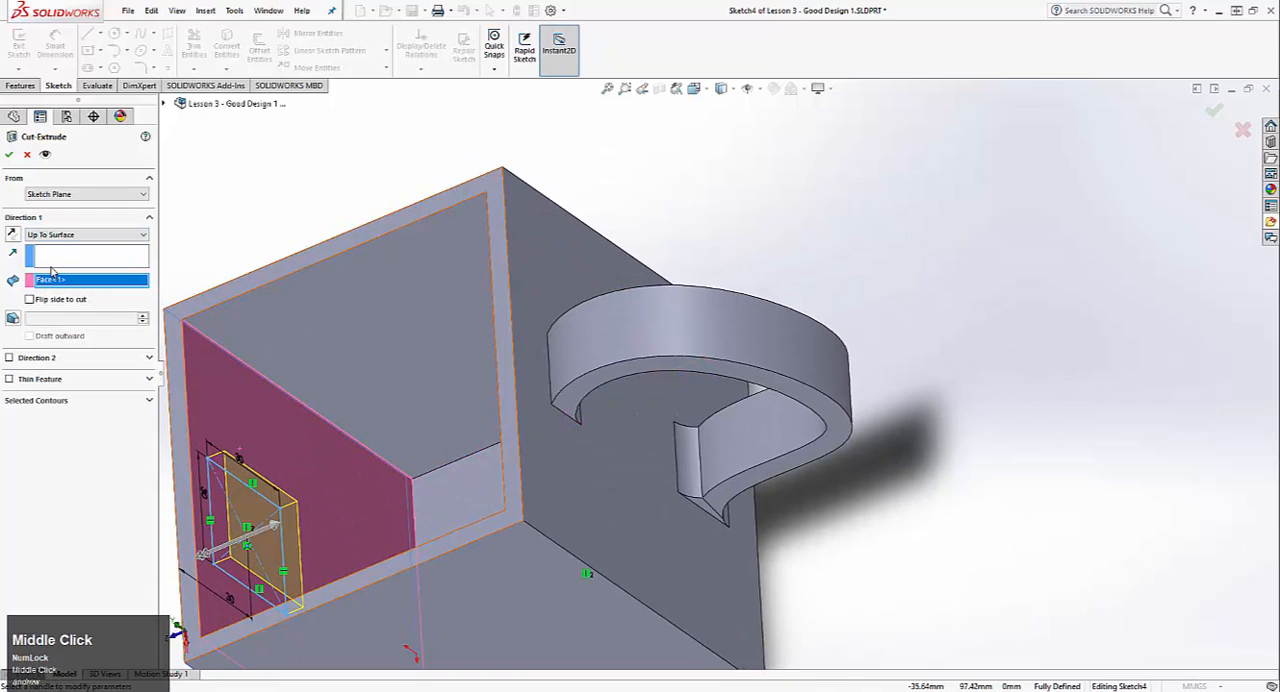
Step: Compare the Up To Next and Through All end conditions for the square cut
left_click(57, 236)
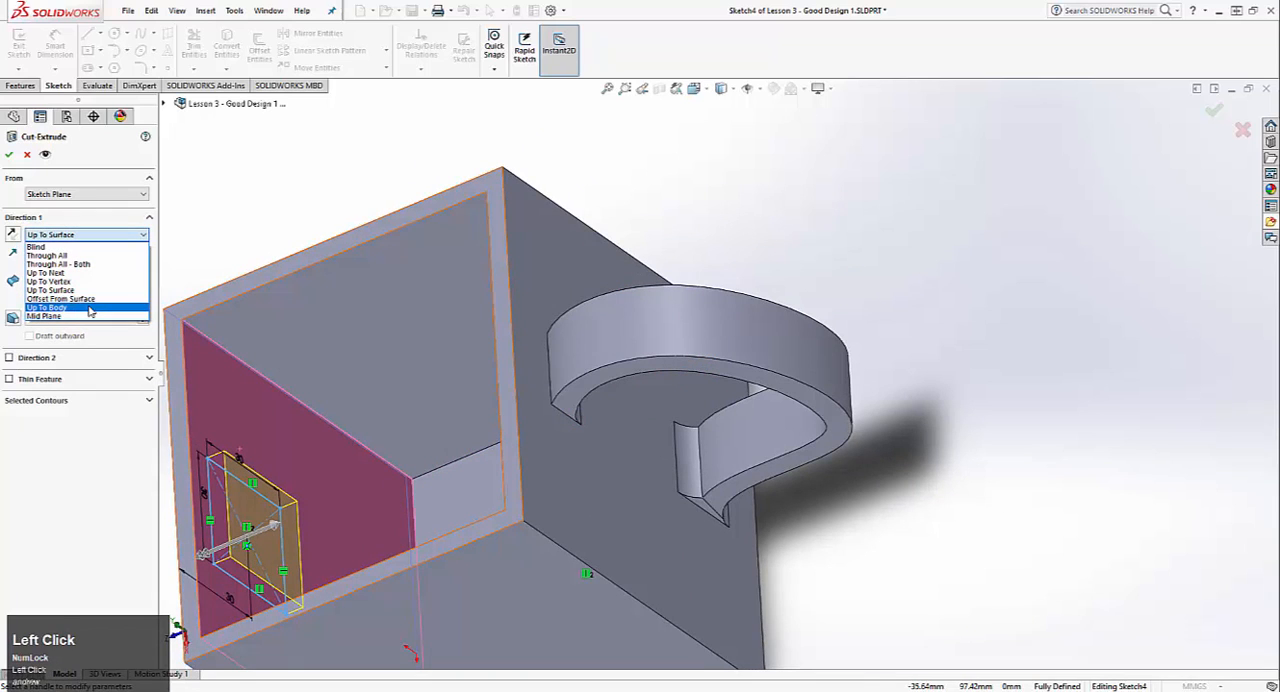
left_click(92, 274)
middle_click_drag(269, 421, 310, 364)
left_click(76, 235)
left_click(70, 255)
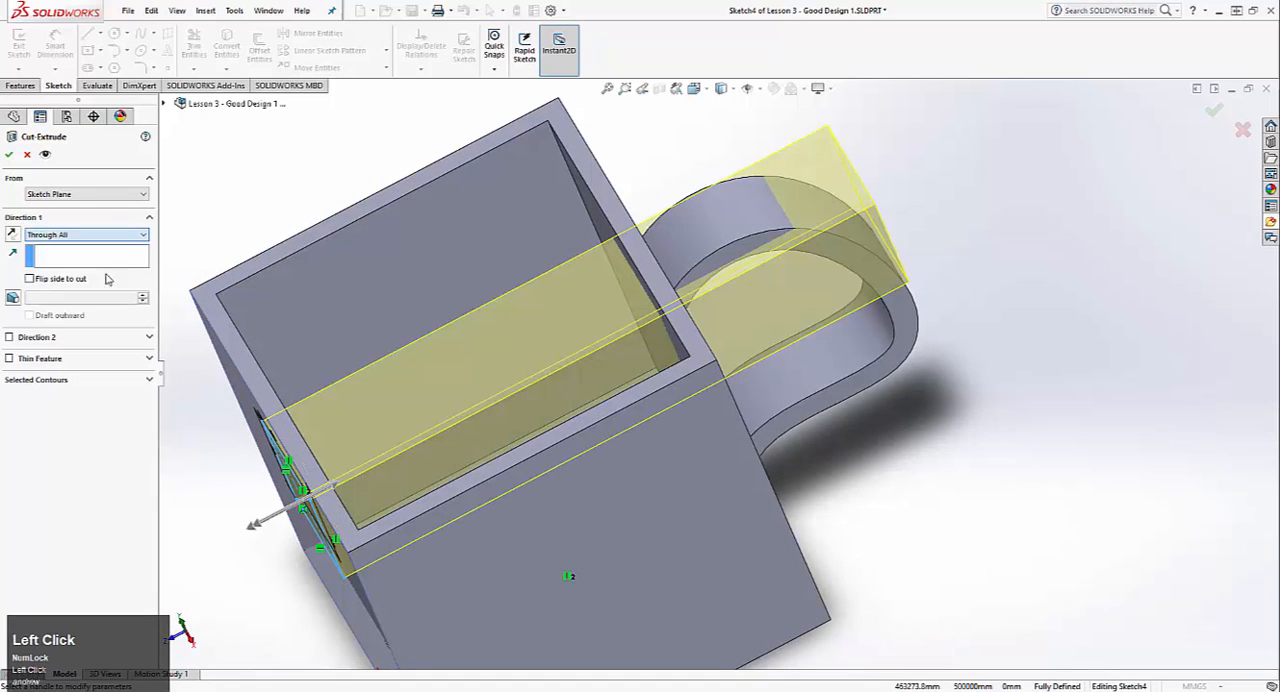
Step: Set the square cut's end condition to Up To Next and complete the cut through the front wall
left_click(46, 236)
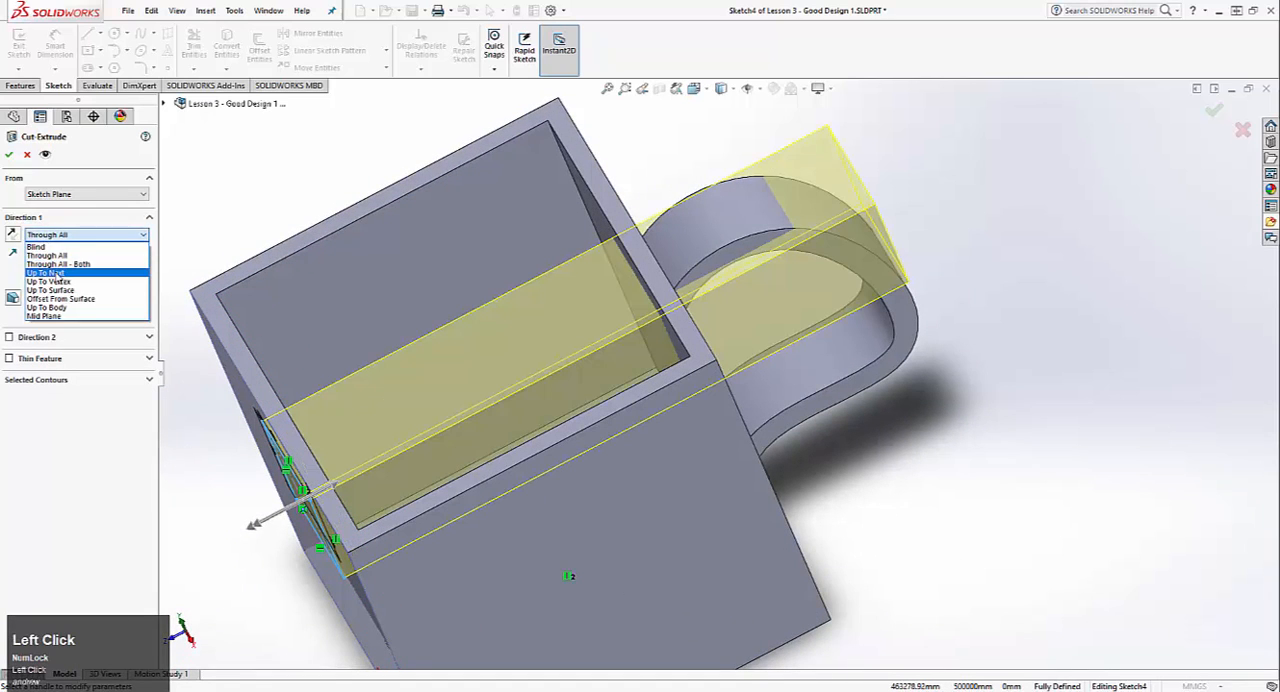
left_click(58, 273)
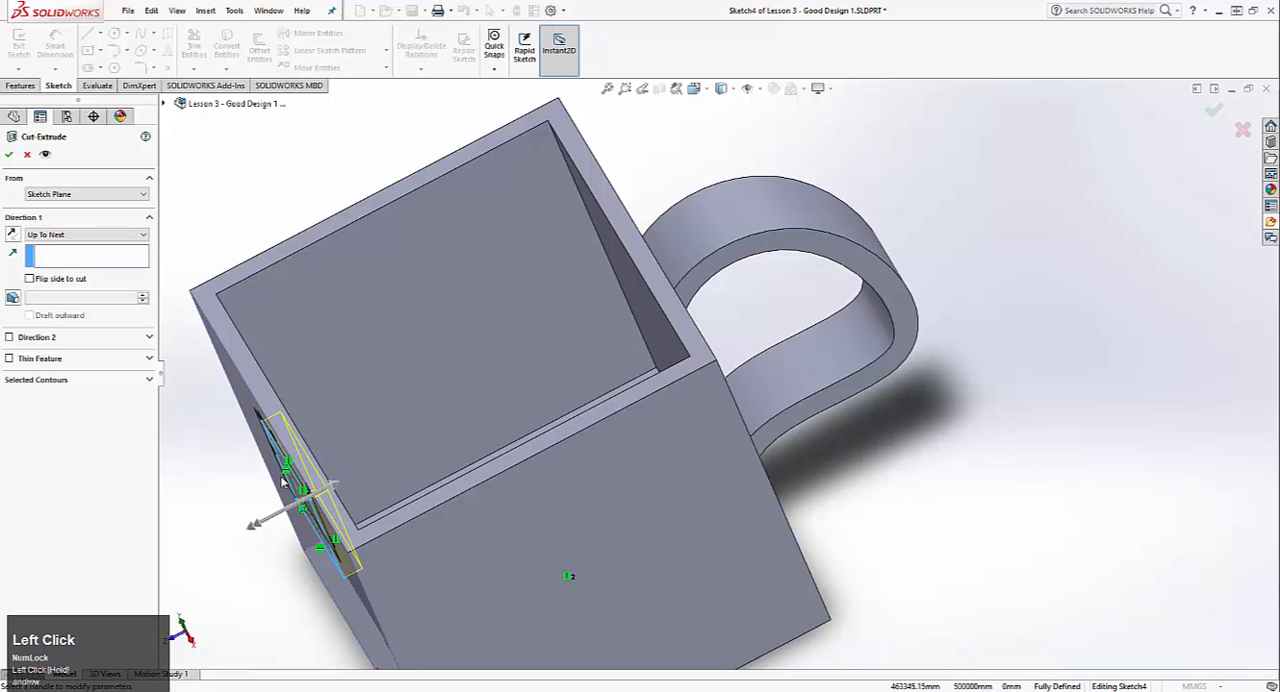
middle_click_drag(155, 548, 299, 490)
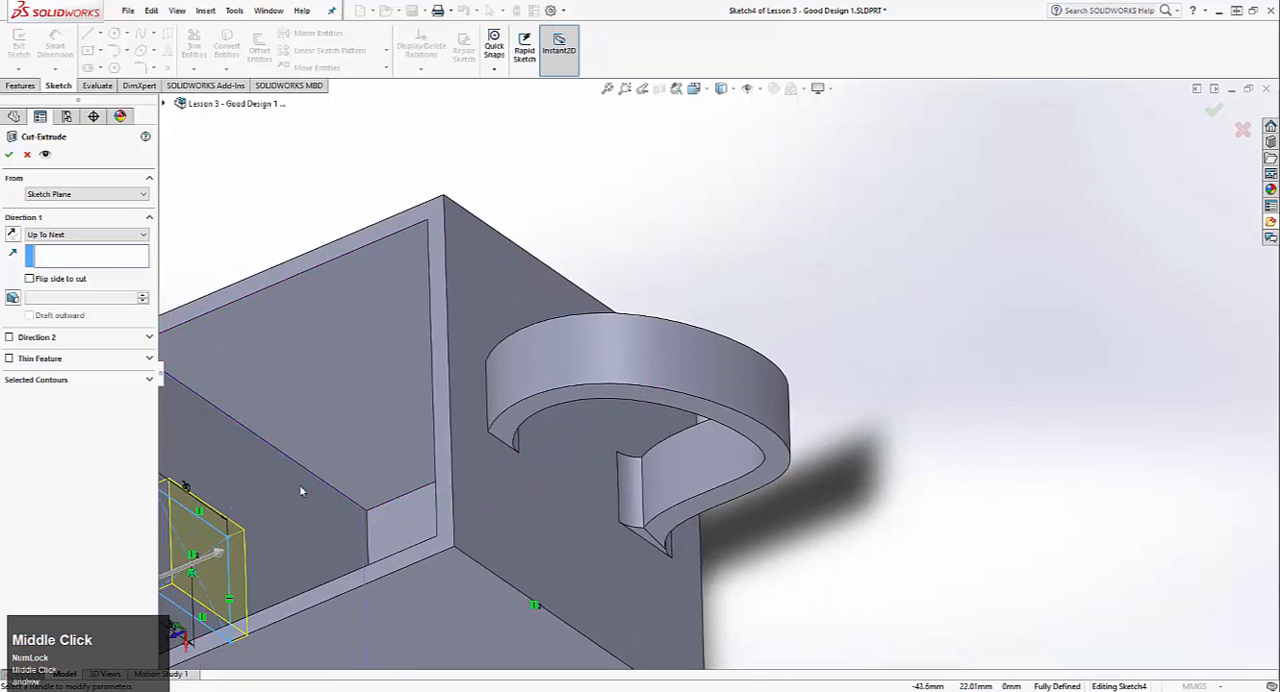
scroll(283, 558, "up", 5)
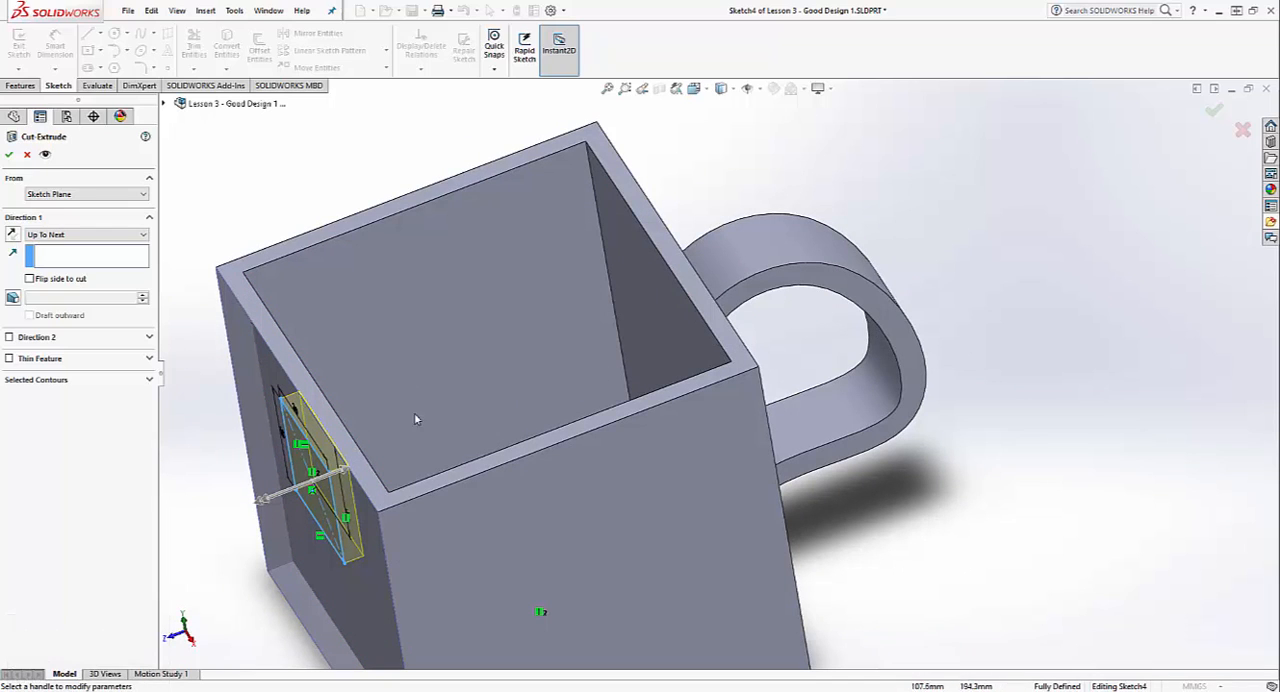
left_click(9, 154)
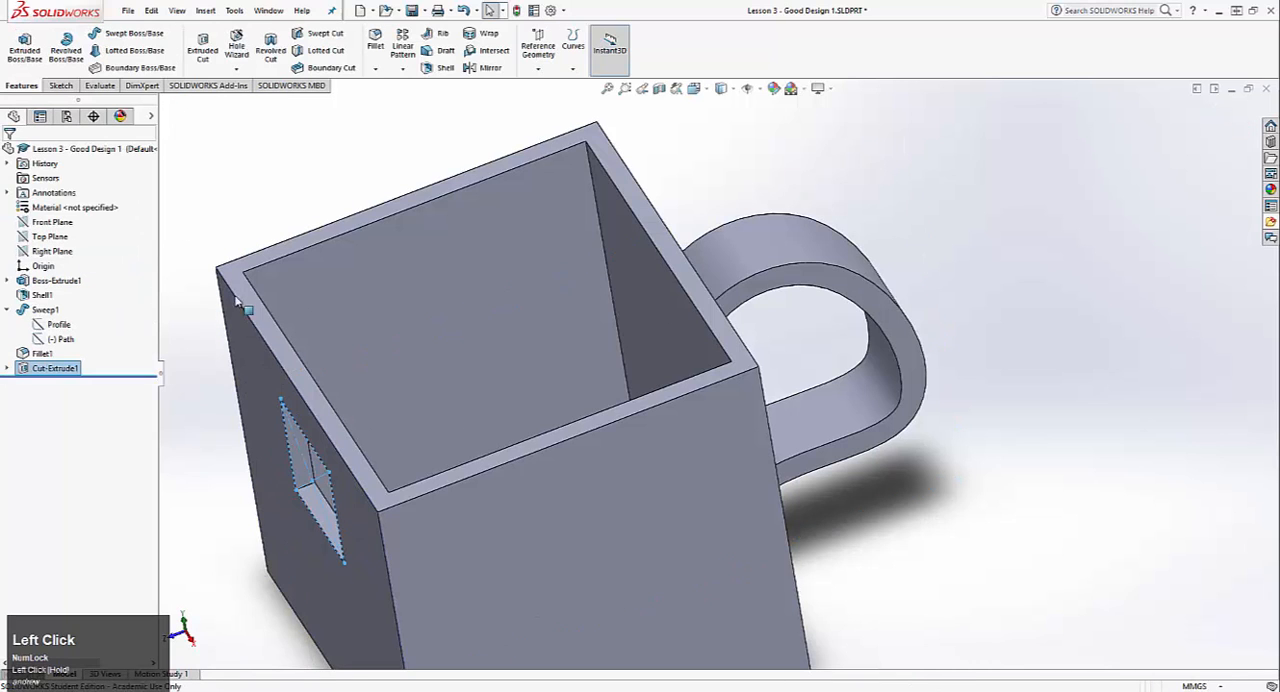
scroll(397, 369, "down", 3)
middle_click_drag(397, 369, 443, 277)
scroll(469, 357, "up", 3)
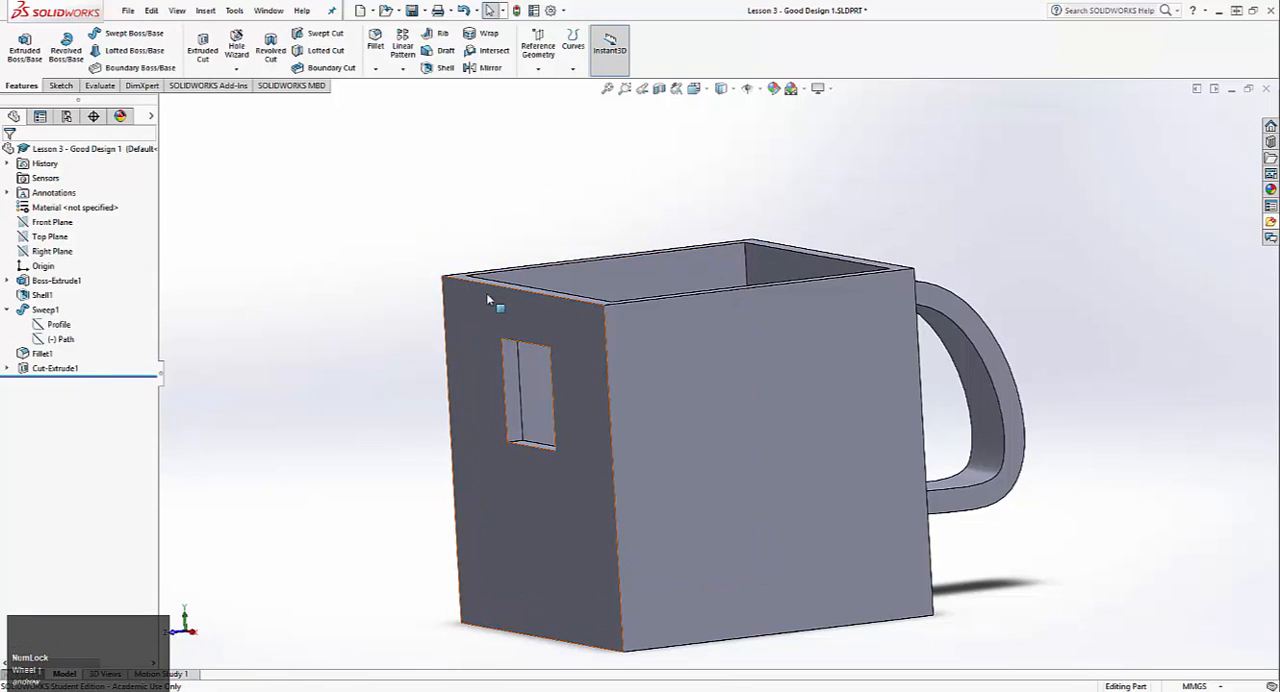
Step: Switch to the Lesson 3 - Bad v2 part, examine its extruded spout's outer faces and interior, and return to the Good Design part
key("ctrl+Tab")
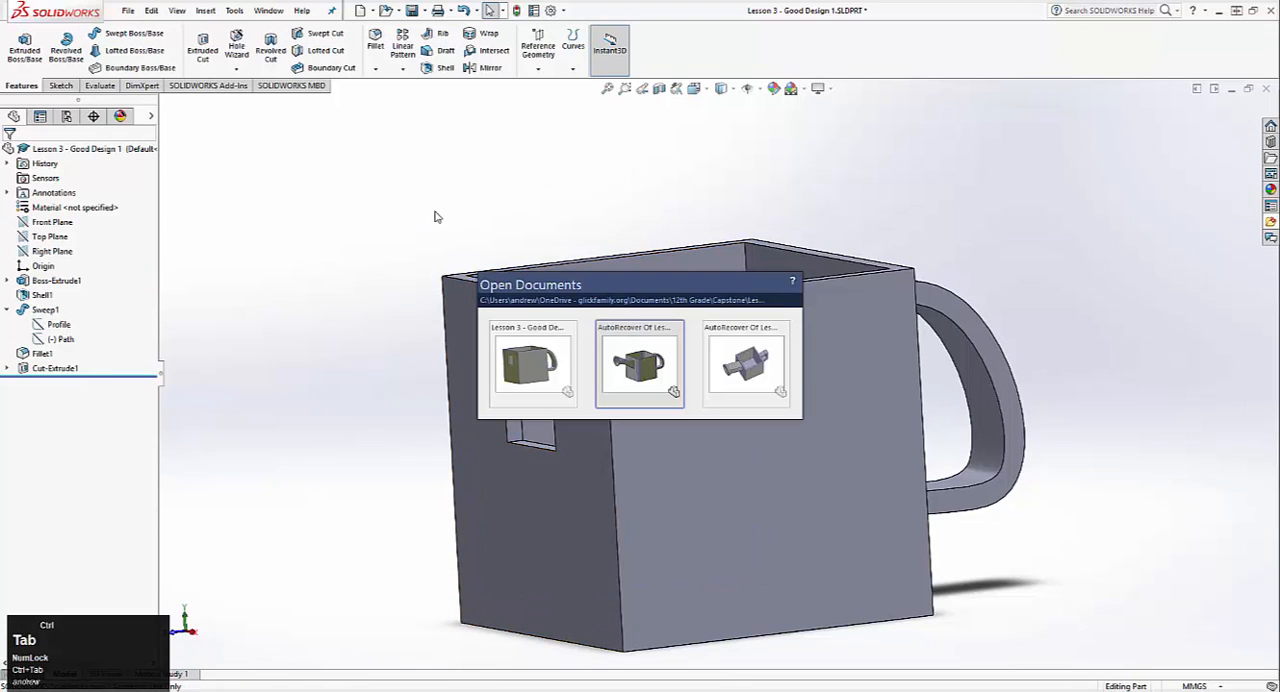
left_click(730, 358)
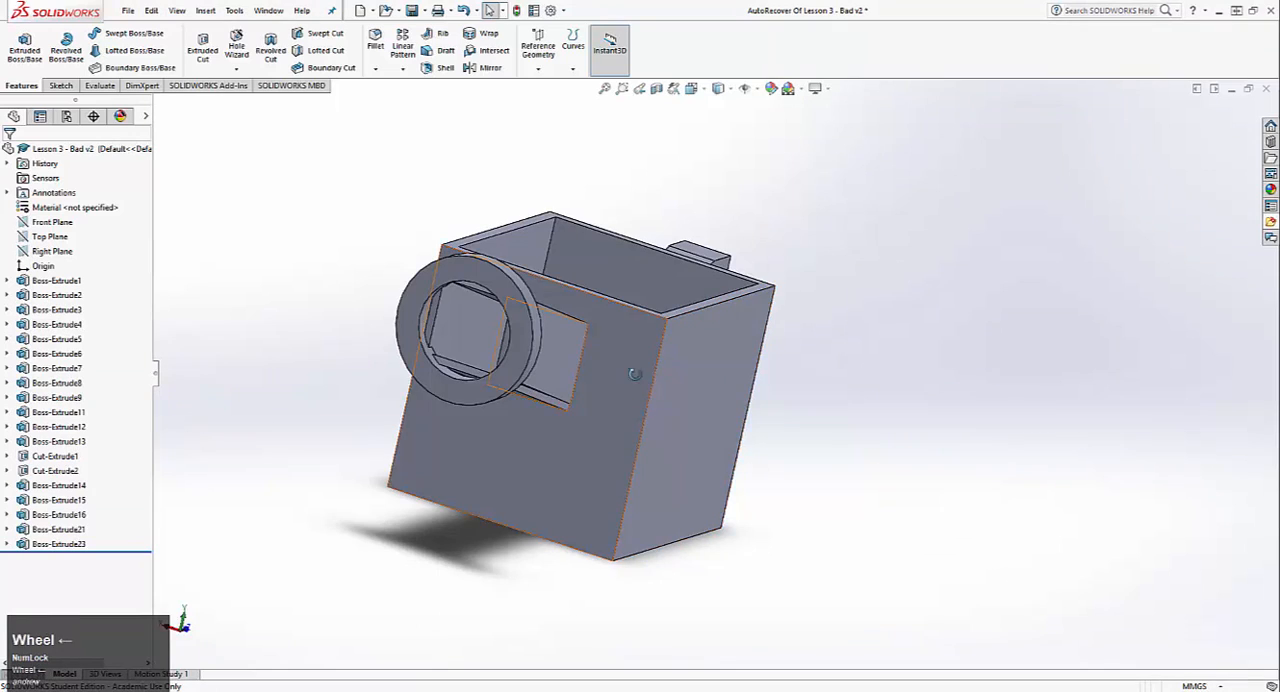
middle_click_drag(695, 364, 453, 362)
scroll(295, 315, "down", 3)
scroll(453, 362, "up", 3)
left_click(268, 370)
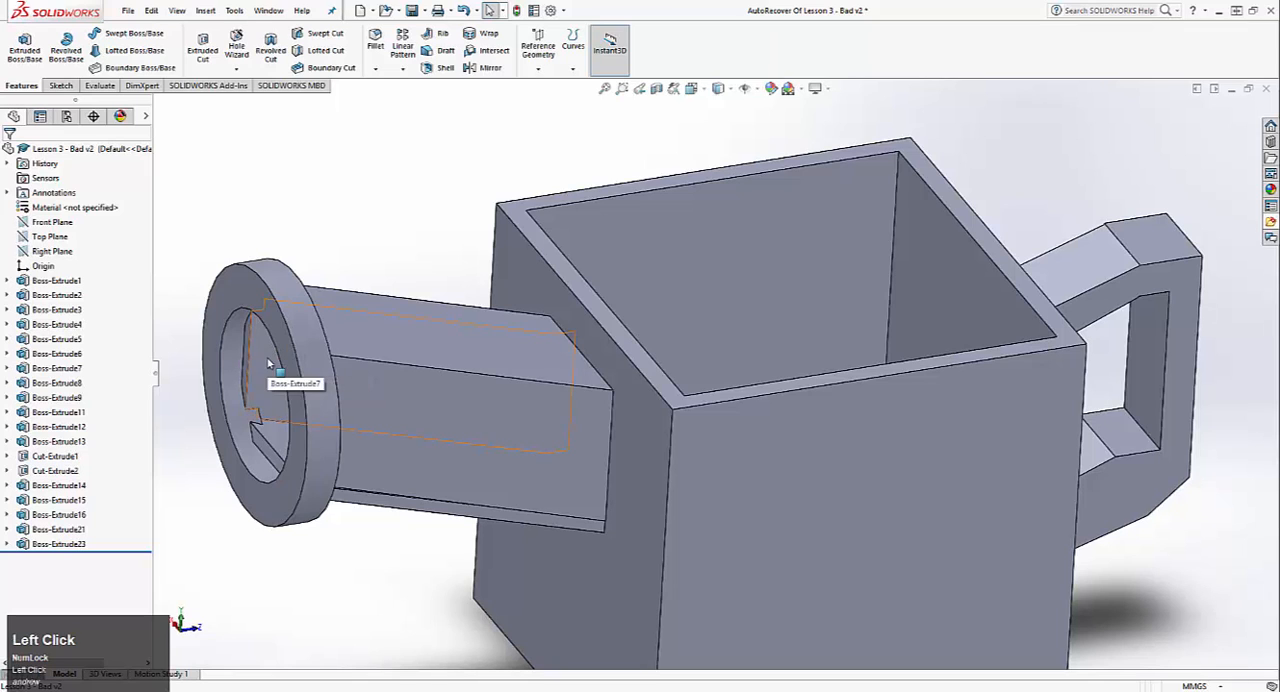
left_click(381, 417)
left_click(368, 313)
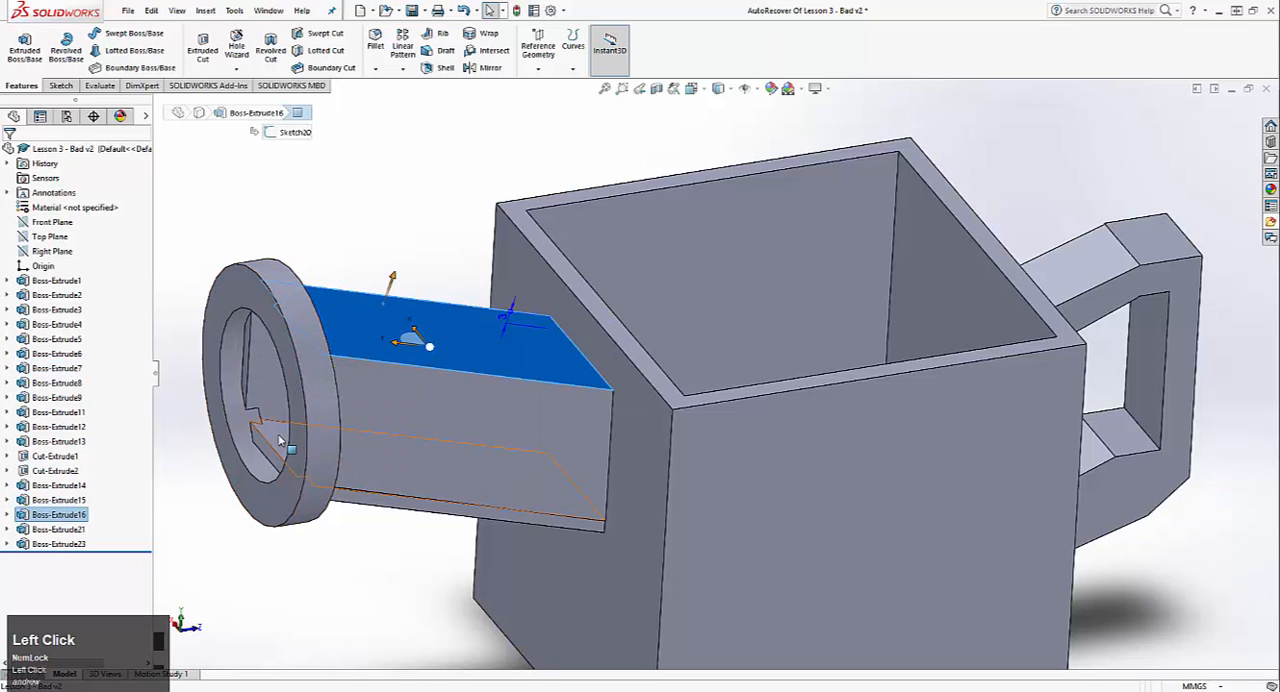
left_click(282, 441)
left_click(277, 214)
key("ctrl+Tab")
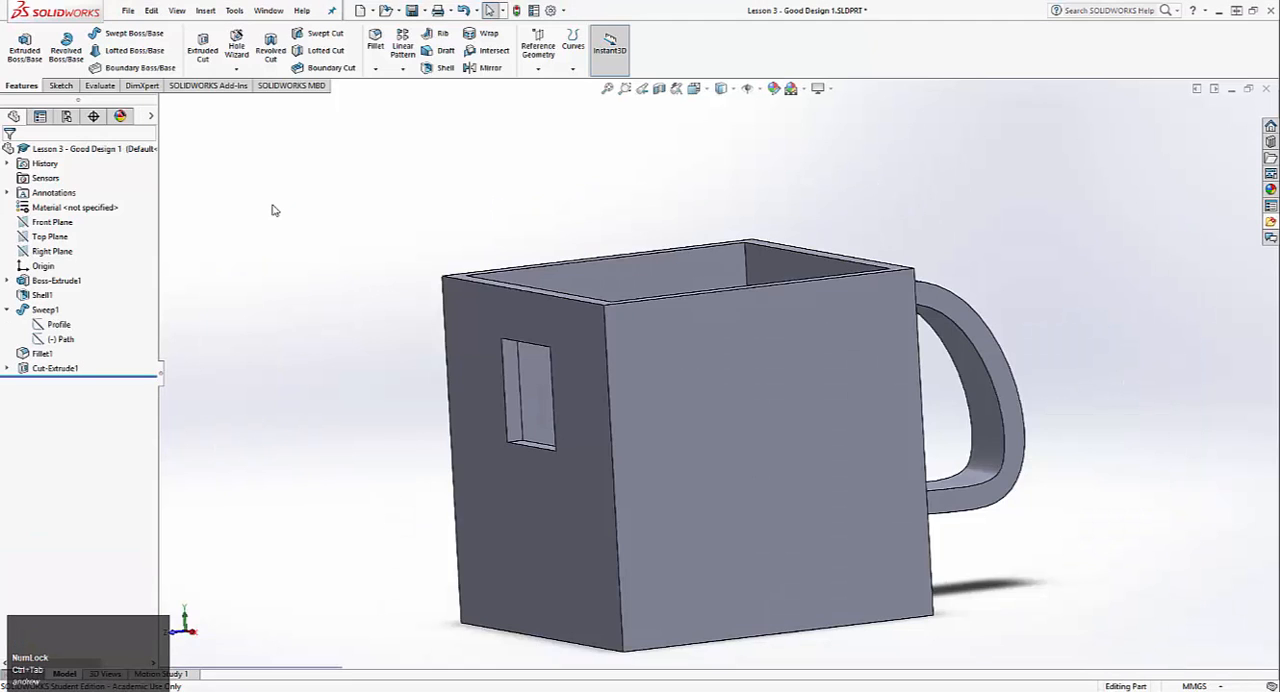
middle_click_drag(444, 294, 437, 305)
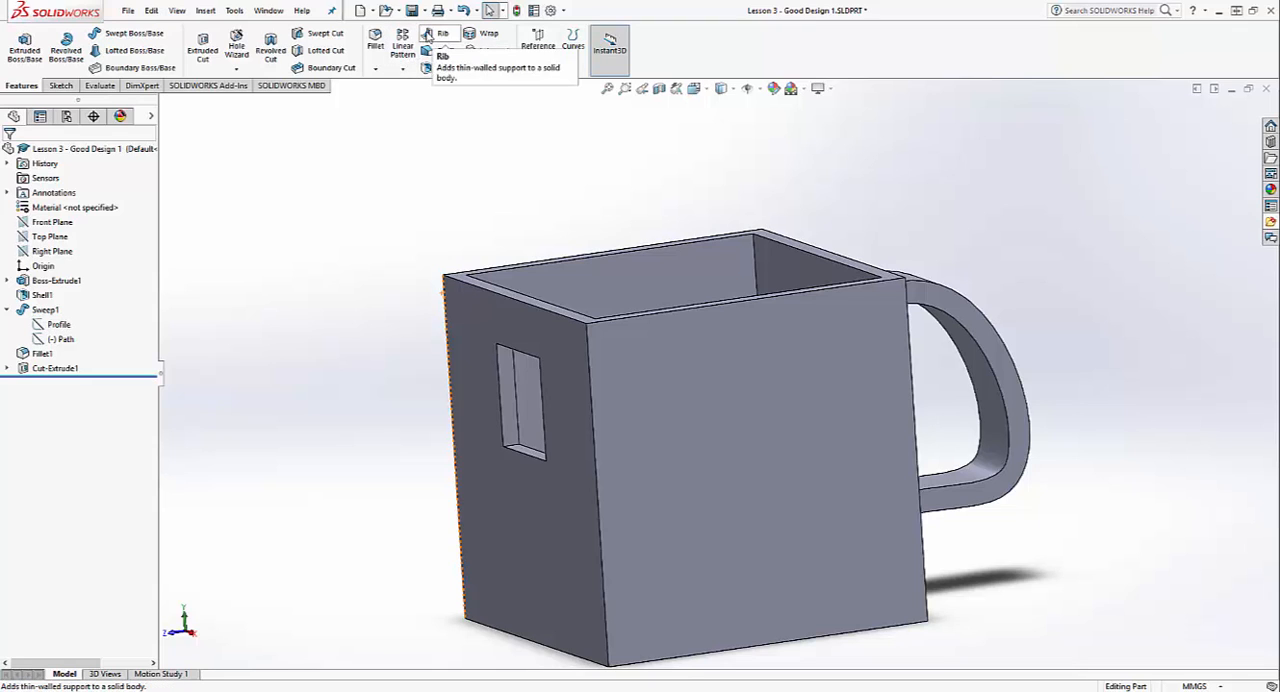
left_click(122, 52)
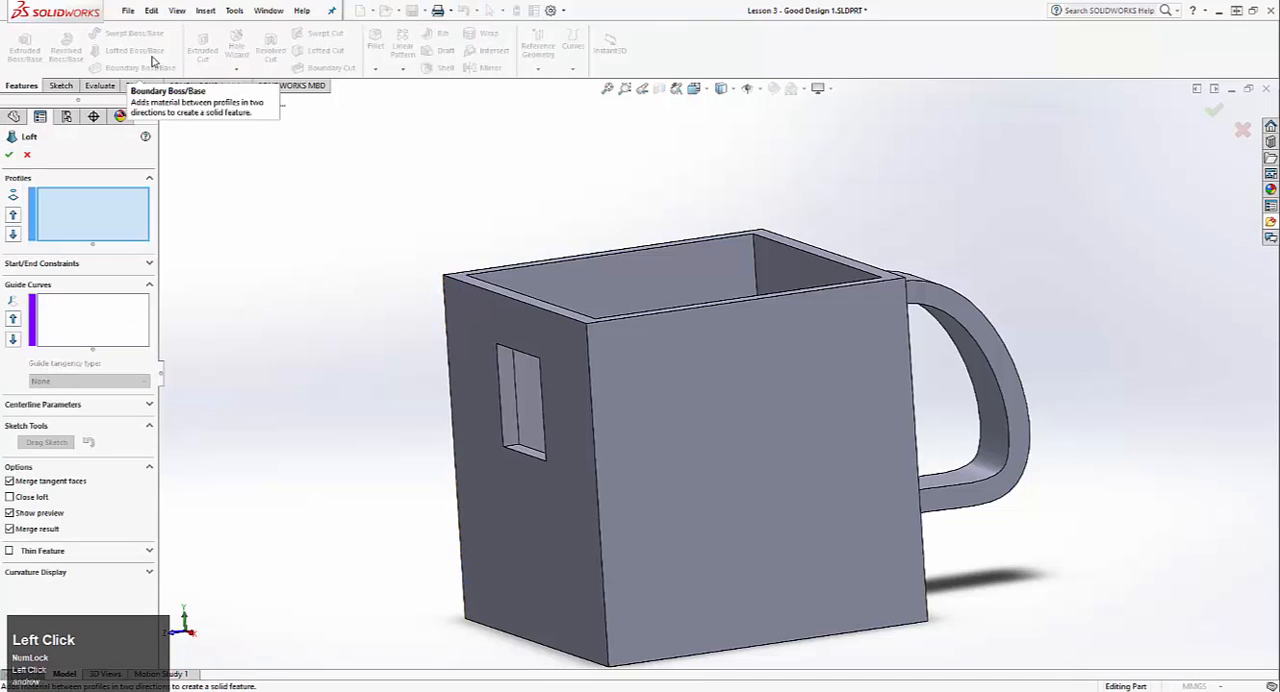
left_click(27, 156)
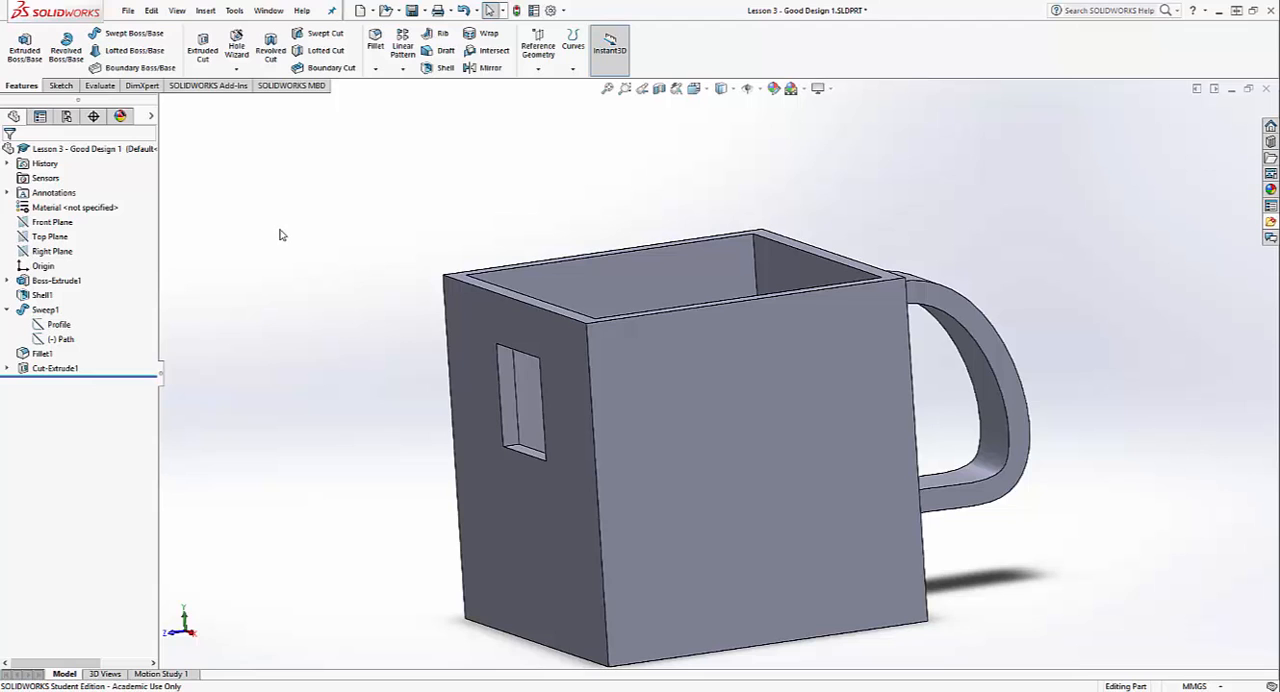
Step: Switch to the Lesson 3 - Original v1 part, examine its lofted spout, and return to the Good Design part
key("ctrl+Tab")
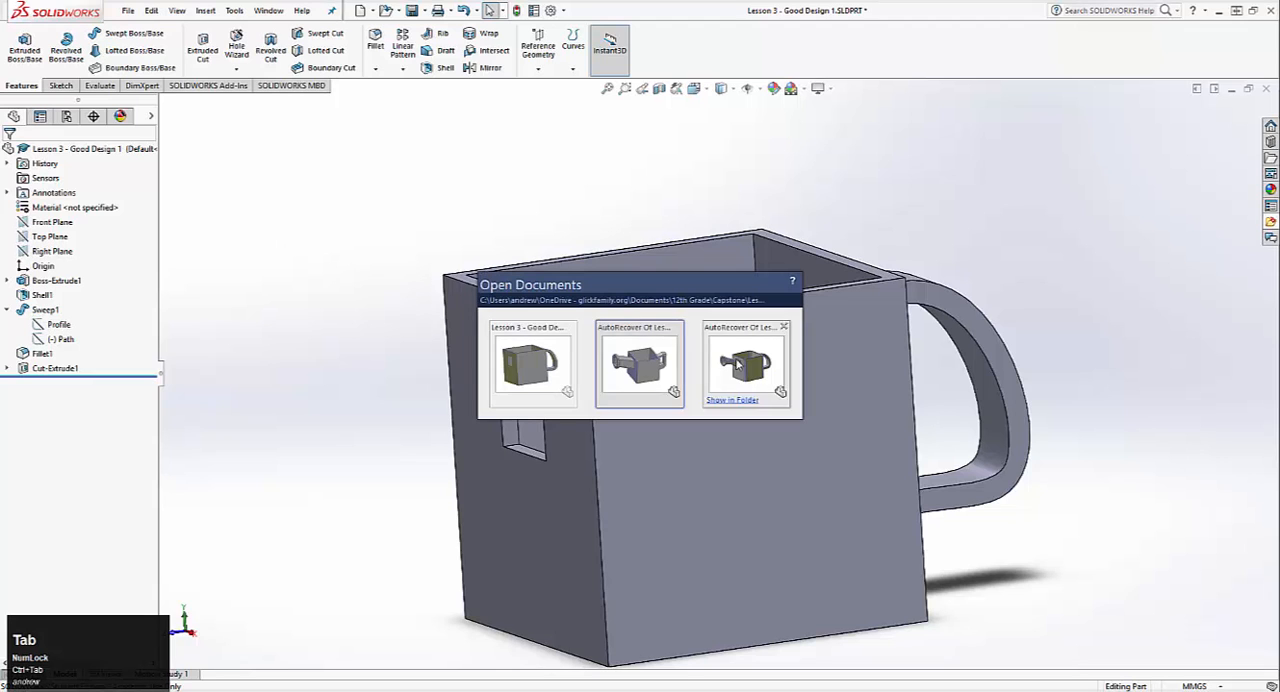
left_click(737, 365)
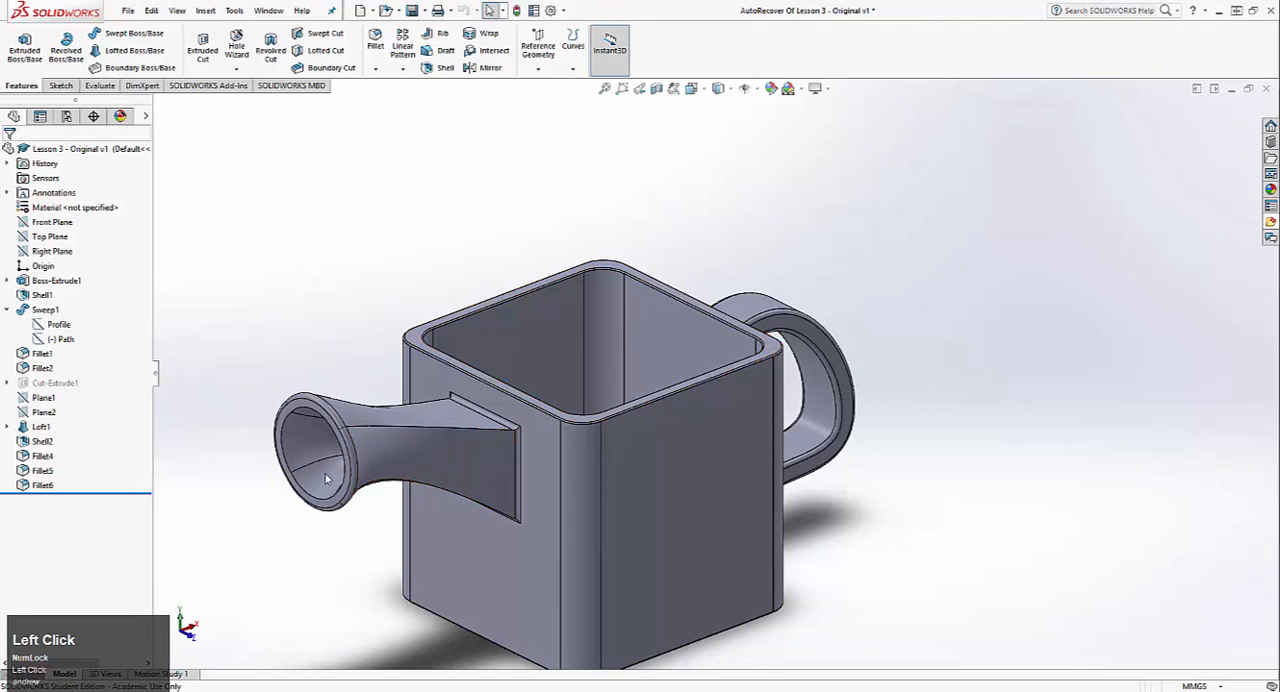
middle_click_drag(325, 479, 405, 499)
key("ctrl+Tab")
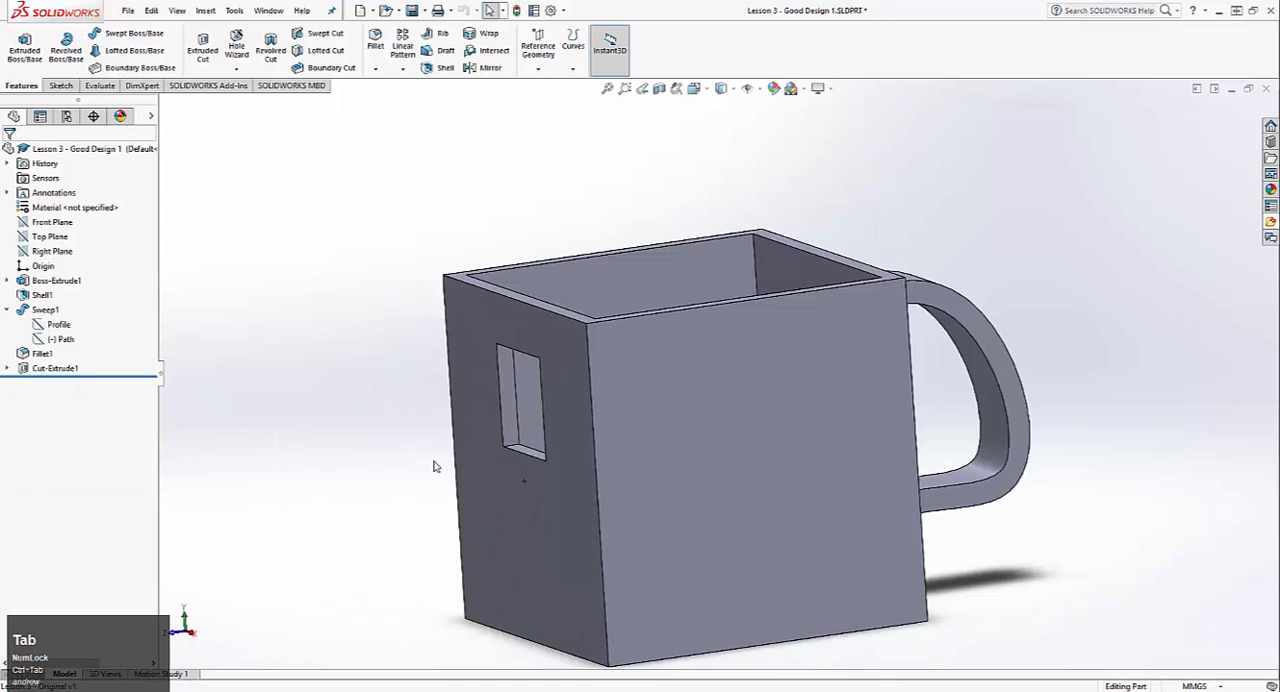
Step: Create a reference plane offset 60 mm outward from the mug face that holds the square opening
scroll(434, 466, "left", 3)
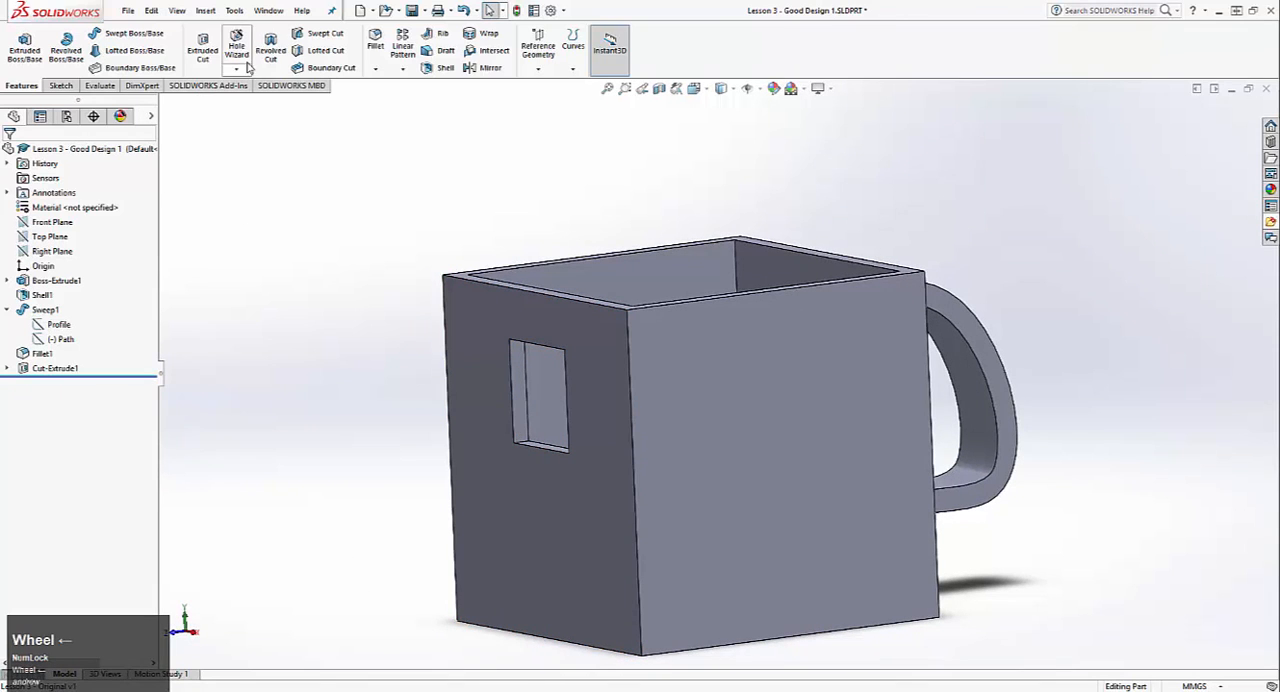
scroll(100, 50, "down", 1)
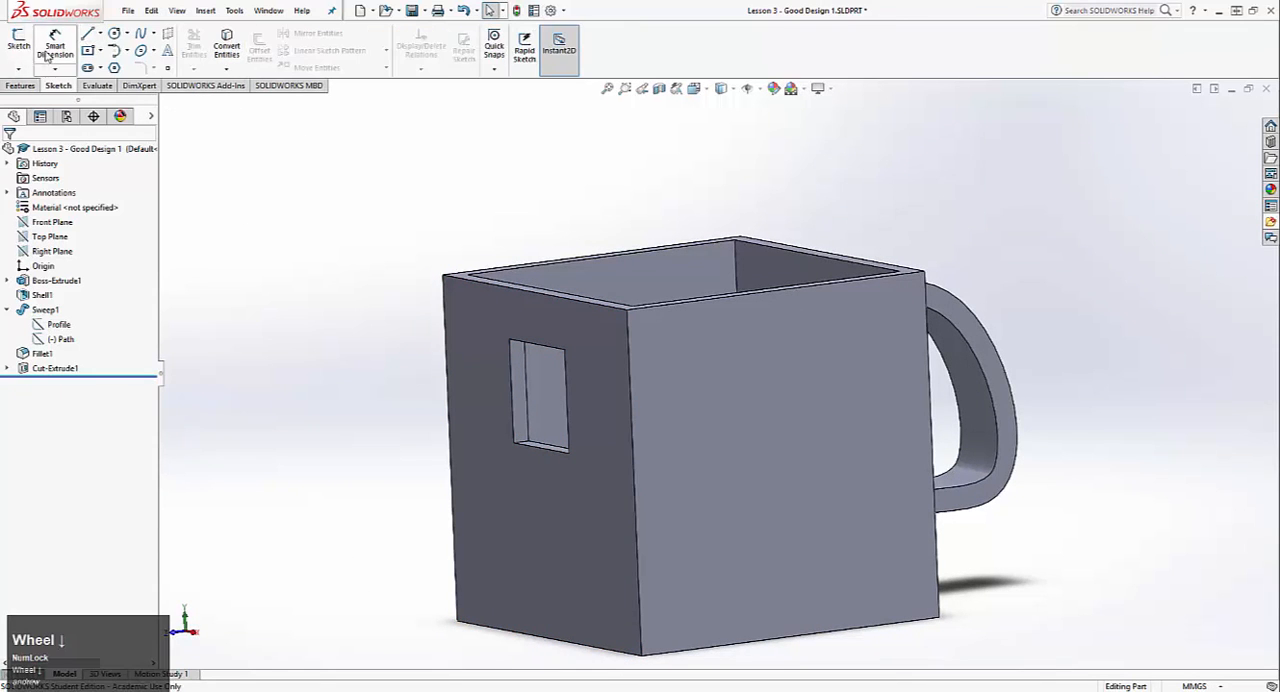
scroll(60, 56, "up", 1)
left_click(538, 50)
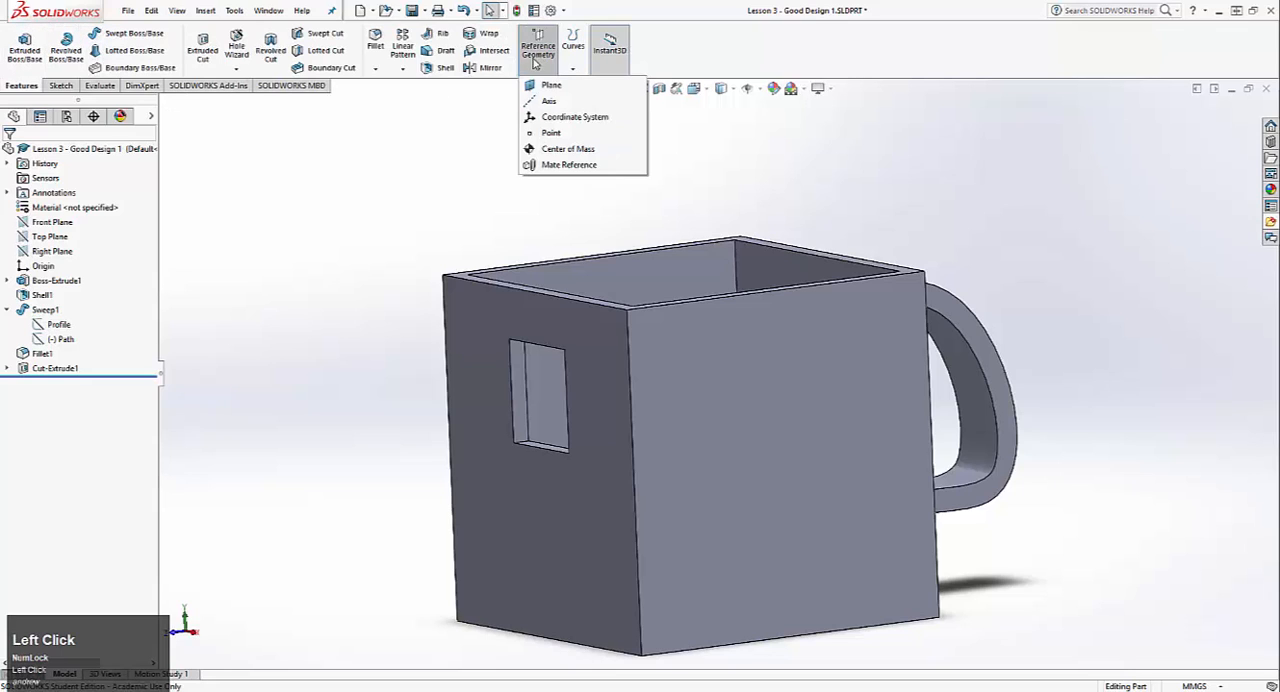
left_click(553, 86)
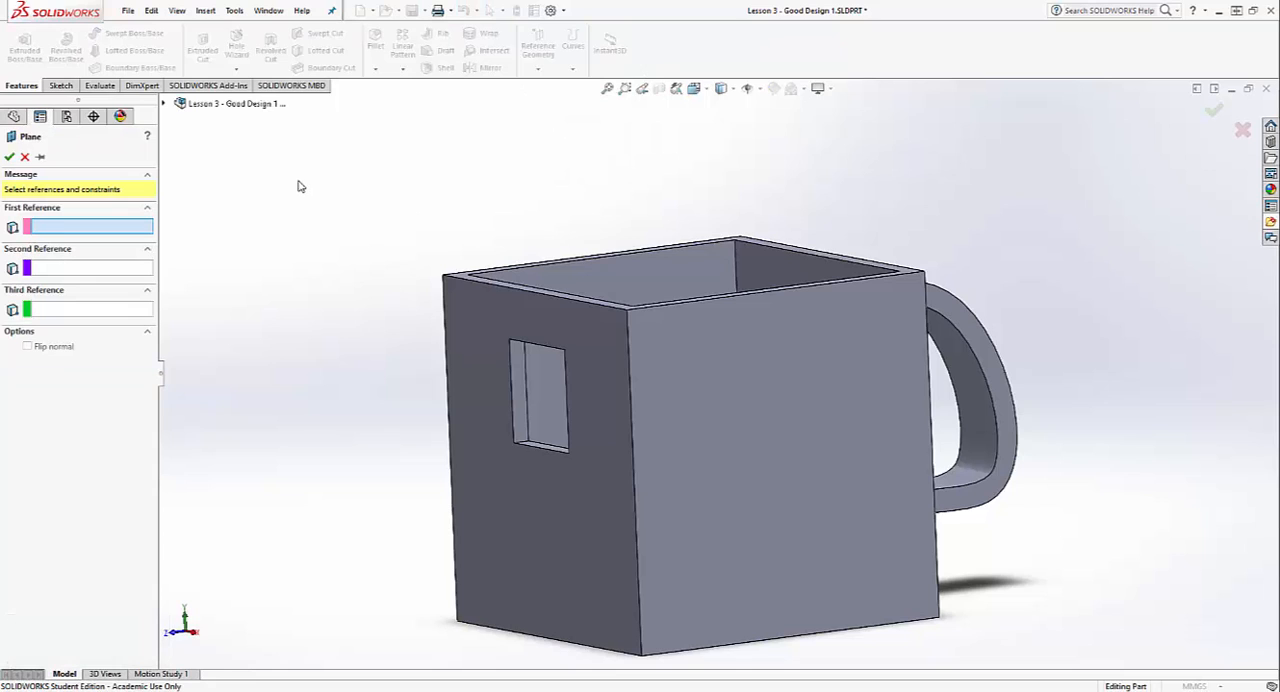
left_click(164, 103)
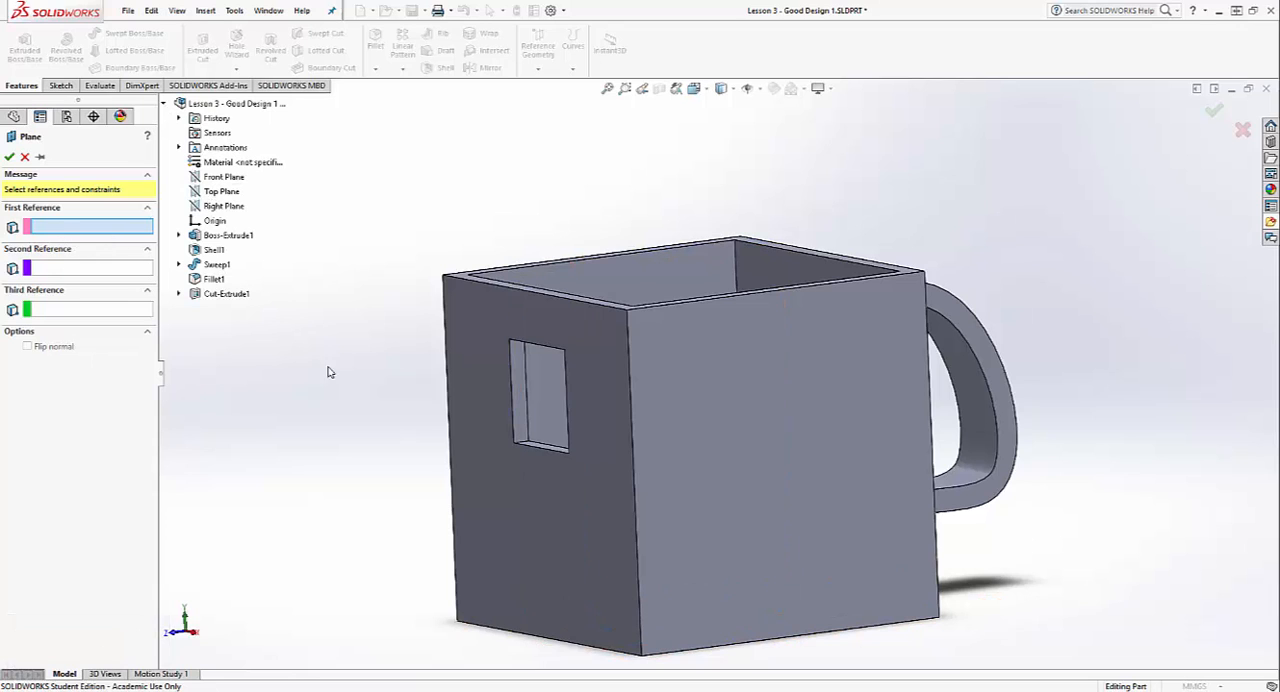
left_click(477, 321)
middle_click_drag(363, 383, 257, 379)
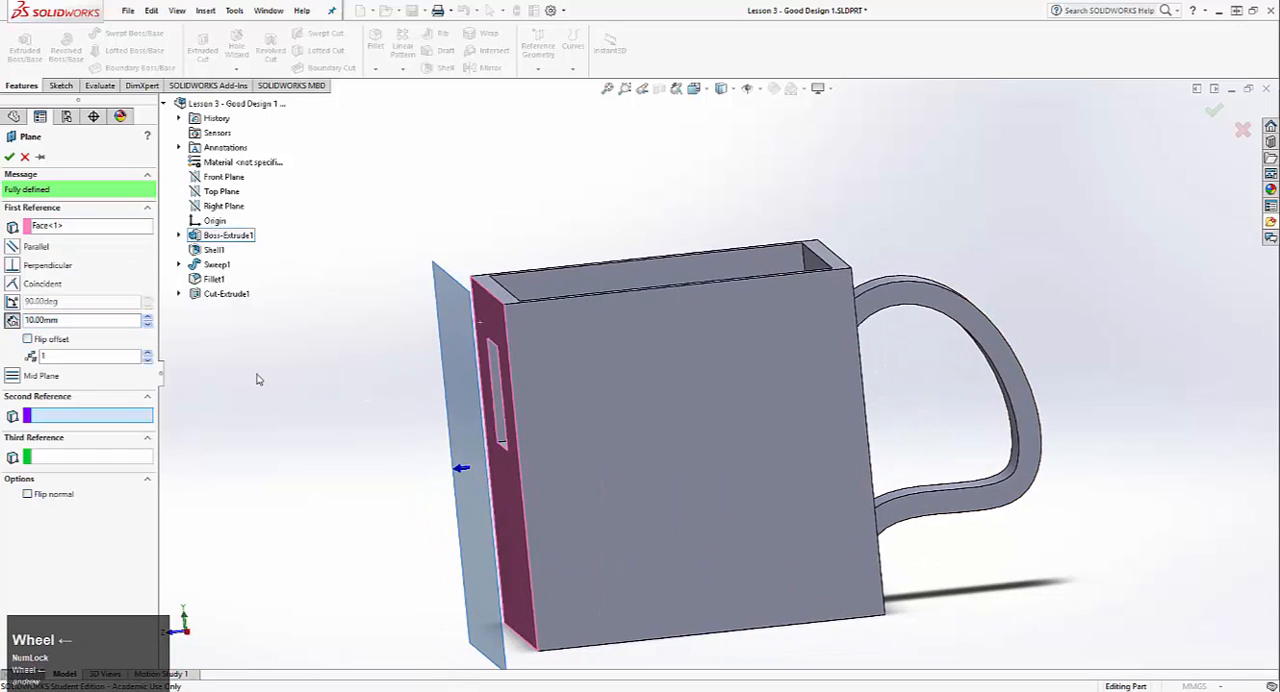
left_click(71, 321)
type("60")
key("Return")
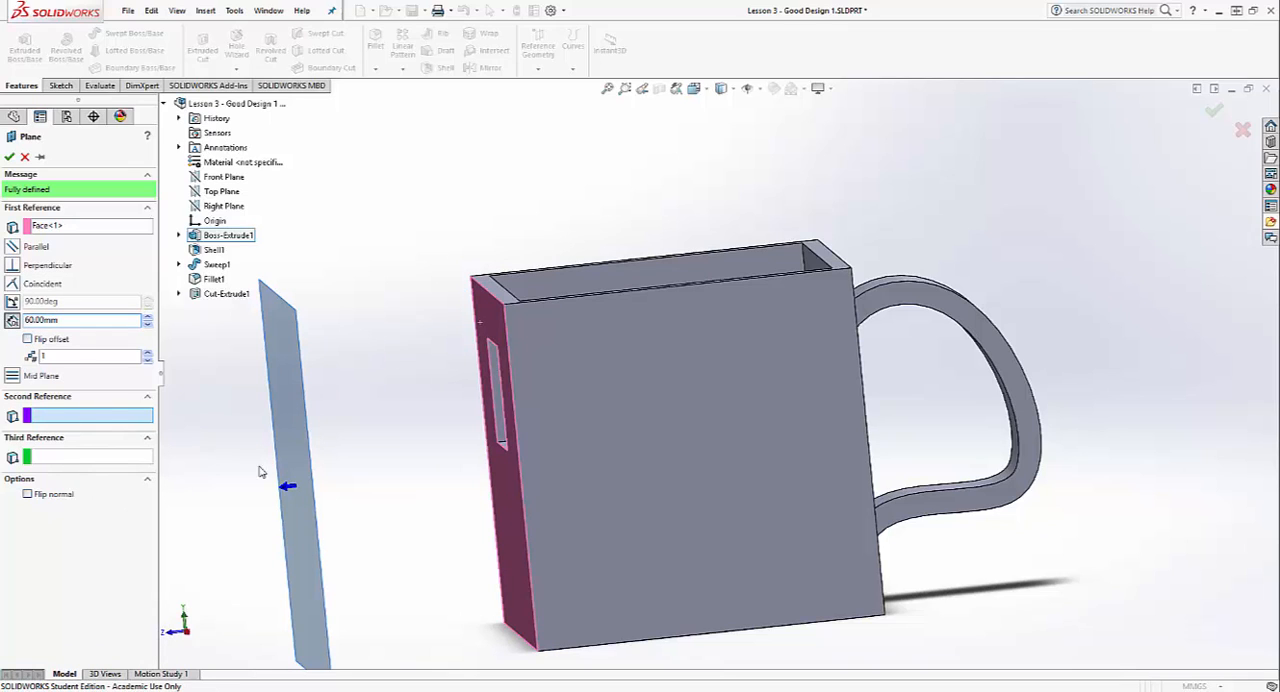
scroll(398, 606, "down", 1)
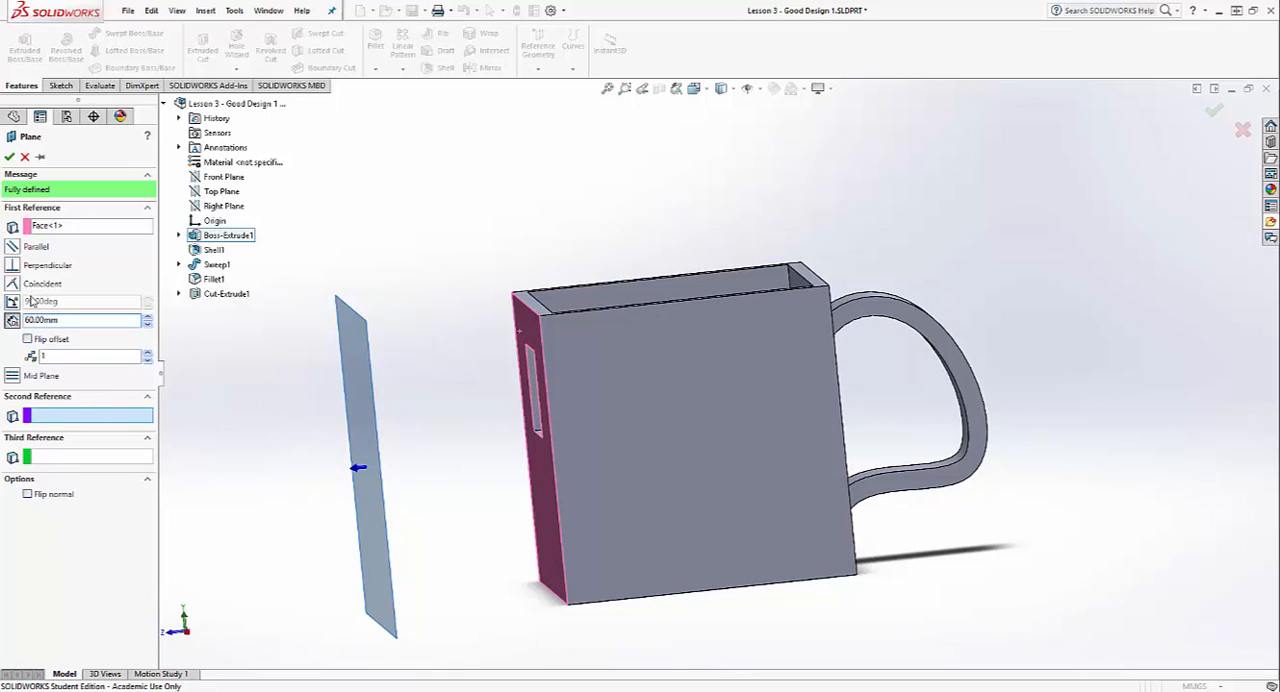
left_click(9, 158)
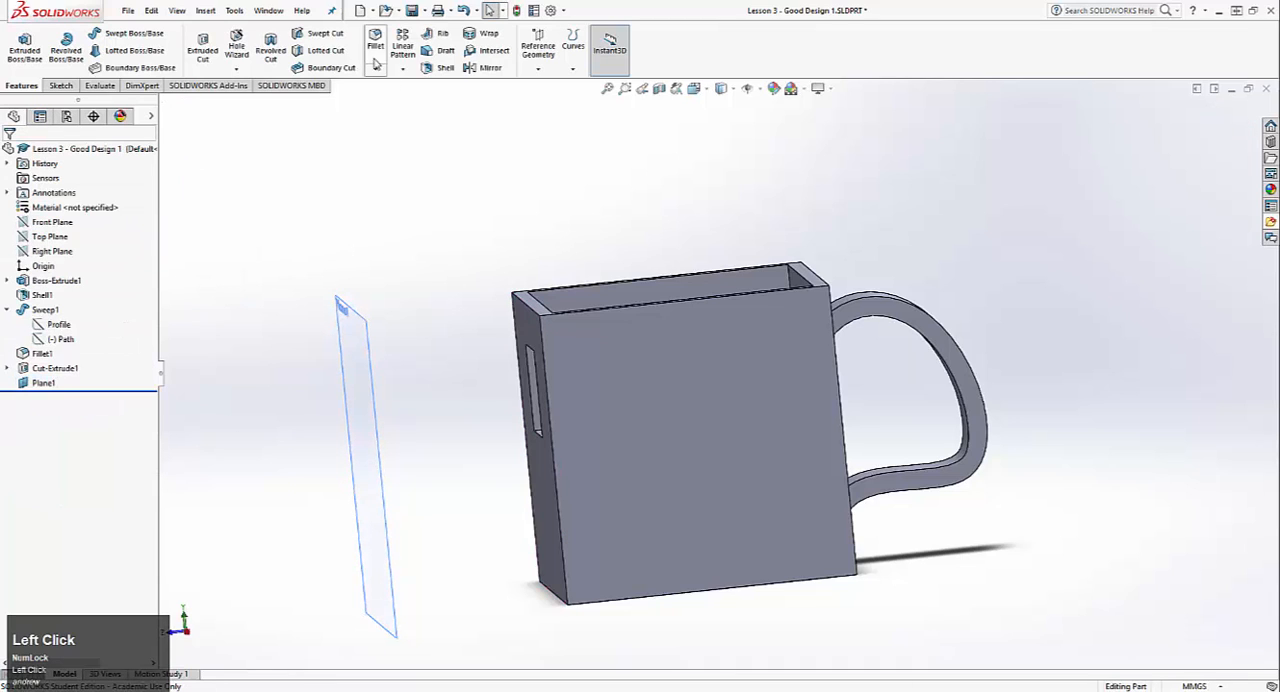
Step: Create a second reference plane offset 80 mm outward from the mug face that holds the square opening
left_click(538, 48)
left_click(552, 88)
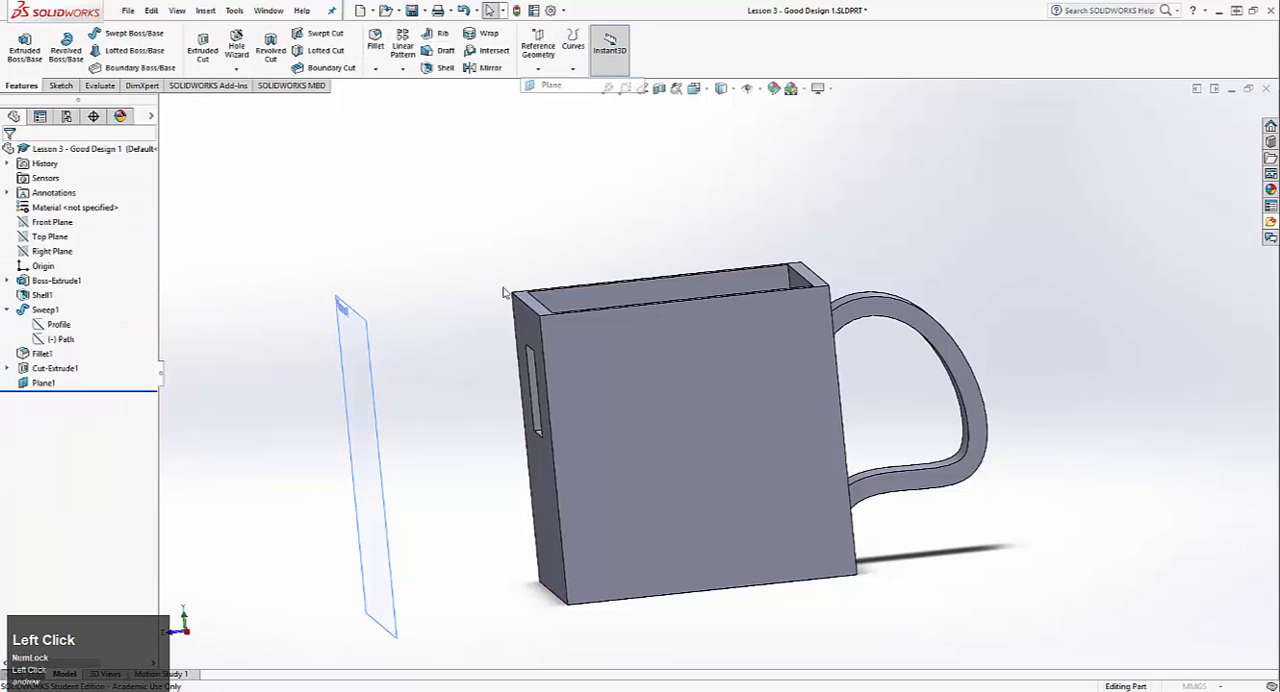
left_click(537, 499)
left_click(60, 314)
type("8")
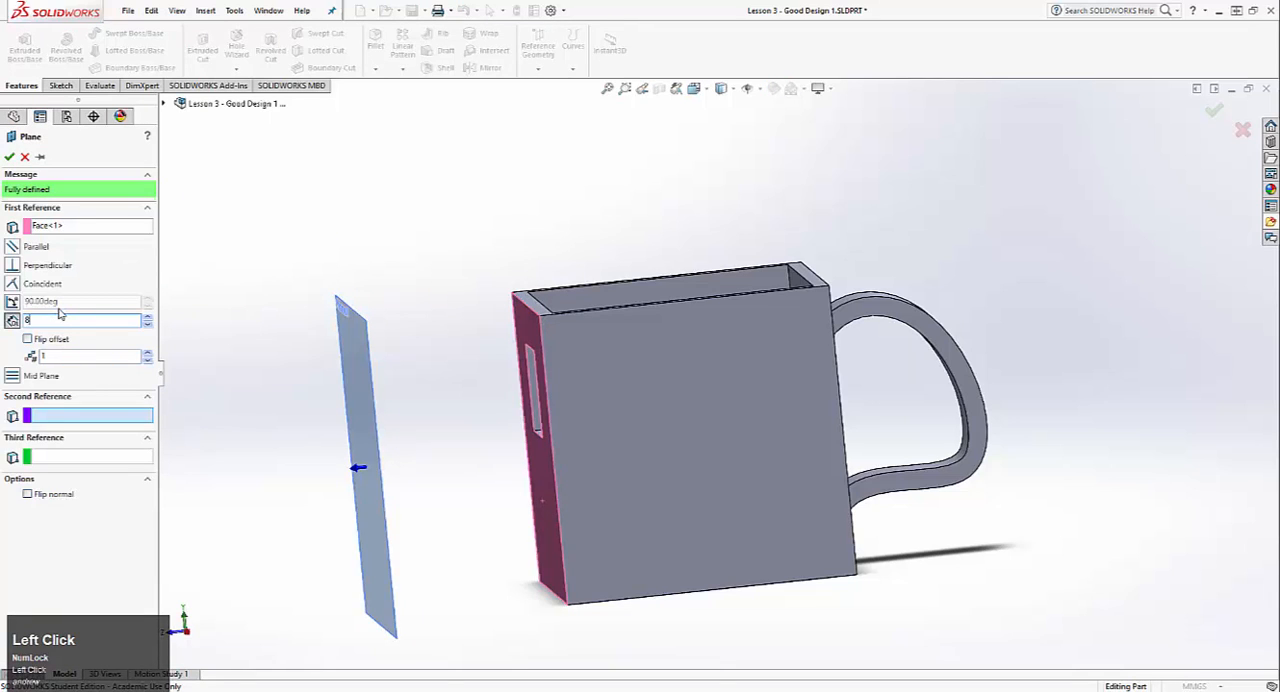
type("0")
key("Return")
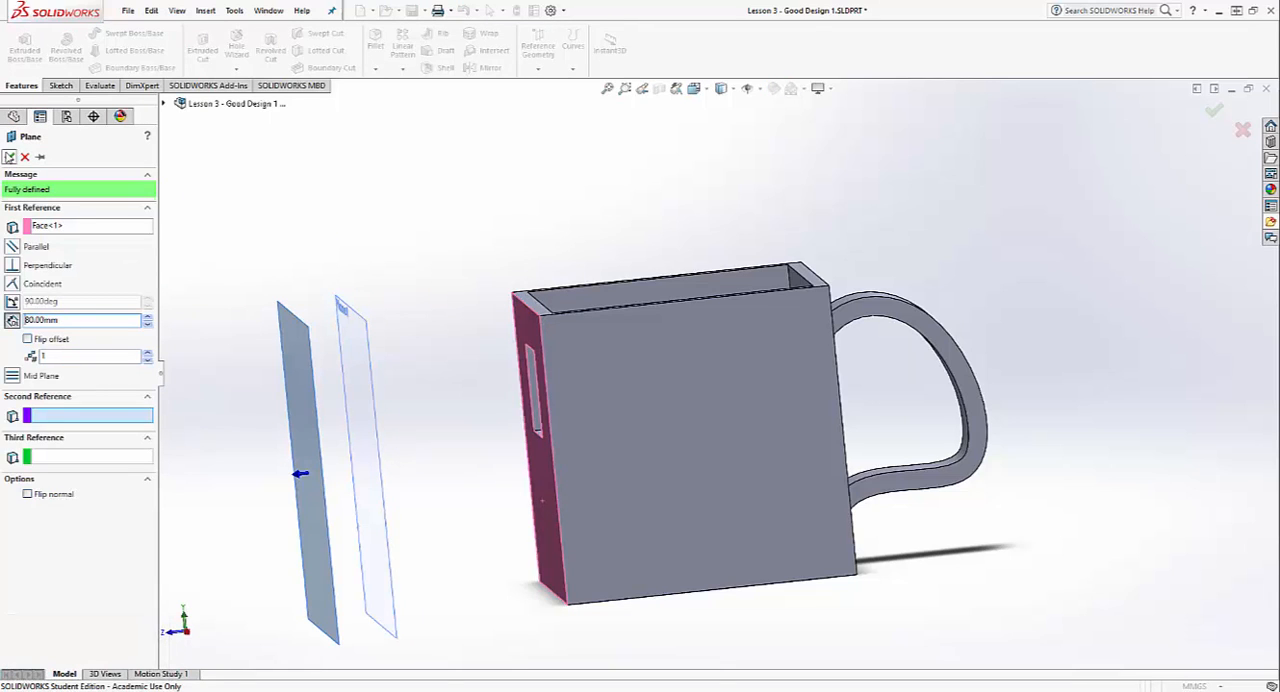
left_click(9, 157)
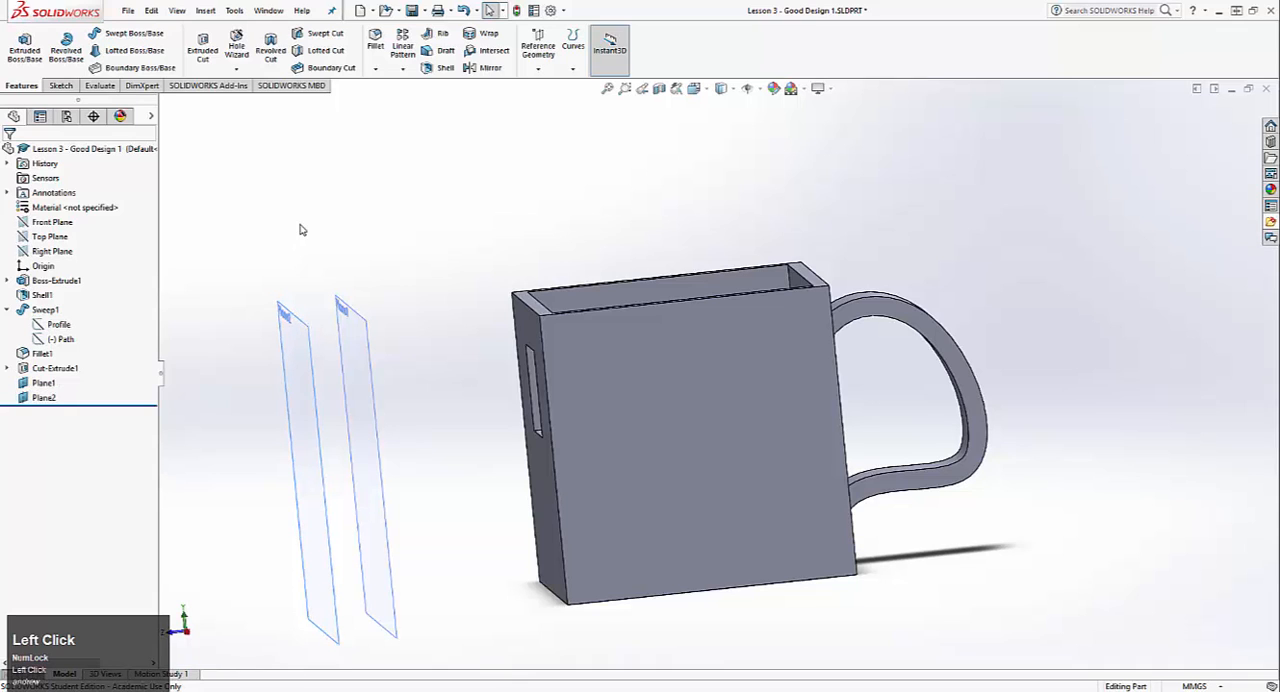
Step: Start a new sketch on the mug face with the square opening and view it straight on
scroll(65, 50, "down", 1)
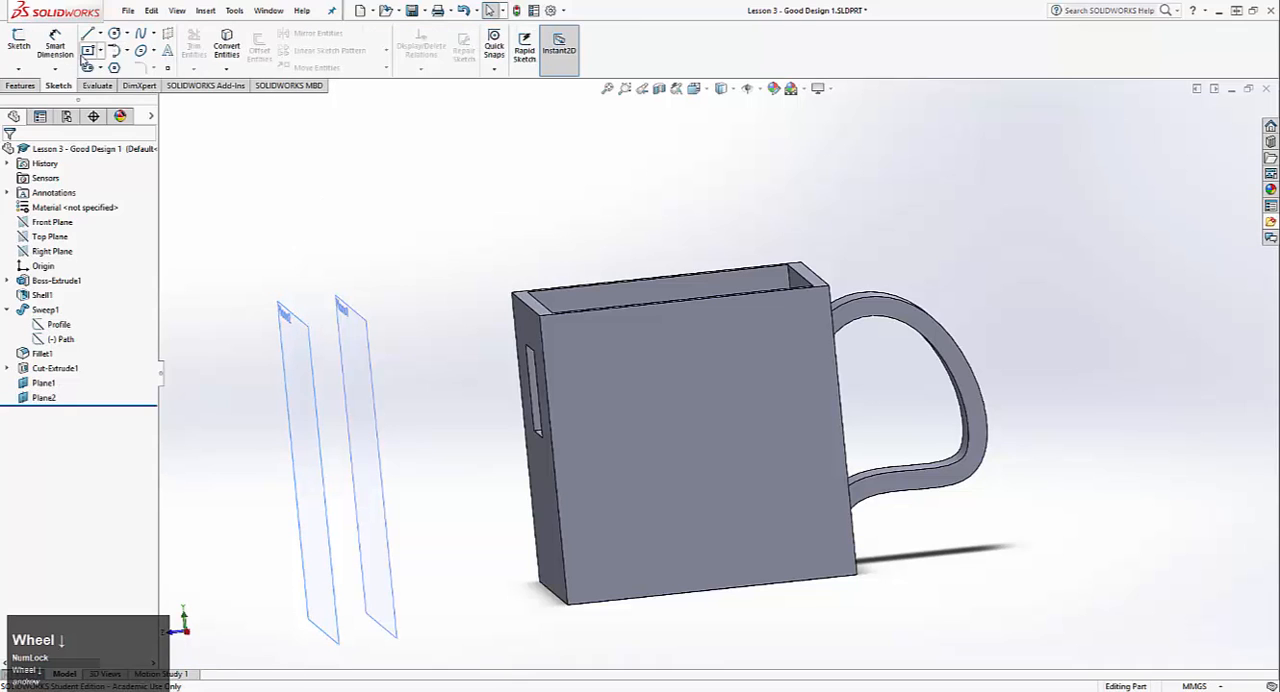
left_click(20, 44)
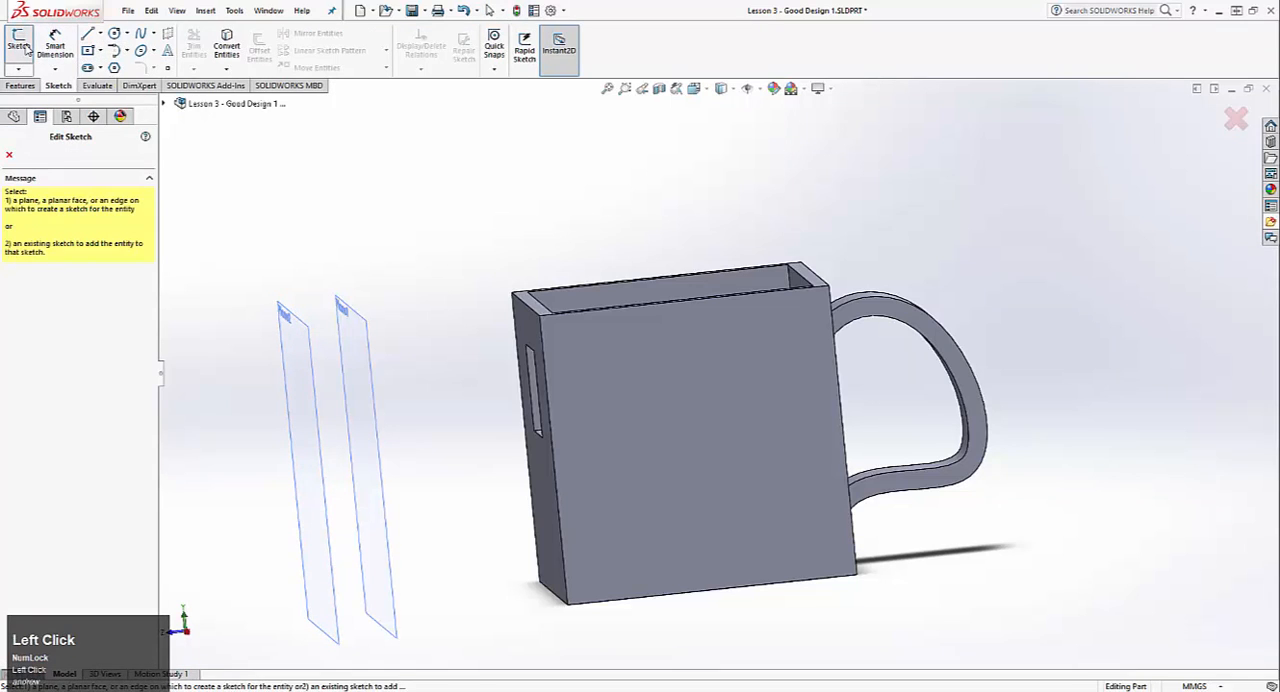
middle_click_drag(408, 334, 557, 343)
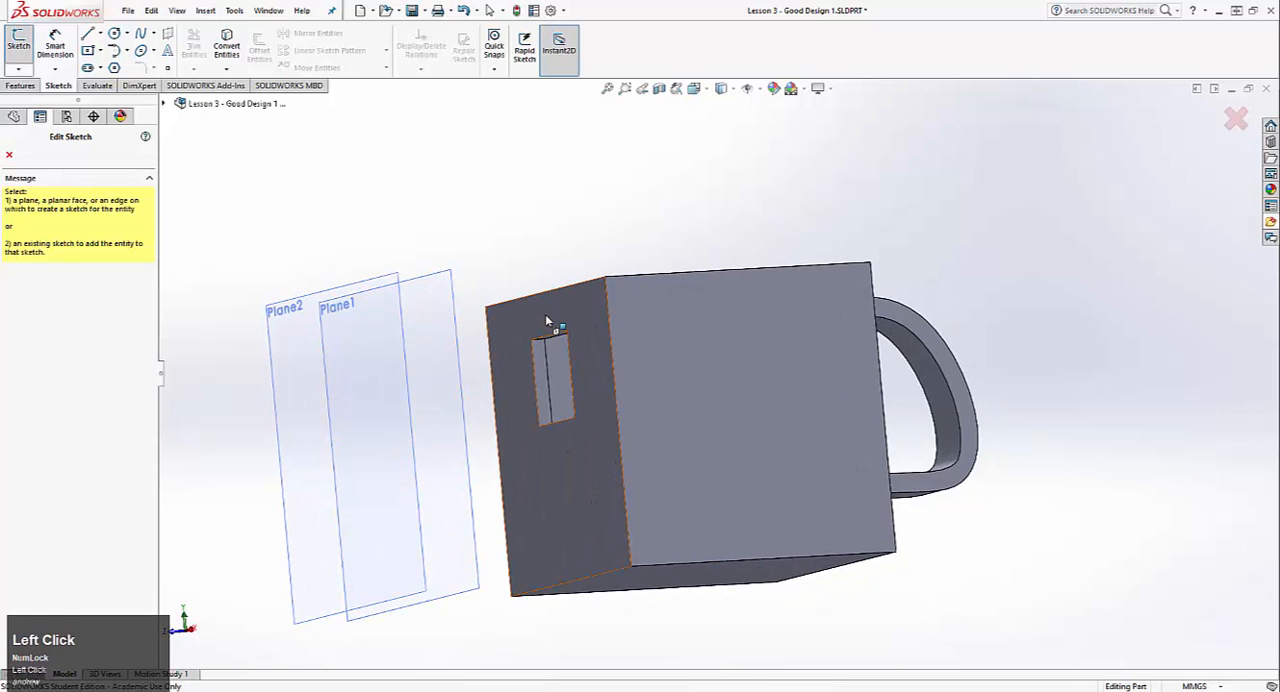
left_click(546, 320)
scroll(598, 360, "down", 3)
mouse_move(463, 314)
middle_mouse_down()
mouse_move(571, 291)
mouse_move(573, 305)
middle_mouse_up()
scroll(463, 317, "up", 3)
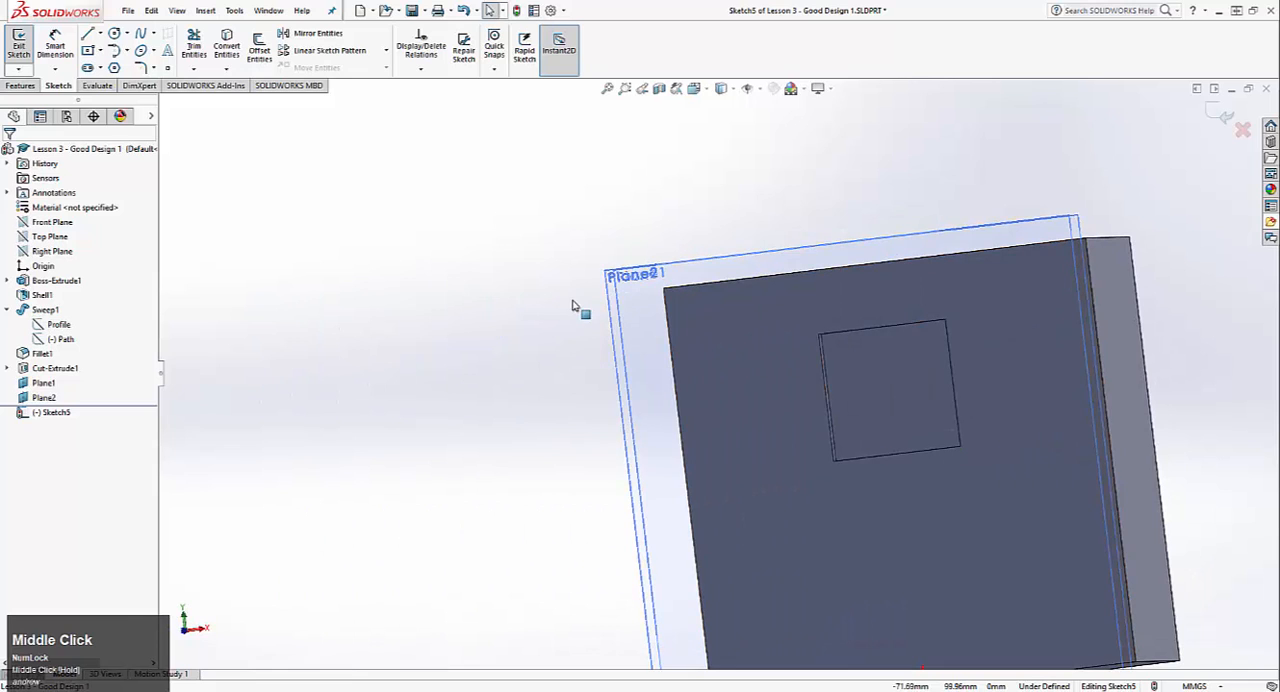
key("ctrl+8")
scroll(711, 236, "up", 3)
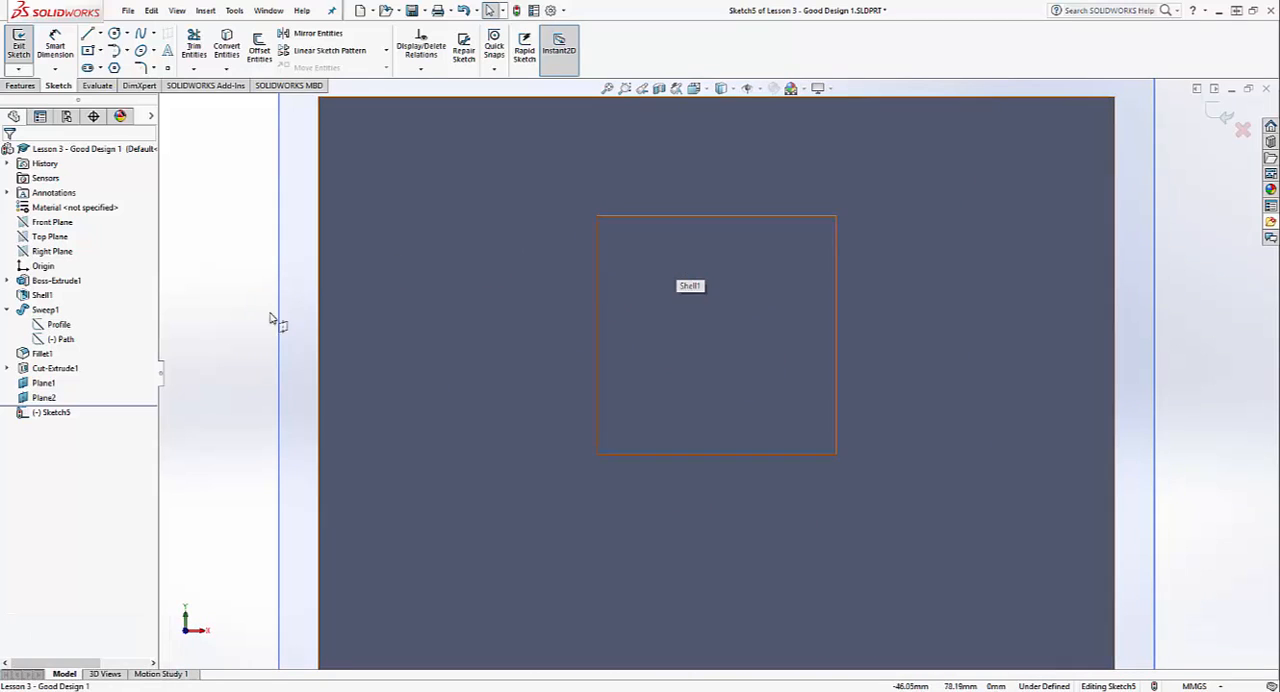
Step: Toggle the visibility of the square cut's sketch on and back off
left_click(8, 369)
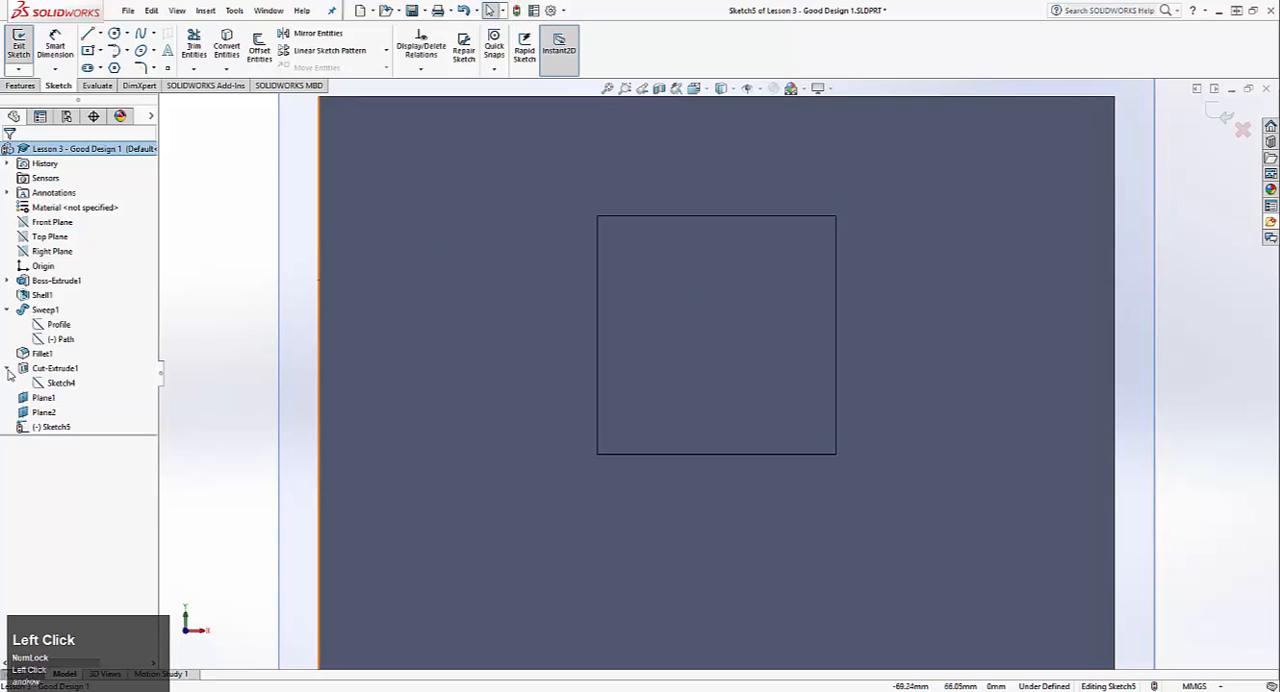
left_click(56, 386)
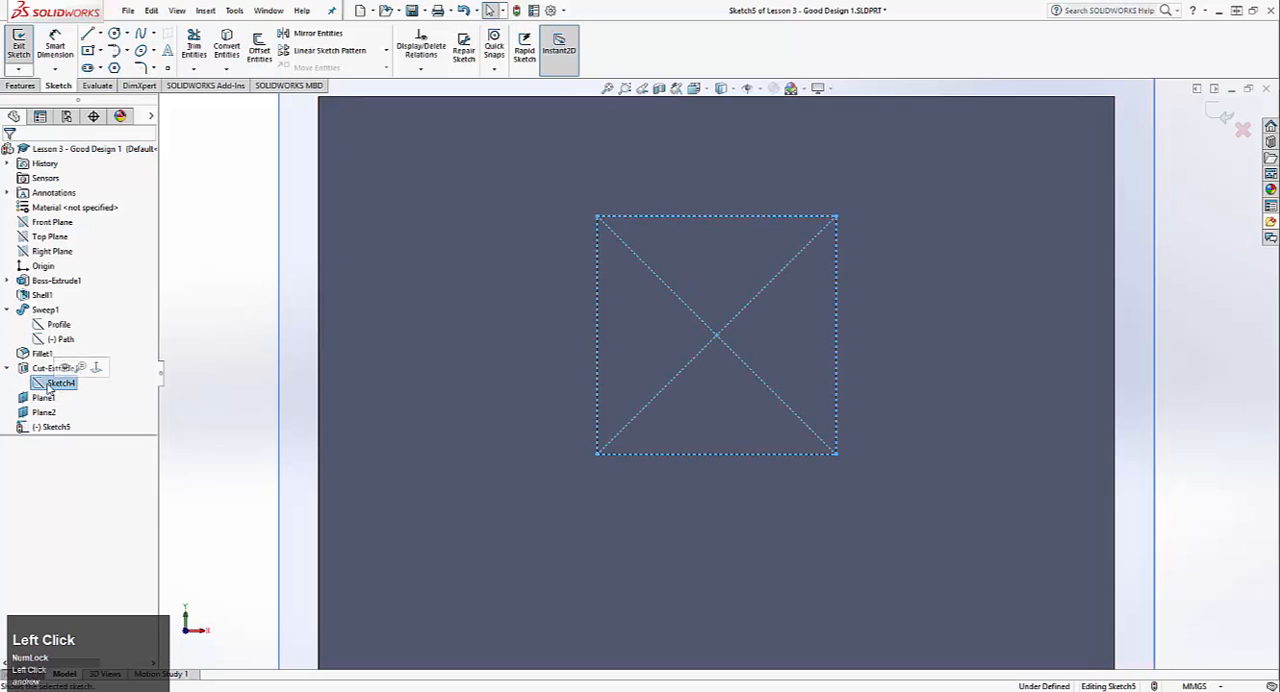
left_click(63, 369)
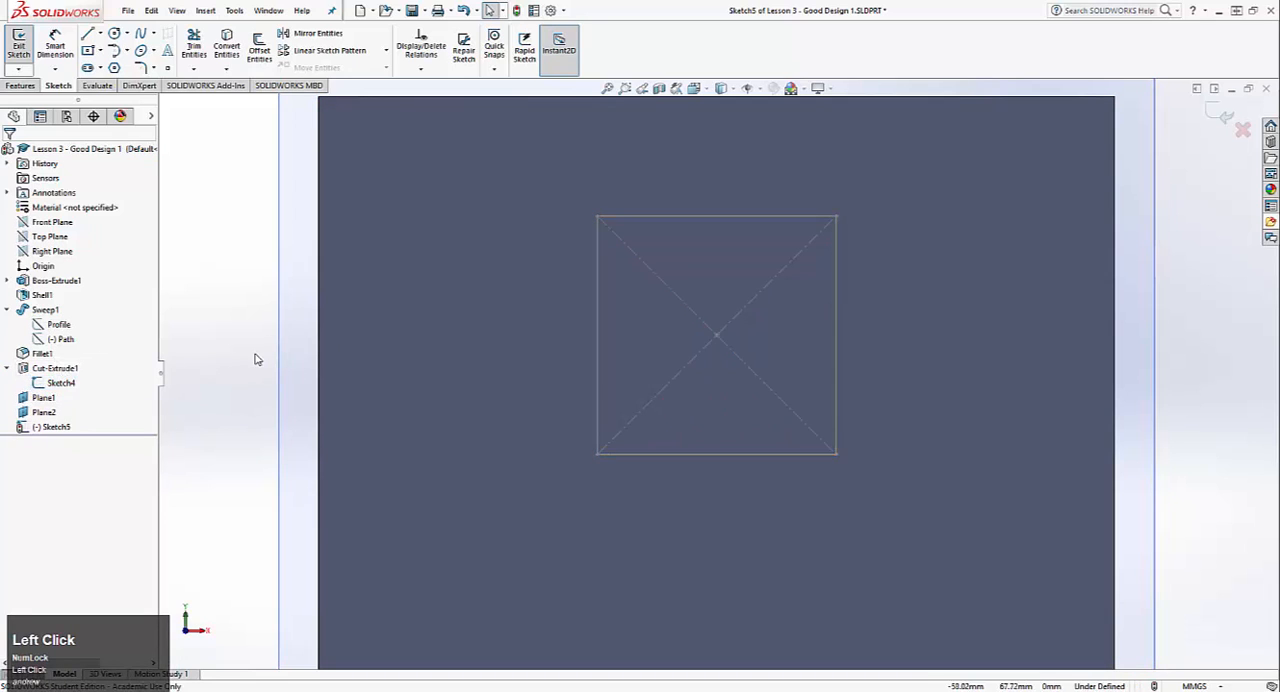
left_click(68, 394)
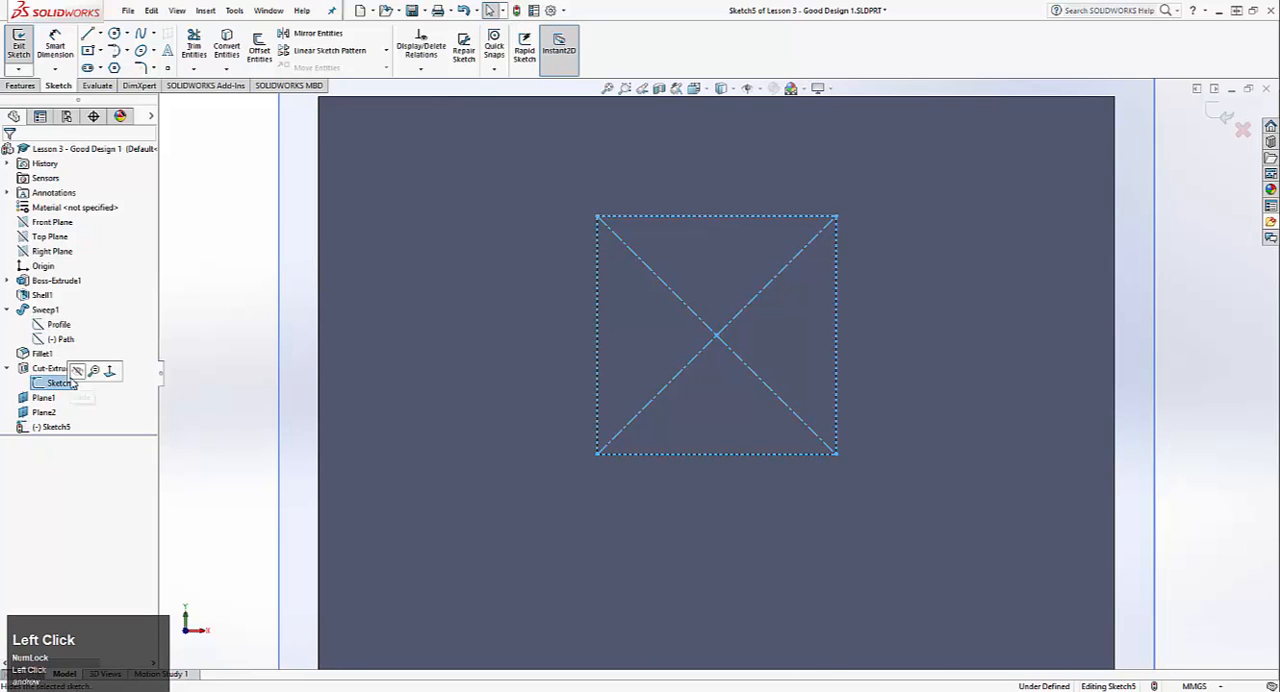
left_click(80, 368)
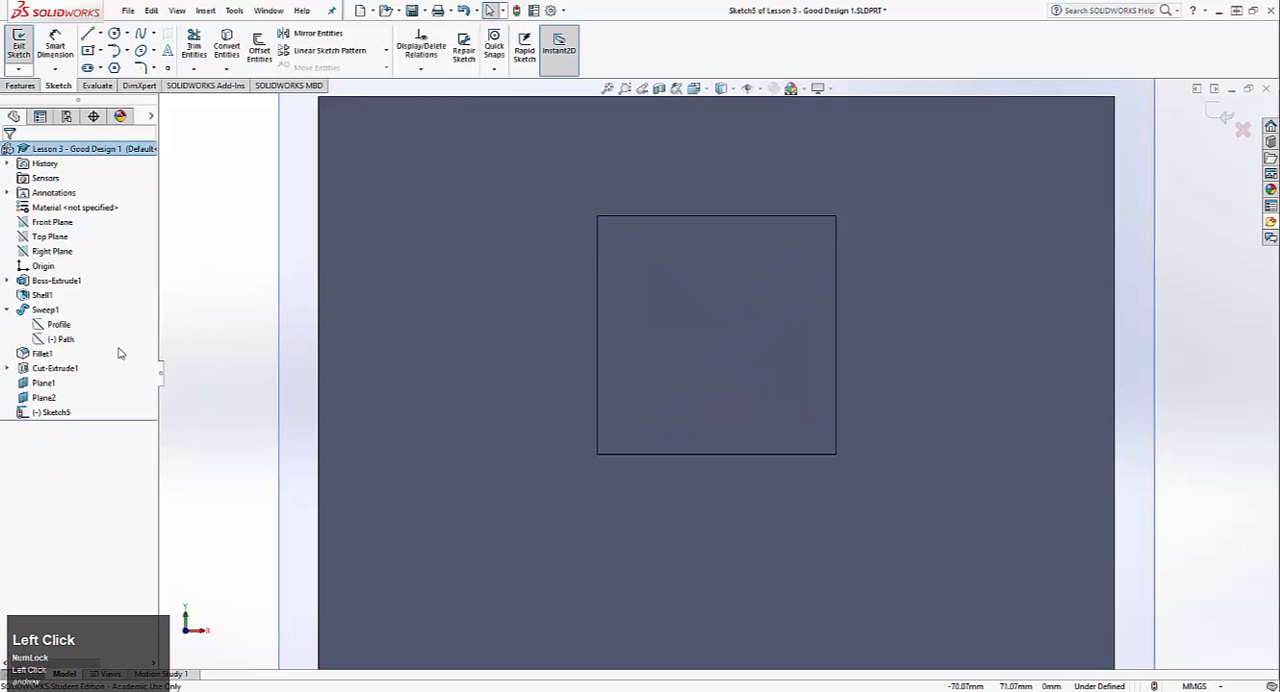
left_click(7, 368)
left_click(61, 384)
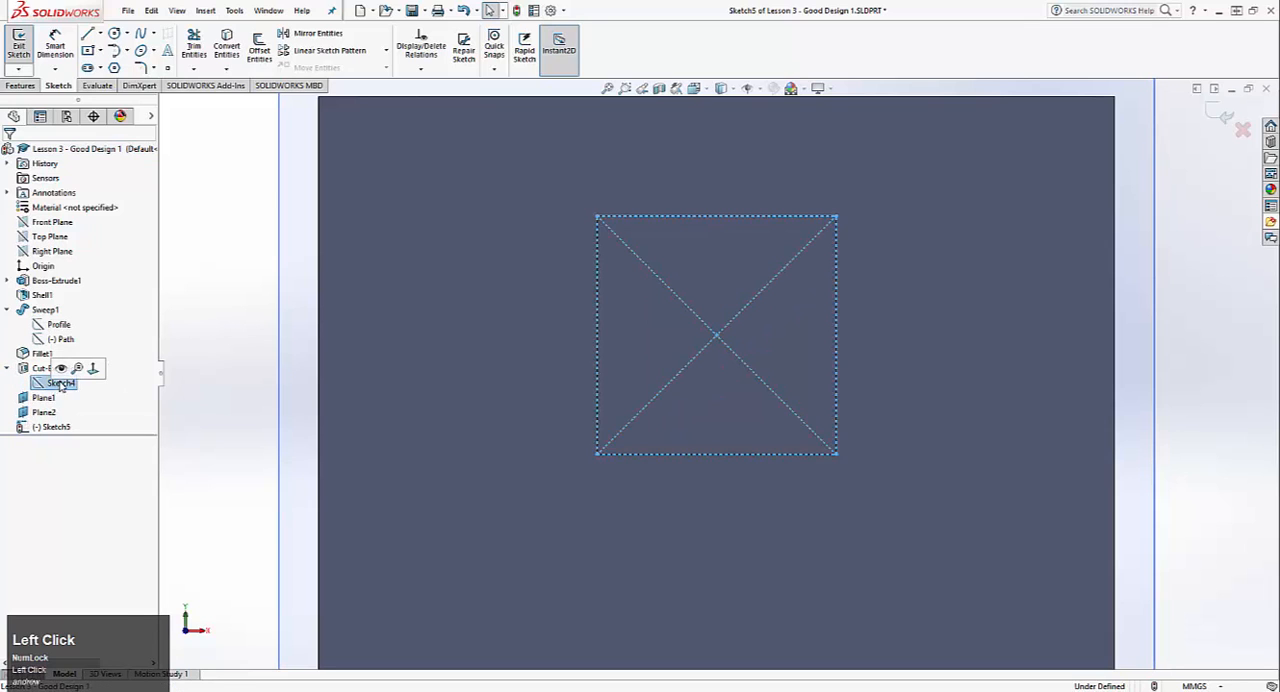
left_click(60, 369)
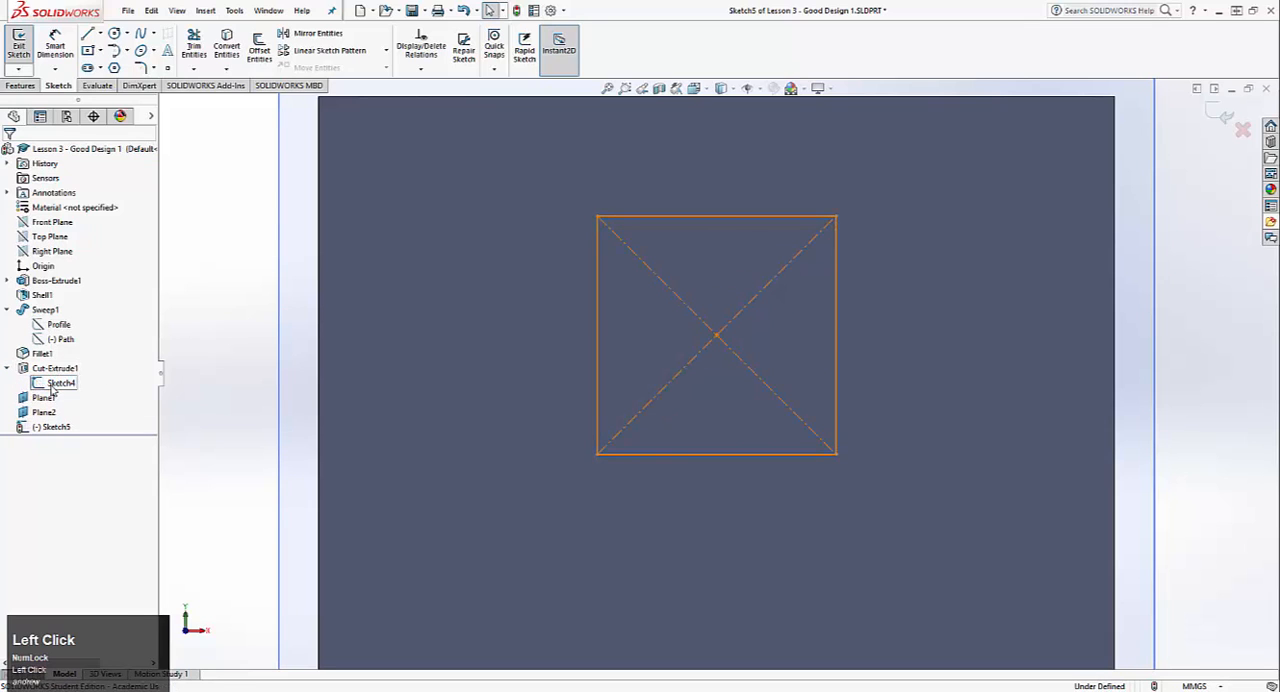
left_click(55, 385)
left_click(62, 369)
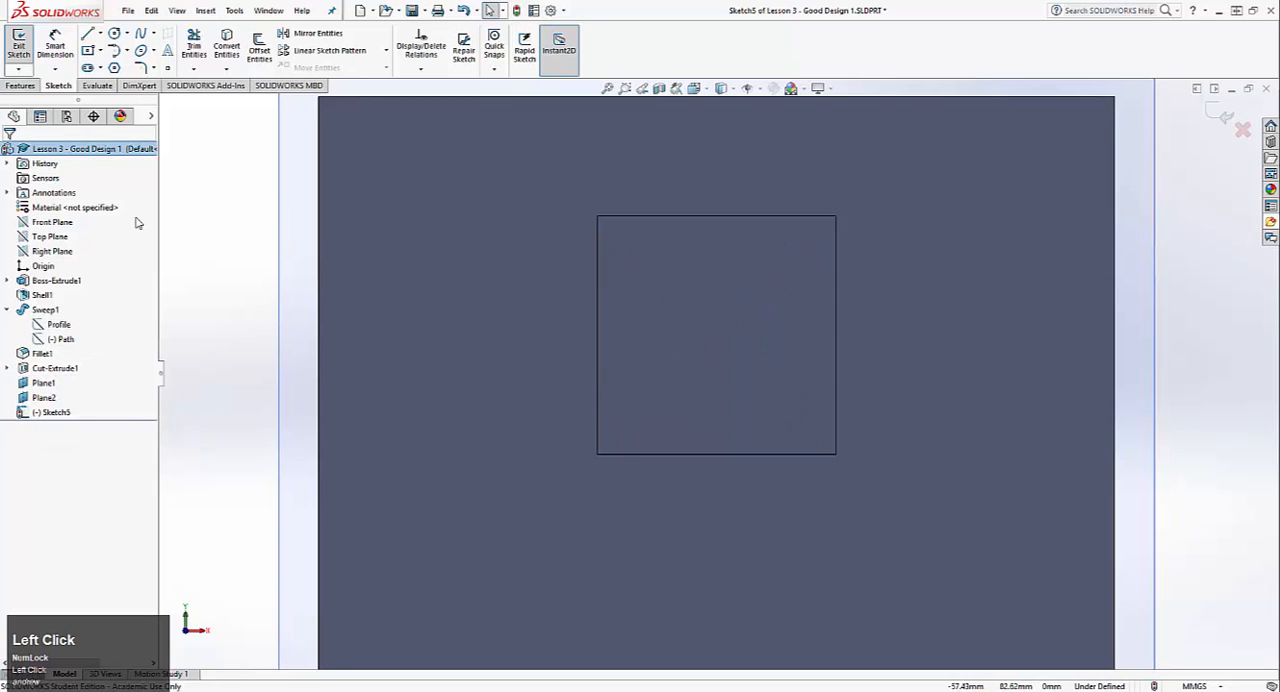
Step: Convert the four edges of the square opening into sketch lines with Convert Entities
left_click(227, 46)
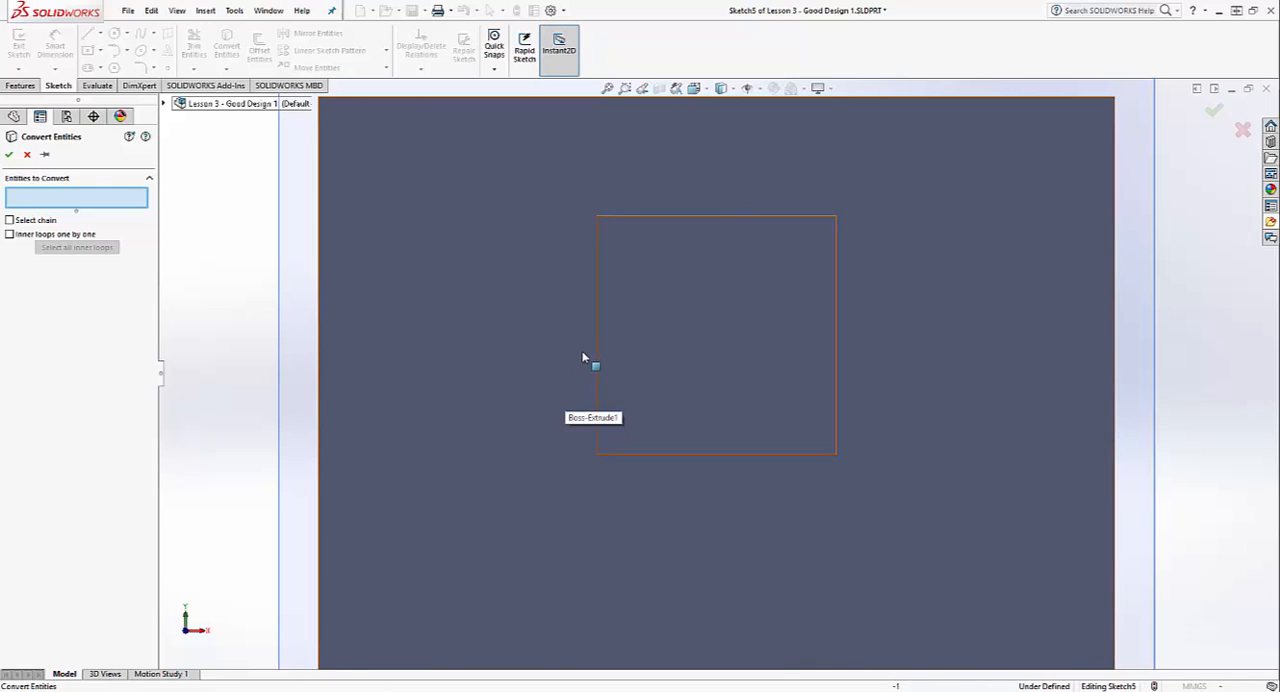
left_click(597, 318)
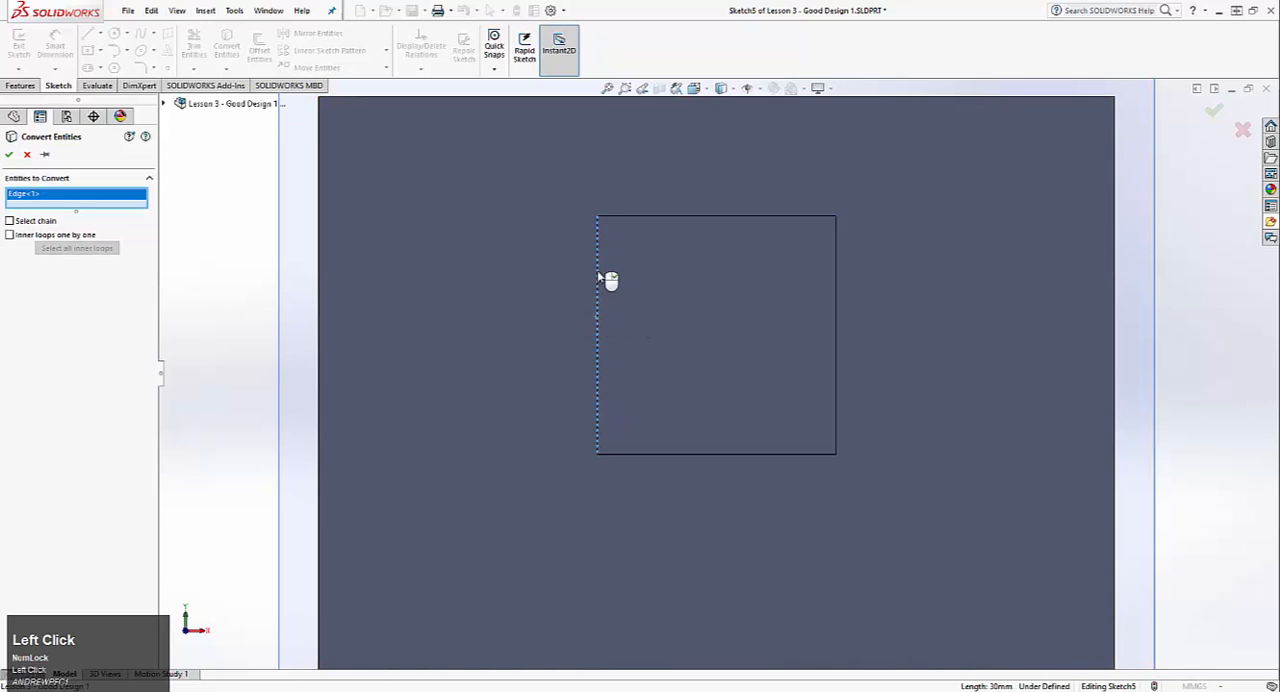
left_click(621, 222)
right_click(72, 208)
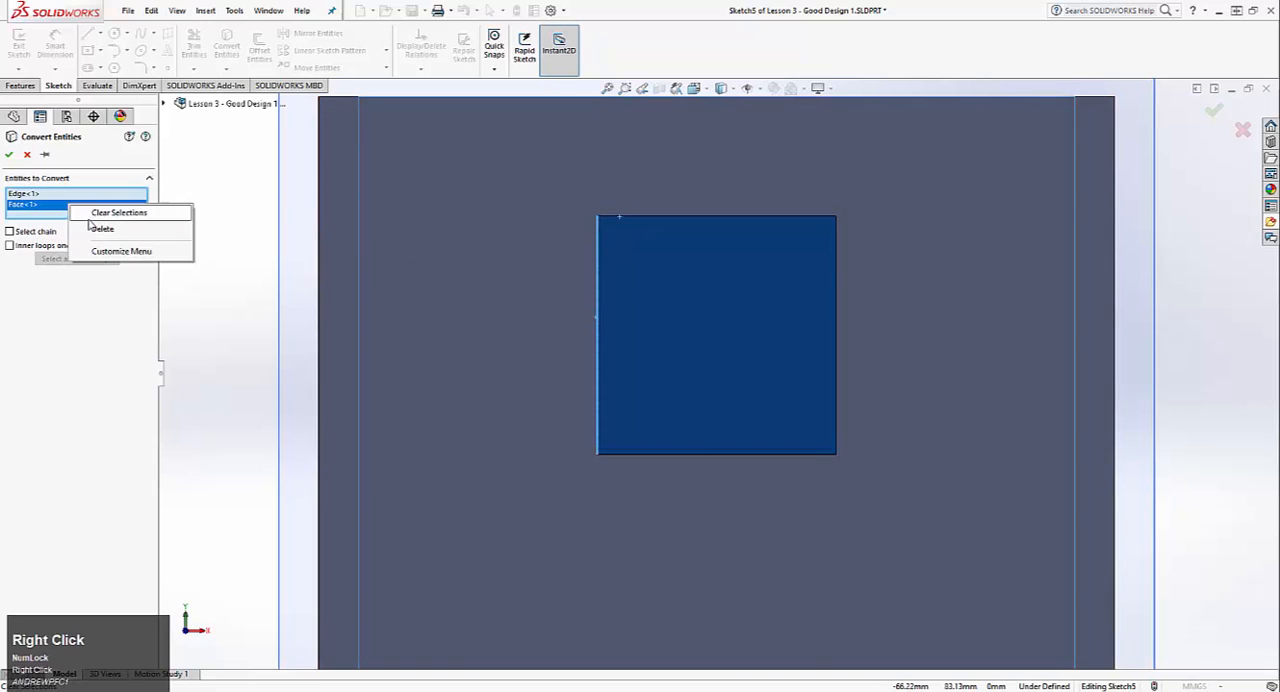
left_click(108, 229)
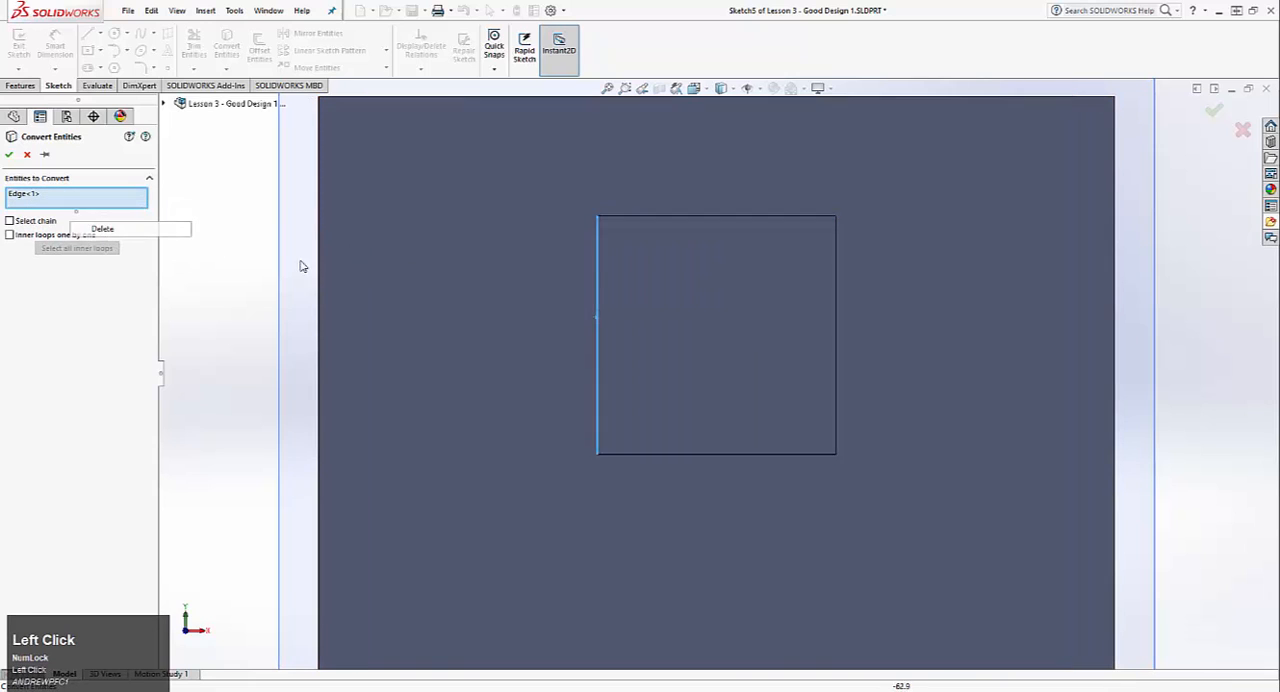
left_click(665, 217)
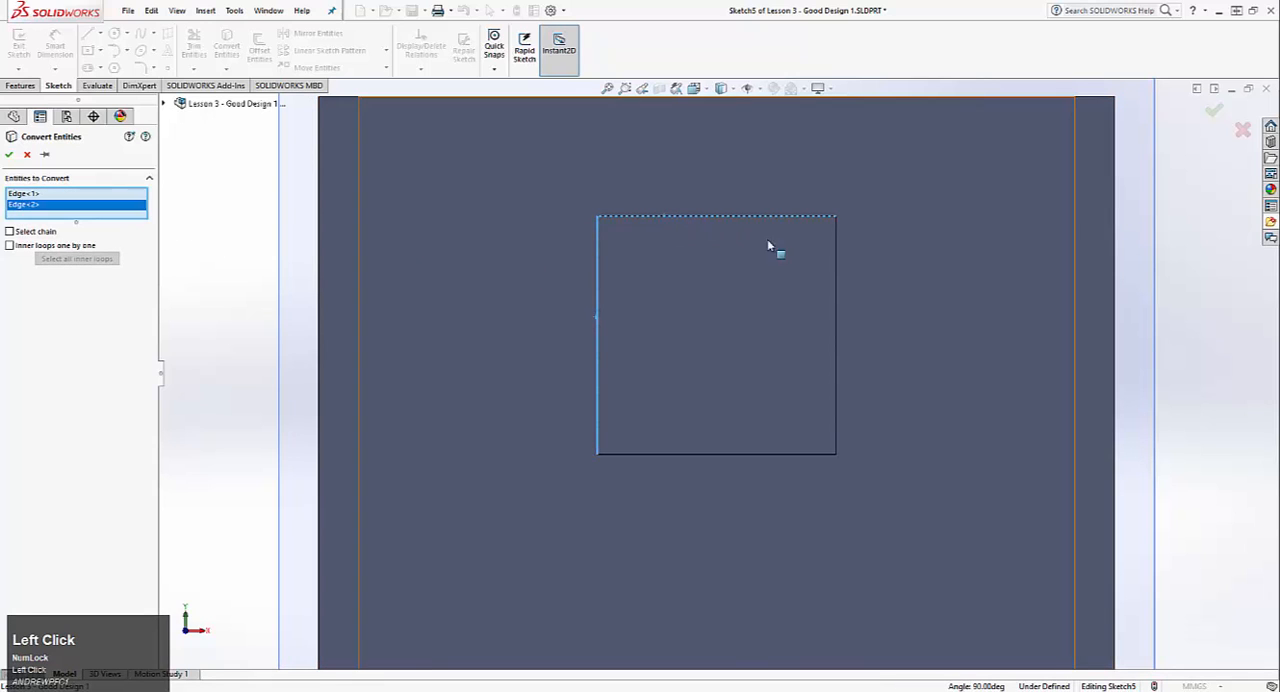
left_click(839, 250)
right_click(36, 217)
left_click(50, 244)
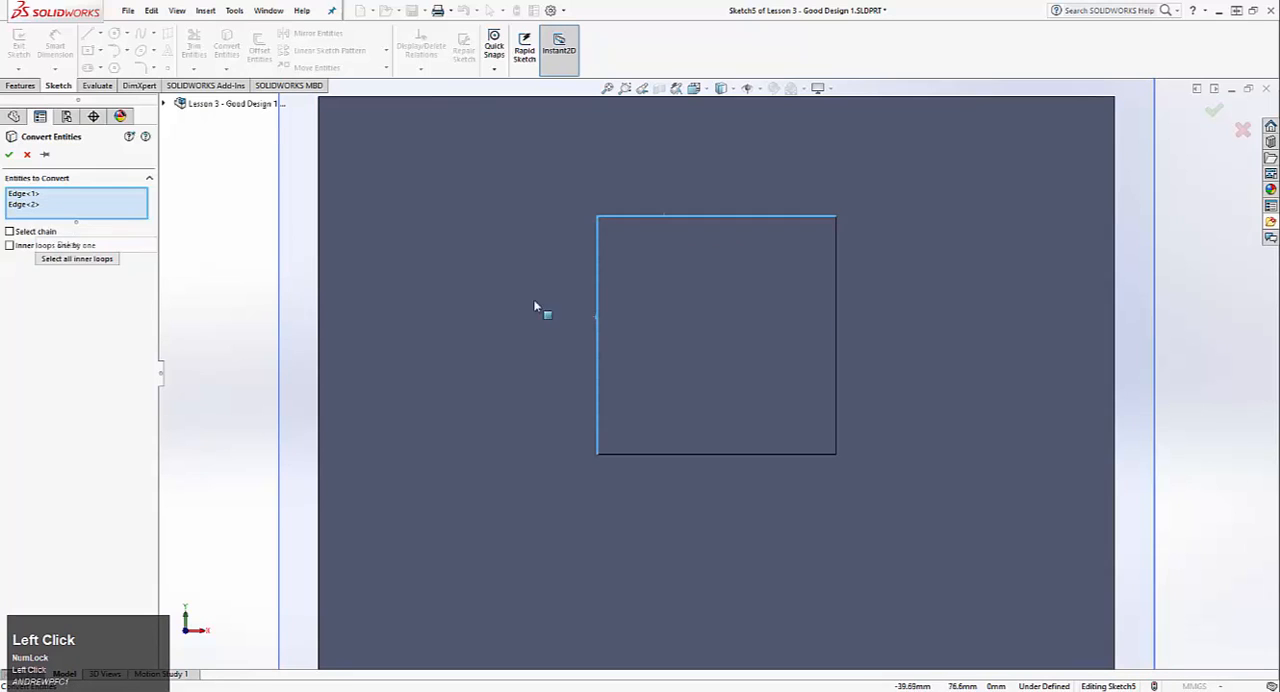
left_click(837, 329)
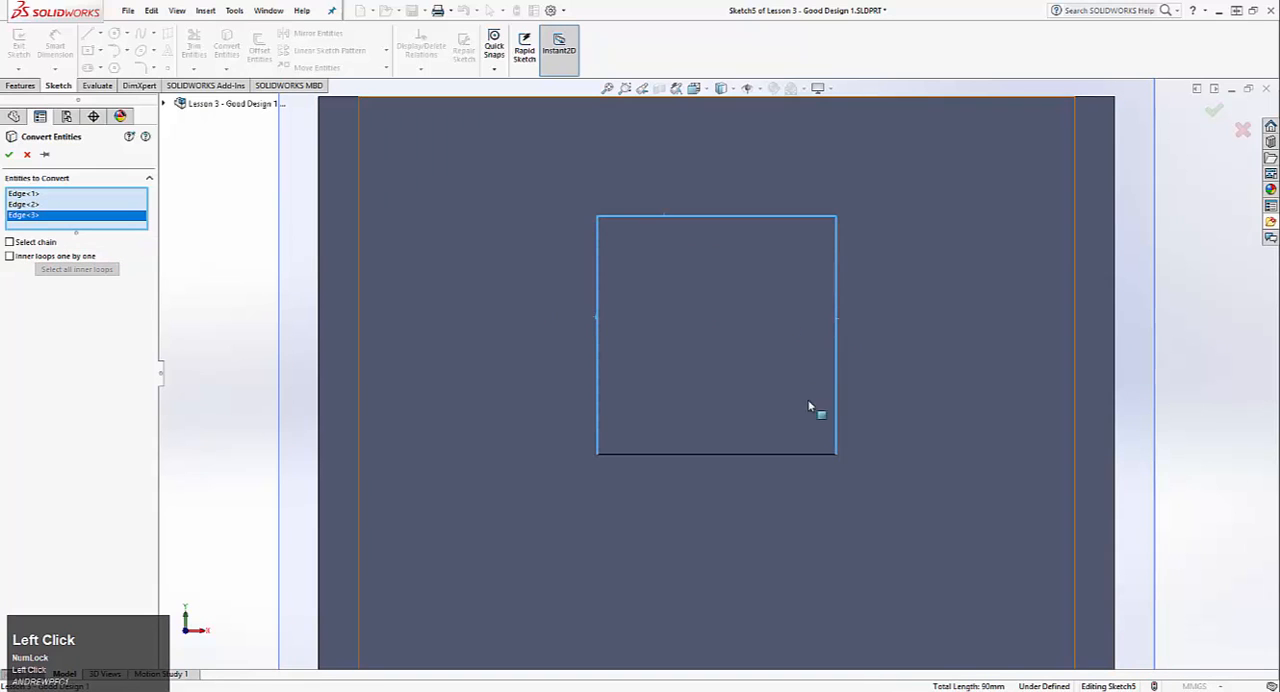
left_click(795, 454)
left_click(8, 155)
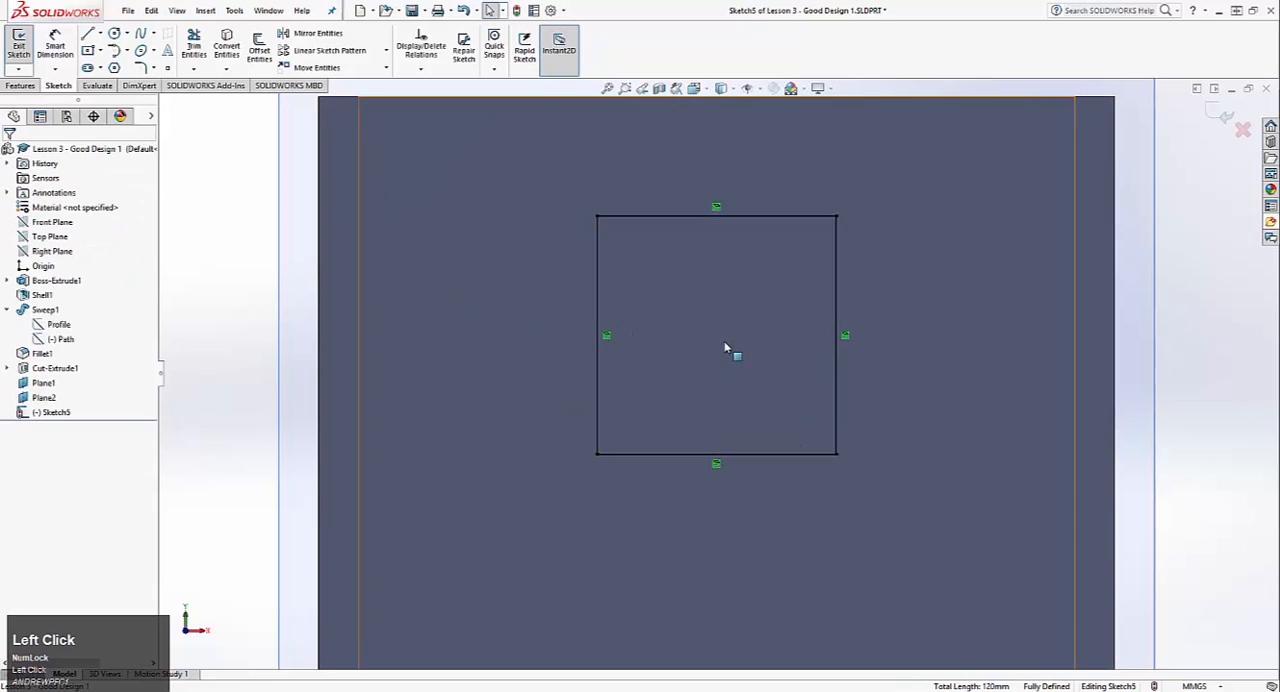
Step: Turn the four converted lines of the square into construction geometry
middle_click_drag(625, 268, 543, 290)
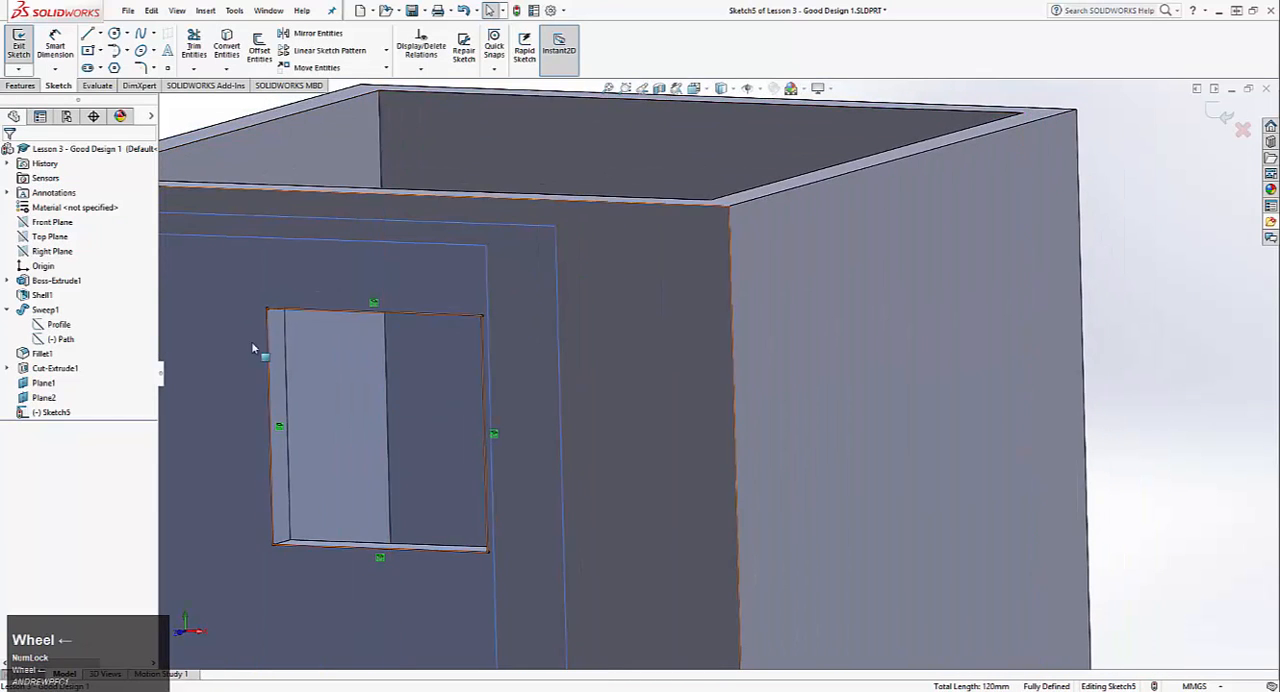
middle_click_drag(345, 305, 393, 294)
key("ctrl+8")
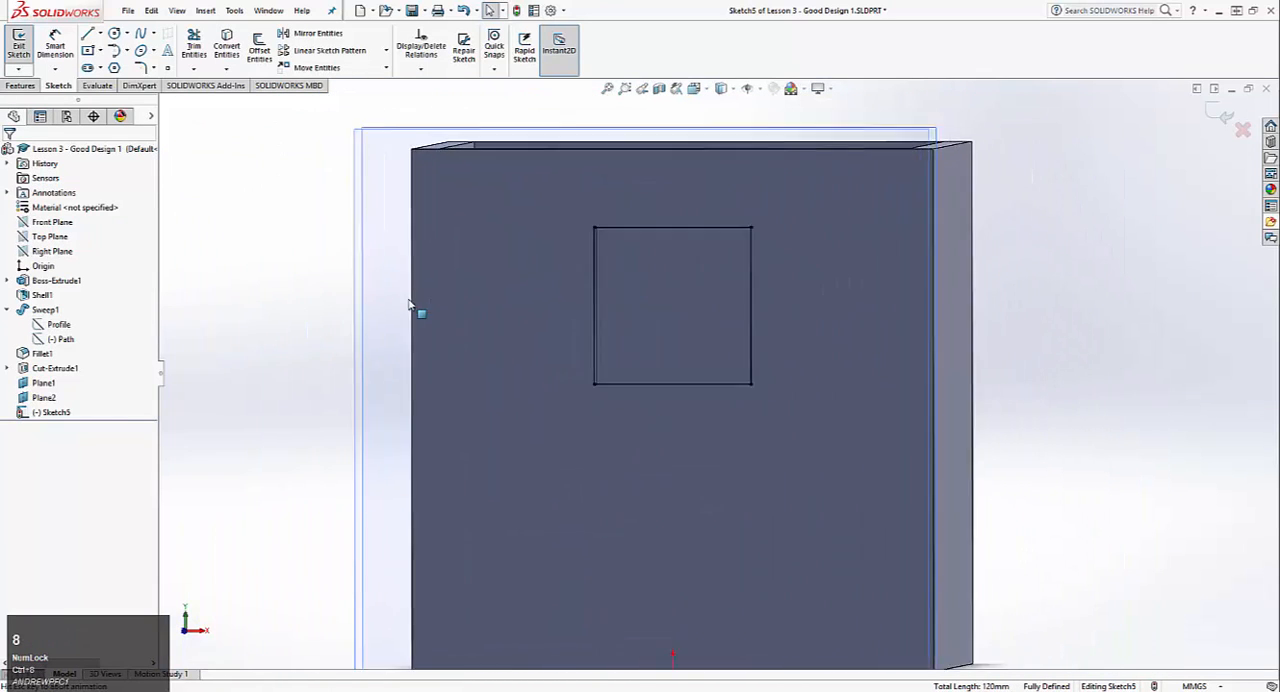
scroll(758, 225, "up", 5)
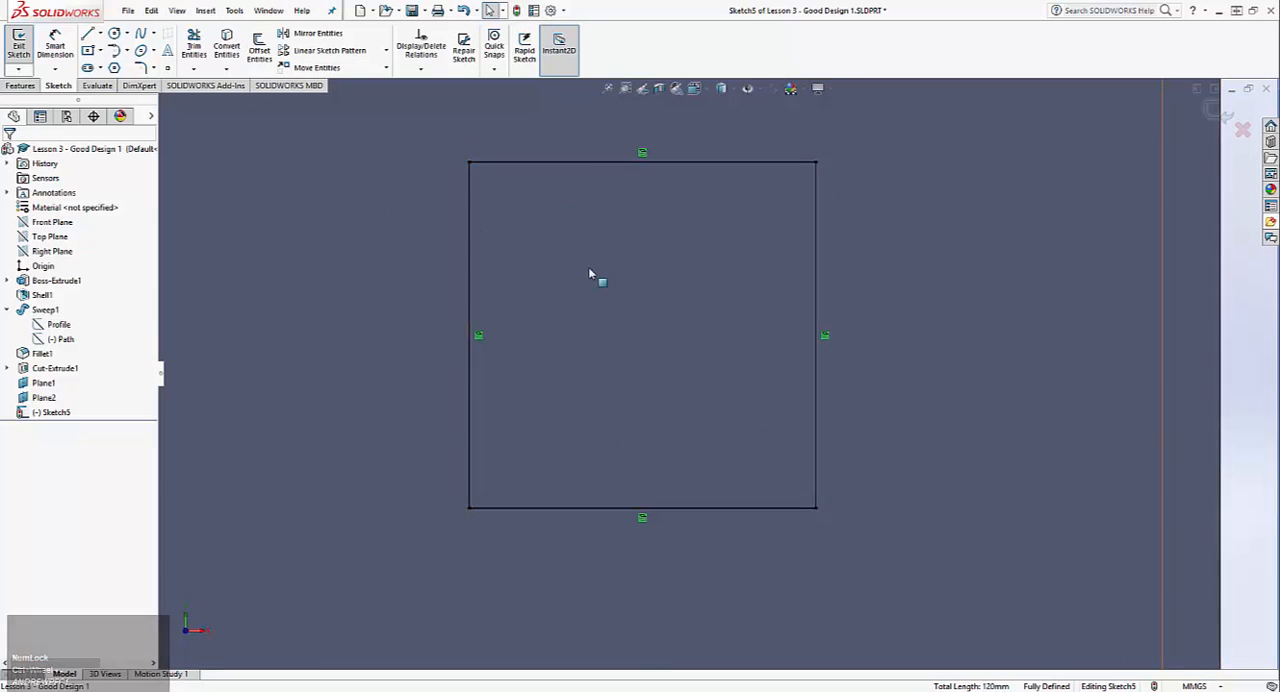
left_click_drag(403, 134, 882, 546)
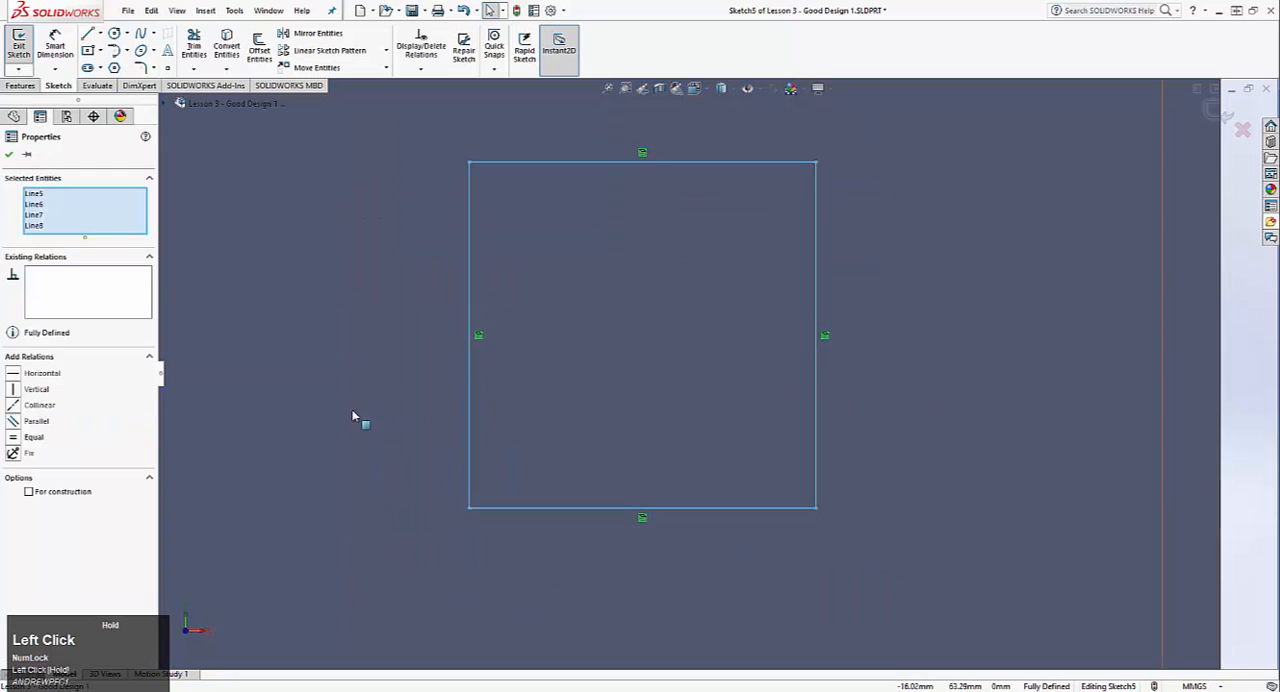
left_click(29, 492)
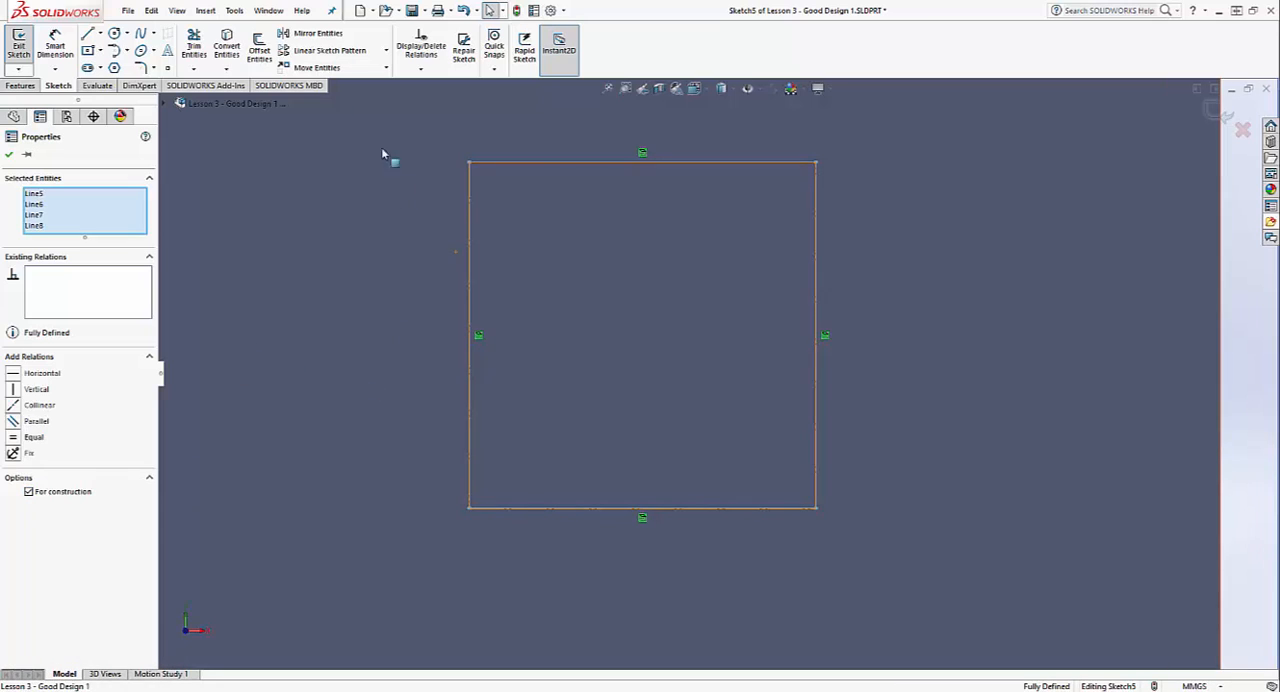
Step: Offset the construction square outward by 2.5 mm and exit the sketch
left_click(259, 50)
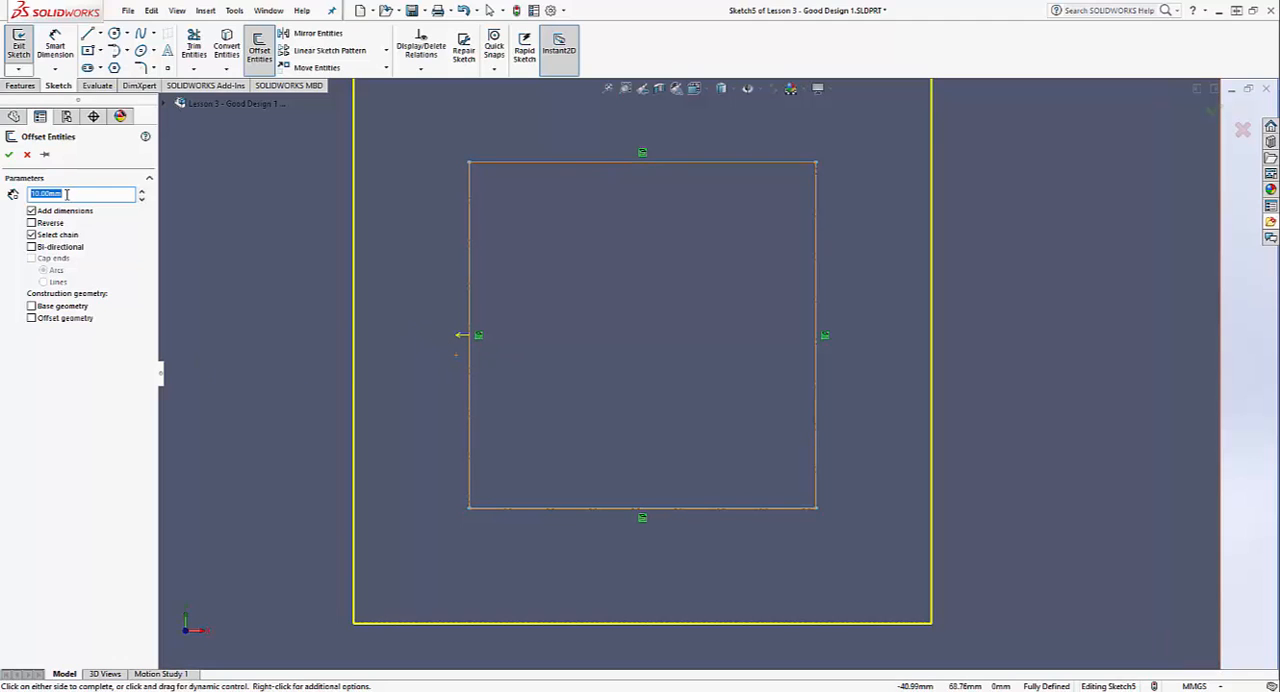
type("2.5")
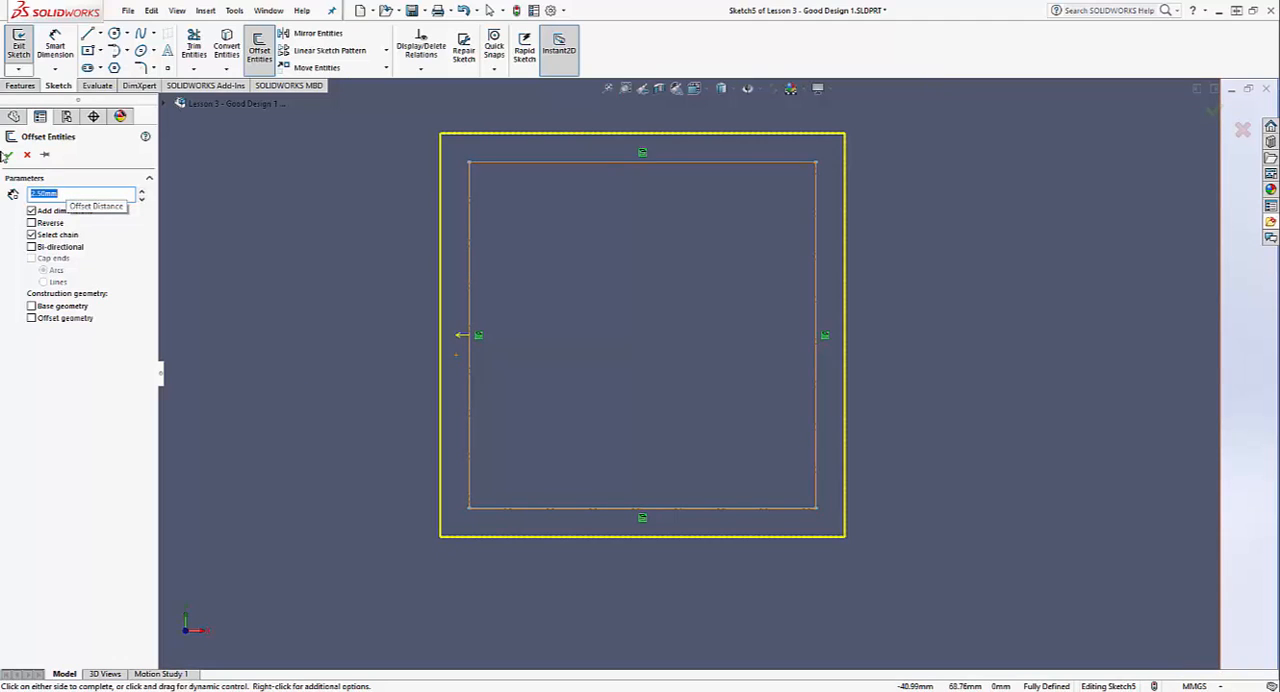
left_click(7, 157)
scroll(502, 302, "down", 2)
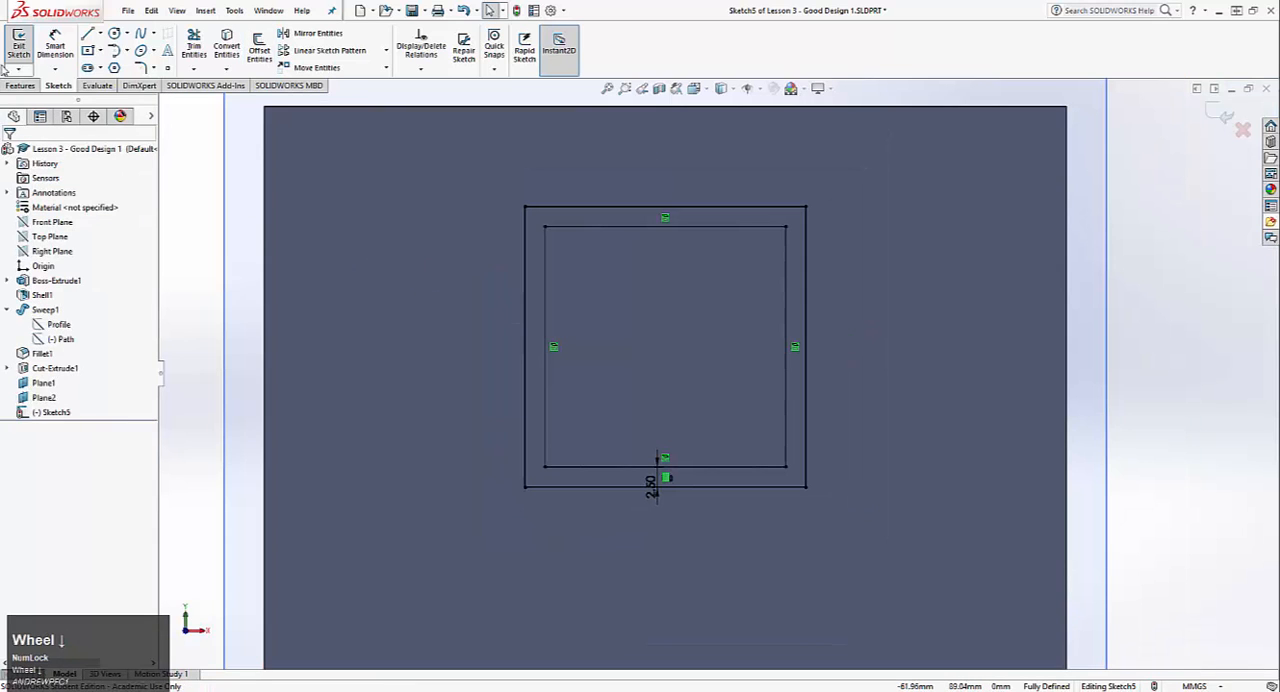
left_click(18, 46)
scroll(385, 302, "down", 2)
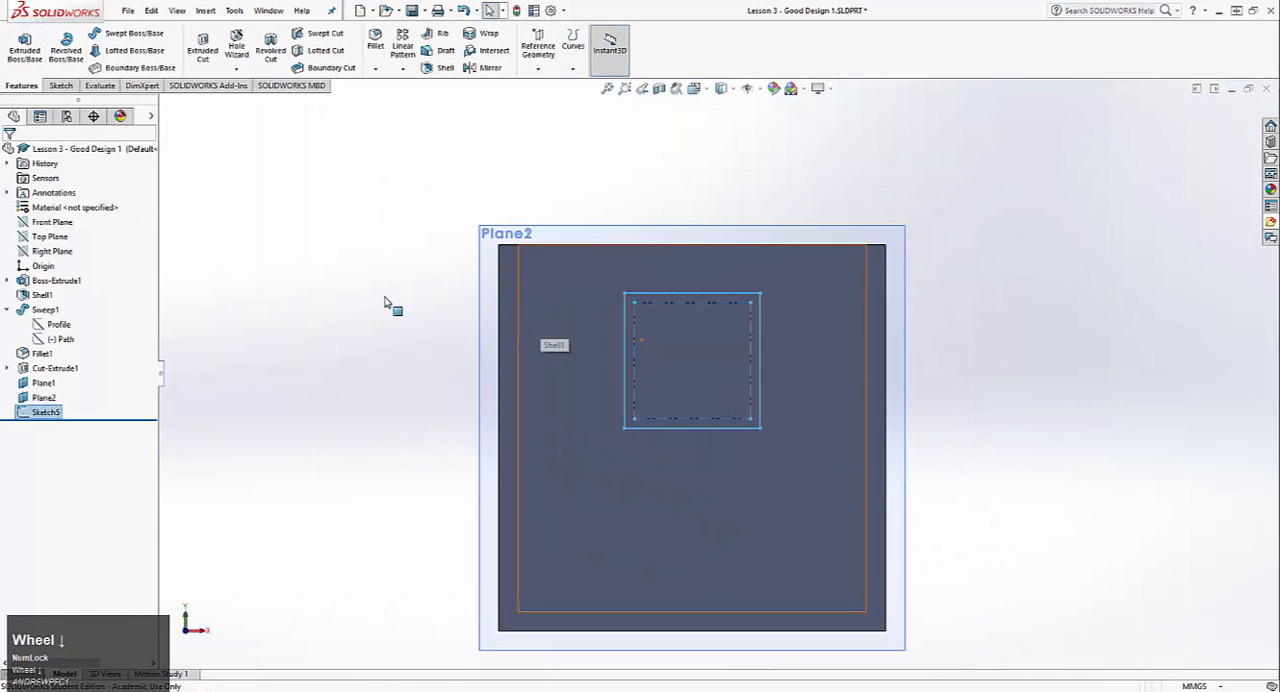
middle_click_drag(434, 314, 431, 351)
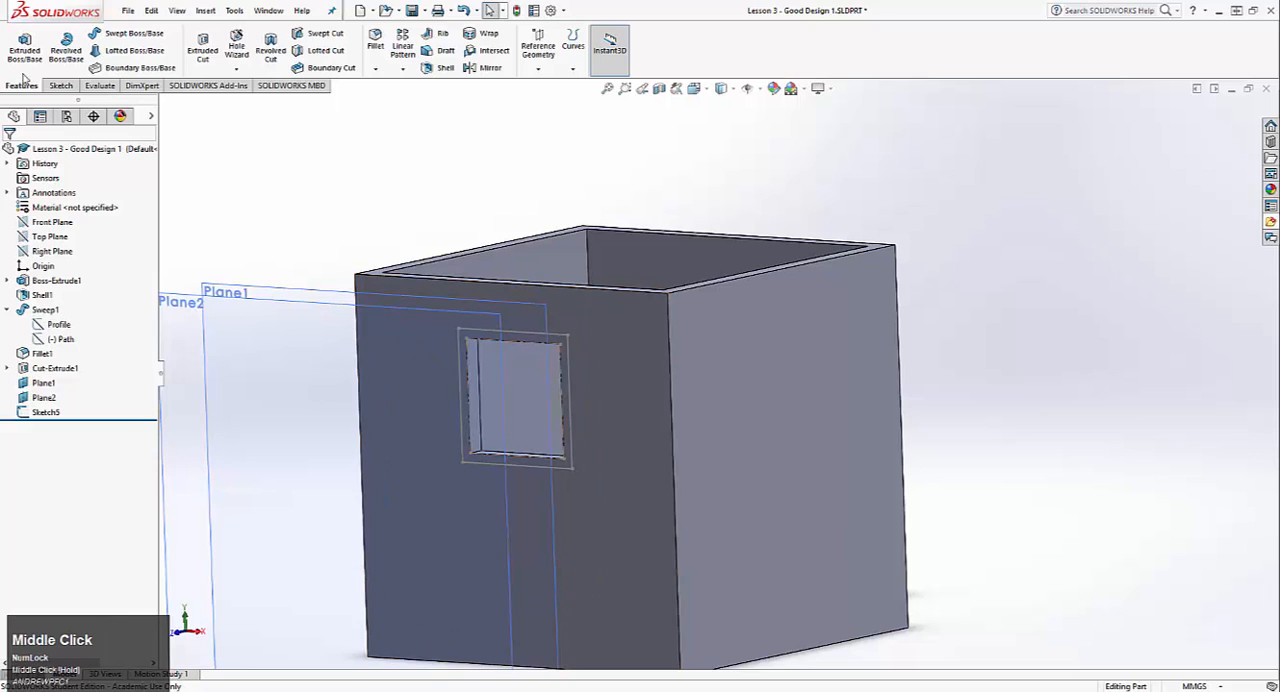
Step: Start a sketch on Plane1 and draw a centre rectangle about 37 mm wide, overlapping the square opening and centred slightly above its middle
scroll(22, 55, "down", 1)
left_click(18, 42)
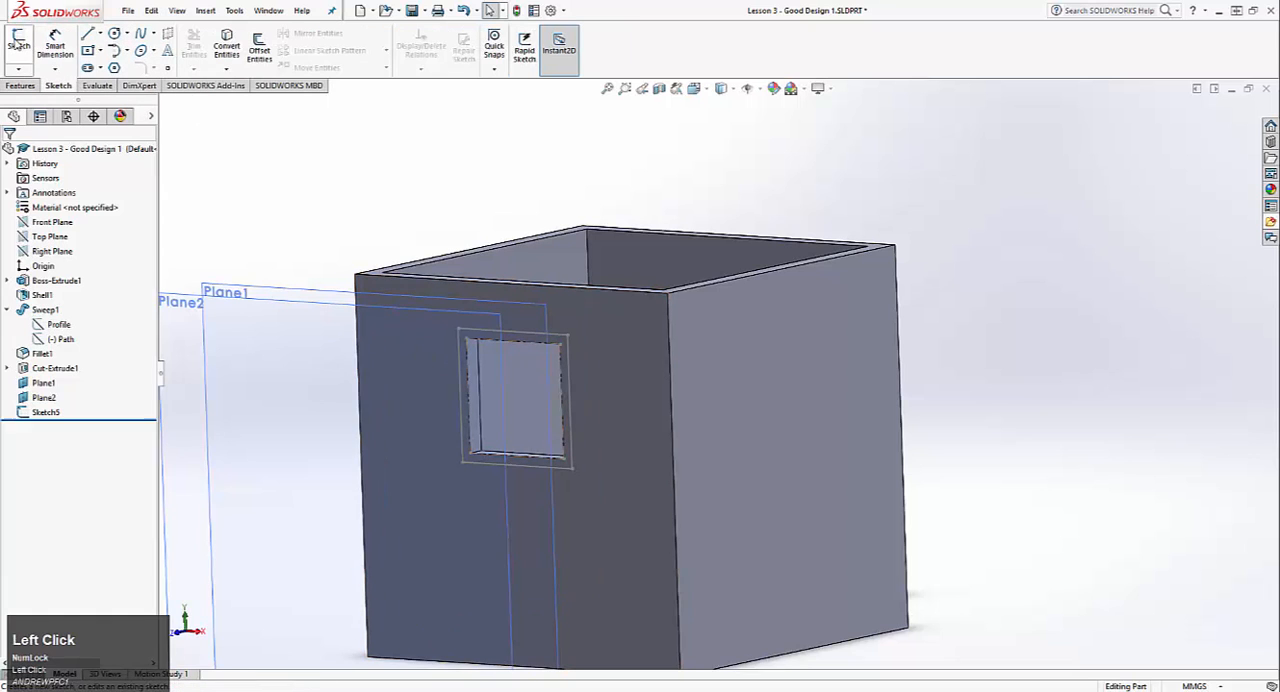
left_click(233, 281)
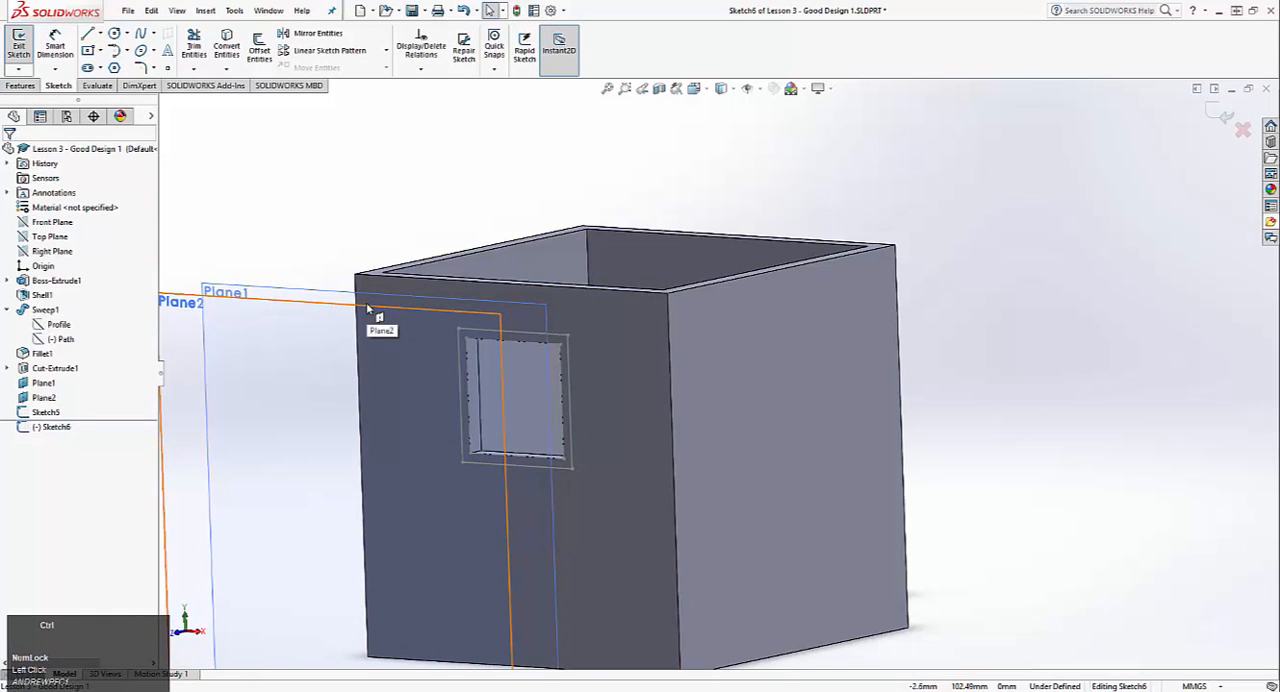
key("ctrl+8")
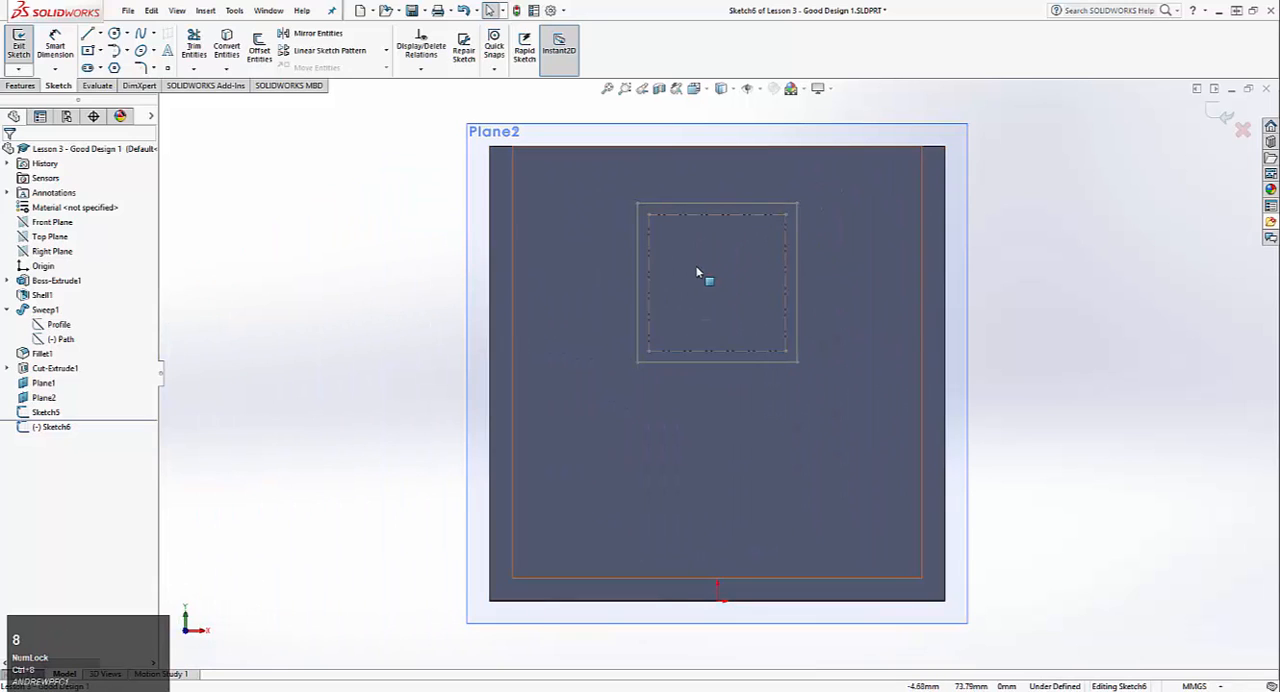
left_click(89, 51)
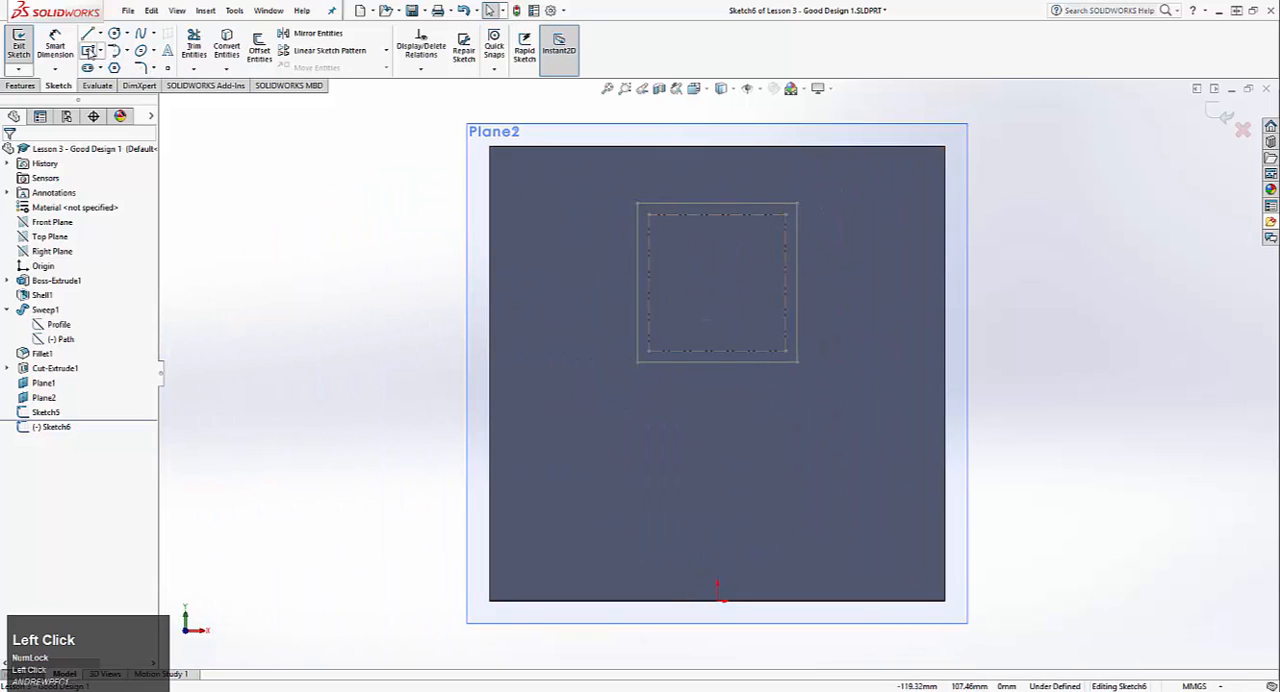
left_click(717, 254)
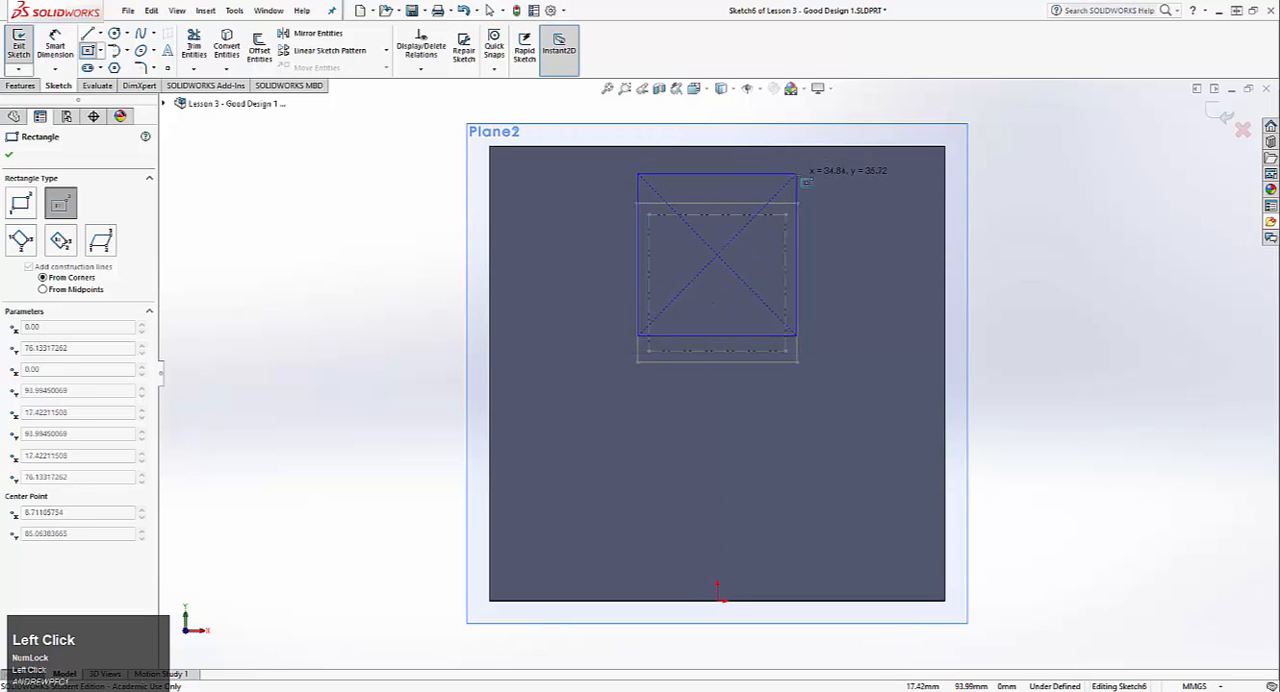
left_click(803, 178)
key("Escape")
scroll(700, 175, "down", 3, "ctrl")
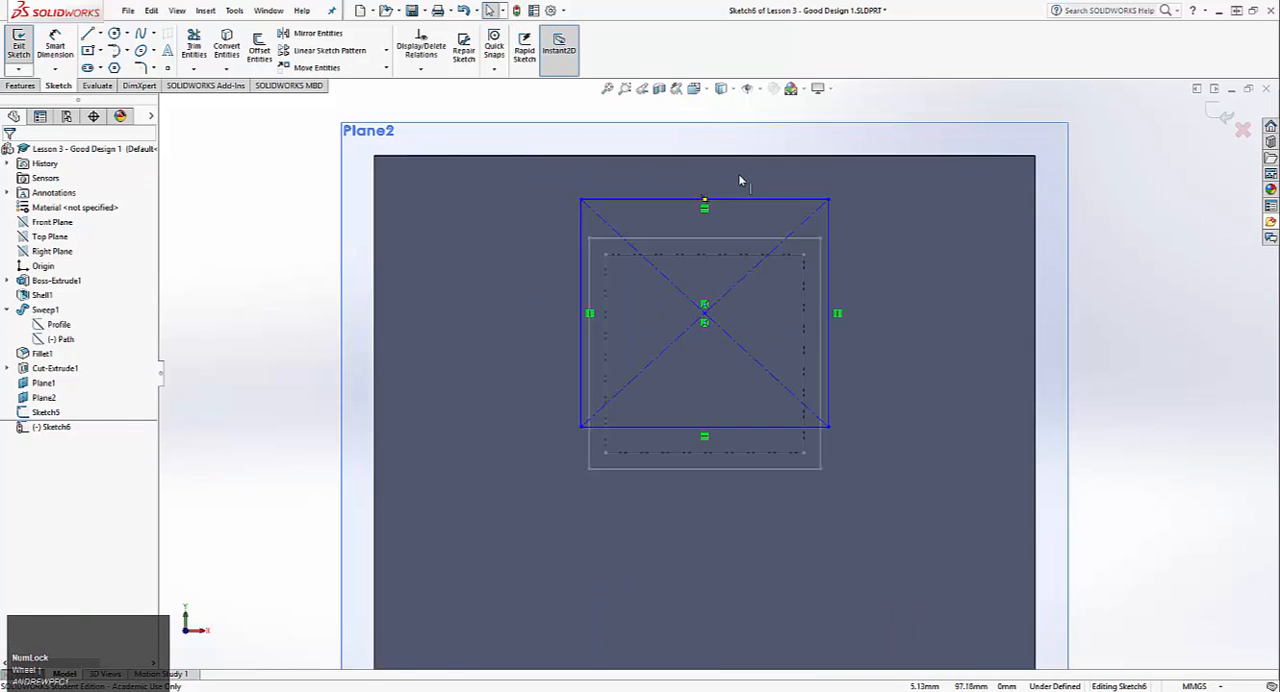
Step: Dimension the centre rectangle on Plane1 to 30 mm wide and 30 mm high
left_click(44, 52)
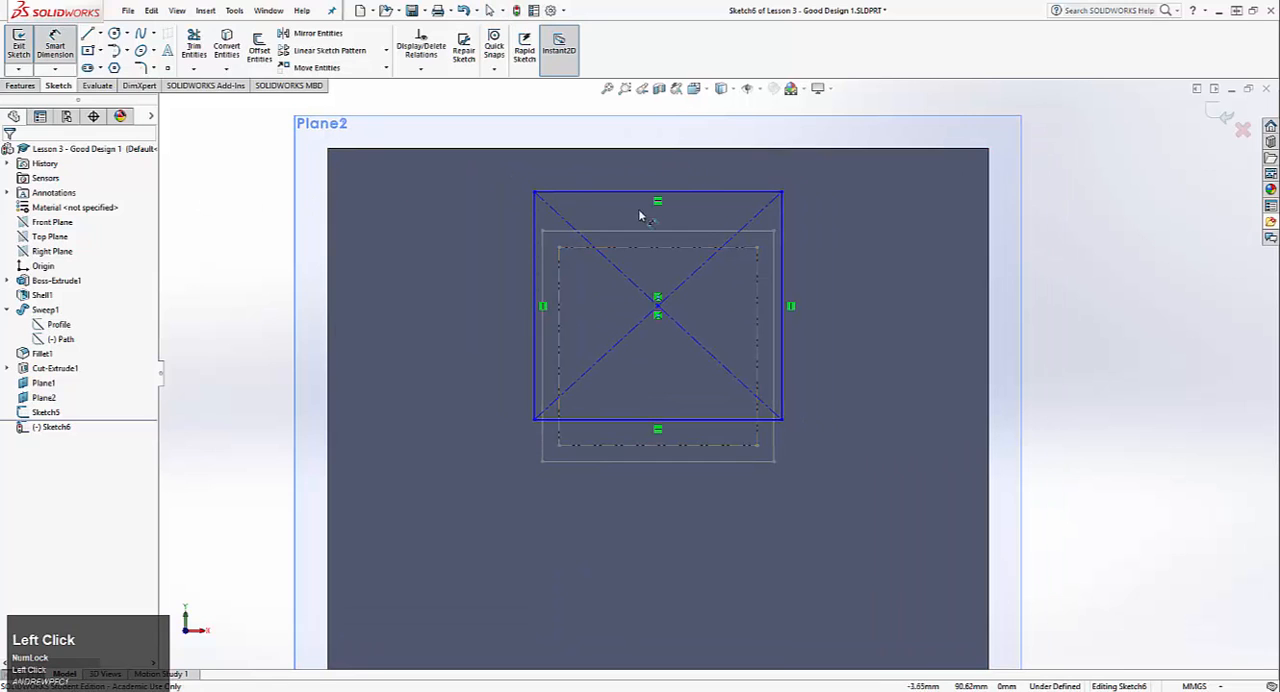
left_click(623, 191)
left_click(645, 167)
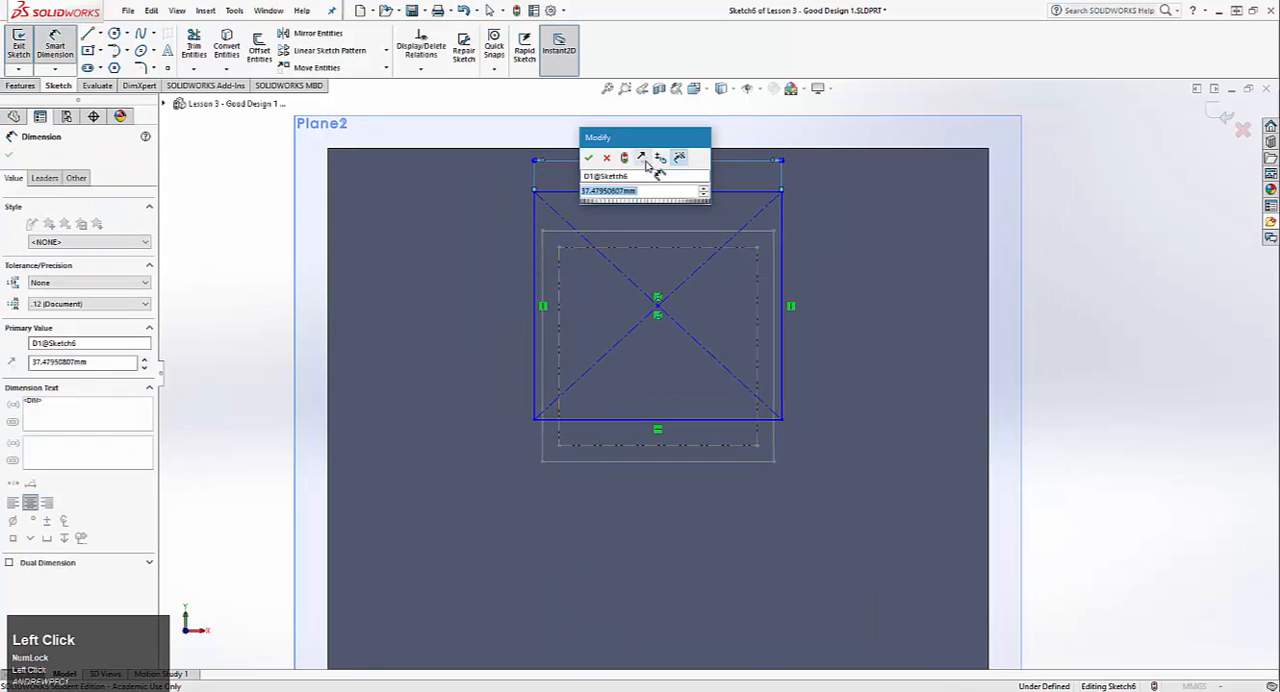
type("30")
key("Return")
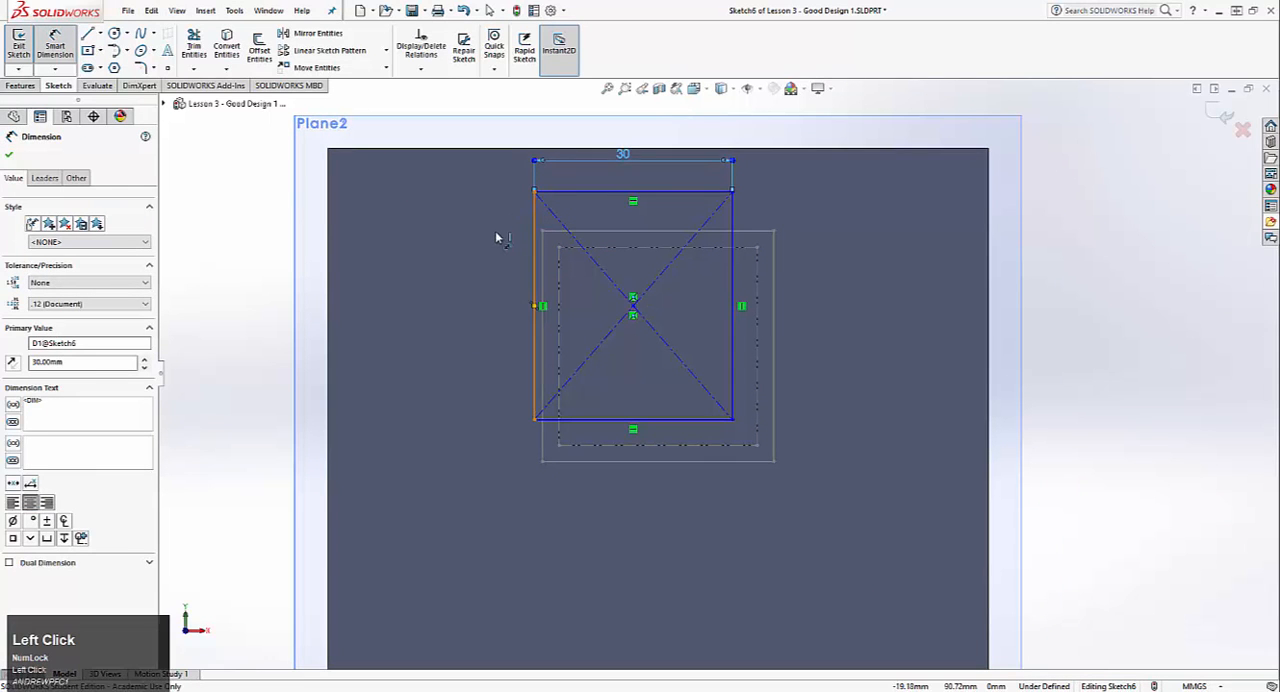
left_click(500, 232)
left_click(497, 248)
key("Return")
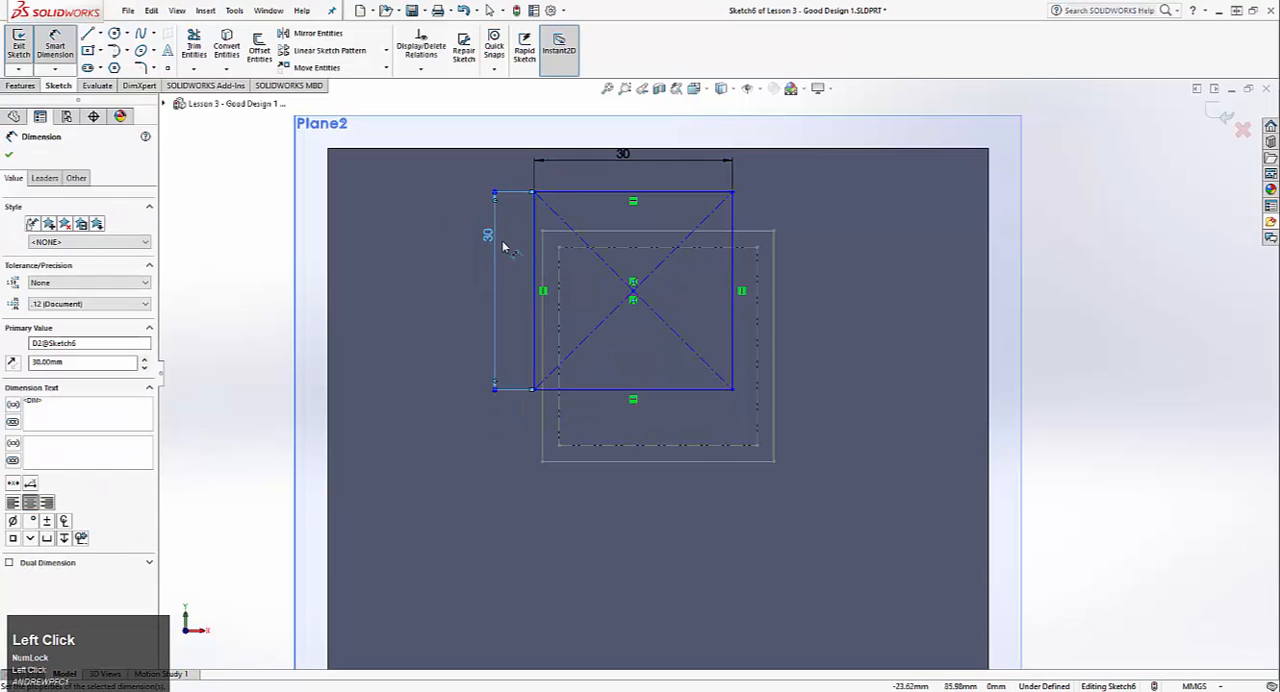
key("Escape")
Step: Add a Vertical relation between the rectangle's centre point and the origin
left_click(632, 291)
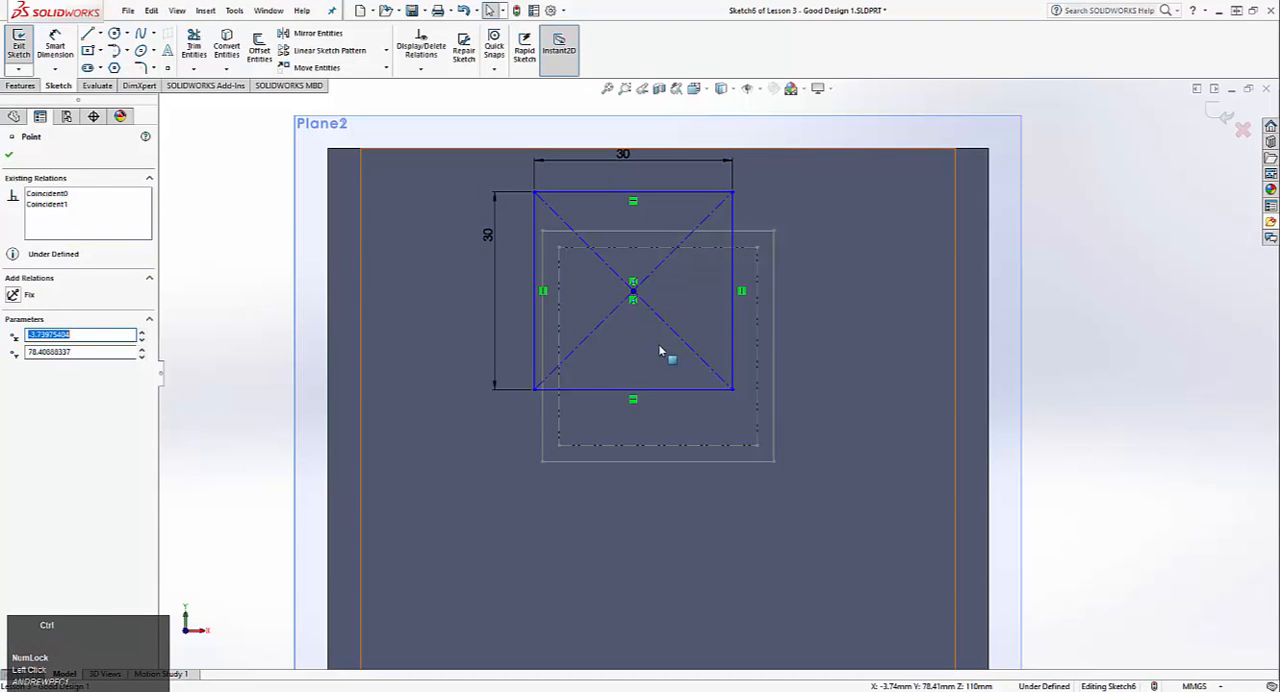
middle_click_drag(666, 509, 591, 431, "ctrl")
scroll(591, 431, "down", 5, "ctrl")
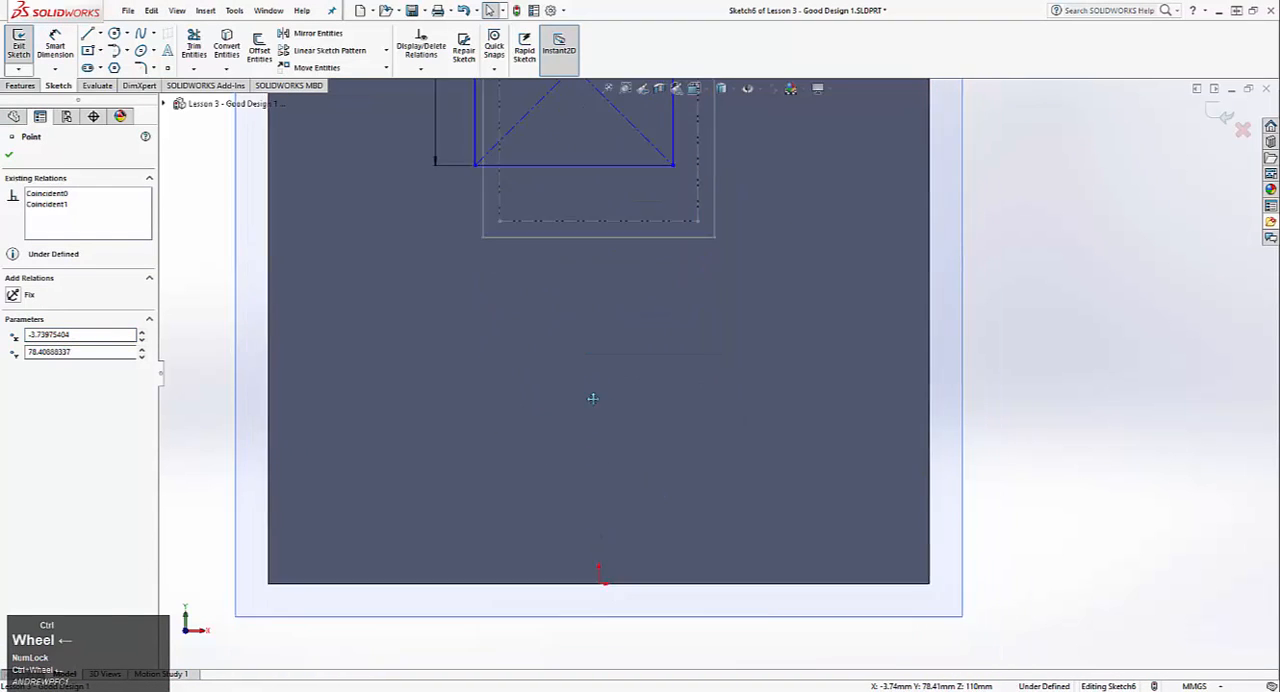
left_click(596, 537, "ctrl")
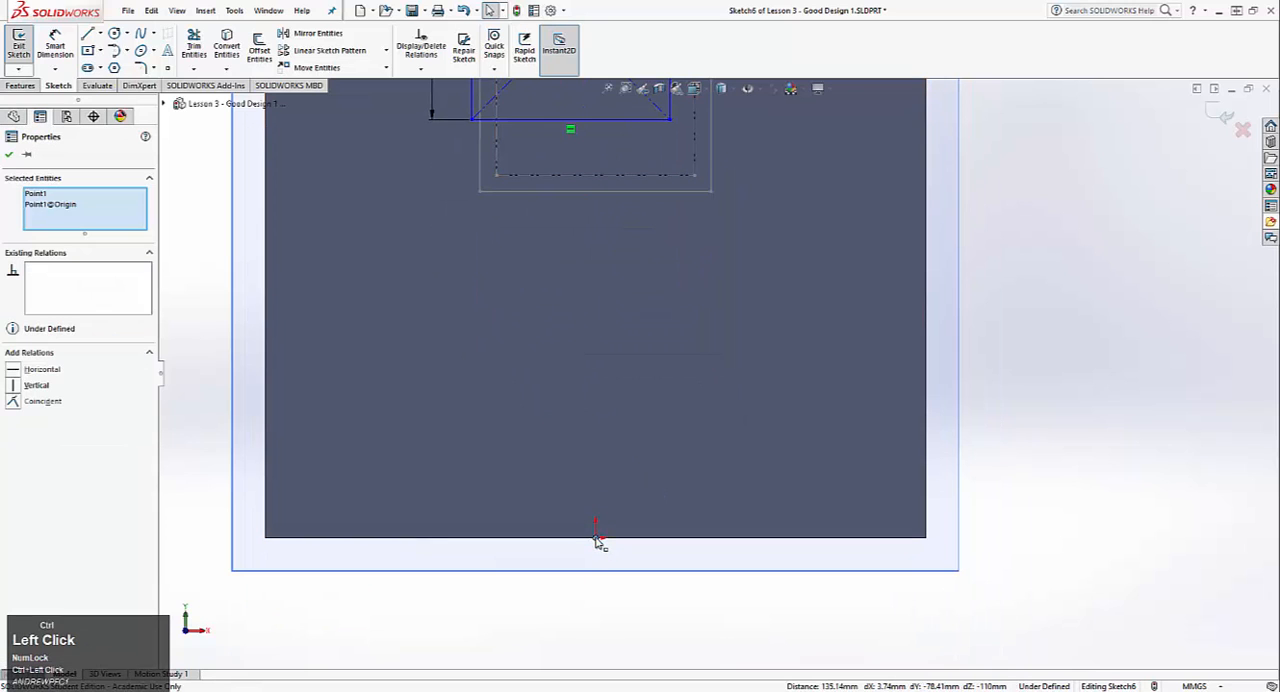
left_click(17, 386)
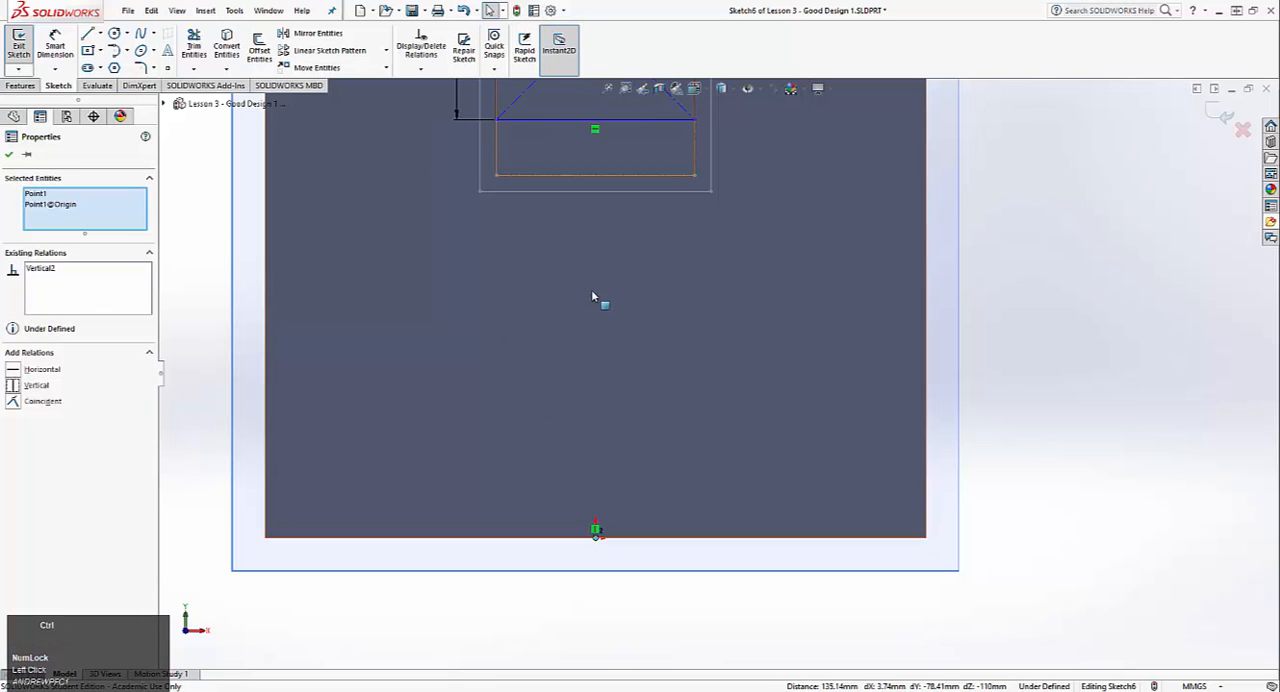
middle_click_drag(590, 262, 572, 450, "ctrl")
scroll(572, 448, "down", 2)
middle_click_drag(560, 392, 559, 428, "ctrl")
left_click(1037, 388)
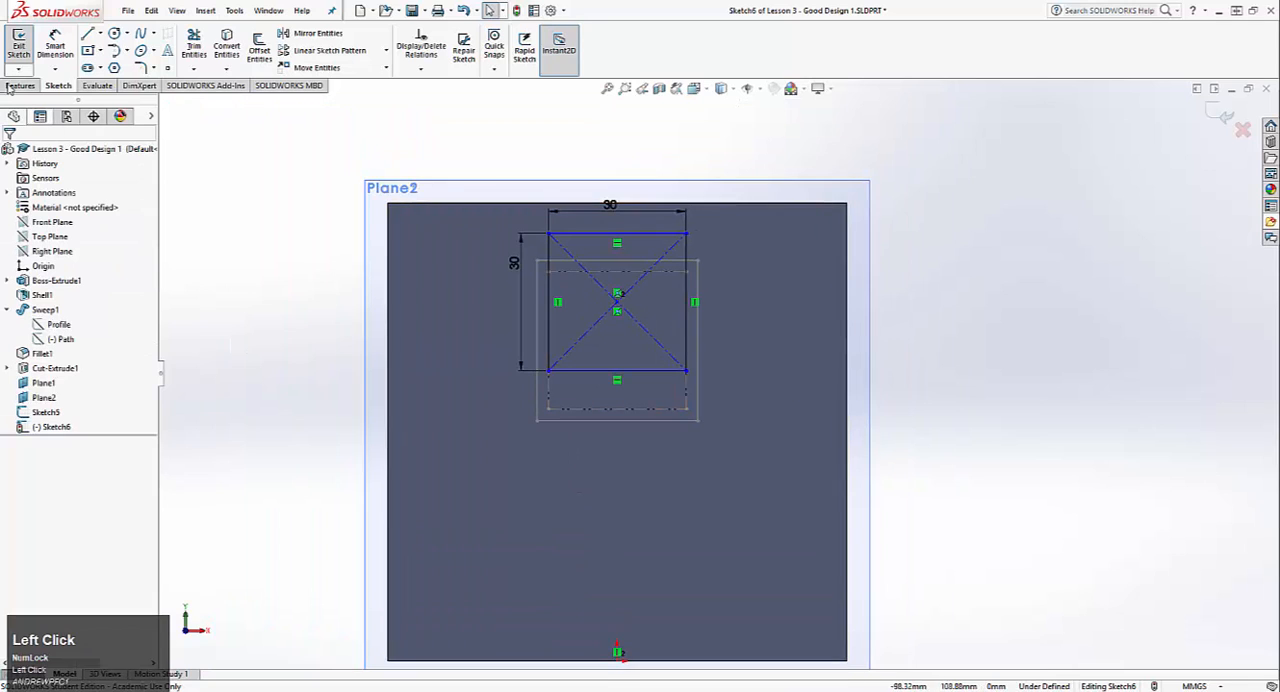
Step: Dimension the rectangle's centre 20 mm above the lower construction line of the opening's sketch and exit the sketch
left_click(55, 45)
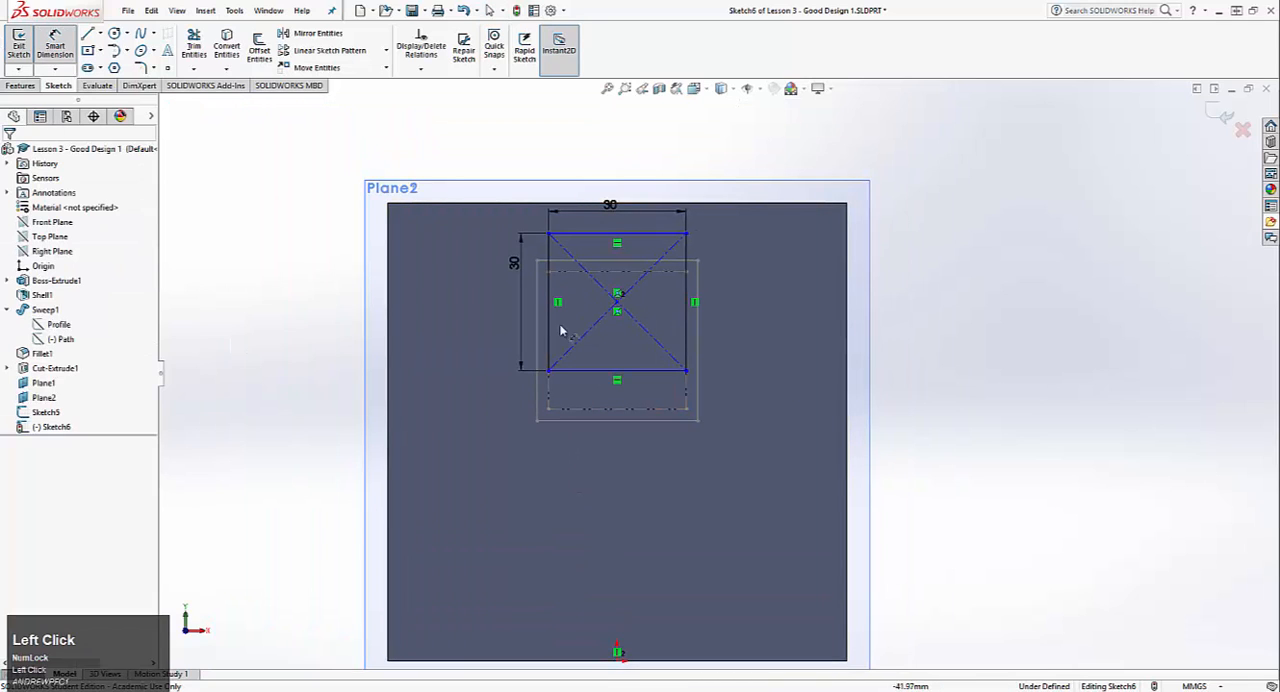
left_click(617, 303)
left_click(634, 412)
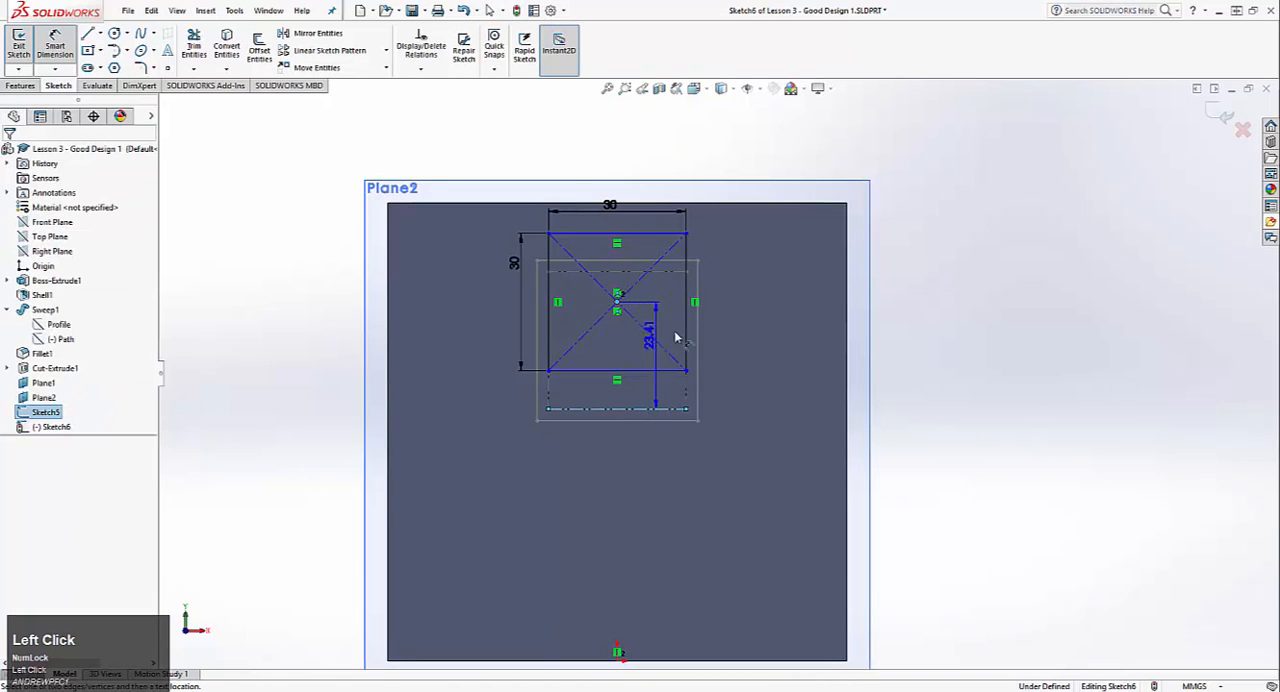
left_click(720, 335)
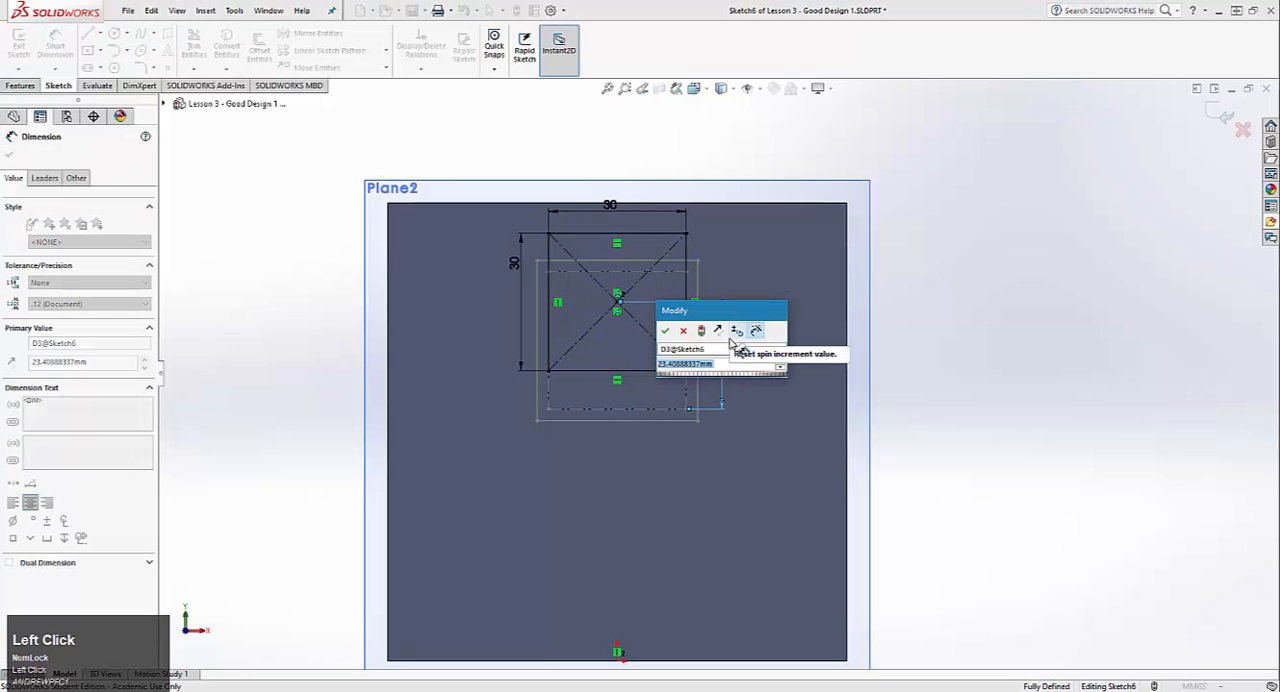
type("20")
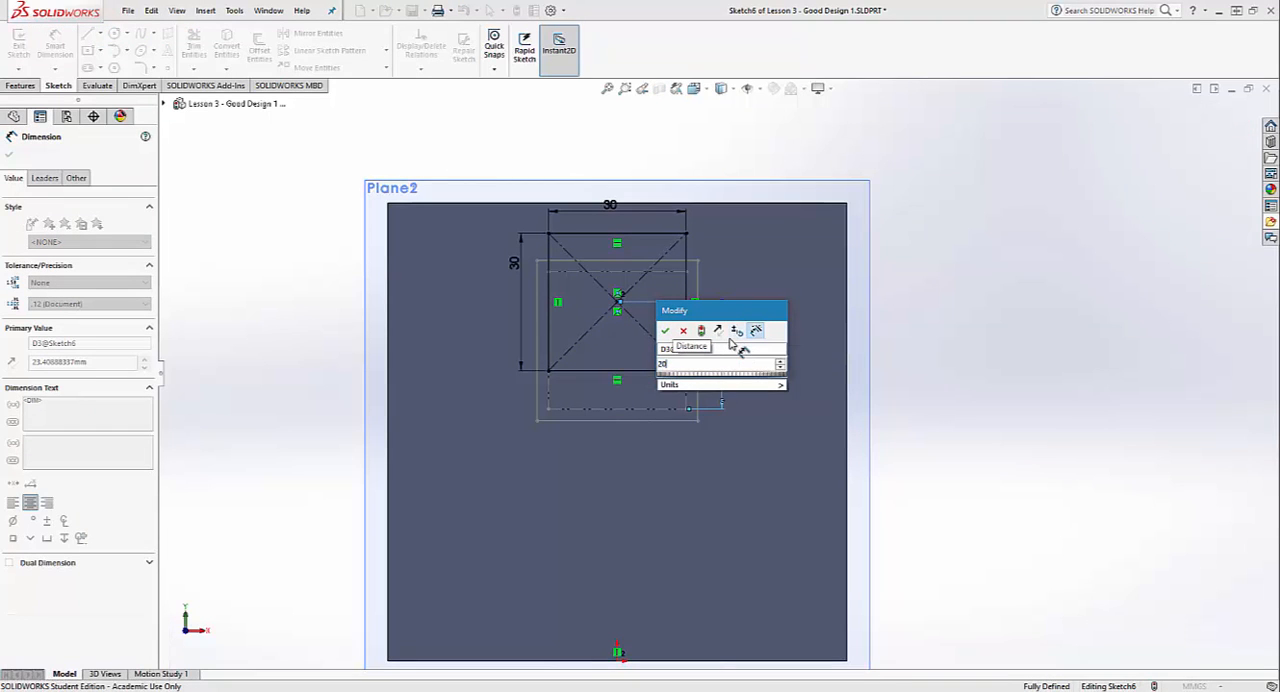
key("Return")
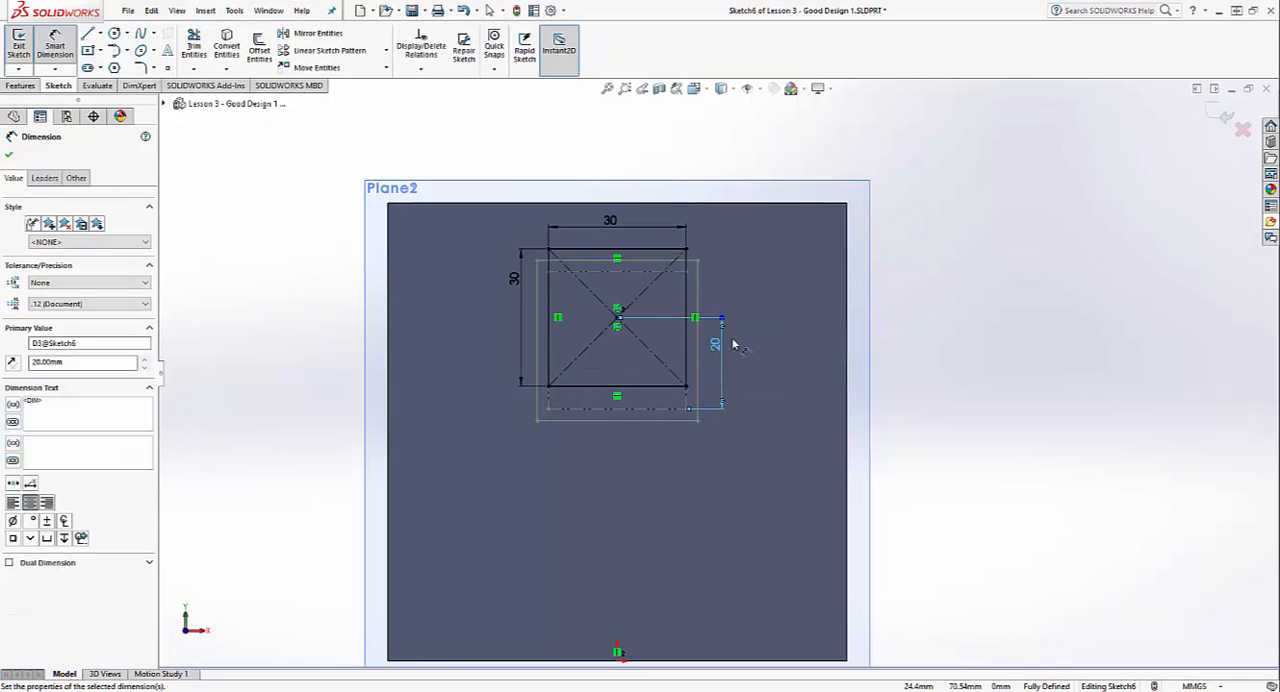
left_click(20, 45)
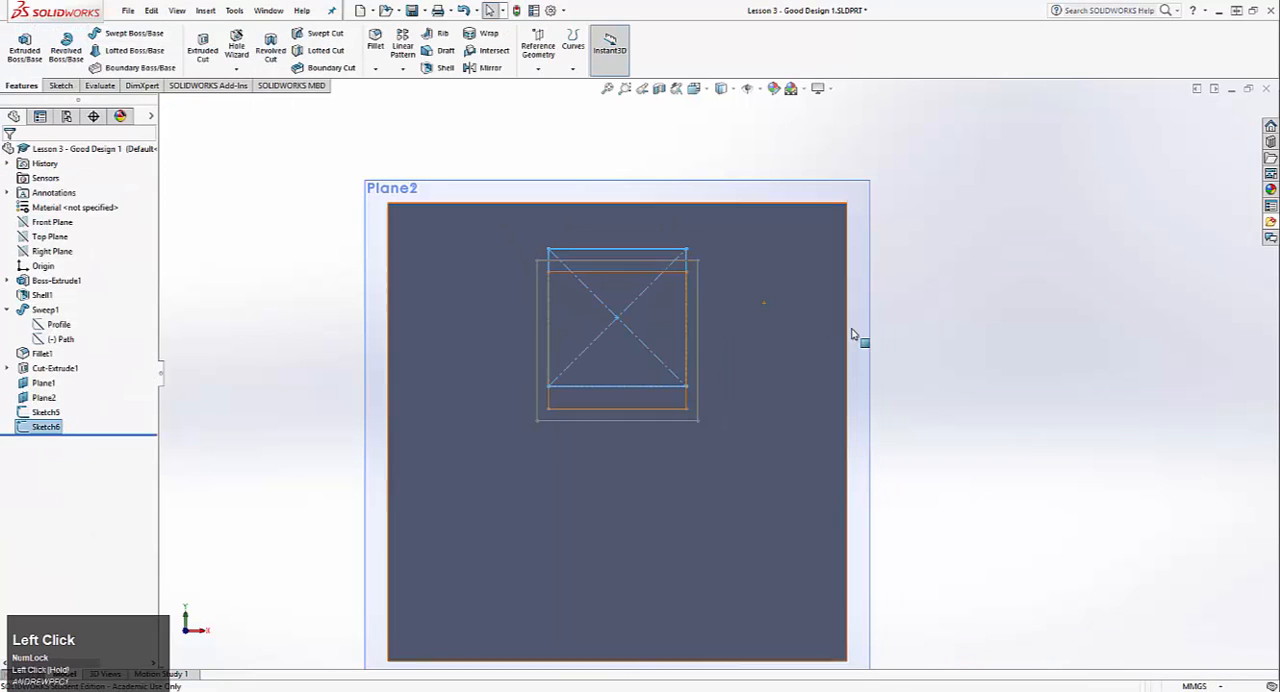
left_click(263, 135)
scroll(536, 276, "up", 2)
middle_click_drag(508, 292, 346, 324)
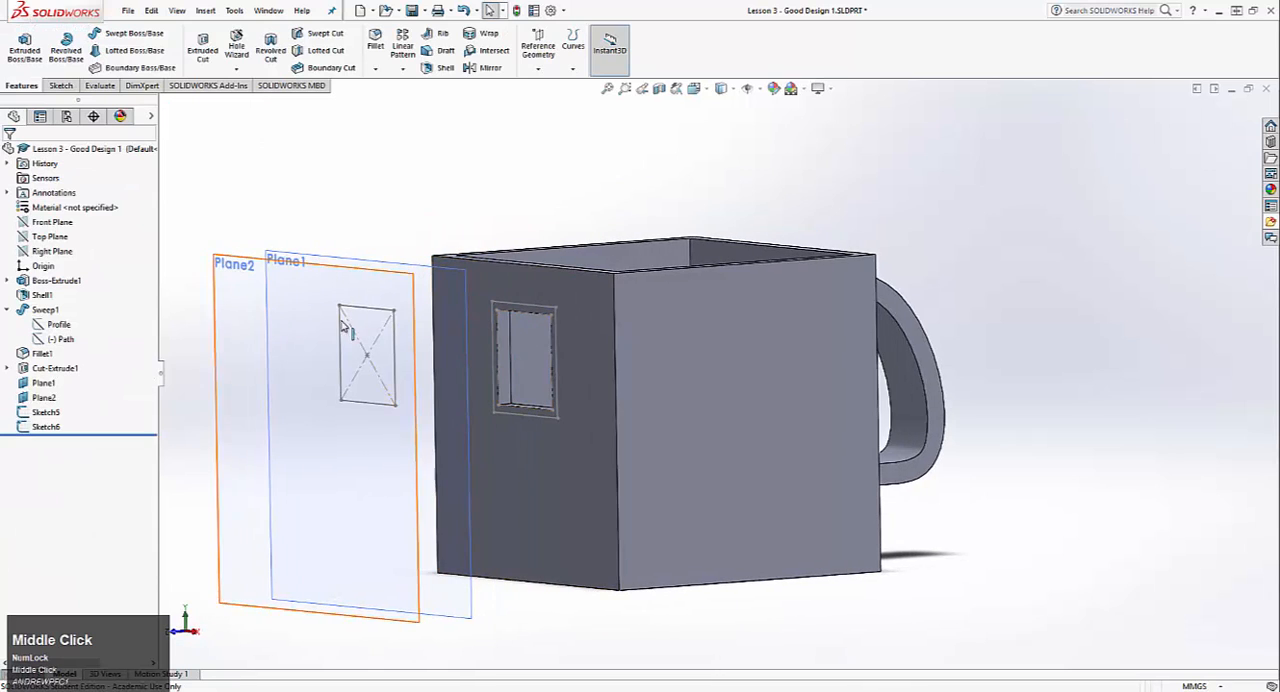
scroll(38, 50, "down", 1)
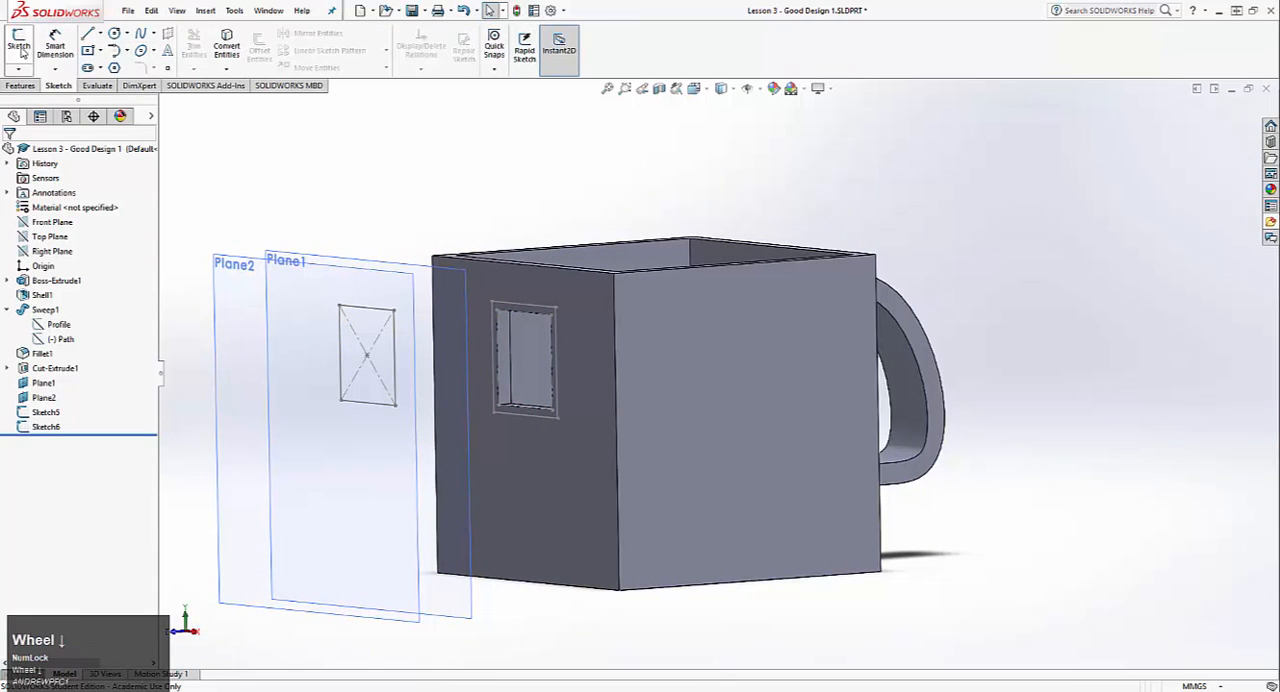
left_click(20, 46)
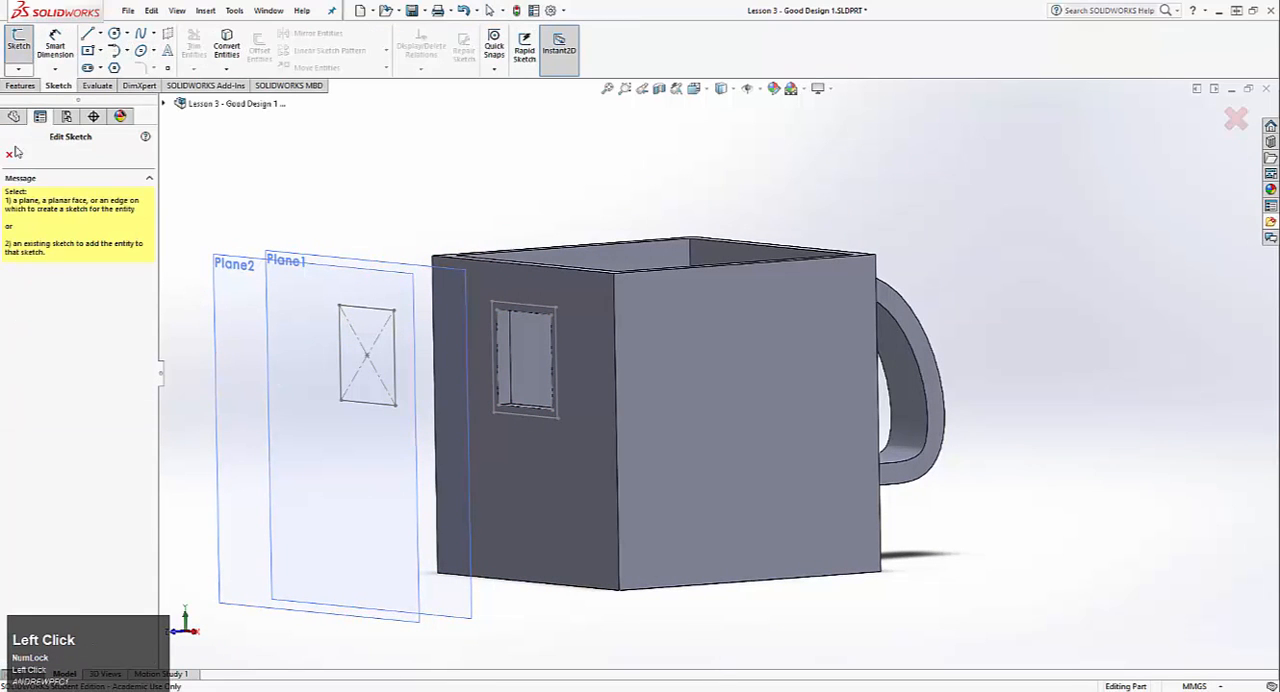
left_click(10, 153)
scroll(78, 55, "up", 4)
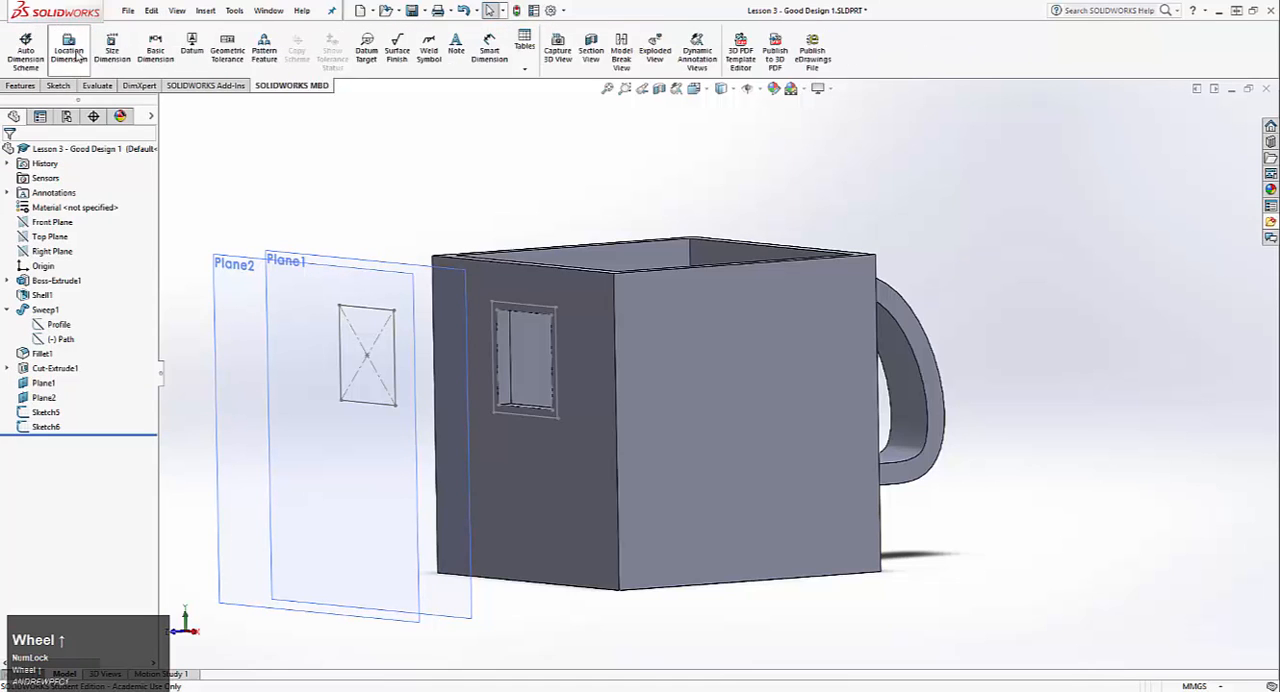
scroll(78, 55, "up", 4)
scroll(79, 57, "down", 2)
scroll(79, 57, "up", 3)
scroll(66, 52, "down", 1)
Step: Start a sketch on Plane2 and draw a circle about 38.5 mm in diameter, centred directly above the origin and slightly above the 30 mm square's centre
left_click(22, 51)
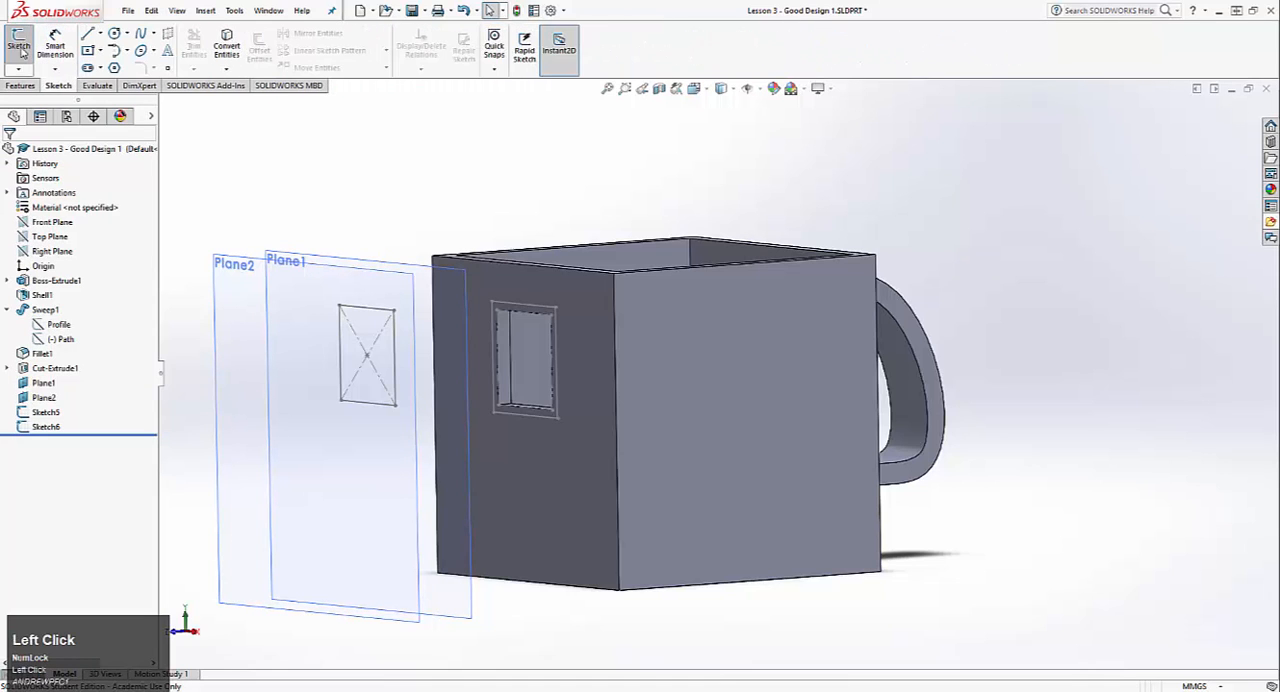
left_click(226, 292)
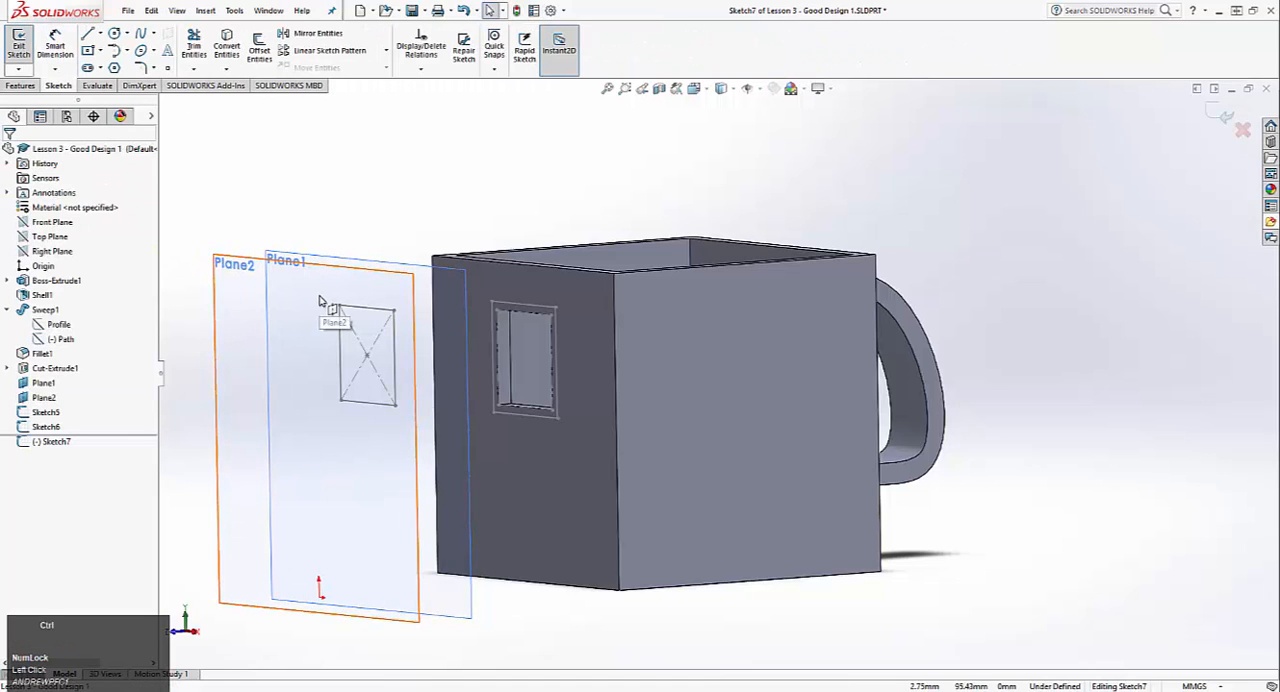
key("ctrl+8")
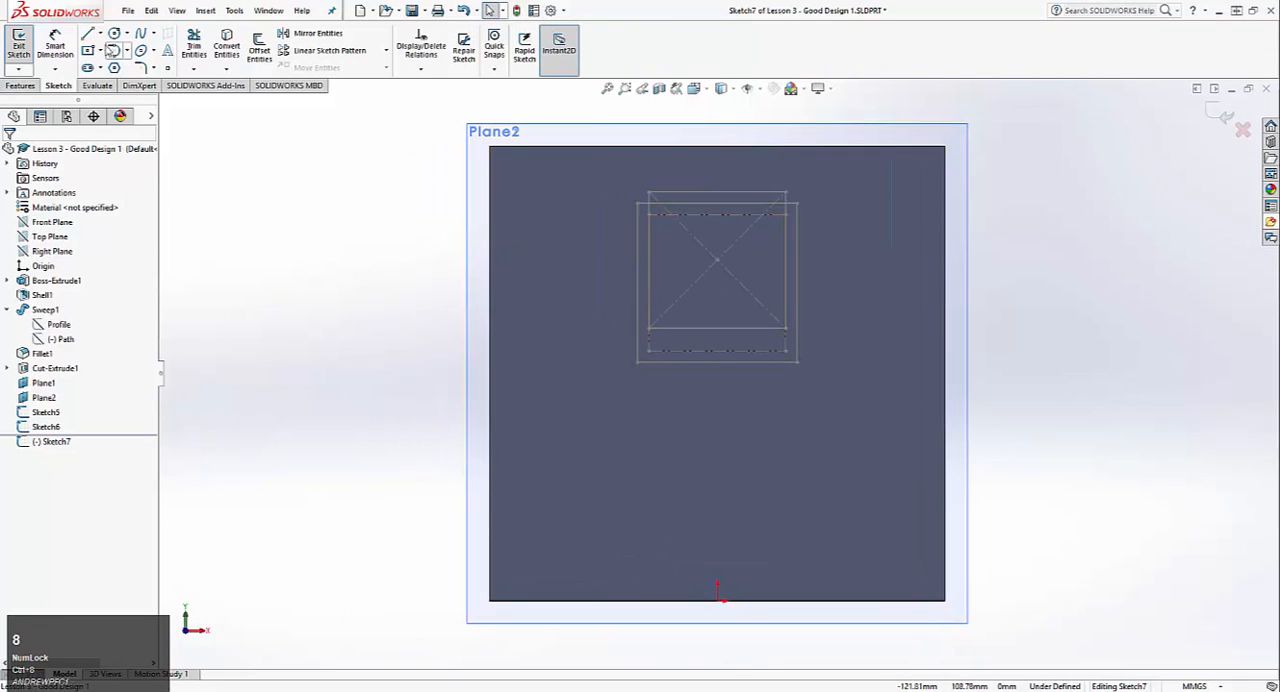
left_click(115, 33)
left_click(718, 230)
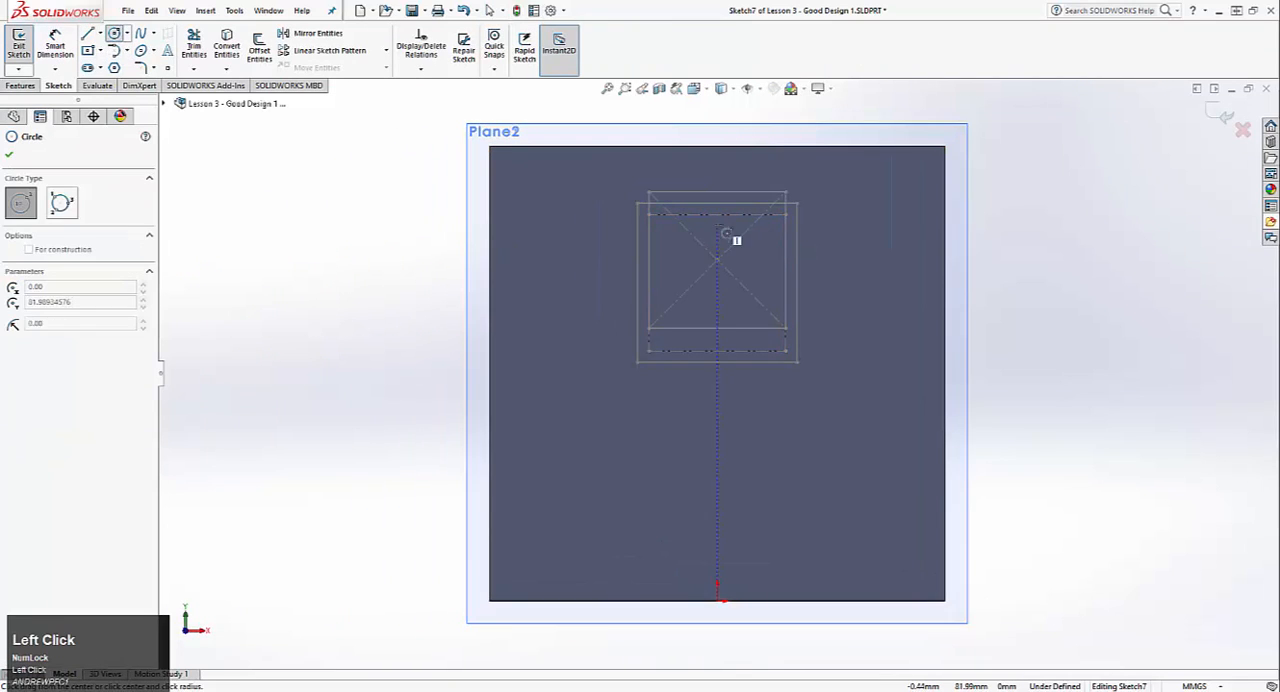
left_click(779, 163)
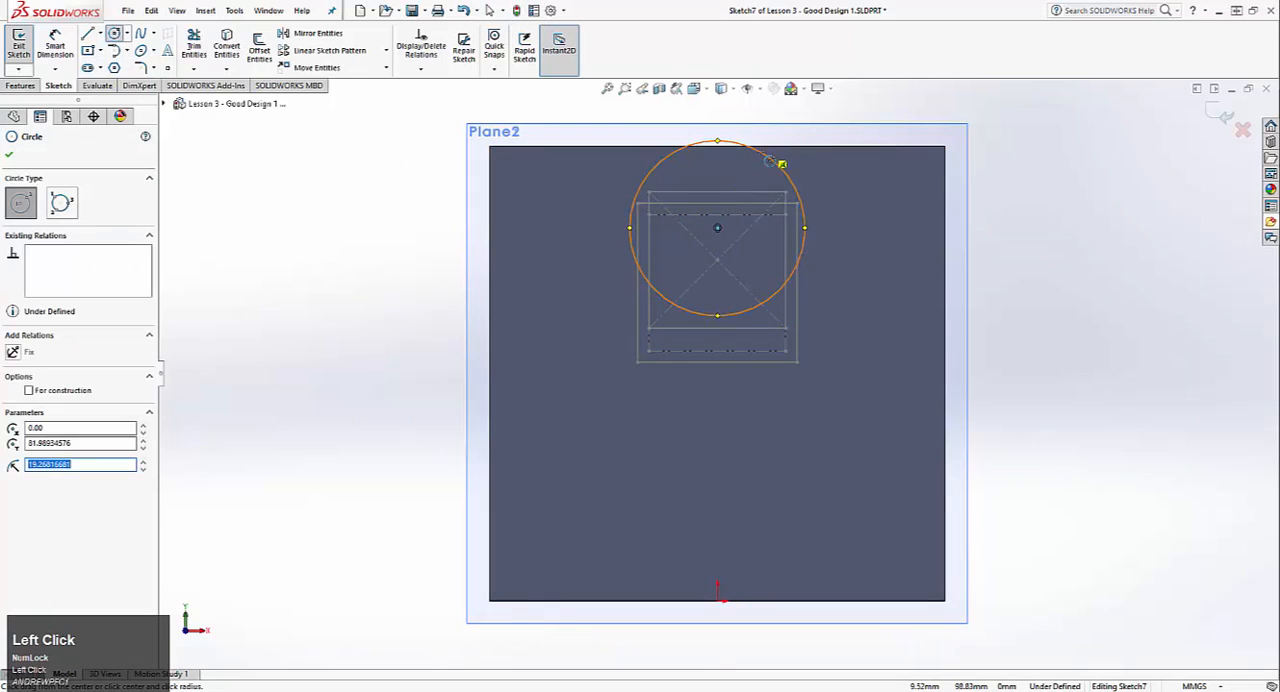
key("Escape")
Step: Set the circle's diameter to 40 mm
left_click(55, 45)
left_click(800, 200)
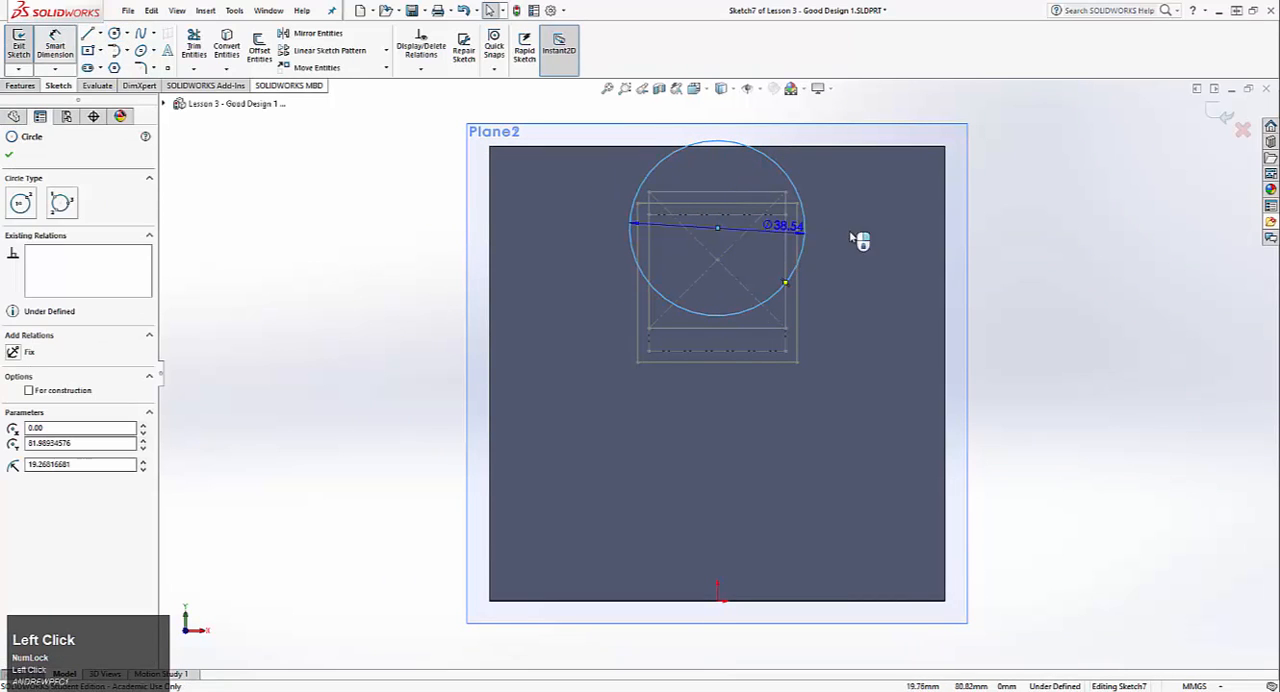
left_click(876, 189)
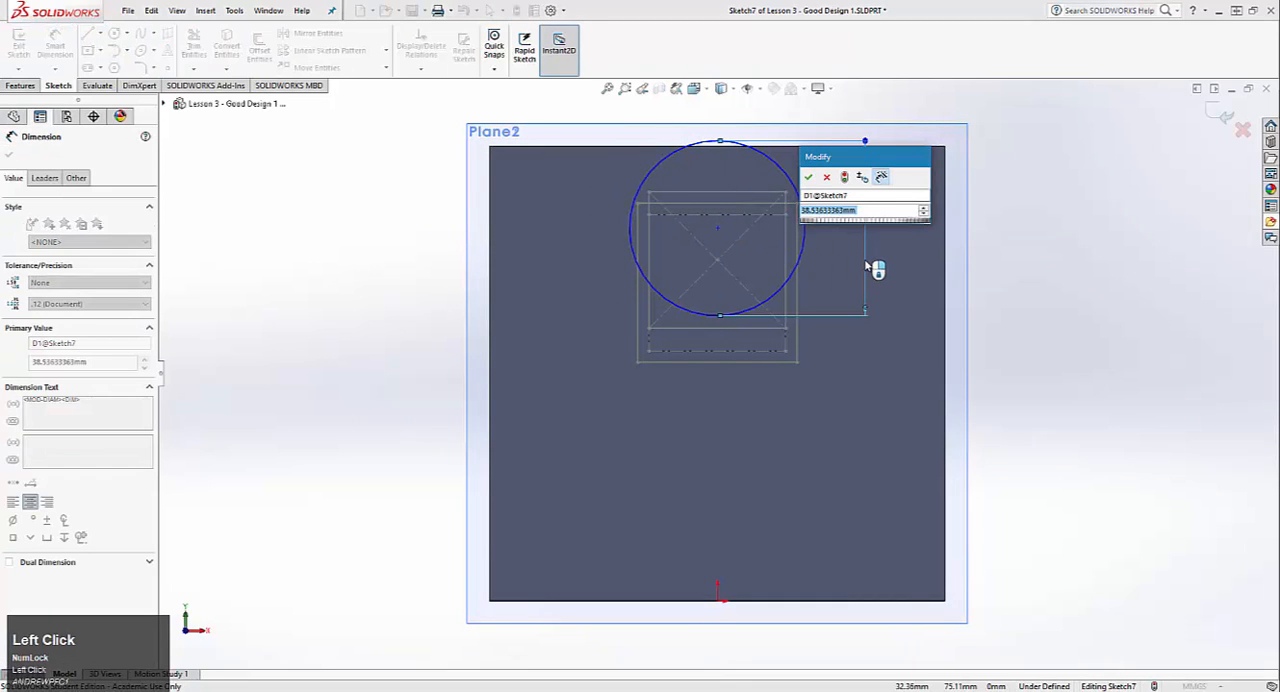
type("40")
key("Return")
key("Escape")
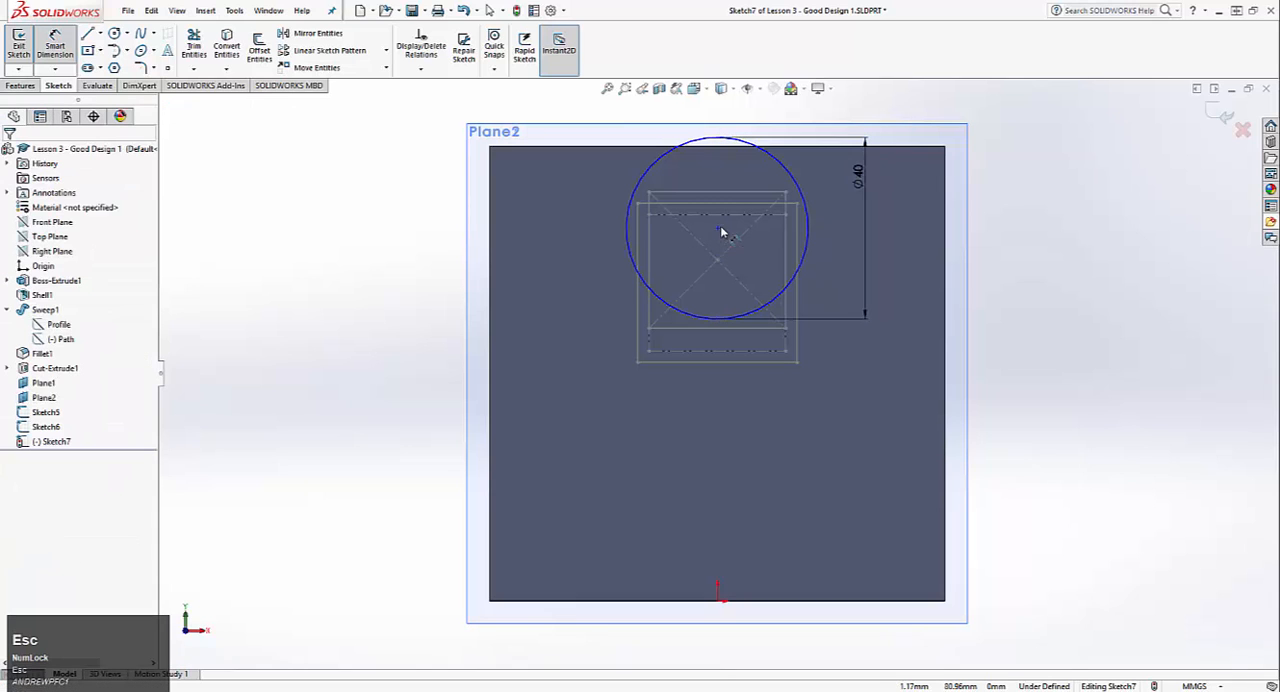
Step: Add a Vertical relation between the circle's centre and the centre point of the 30 mm square on Plane1
left_click(718, 229)
left_click(717, 260, "ctrl")
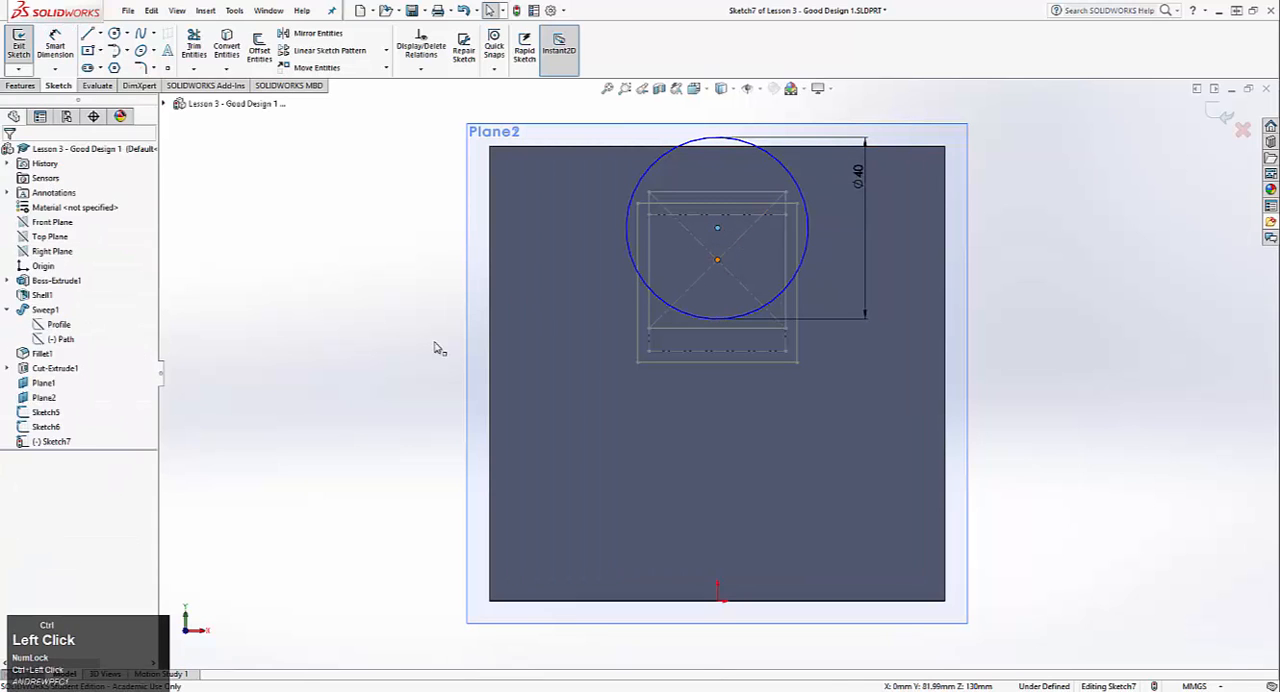
left_click(13, 388)
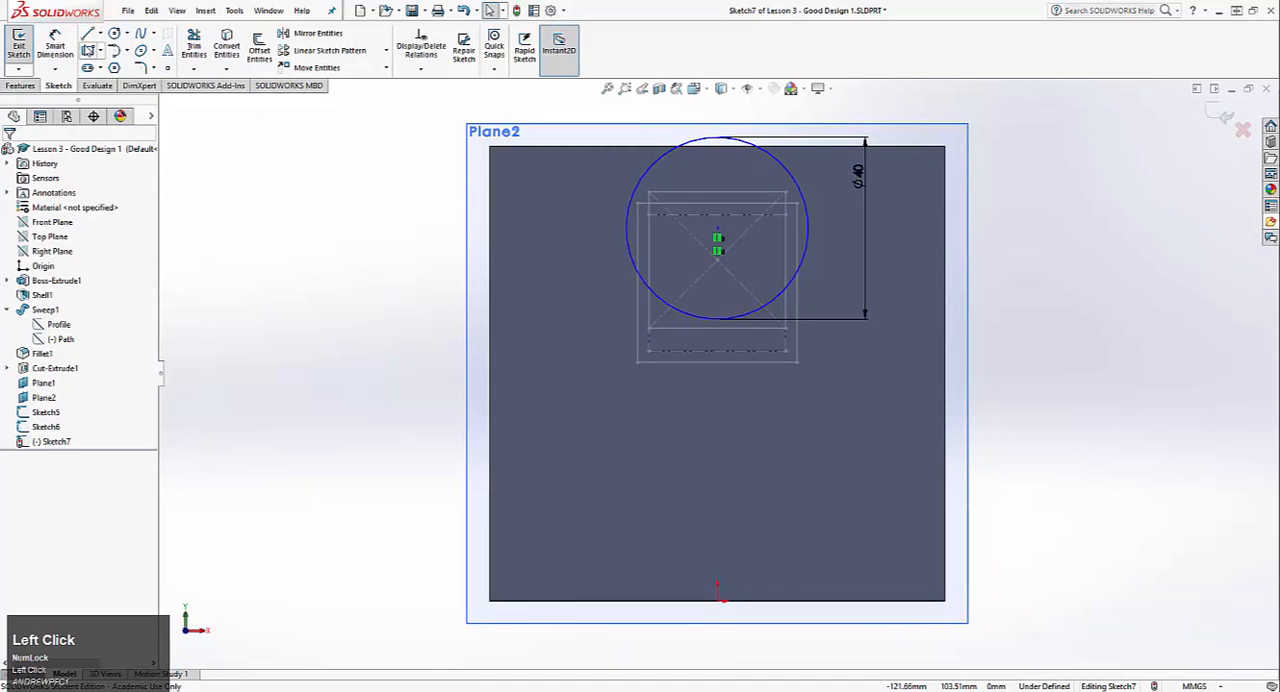
Step: Dimension the circle's centre 10 mm above the centre point of the 30 mm square on Plane1
left_click(55, 45)
left_click(718, 228)
left_click(718, 260)
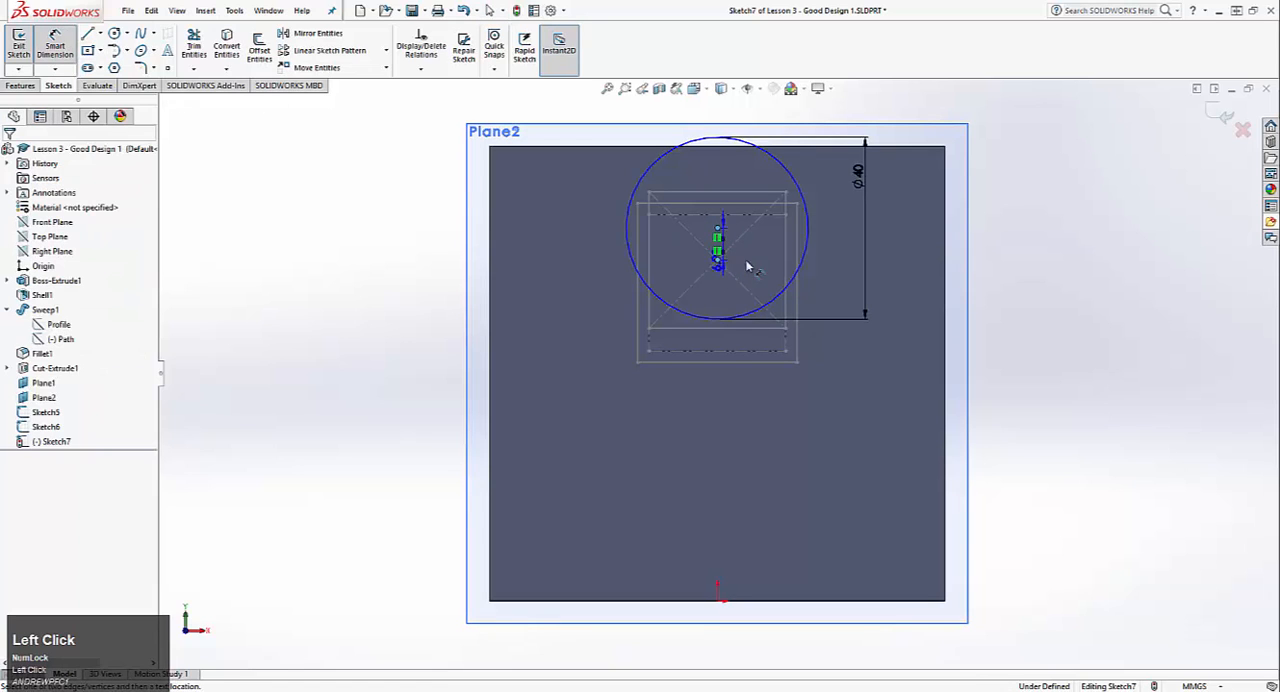
left_click(766, 249)
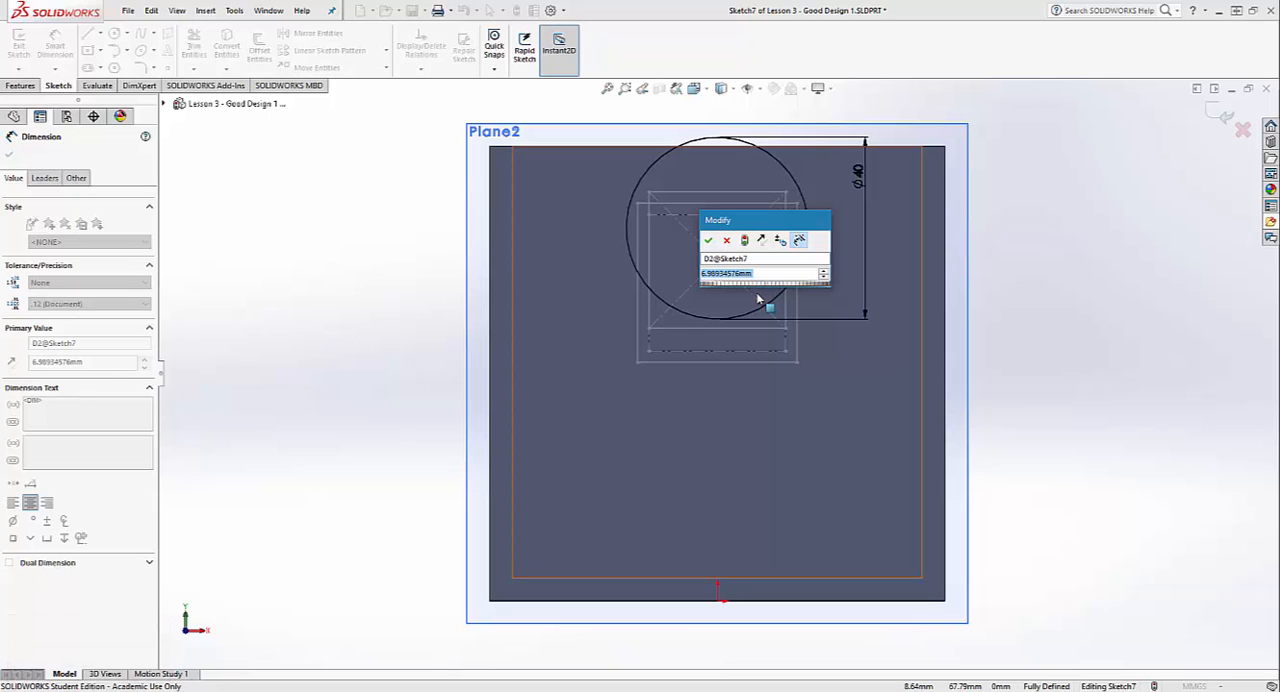
type("10")
key("Return")
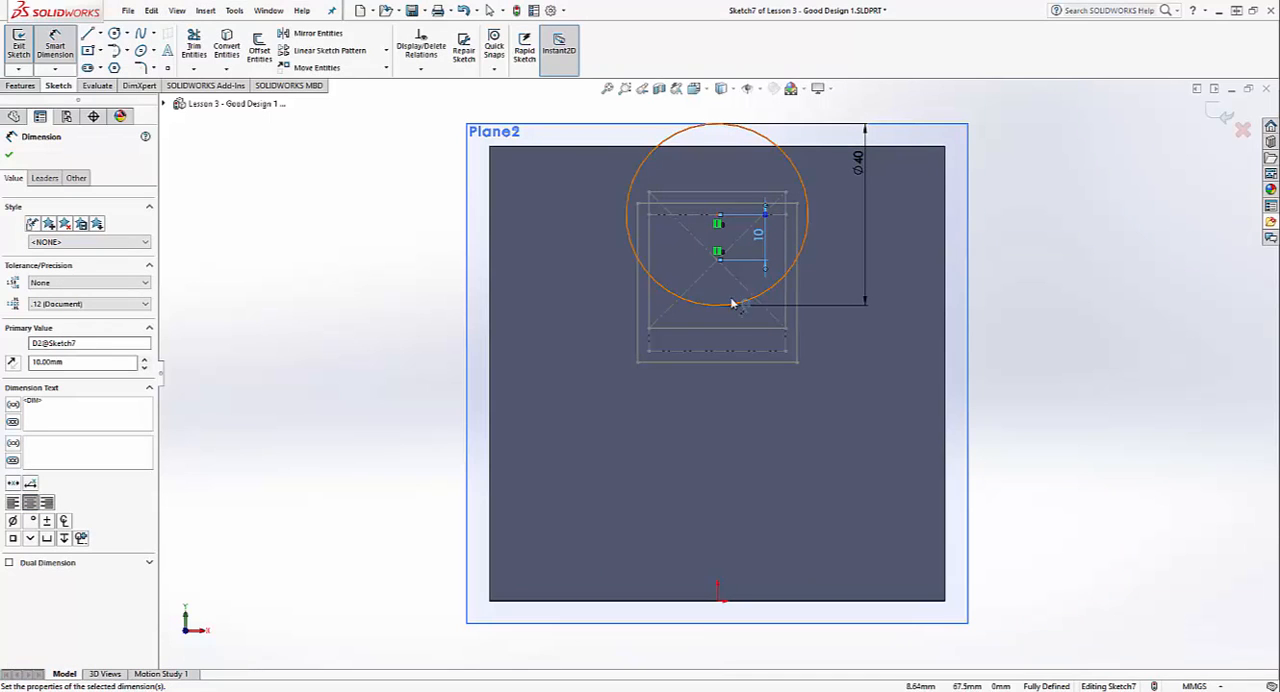
Step: Set the vertical distance between the circle's centre and the square's centre to 5 mm and exit the sketch
left_click(759, 236)
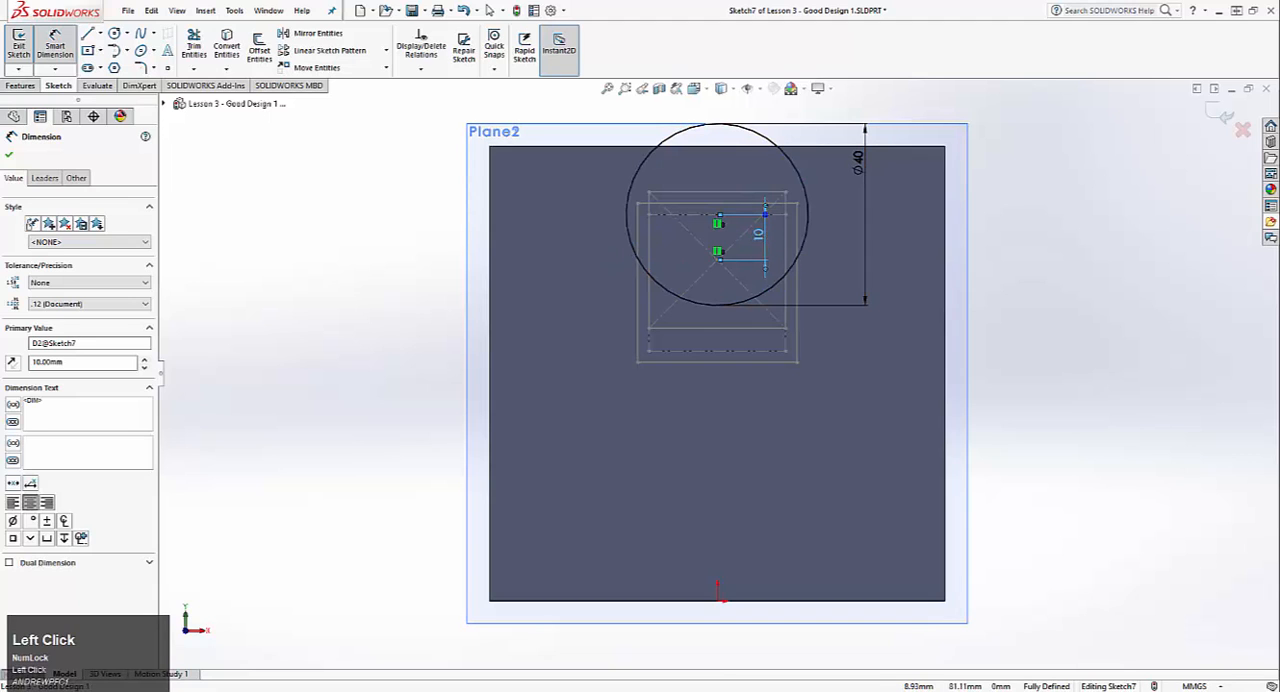
type("5")
key("Return")
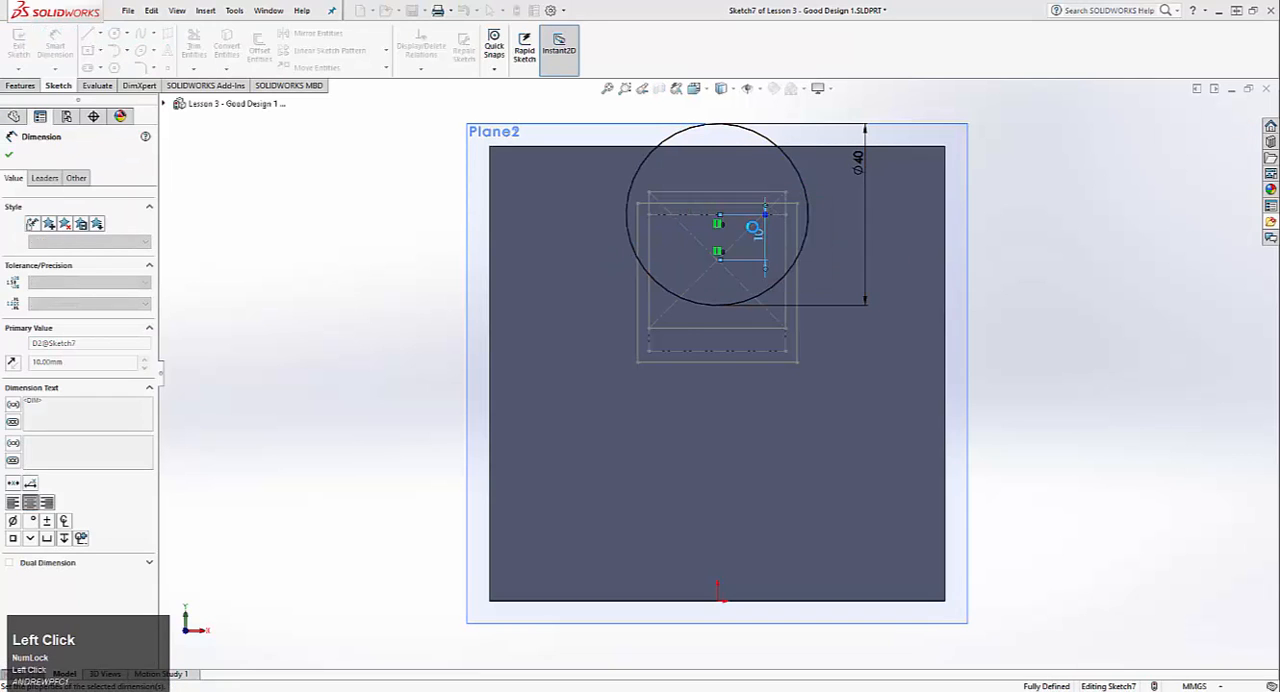
left_click(22, 47)
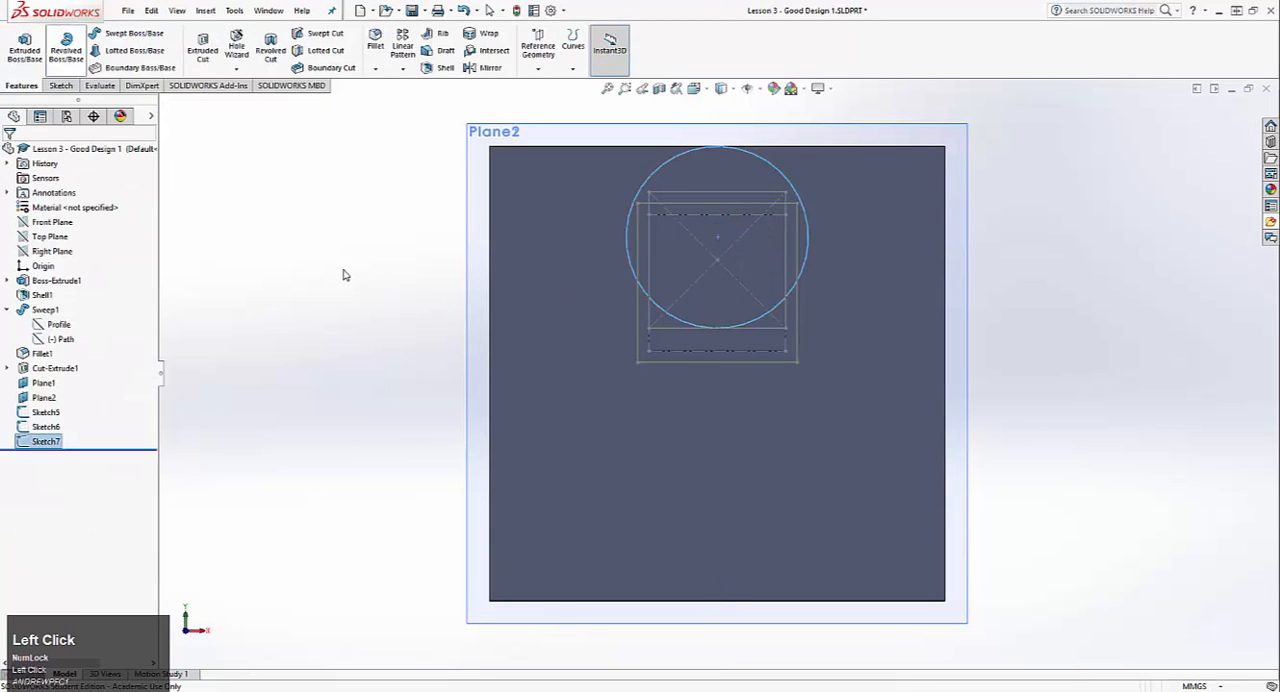
Step: Create a lofted boss from the square sketch around the mug's opening through the Plane1 square to the Plane2 circle
scroll(580, 340, "down", 3)
mouse_move(580, 340)
middle_mouse_down()
mouse_move(432, 376)
mouse_move(500, 350)
mouse_move(620, 385)
mouse_move(571, 381)
middle_mouse_up()
scroll(620, 385, "down", 3)
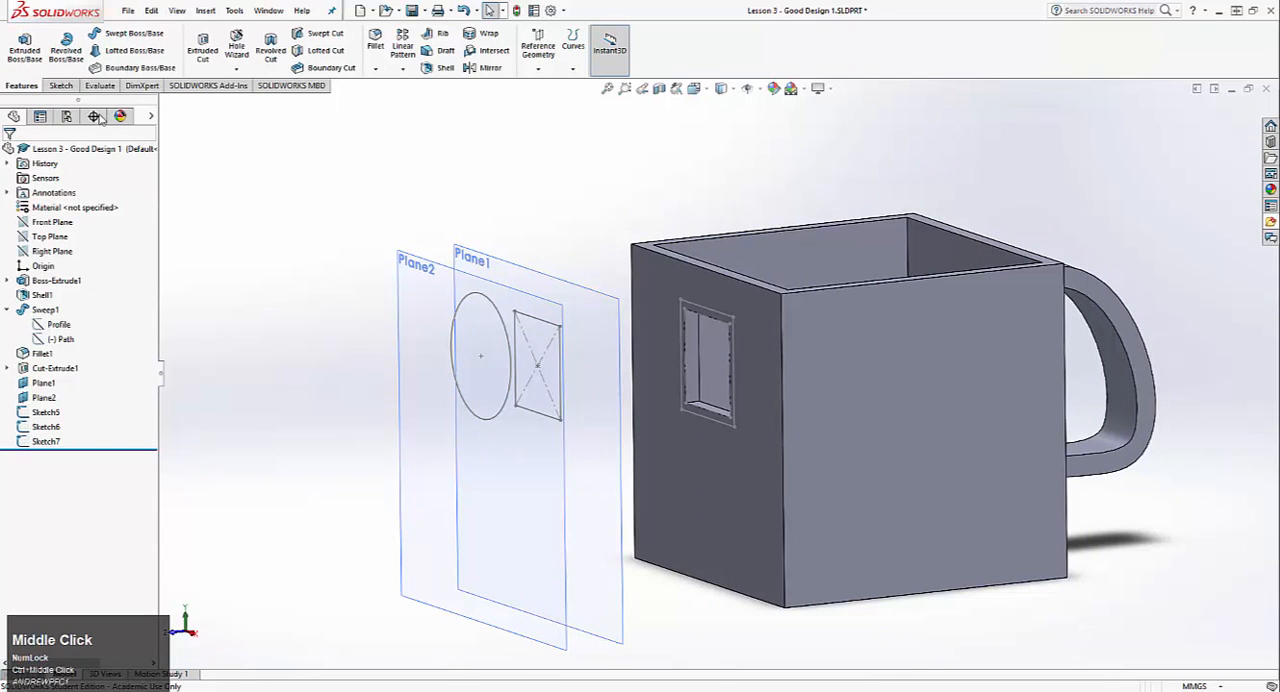
left_click(122, 50)
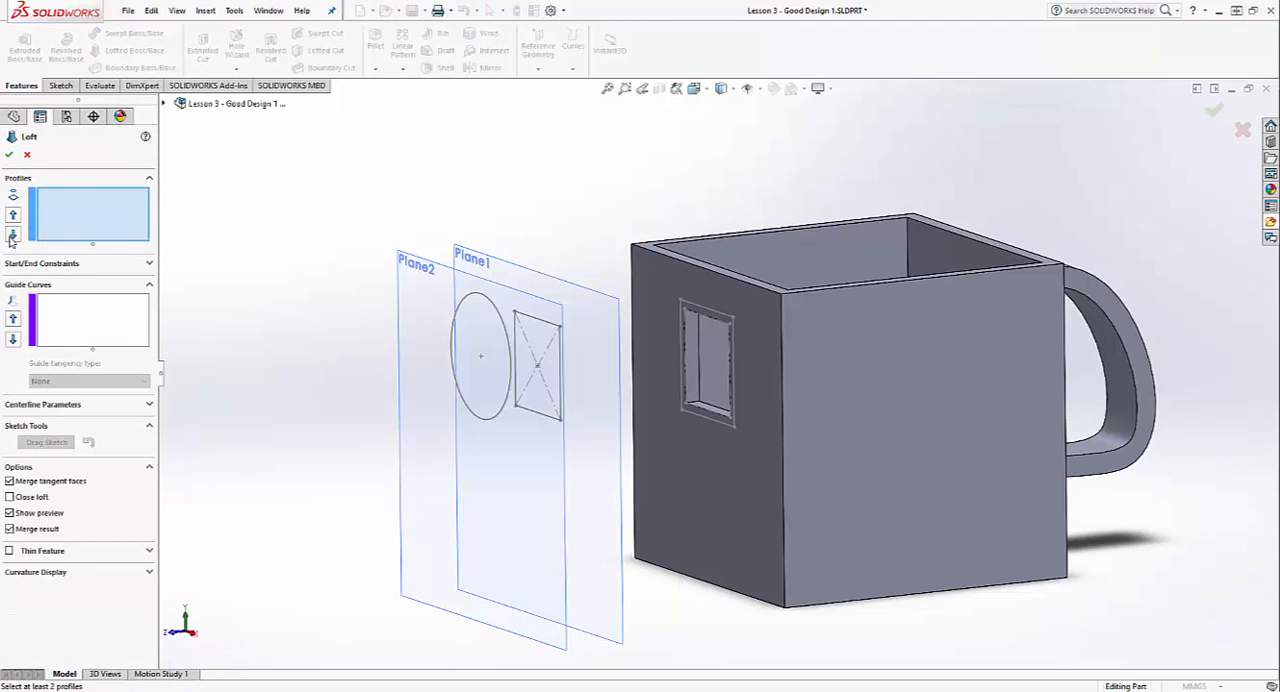
left_click(698, 312)
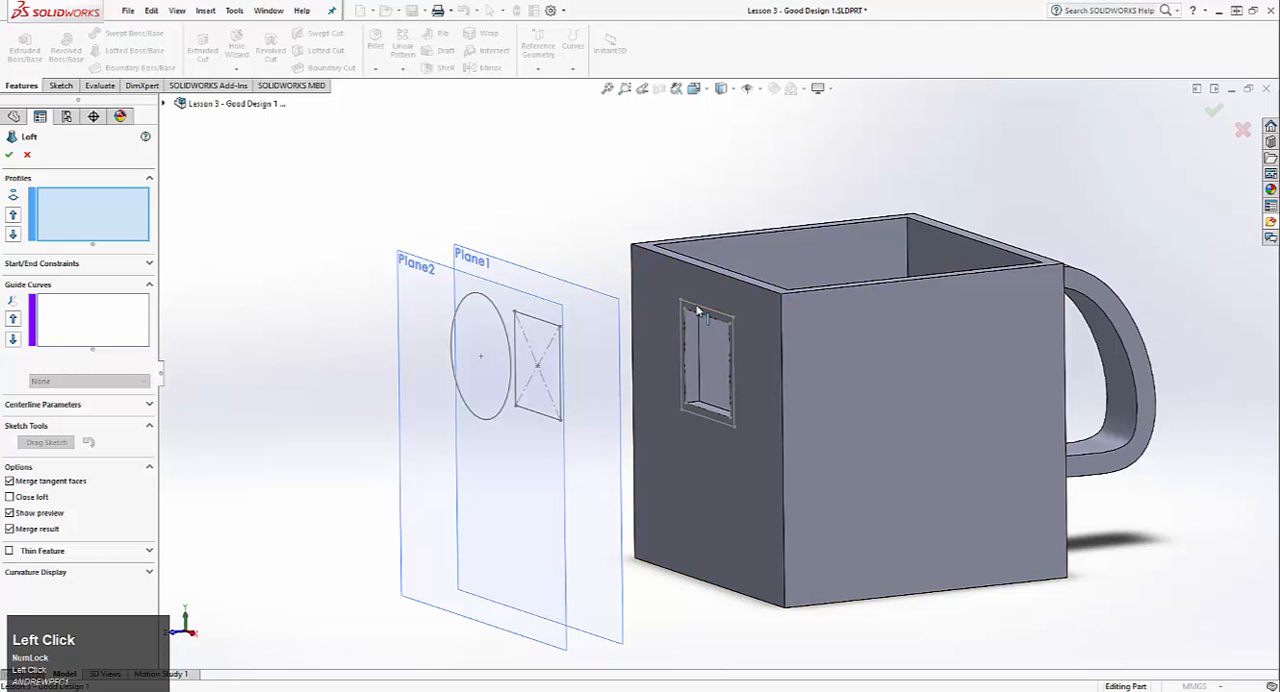
left_click(562, 355)
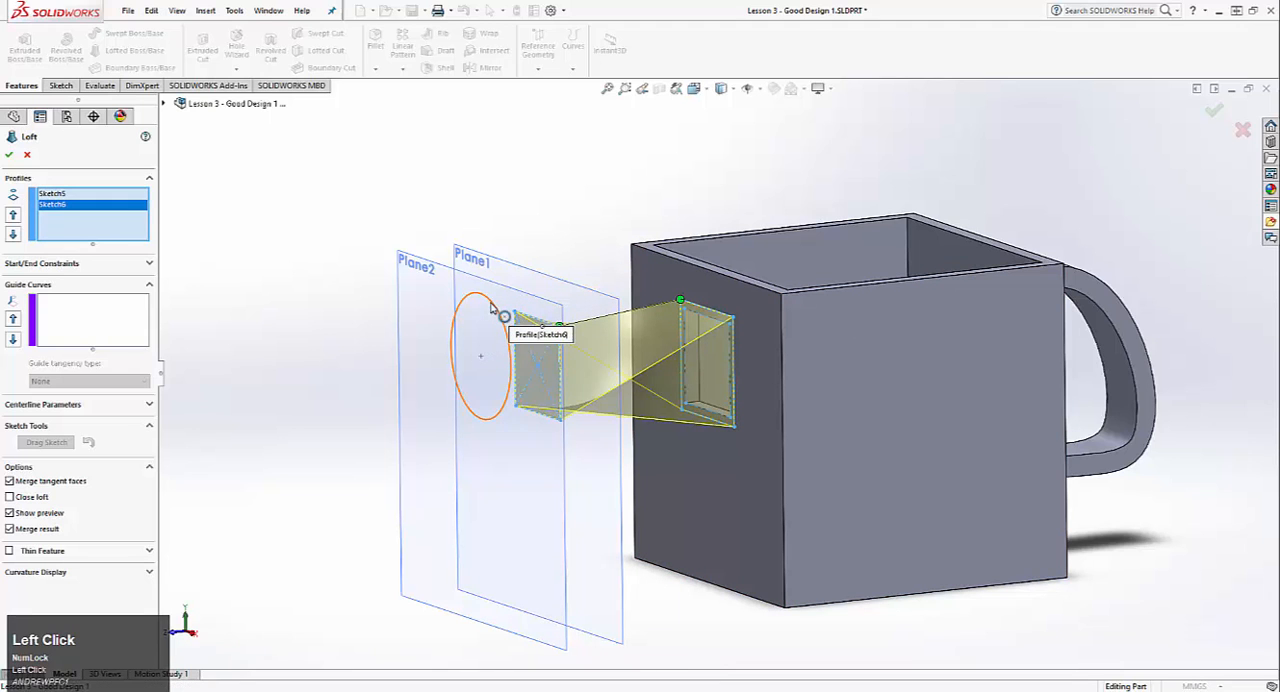
left_click(491, 309)
mouse_move(508, 429)
middle_mouse_down()
mouse_move(491, 480)
mouse_move(469, 449)
middle_mouse_up()
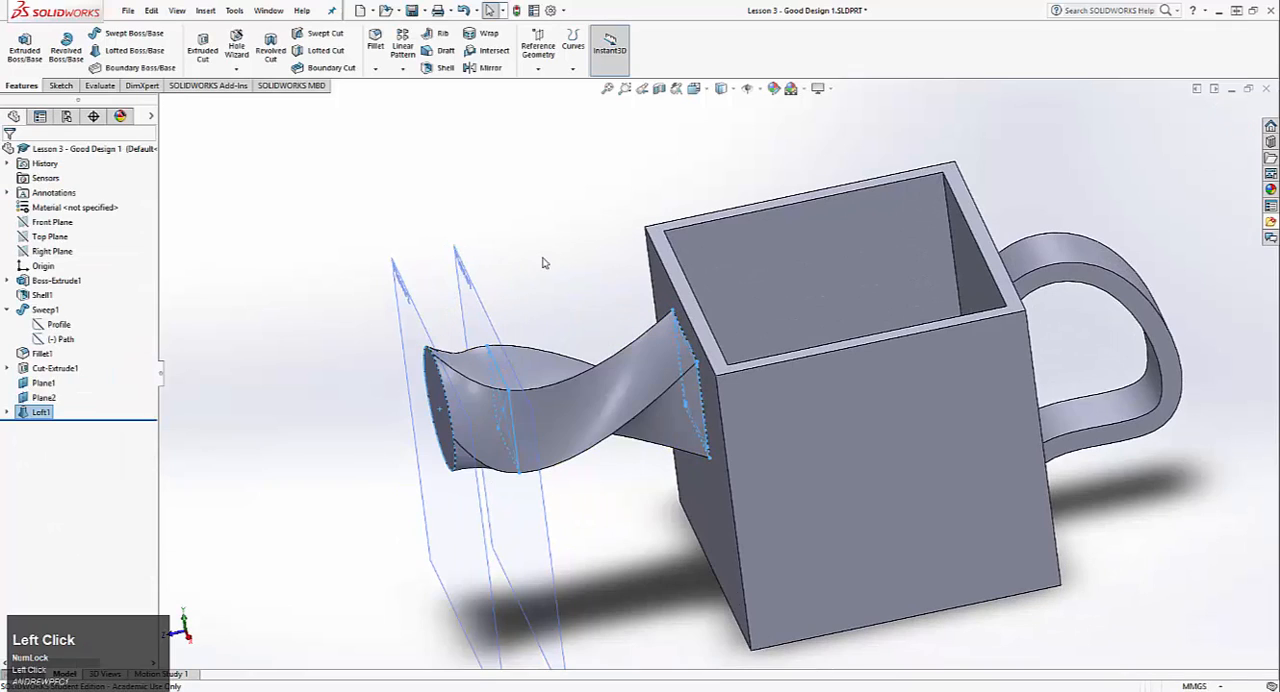
Step: Edit the loft and move the connector points of the opening's square and the Plane1 square to matching upper corners to remove the twist
middle_click_drag(585, 322, 885, 195)
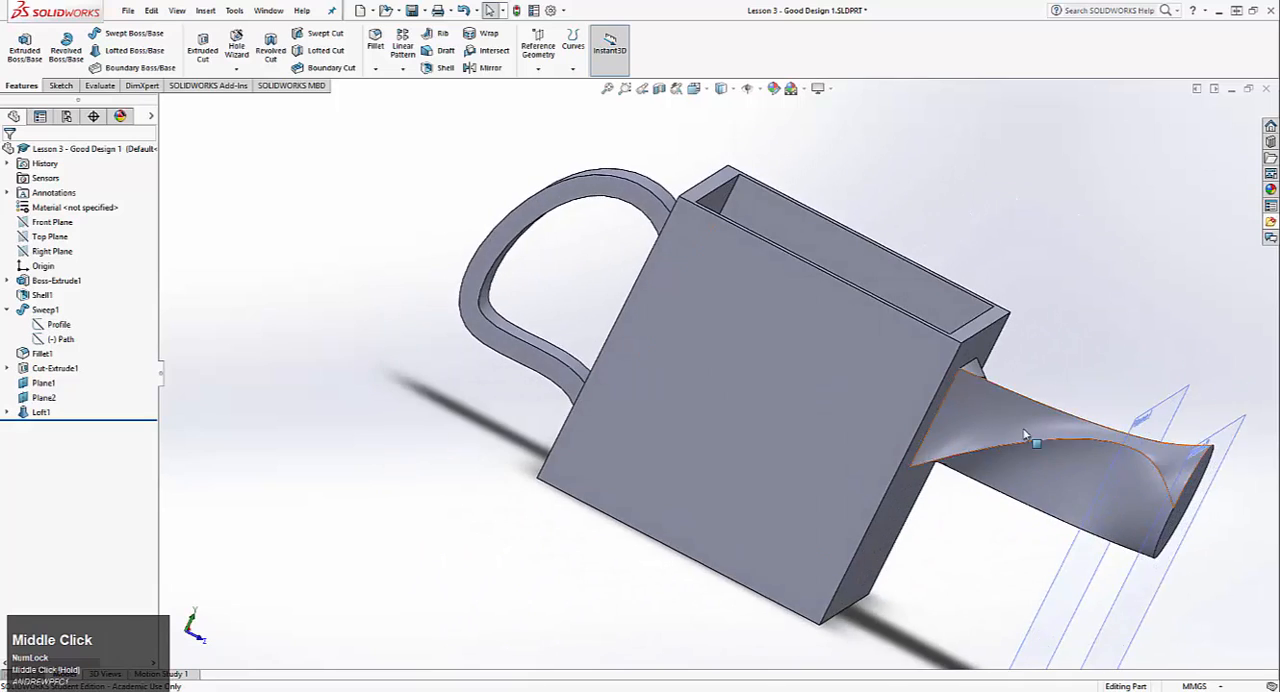
middle_click_drag(1031, 437, 946, 465)
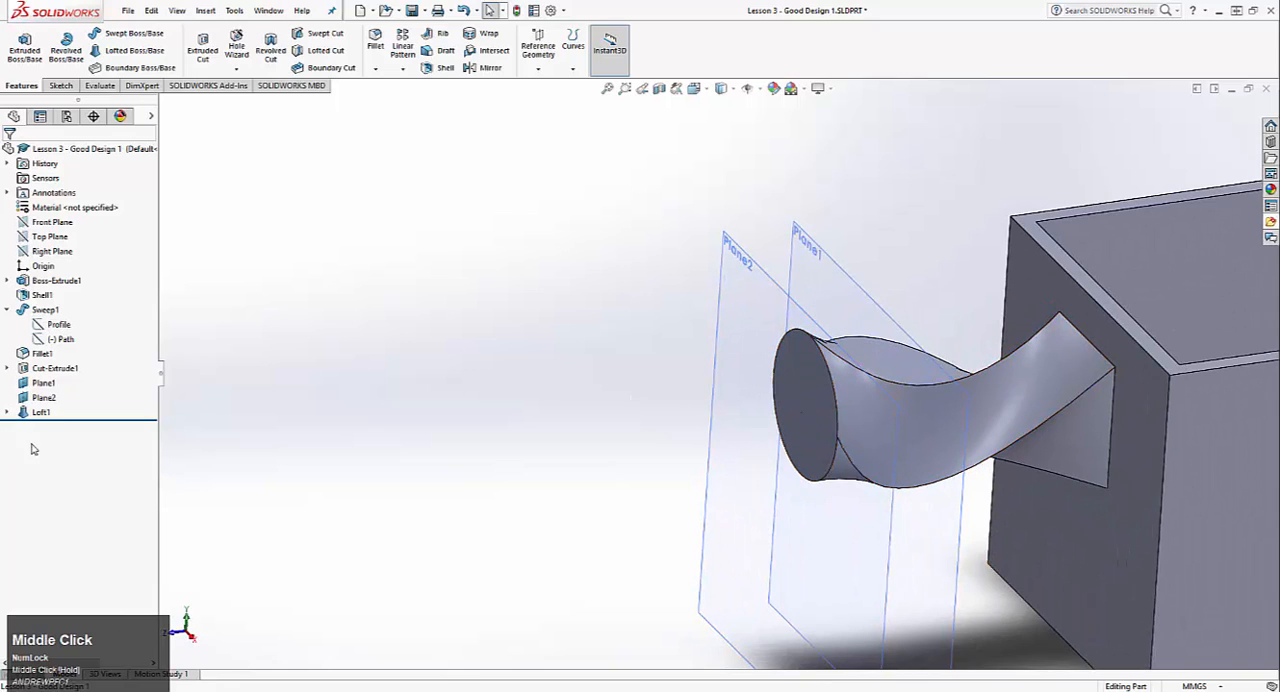
right_click(40, 412)
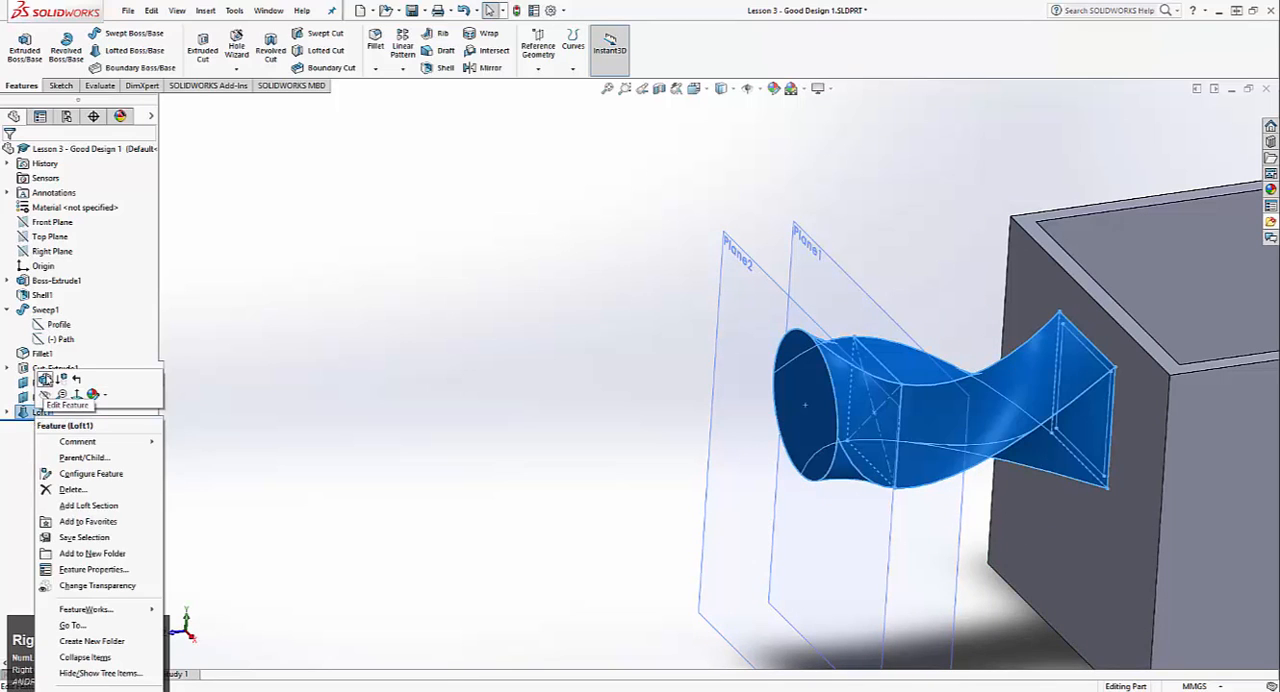
left_click(46, 381)
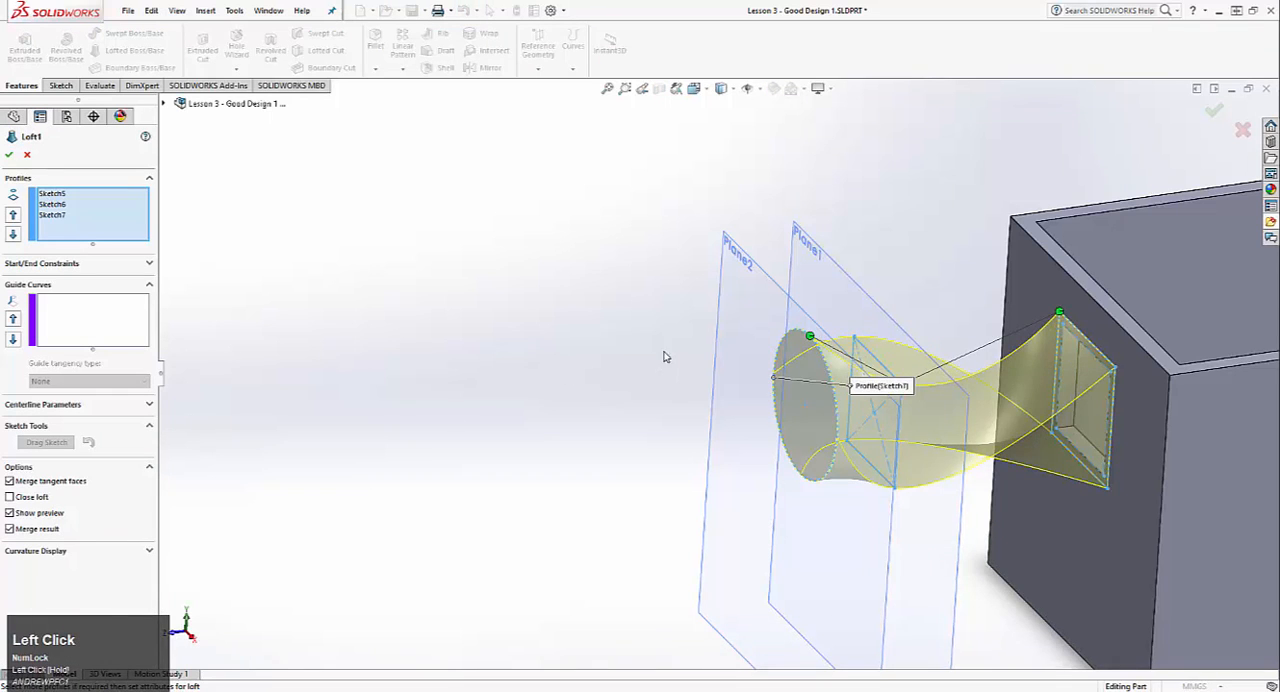
middle_click_drag(666, 357, 735, 325)
scroll(1100, 335, "down", 2)
middle_click_drag(972, 375, 991, 402)
scroll(1134, 456, "down", 2)
scroll(1124, 416, "up", 2)
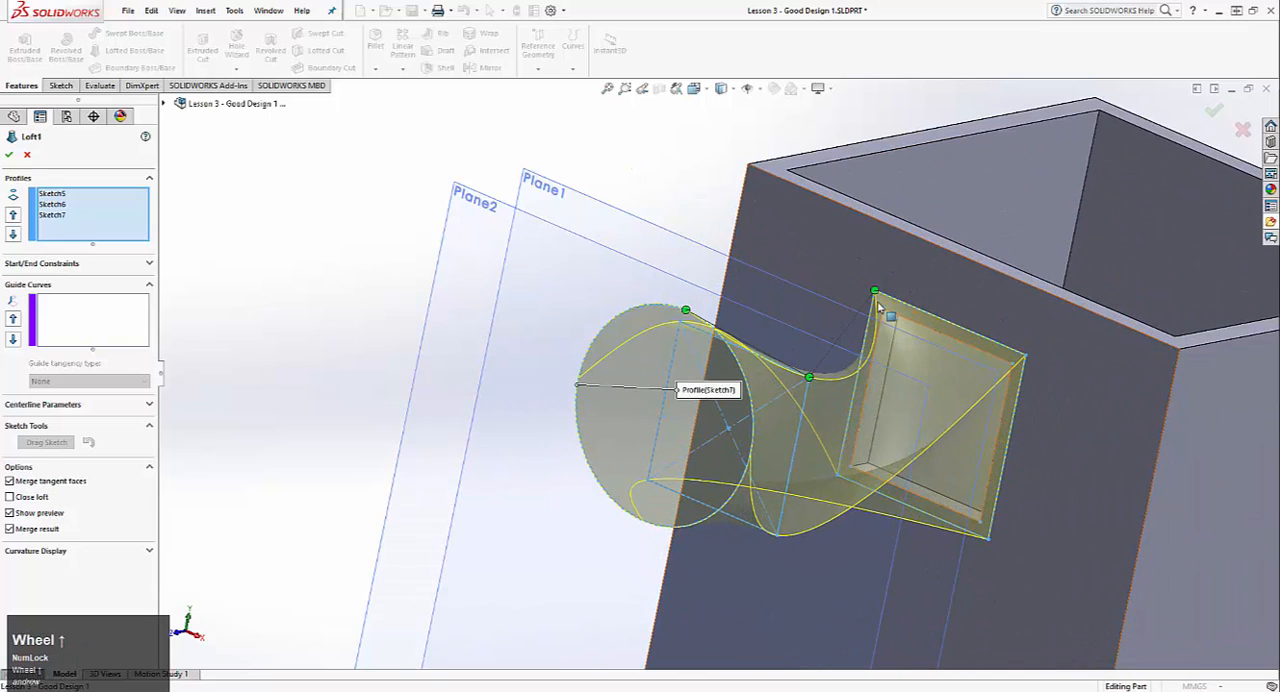
middle_click_drag(875, 292, 845, 370)
scroll(827, 367, "down", 3)
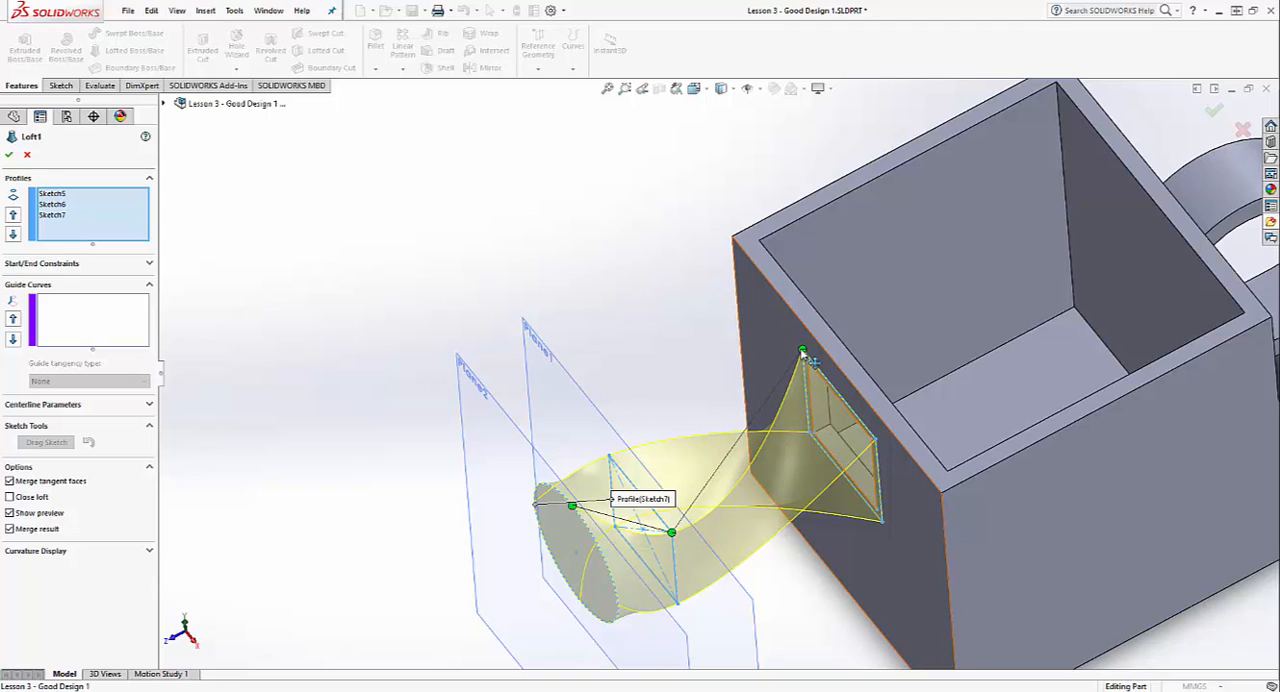
mouse_move(805, 355)
left_mouse_down()
mouse_move(900, 450)
mouse_move(872, 445)
mouse_move(804, 360)
left_mouse_up()
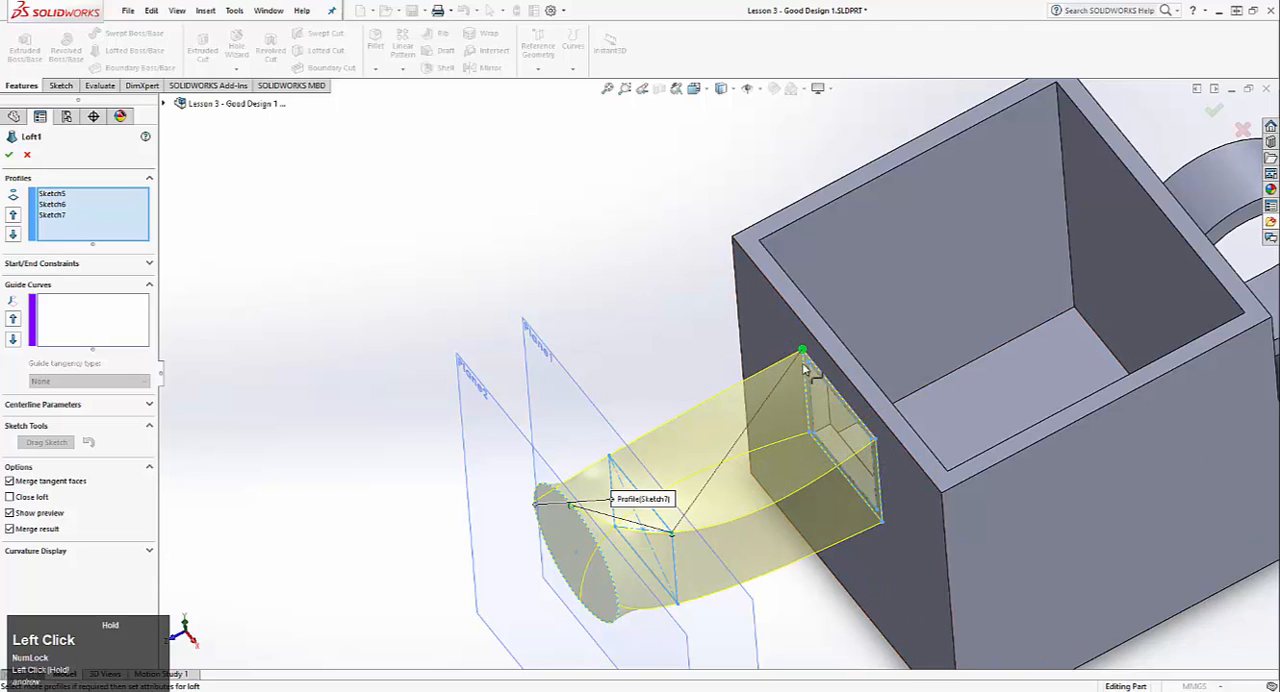
left_click_drag(677, 541, 618, 501)
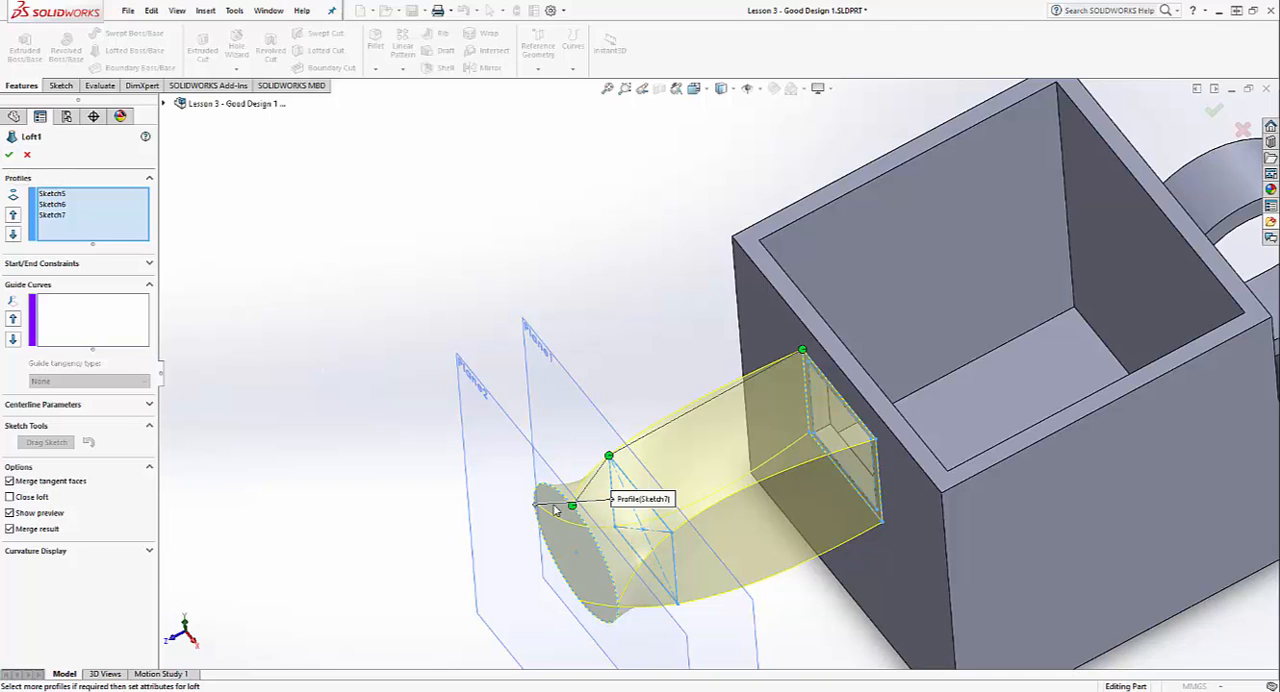
Step: Move the circle profile's connector point in line with the two squares' corner connectors and accept the loft
left_click_drag(572, 507, 541, 483)
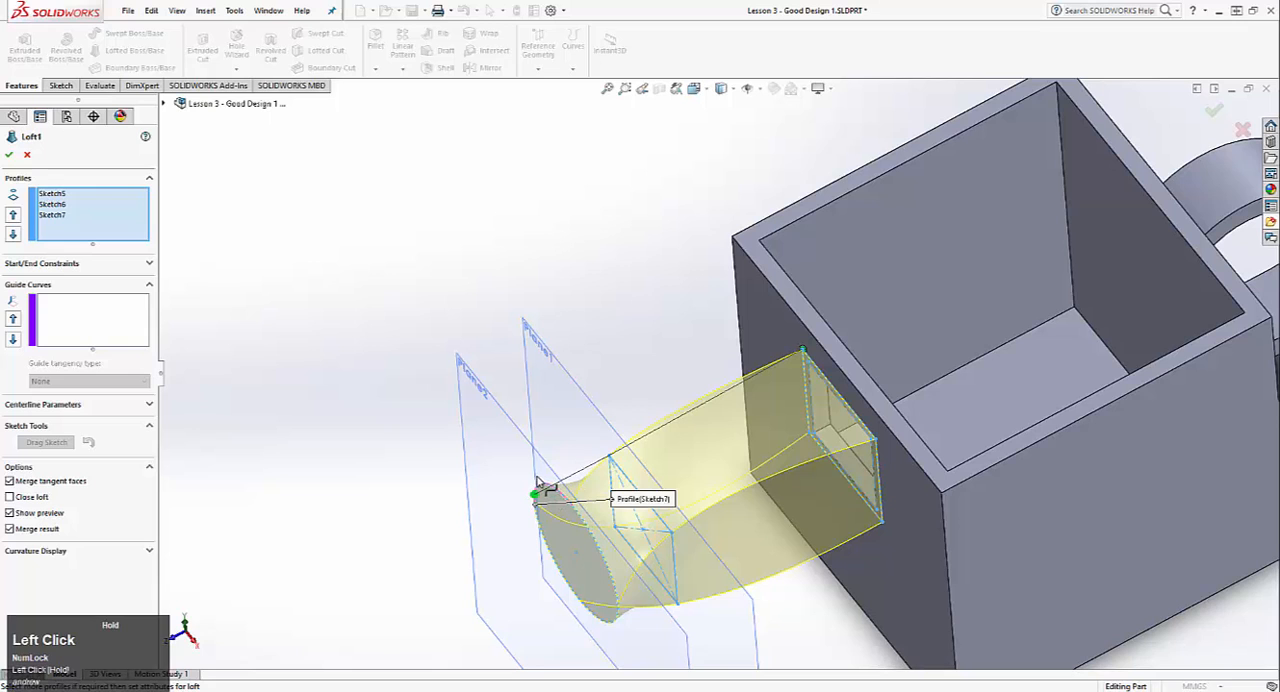
middle_click_drag(538, 473, 586, 283)
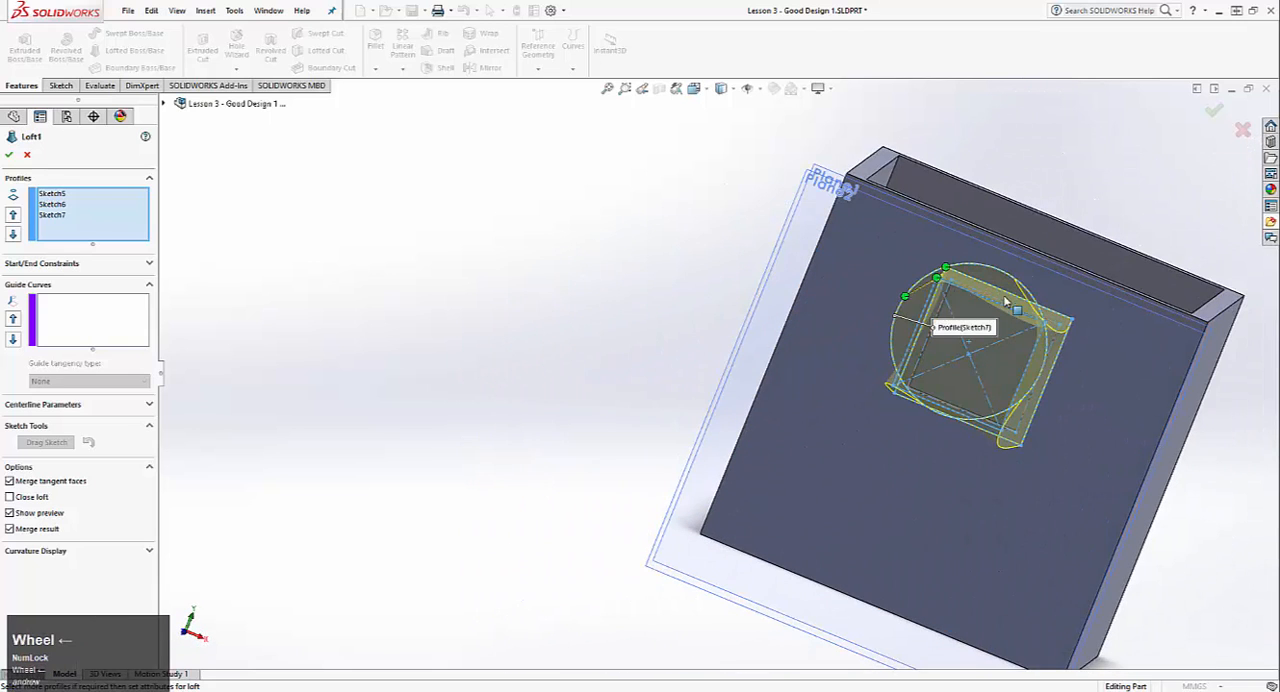
left_click(910, 293)
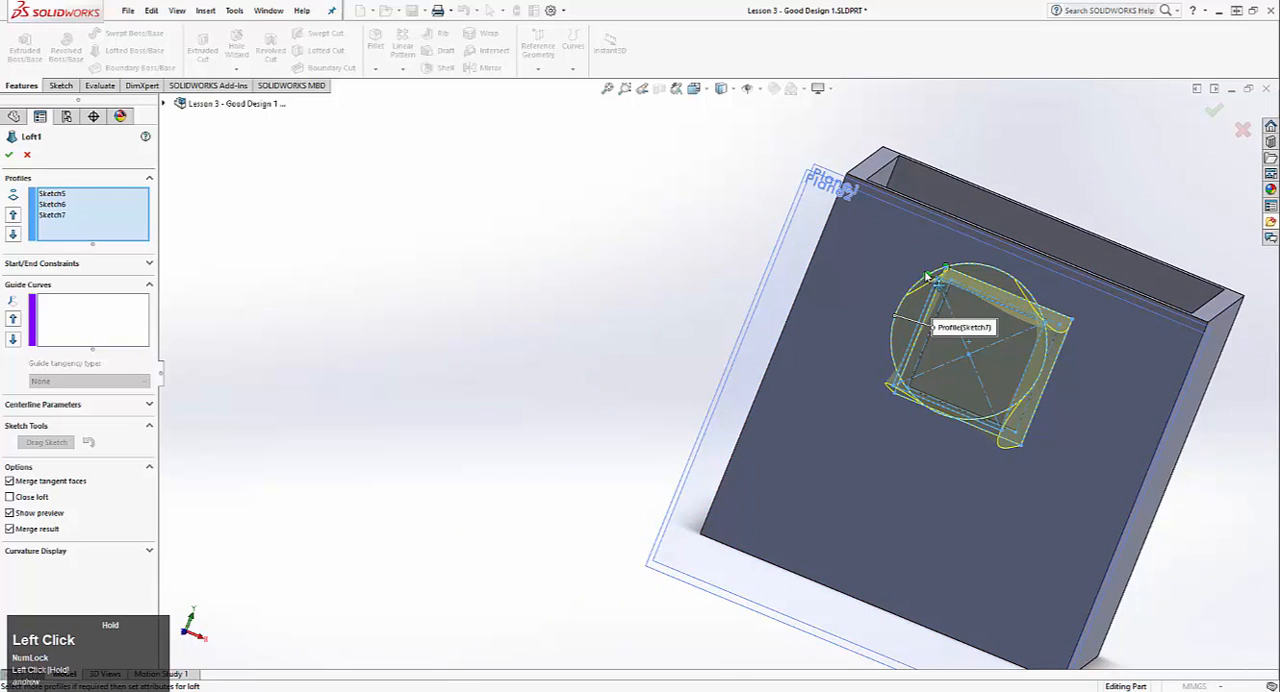
left_click_drag(928, 276, 929, 276)
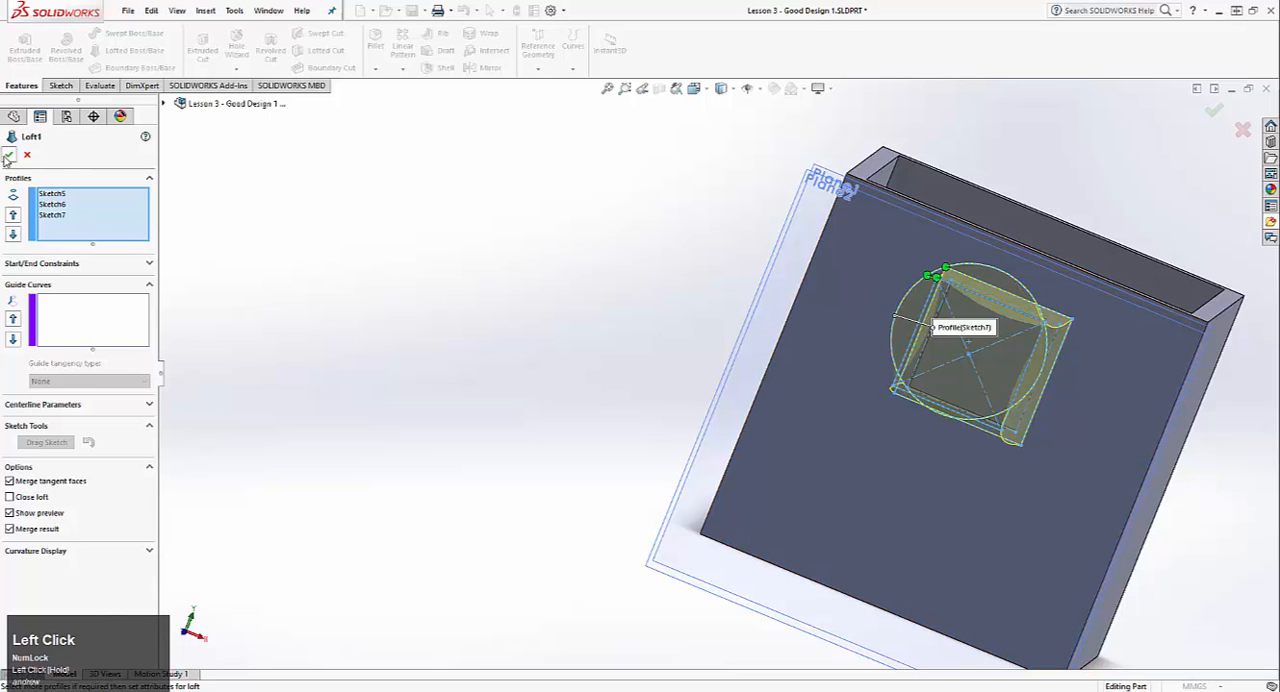
middle_click_drag(957, 266, 802, 269)
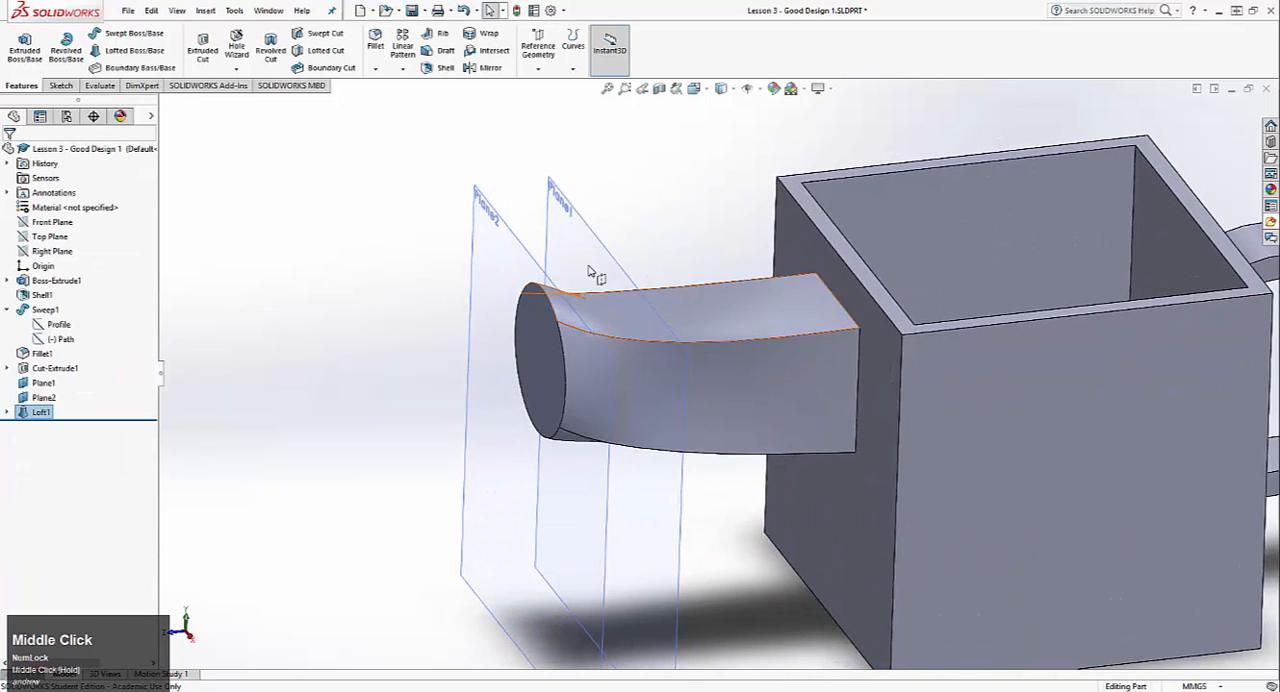
Step: Edit the sketch of the 30 mm square on Plane1, setting its height to 20 mm and its width to 25 mm
middle_click_drag(669, 343, 576, 332)
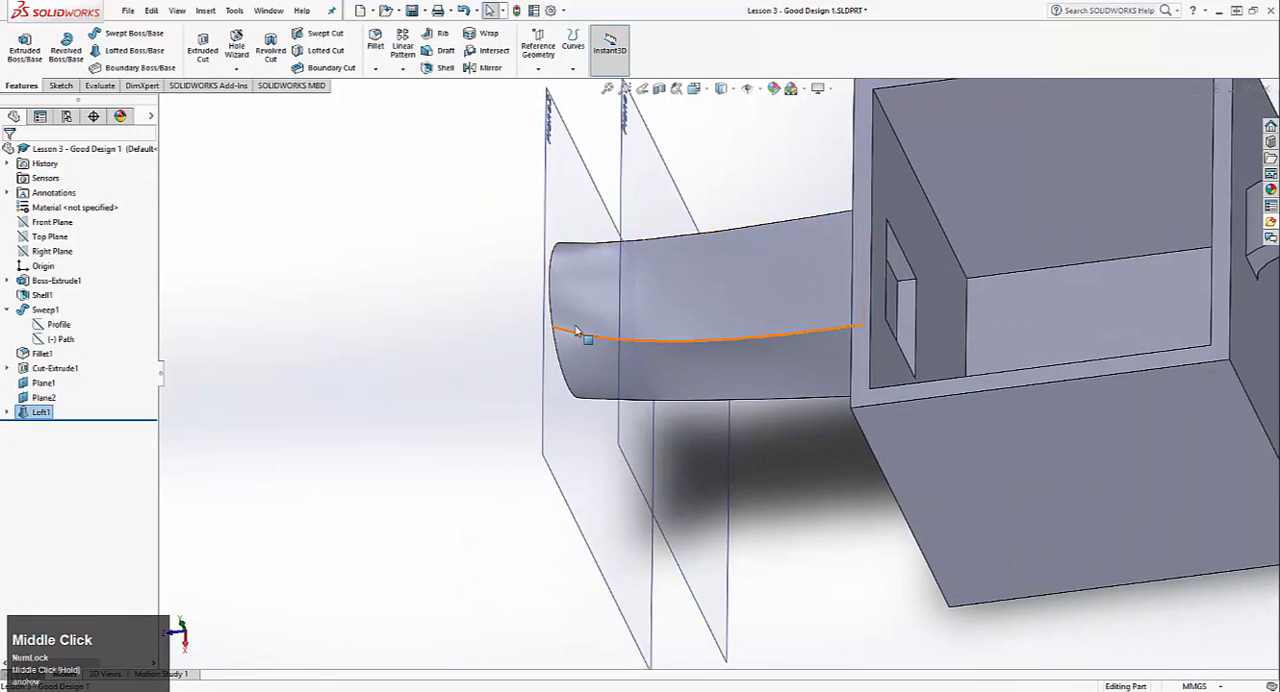
left_click(7, 412)
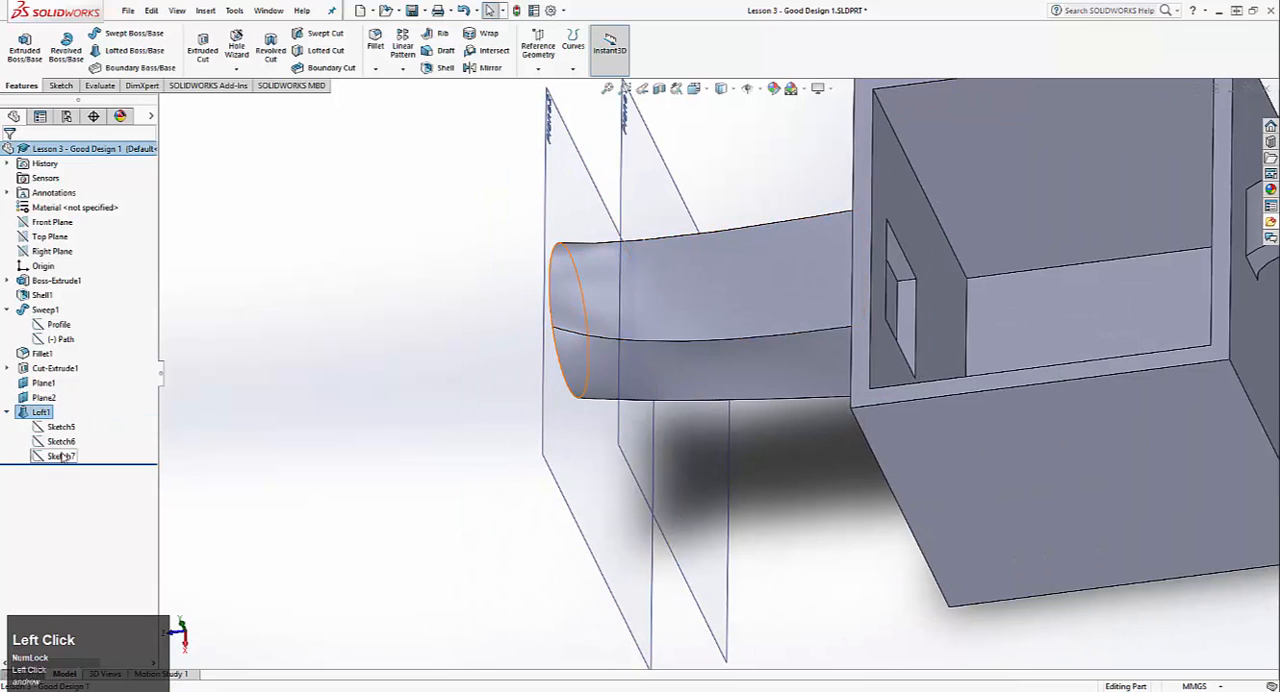
right_click(60, 443)
left_click(70, 406)
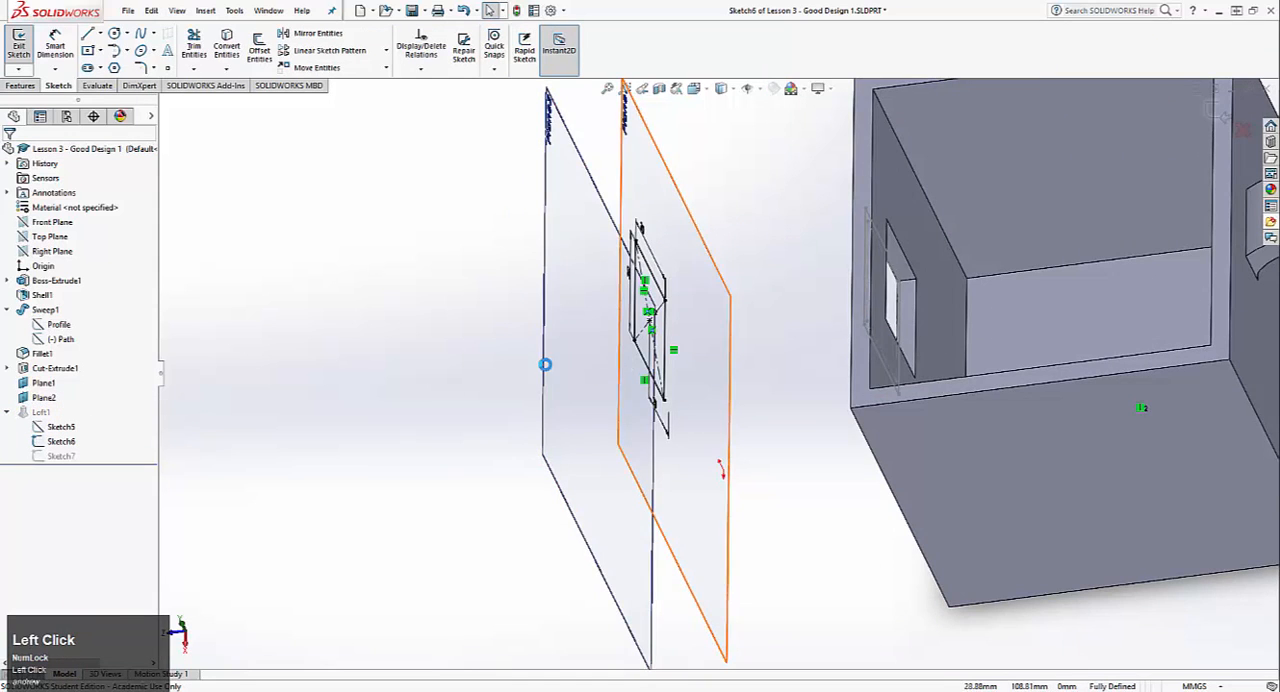
mouse_move(543, 363)
middle_mouse_down()
mouse_move(643, 247)
mouse_move(840, 270)
middle_mouse_up()
scroll(961, 281, "down", 3)
middle_click_drag(1010, 262, 895, 305, "ctrl")
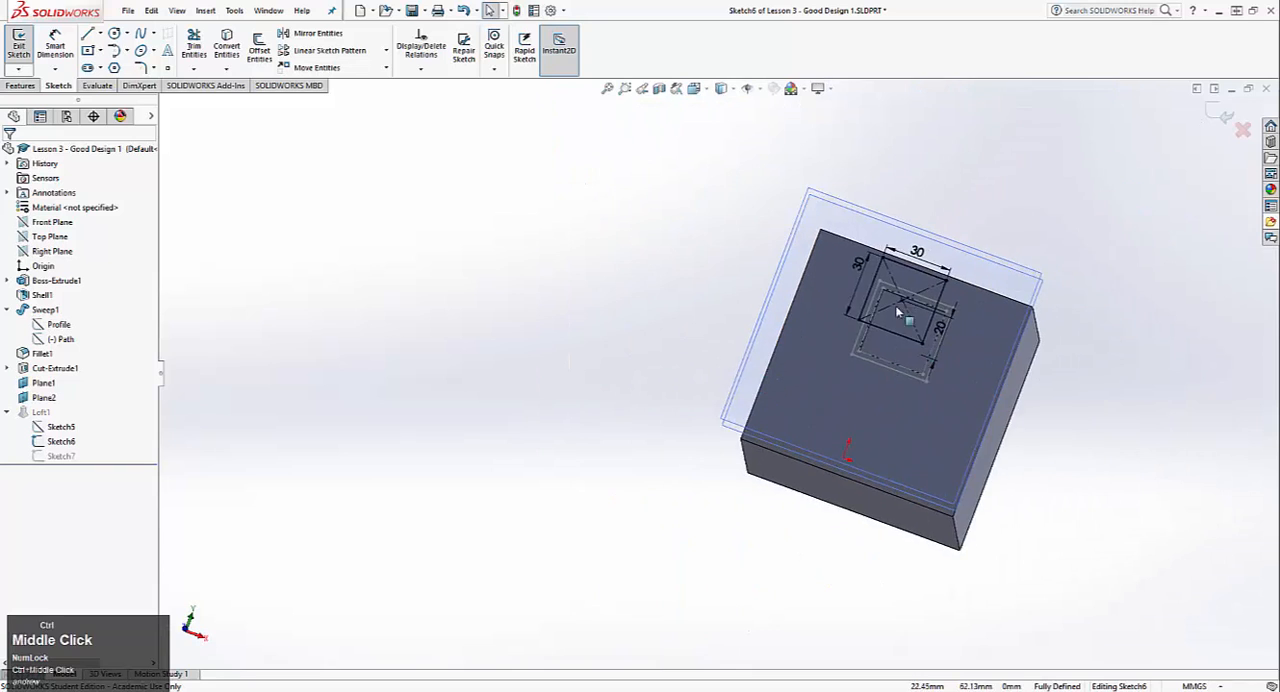
scroll(880, 296, "up", 4)
double_click(843, 310)
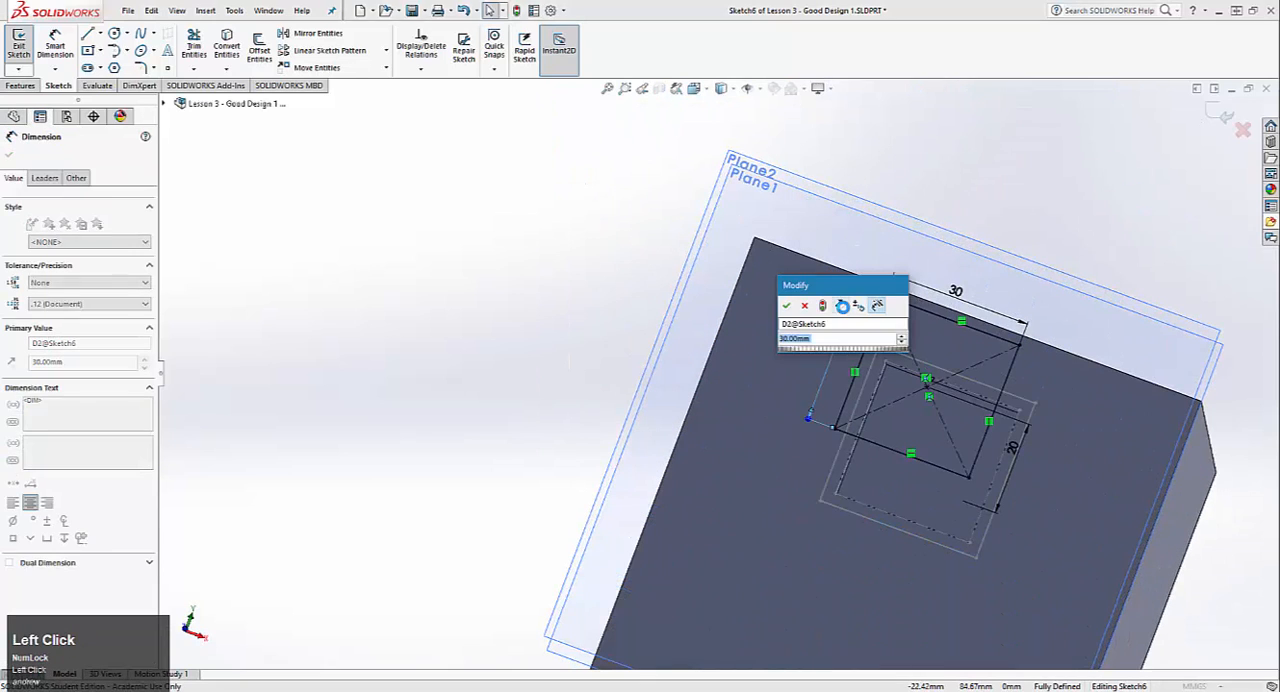
type("20")
key("Return")
double_click(957, 314)
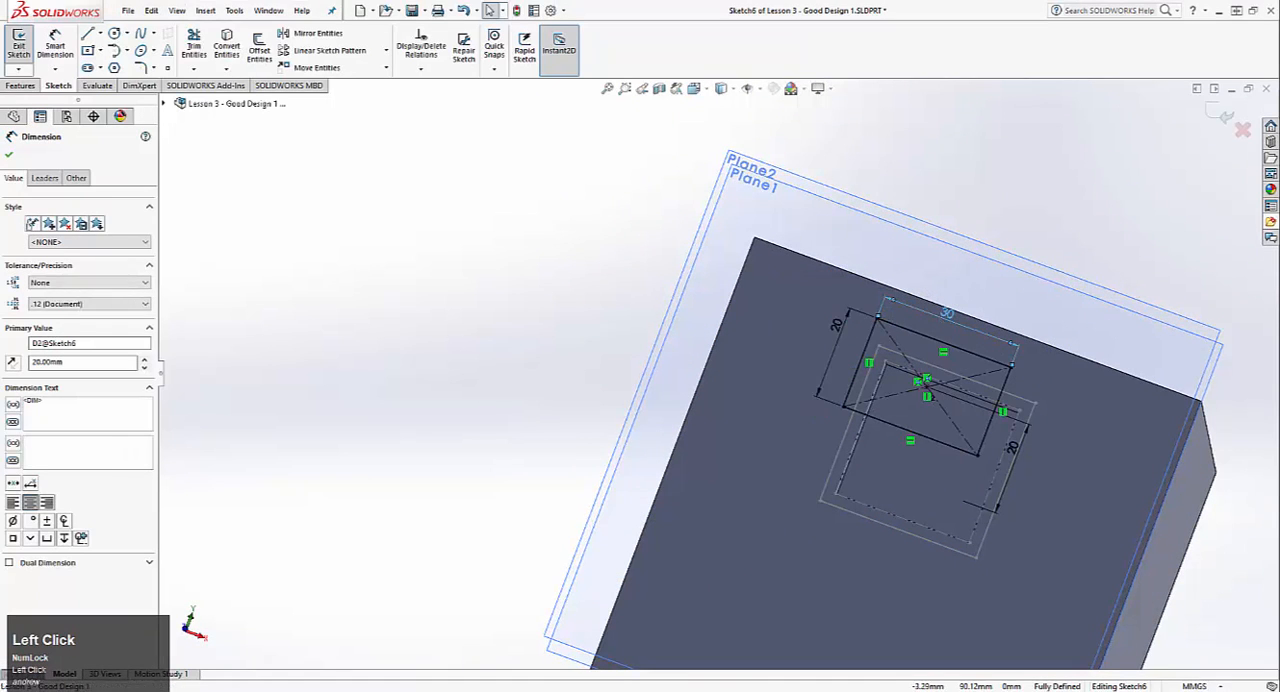
type("20")
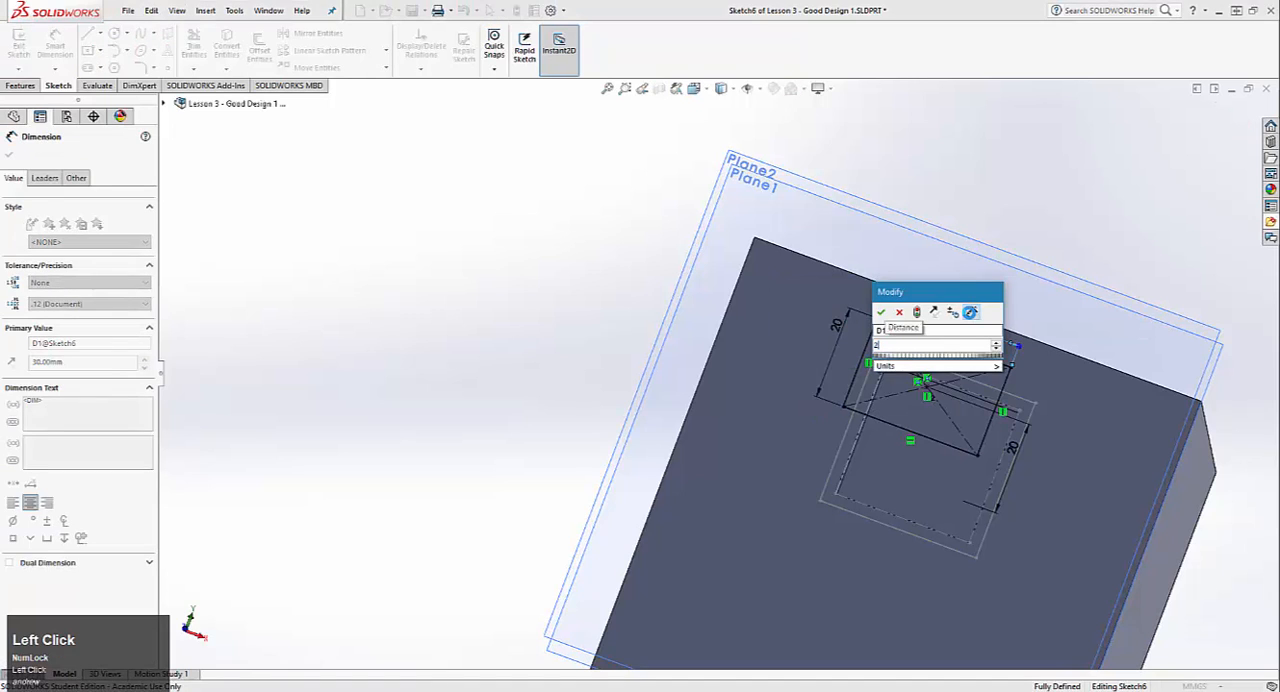
key("Return")
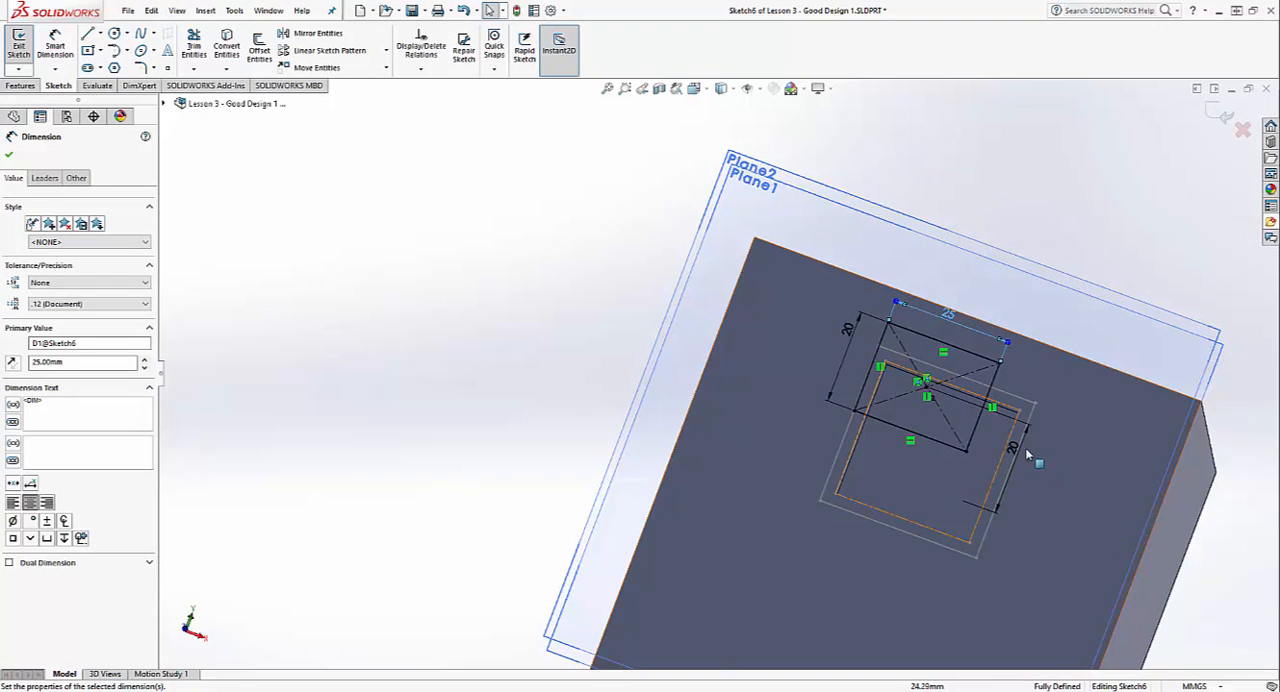
Step: Set the Plane1 rectangle's centre 30 mm above the lower construction line and exit the sketch to rebuild the loft
double_click(1015, 449)
type("30")
key("Return")
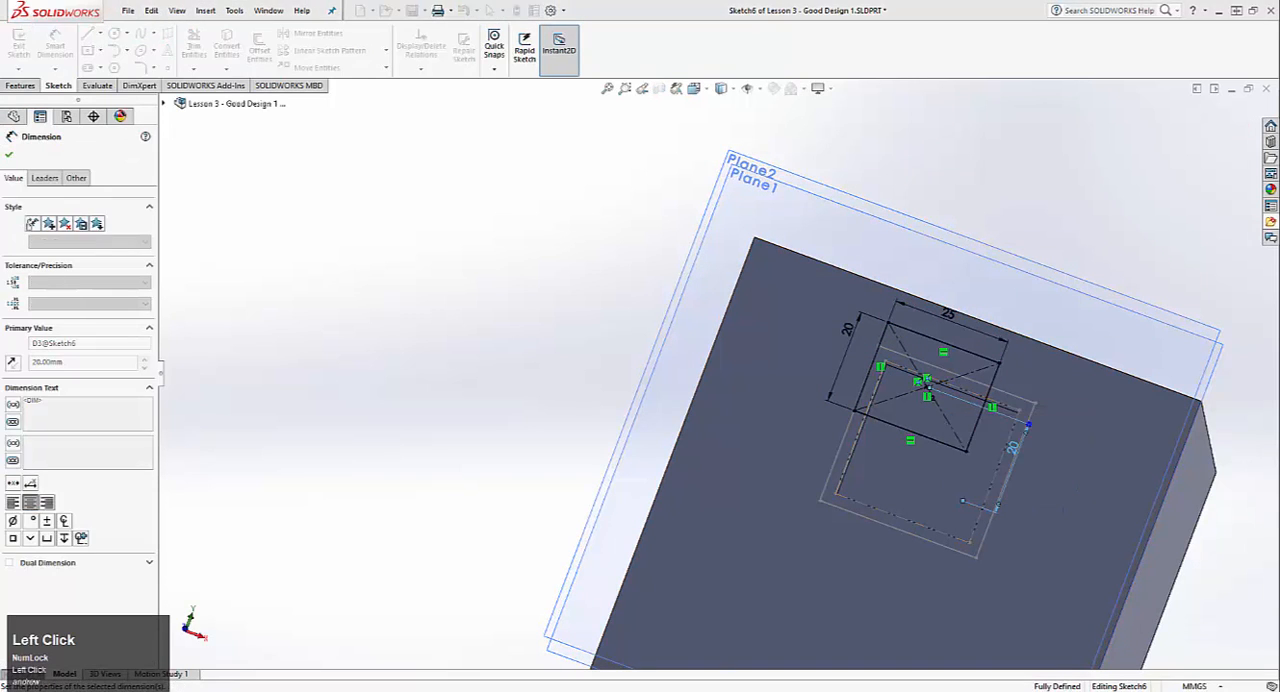
left_click(19, 46)
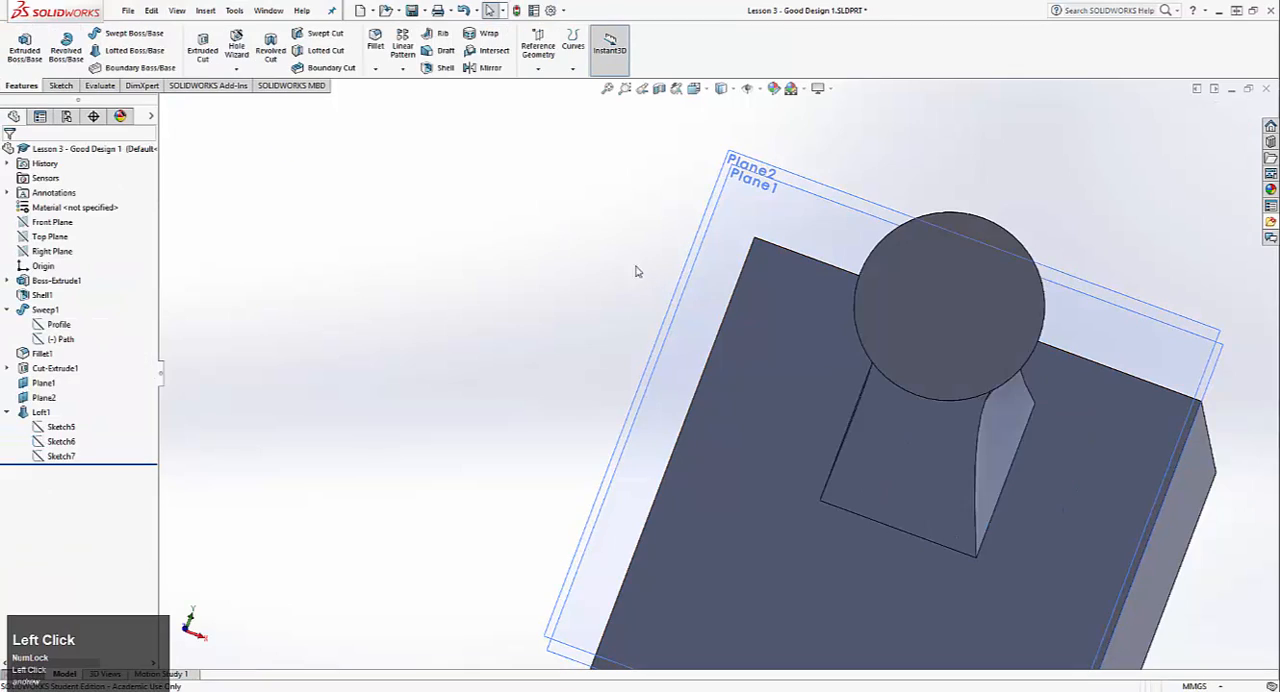
mouse_move(740, 274)
middle_mouse_down()
mouse_move(569, 254)
mouse_move(443, 354)
mouse_move(543, 269)
mouse_move(649, 366)
mouse_move(825, 425)
mouse_move(810, 358)
mouse_move(790, 400)
mouse_move(703, 406)
mouse_move(764, 437)
mouse_move(795, 396)
mouse_move(667, 351)
middle_mouse_up()
scroll(786, 408, "down", 2)
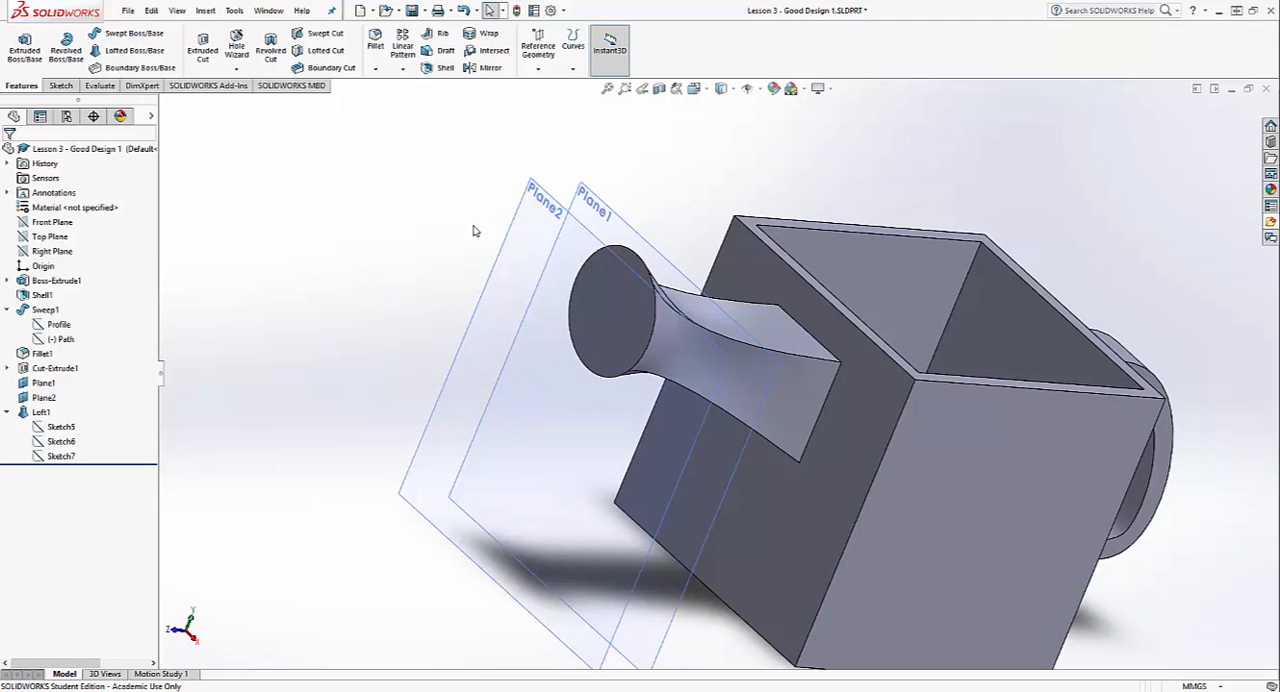
Step: Hide the reference planes Plane1 and Plane2
left_click(553, 221)
left_click(549, 216, "ctrl")
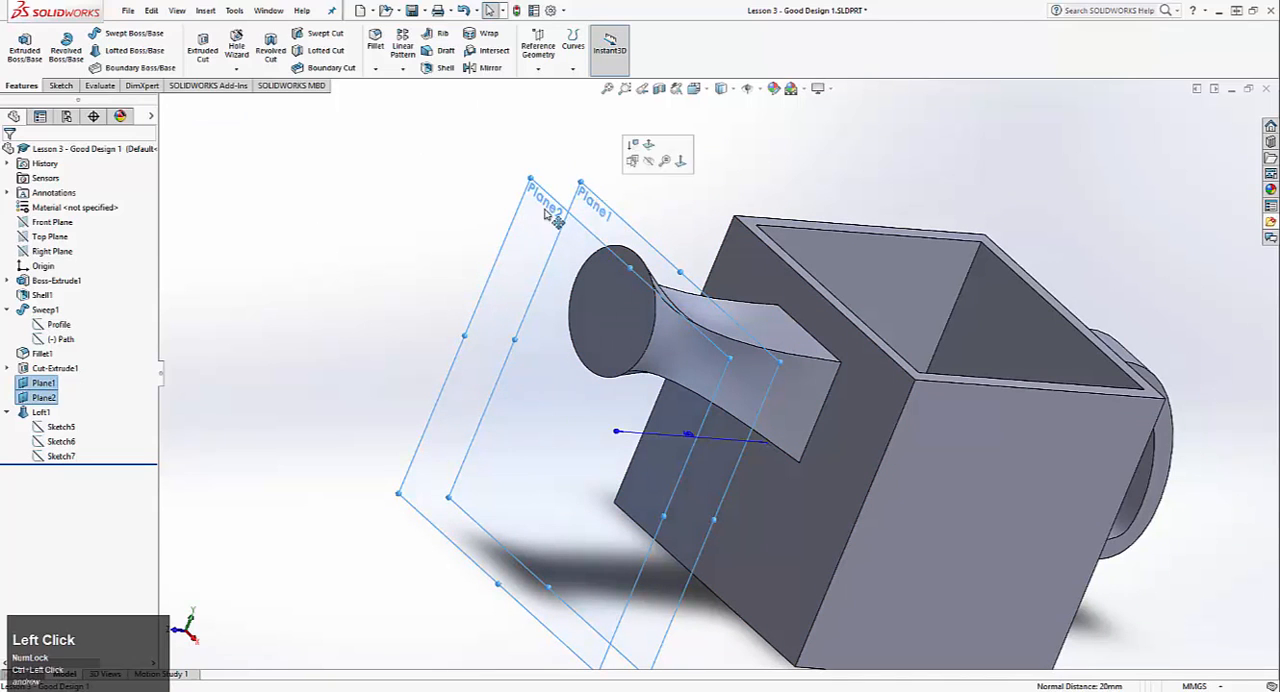
right_click(50, 384)
left_click(46, 366)
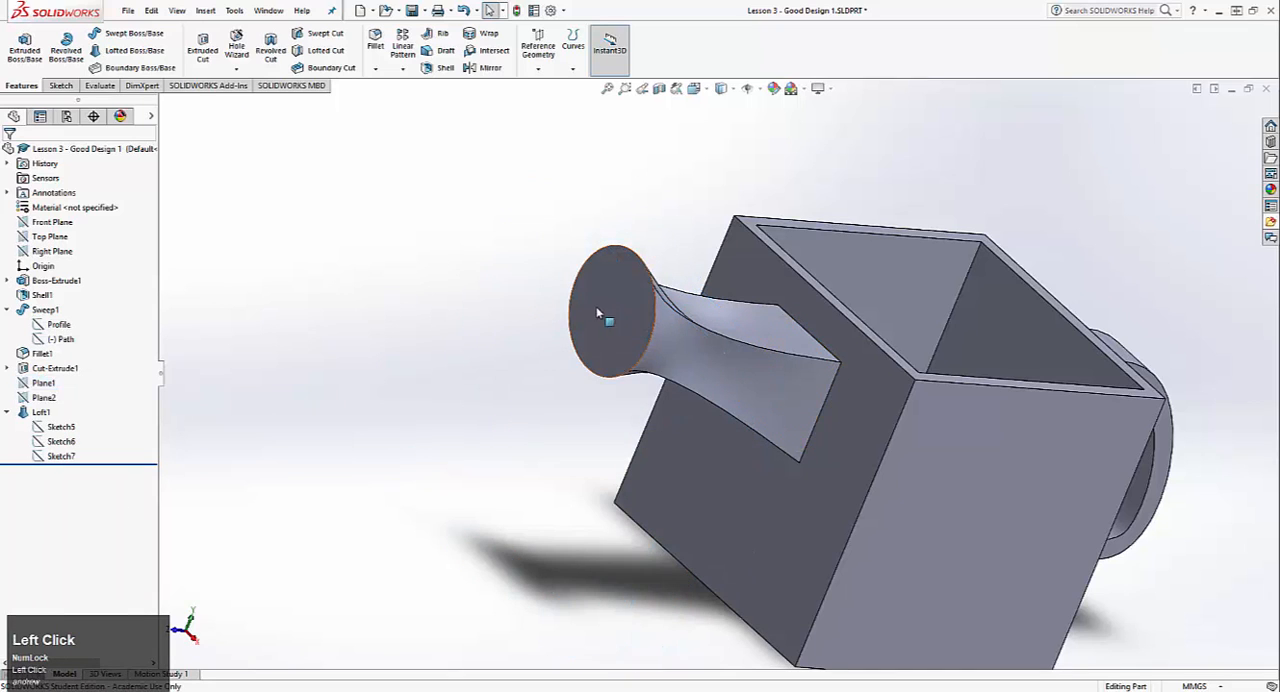
Step: Shell the spout with 5 mm walls, removing its circular end face and the square face inside the mug
middle_click_drag(597, 308, 578, 312)
left_click(443, 68)
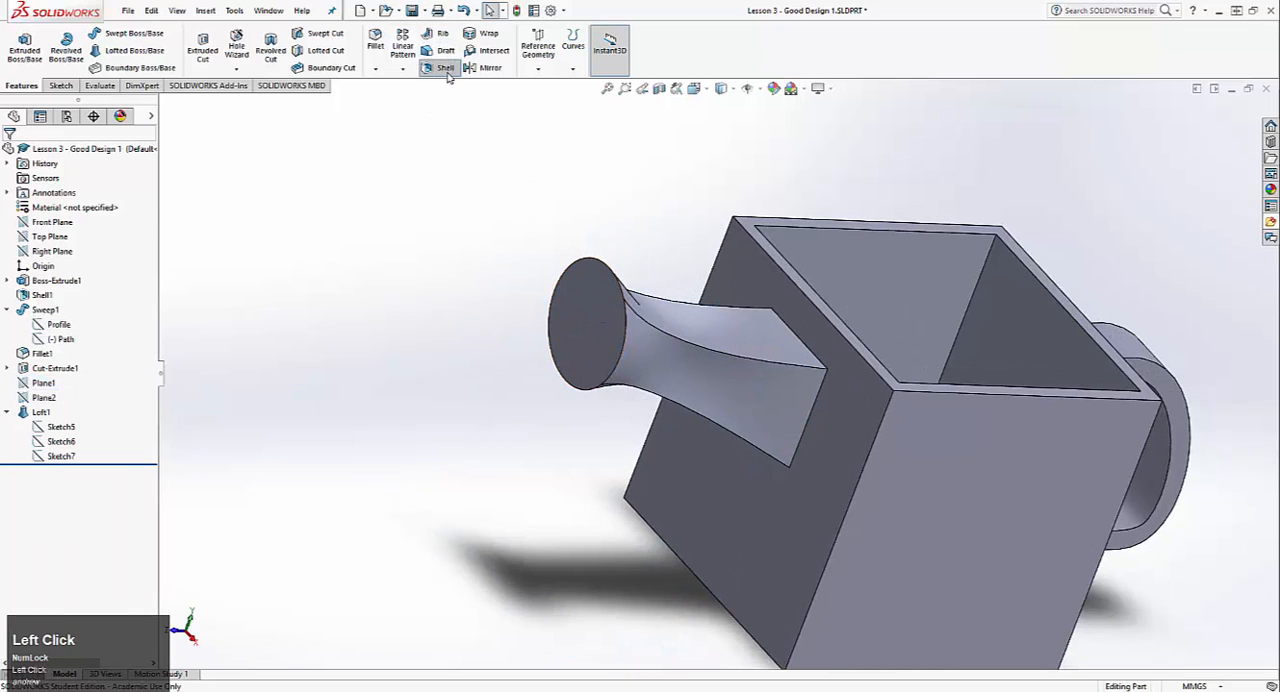
left_click(606, 343)
middle_click_drag(820, 366, 661, 404)
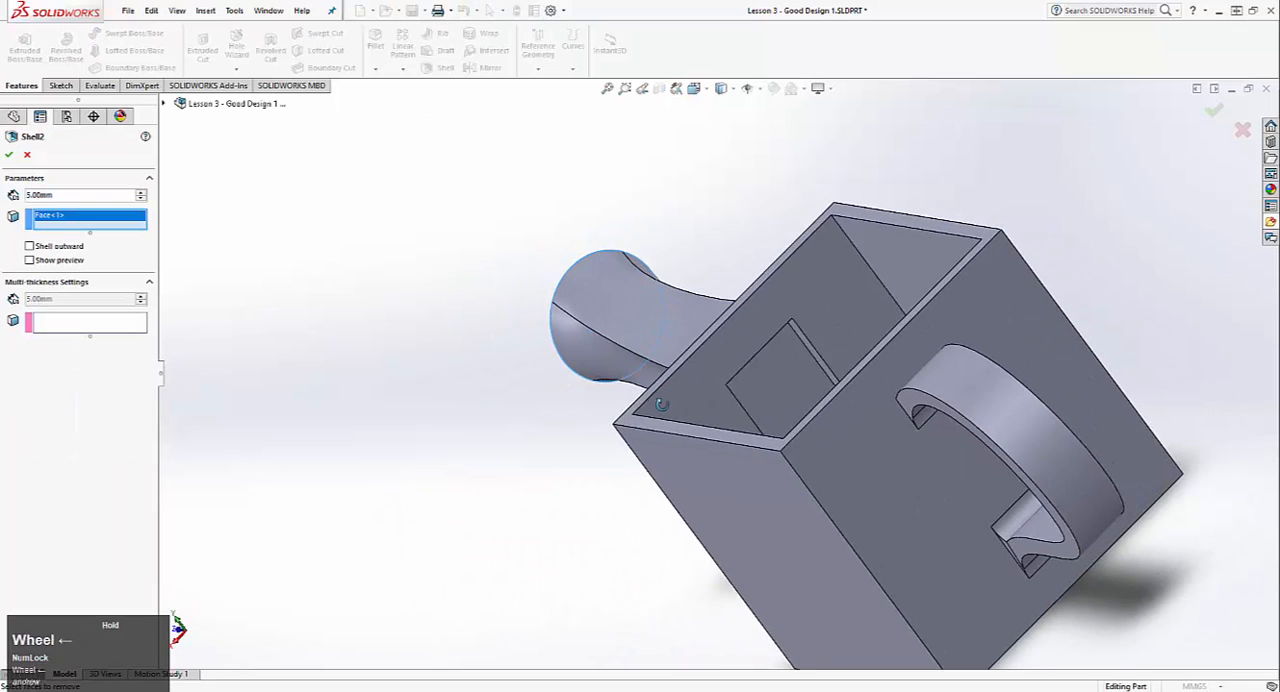
left_click(789, 389)
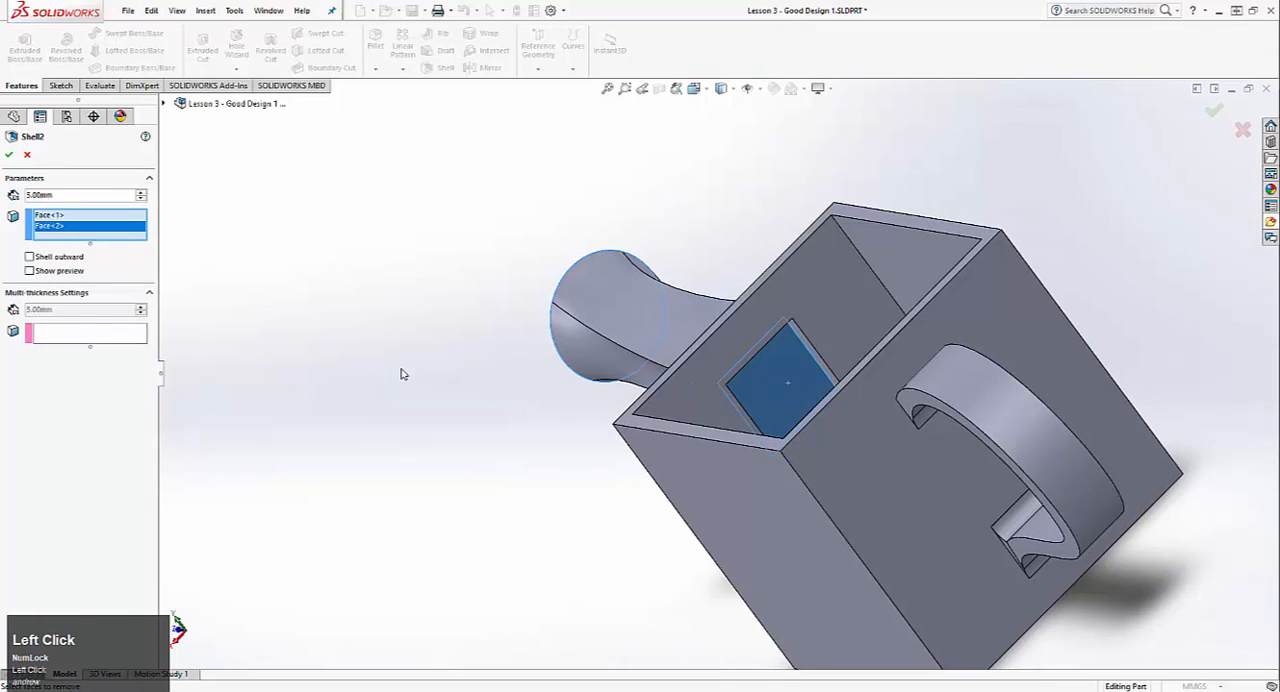
left_click(9, 156)
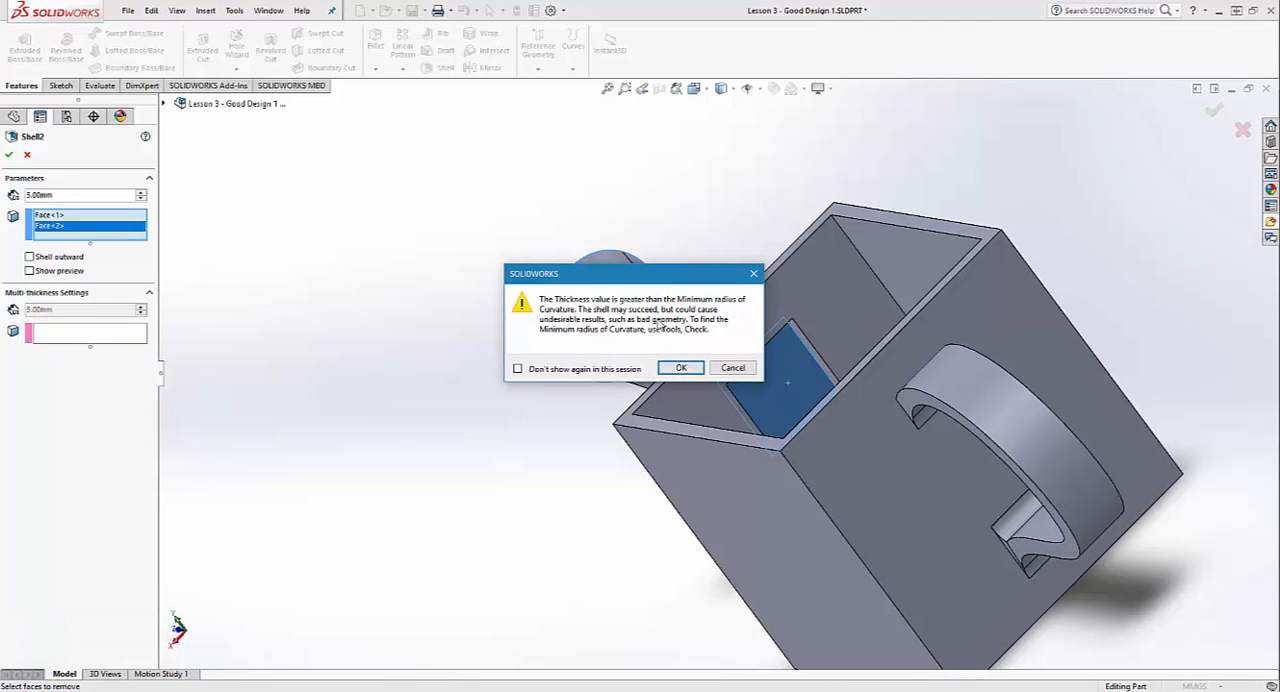
left_click(677, 368)
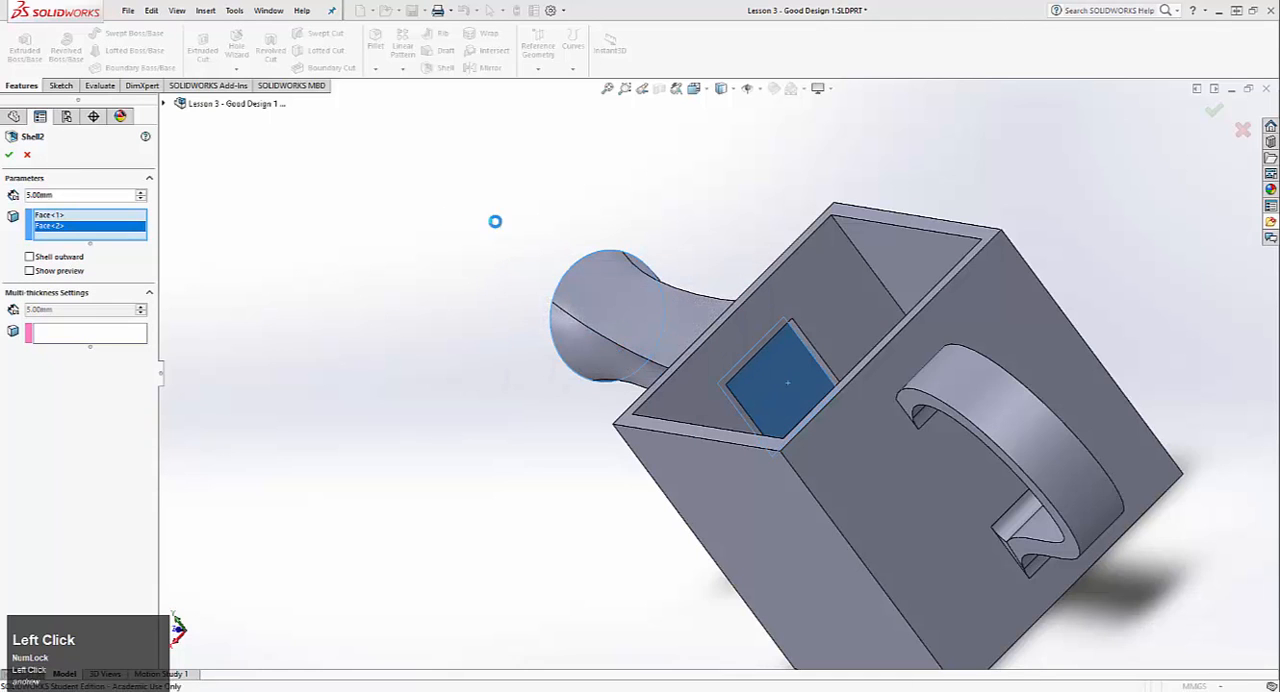
middle_click_drag(496, 222, 1010, 436)
scroll(905, 440, "down", 3)
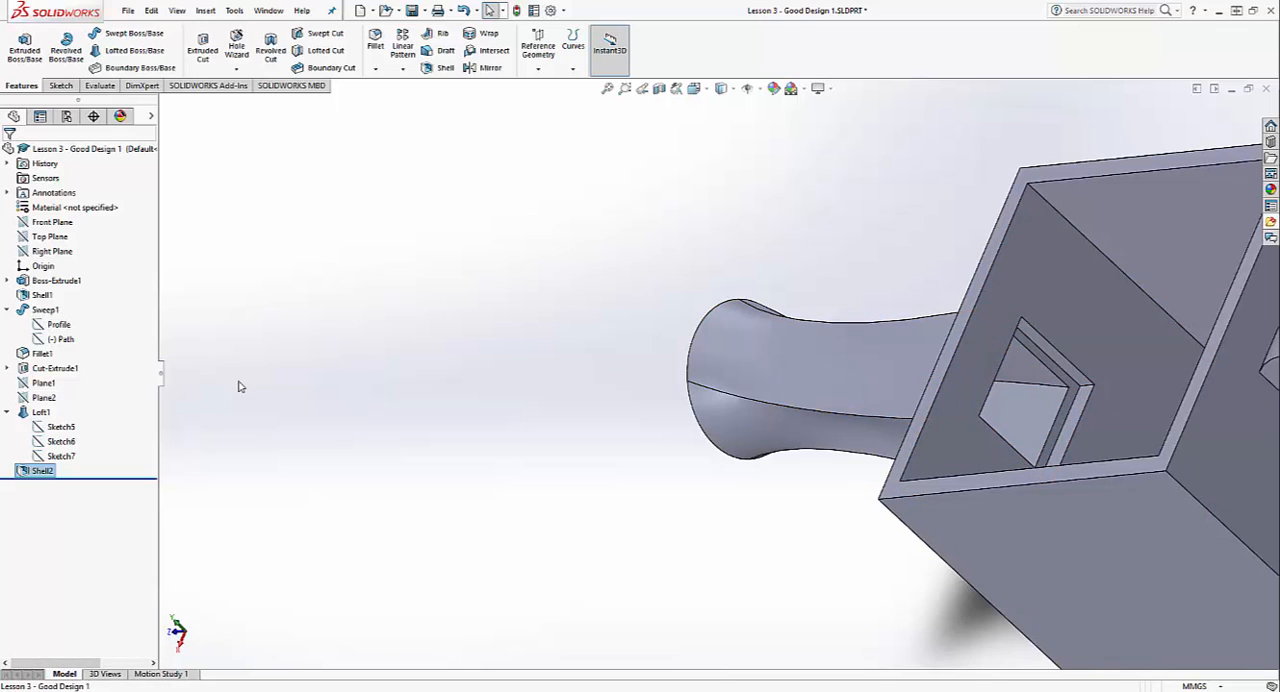
right_click(38, 370)
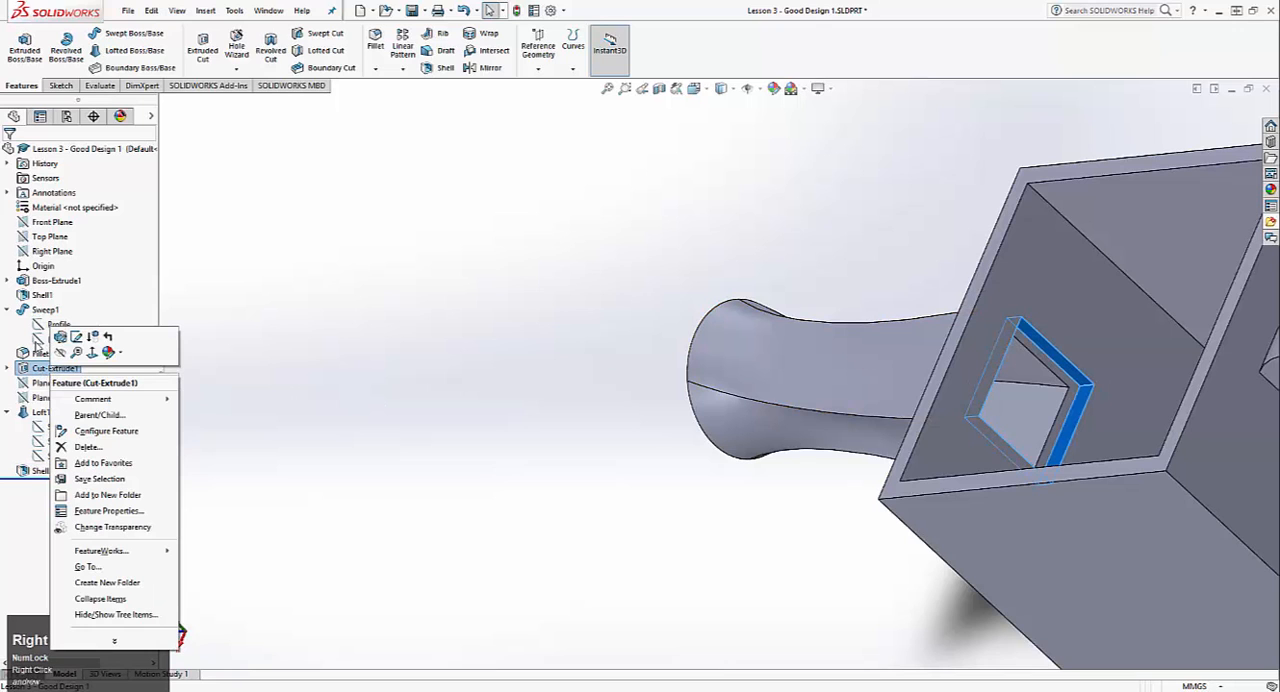
left_click(87, 446)
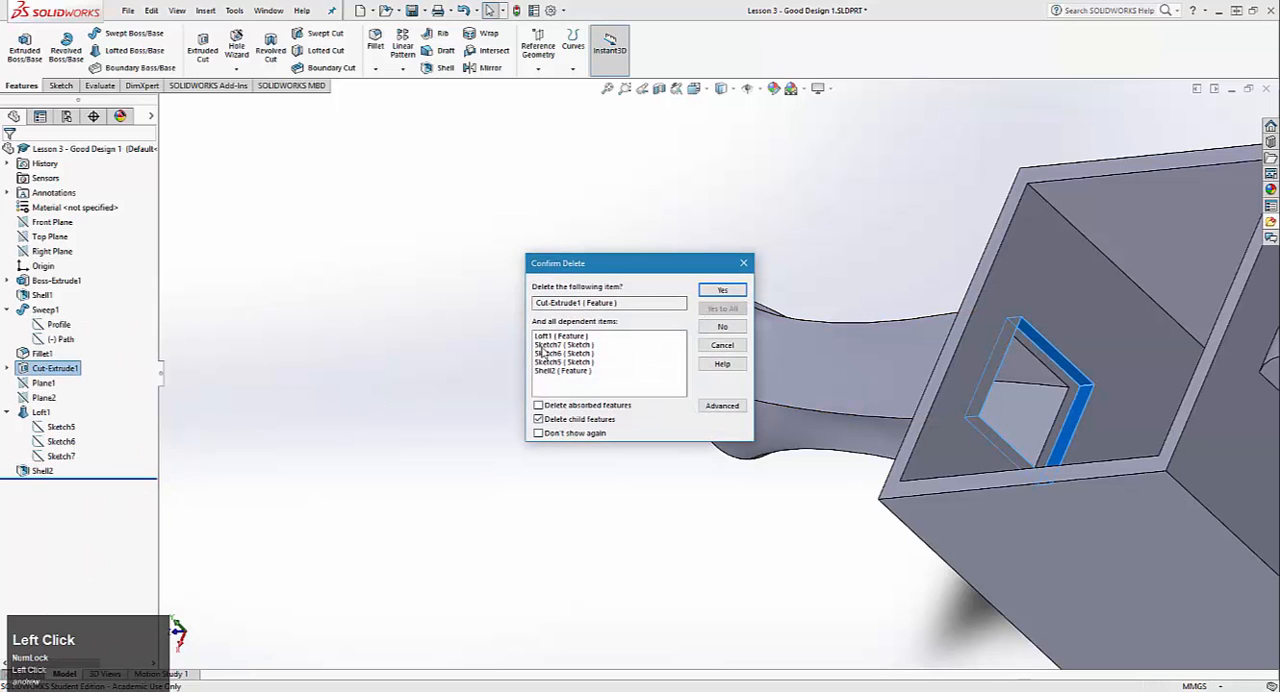
left_click_drag(569, 334, 568, 369)
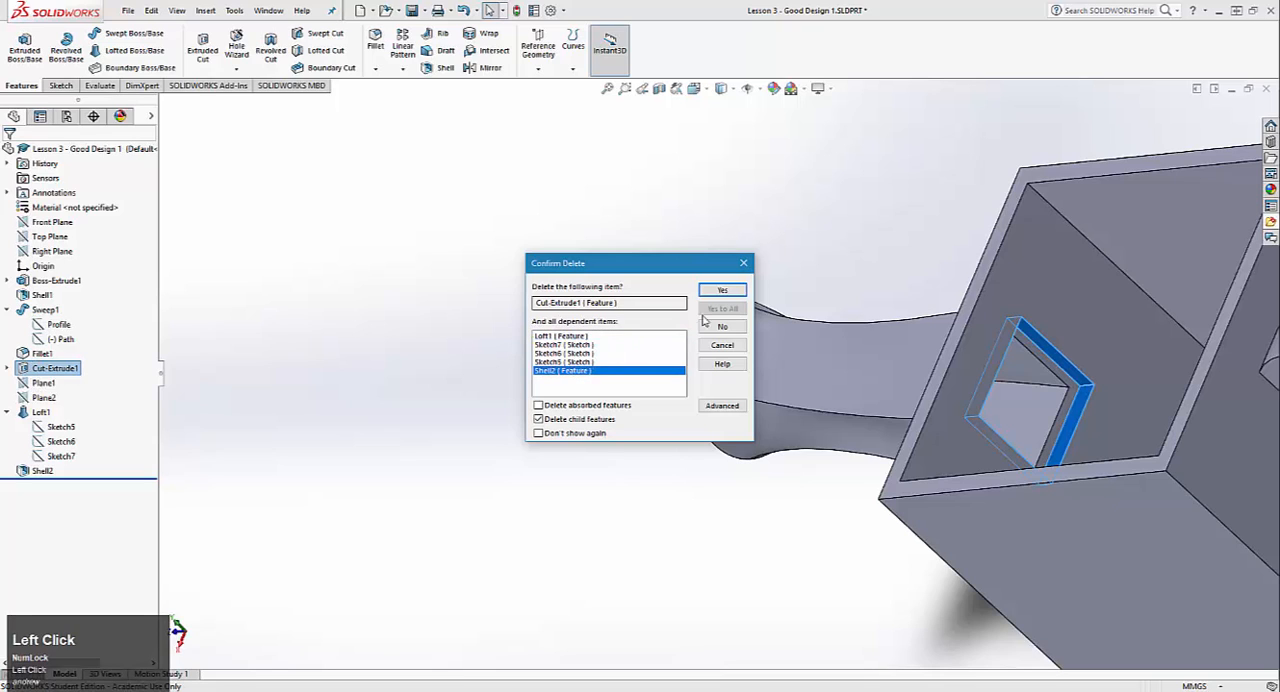
left_click(743, 263)
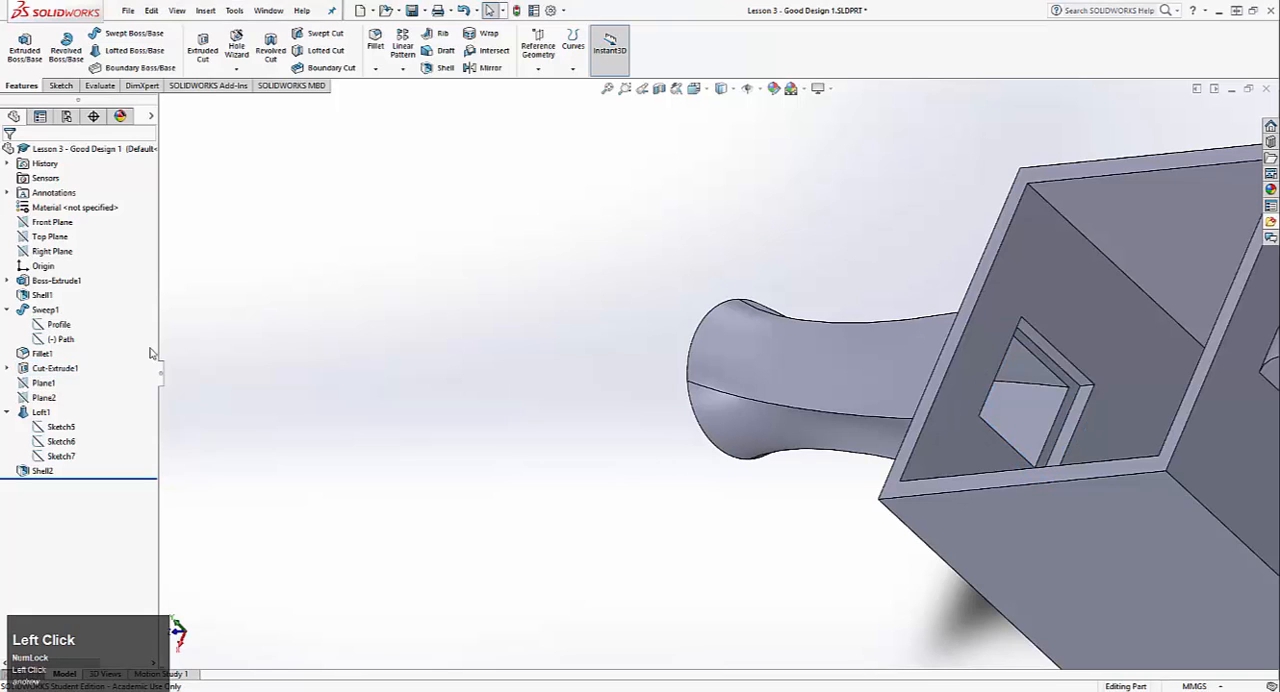
Step: Suppress the square opening's Cut-Extrude1 feature together with the loft and shell that depend on it
right_click(52, 368)
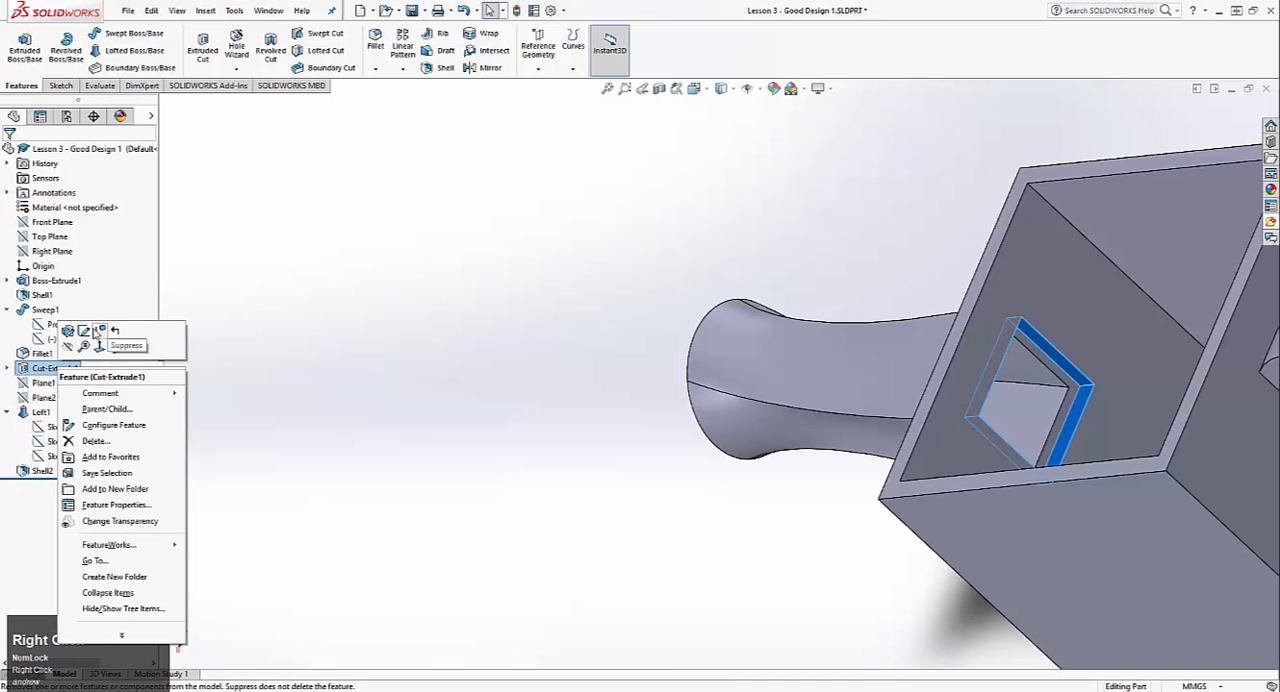
left_click(84, 346)
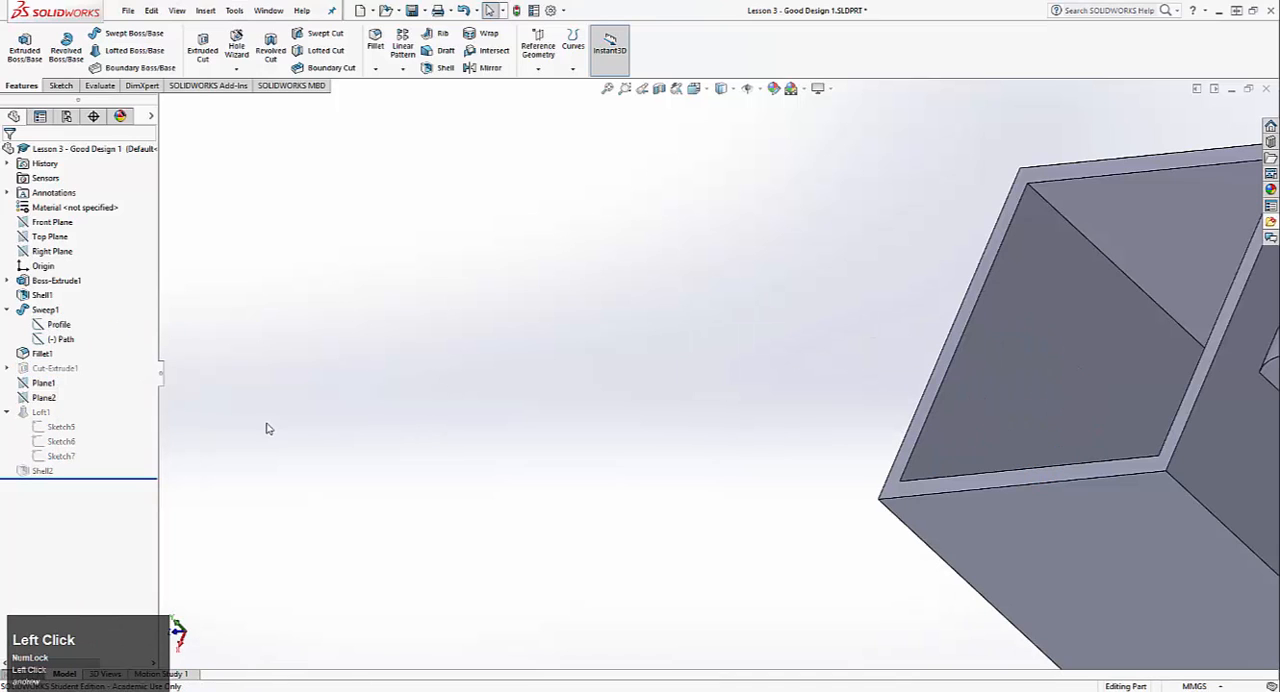
right_click(23, 422)
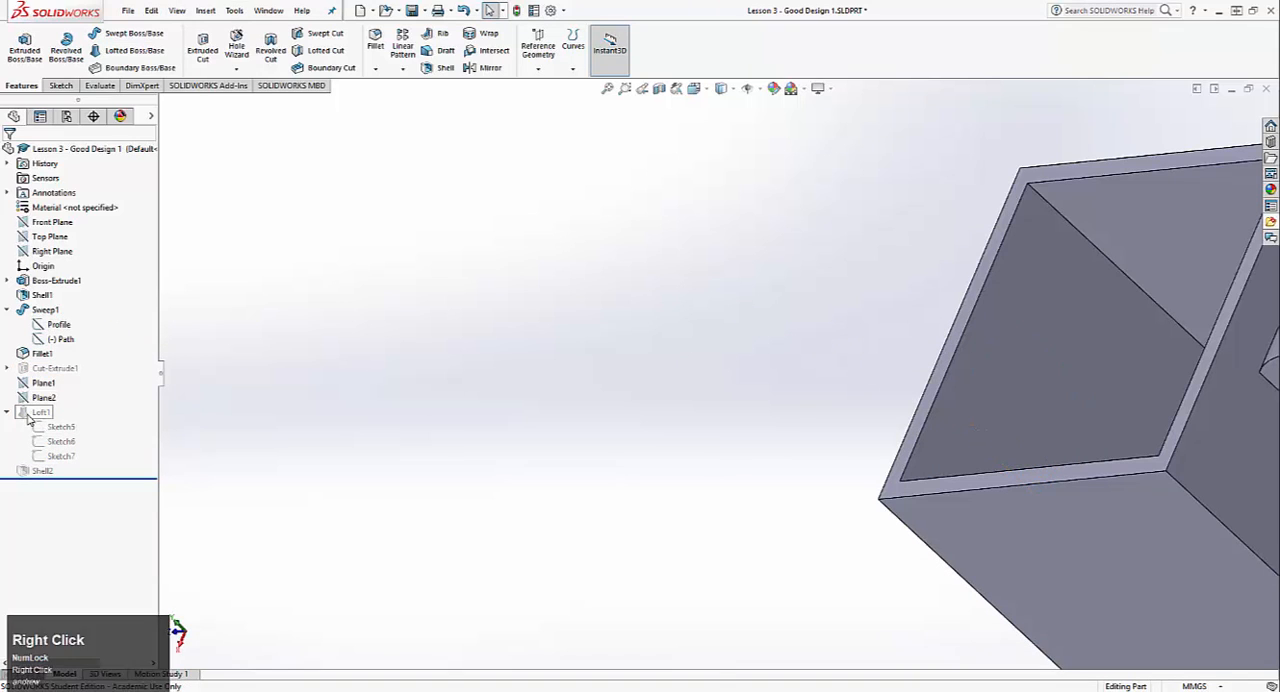
left_click(505, 392)
middle_click_drag(475, 409, 875, 445)
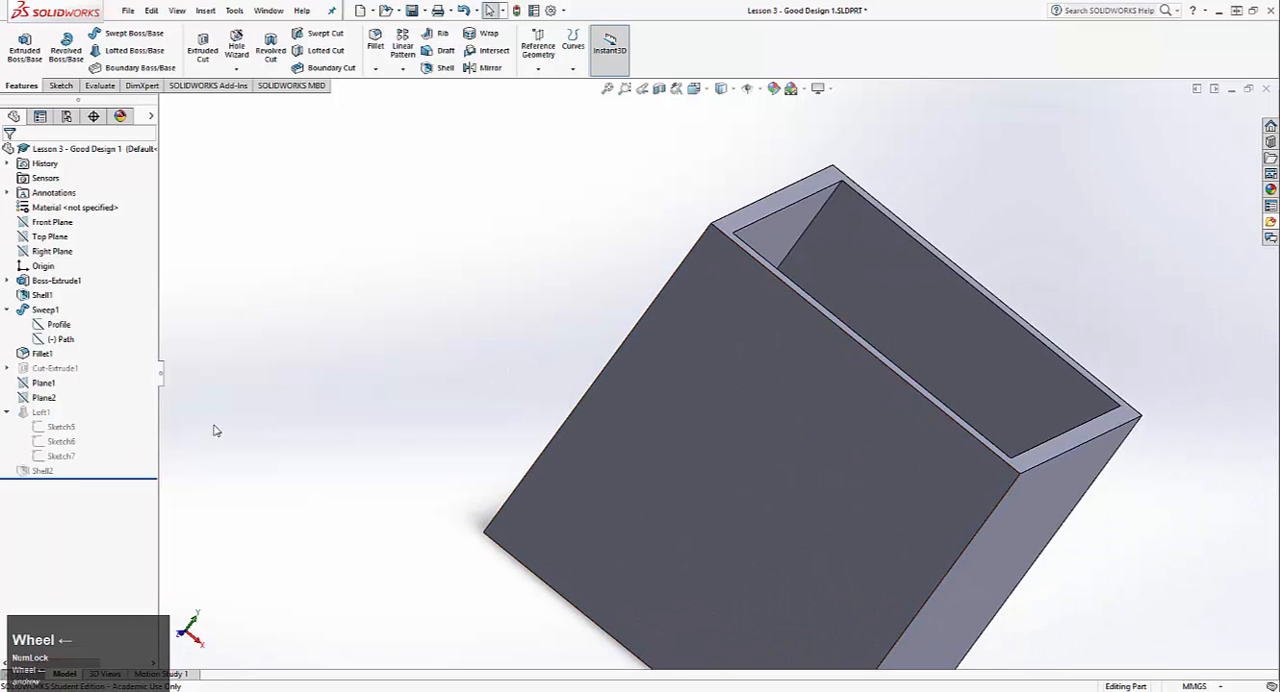
Step: Try to open Sketch5, the loft's profile on the mug wall, for editing
right_click(33, 413)
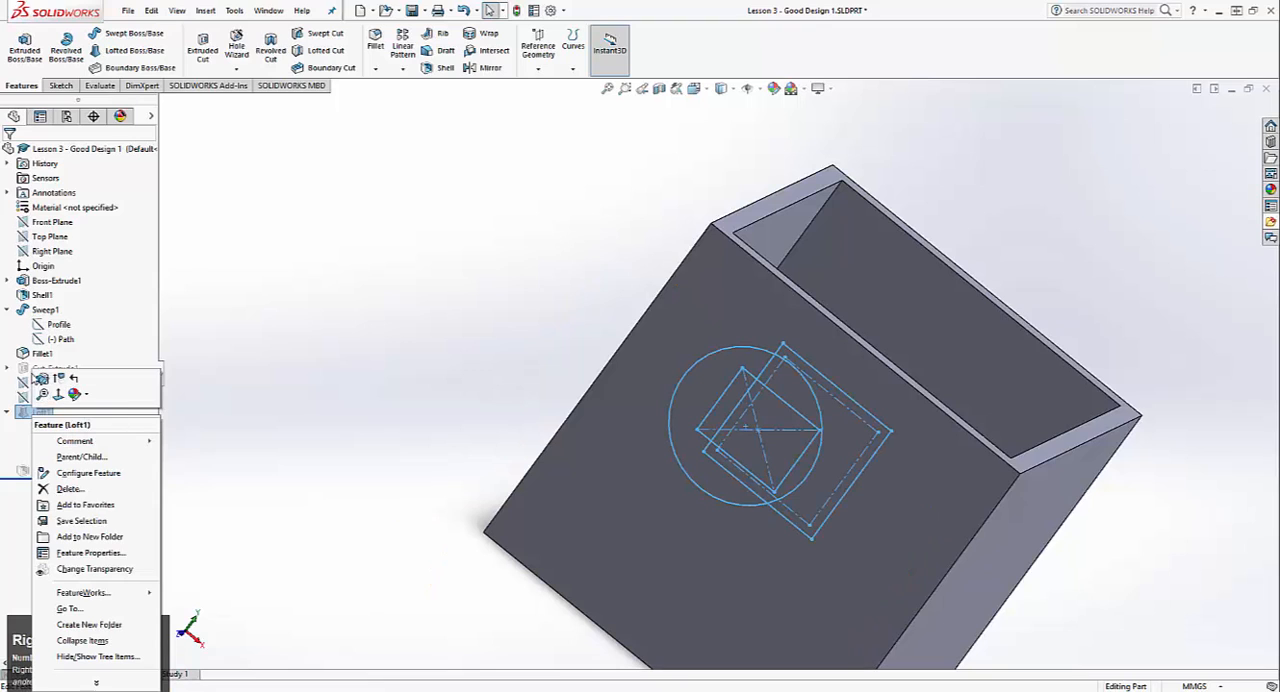
left_click(7, 412)
right_click(45, 427)
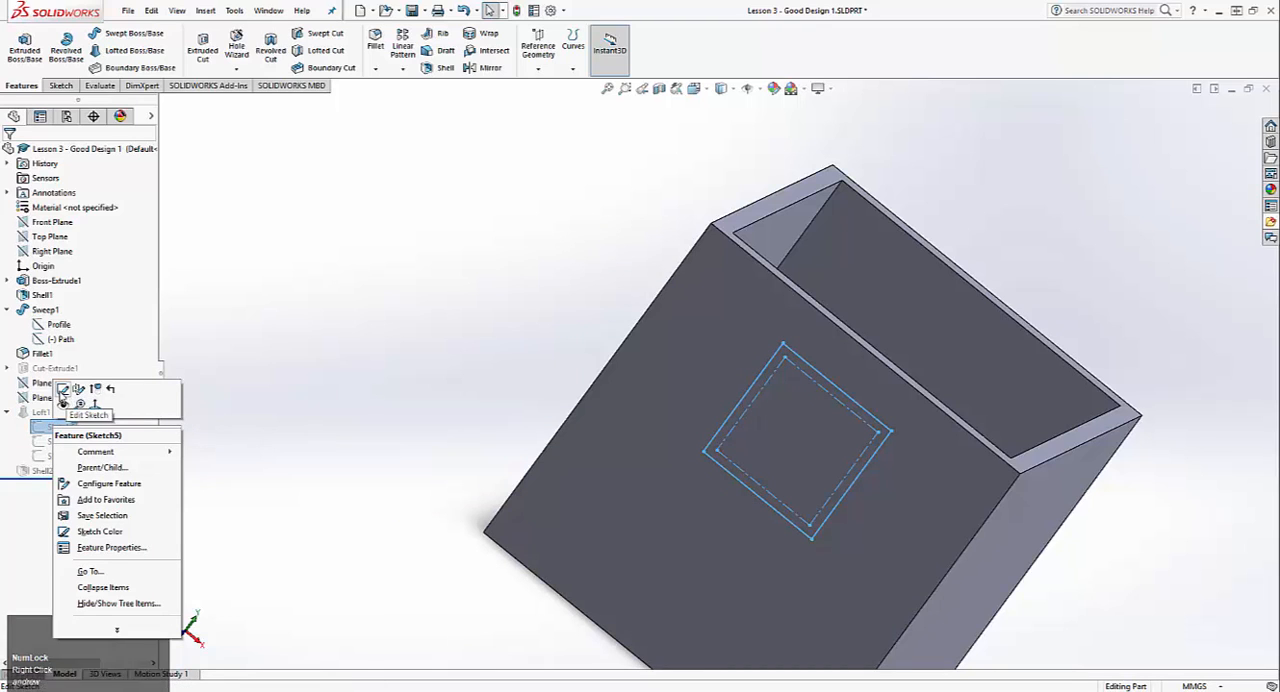
left_click(63, 390)
left_click(720, 353)
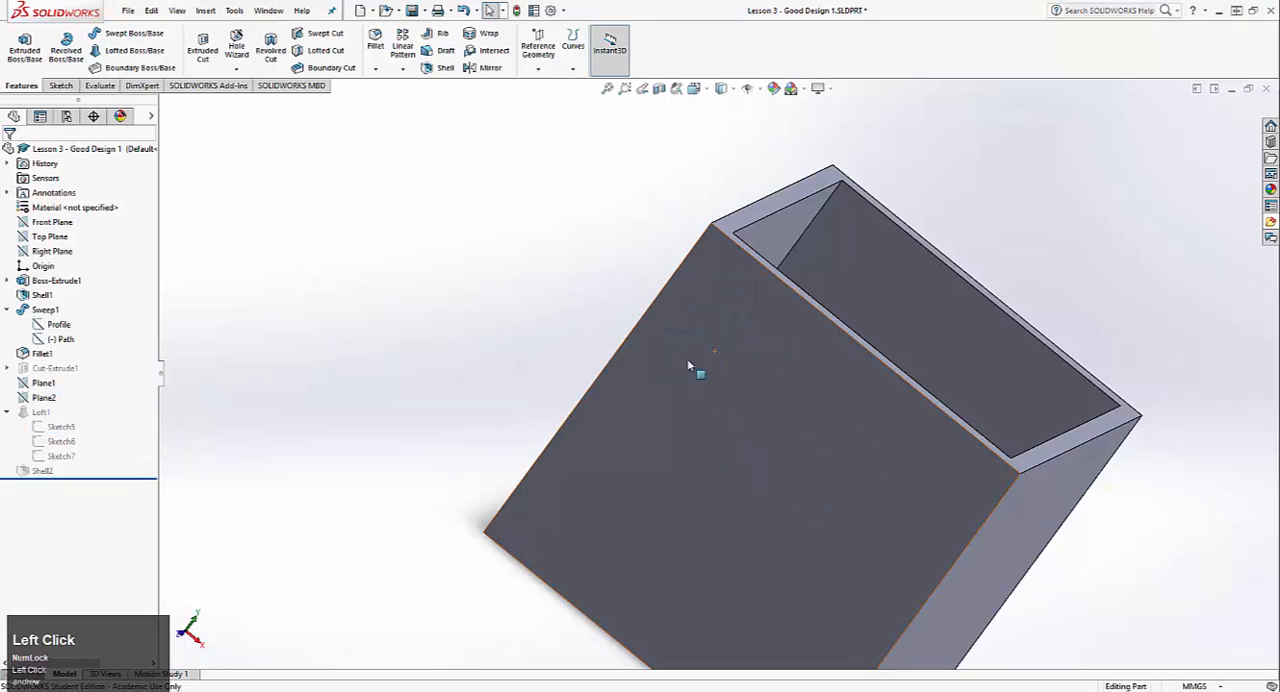
Step: Unsuppress Cut-Extrude1 and the loft profile Sketch5, leaving the loft and Shell2 suppressed
right_click(52, 368)
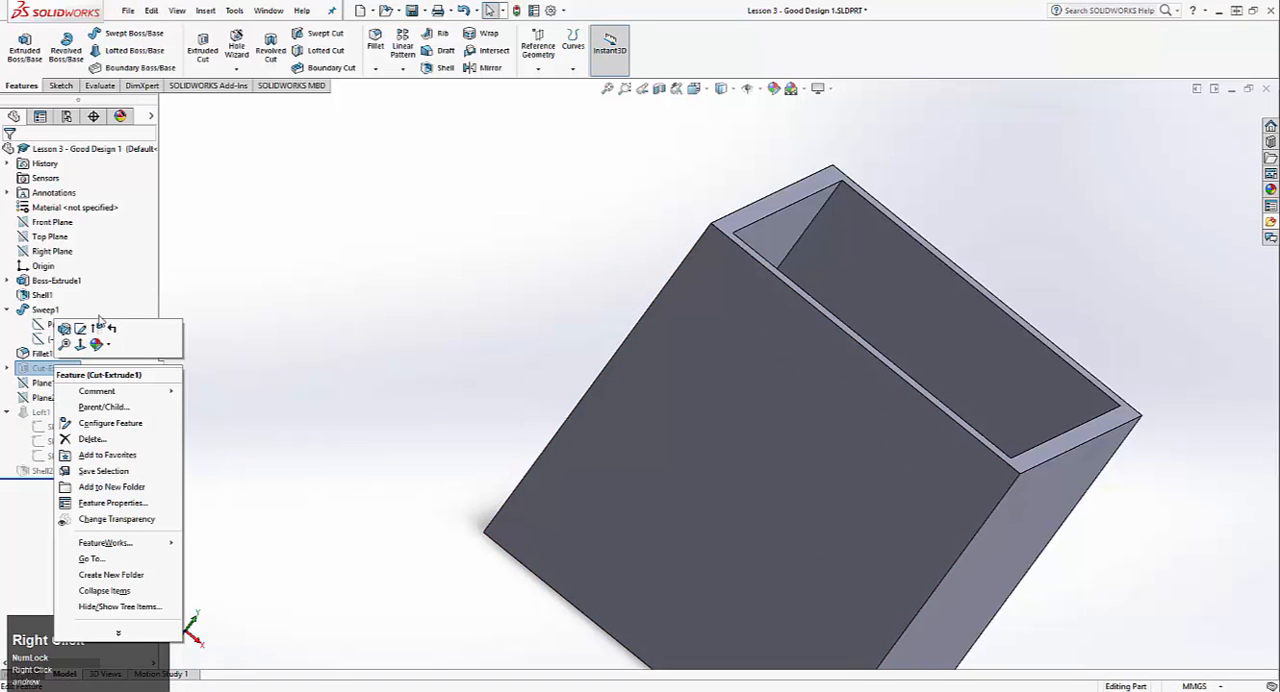
left_click(100, 322)
left_click(60, 427)
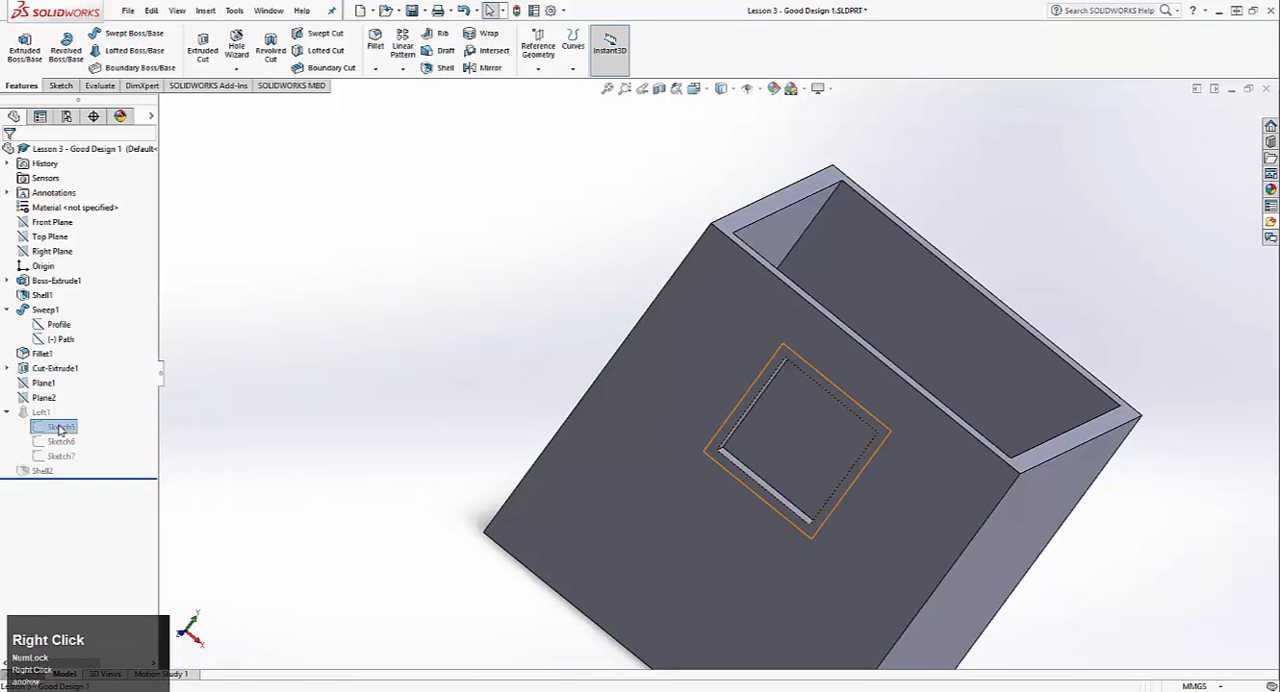
right_click(60, 427)
left_click(63, 390)
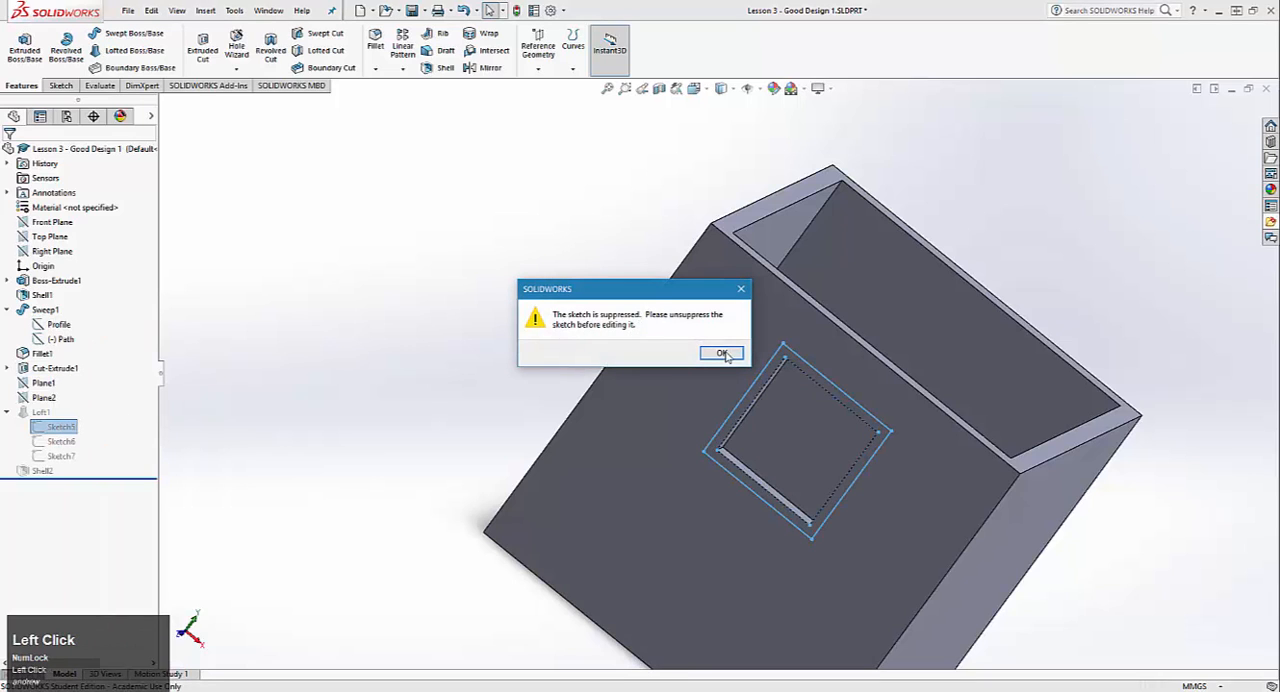
left_click(722, 354)
right_click(60, 427)
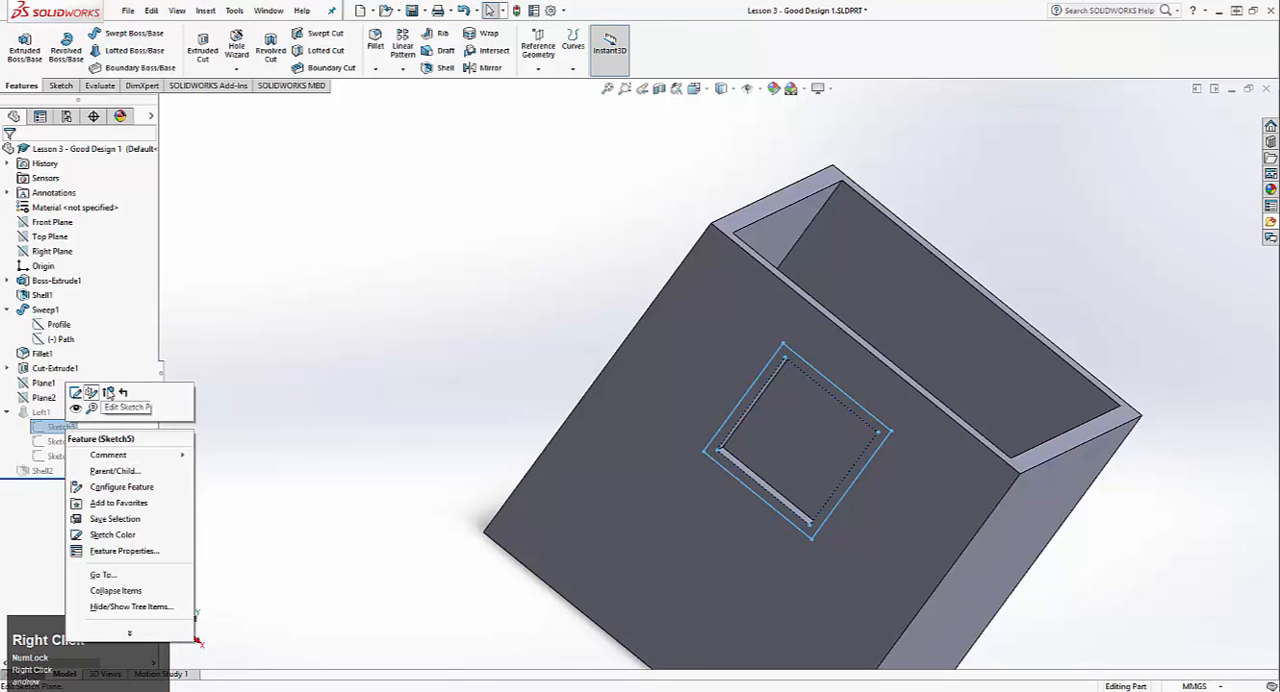
left_click(109, 393)
Step: Edit Sketch5 and delete all of its geometry, both the offset outer square and the inner construction square
right_click(63, 431)
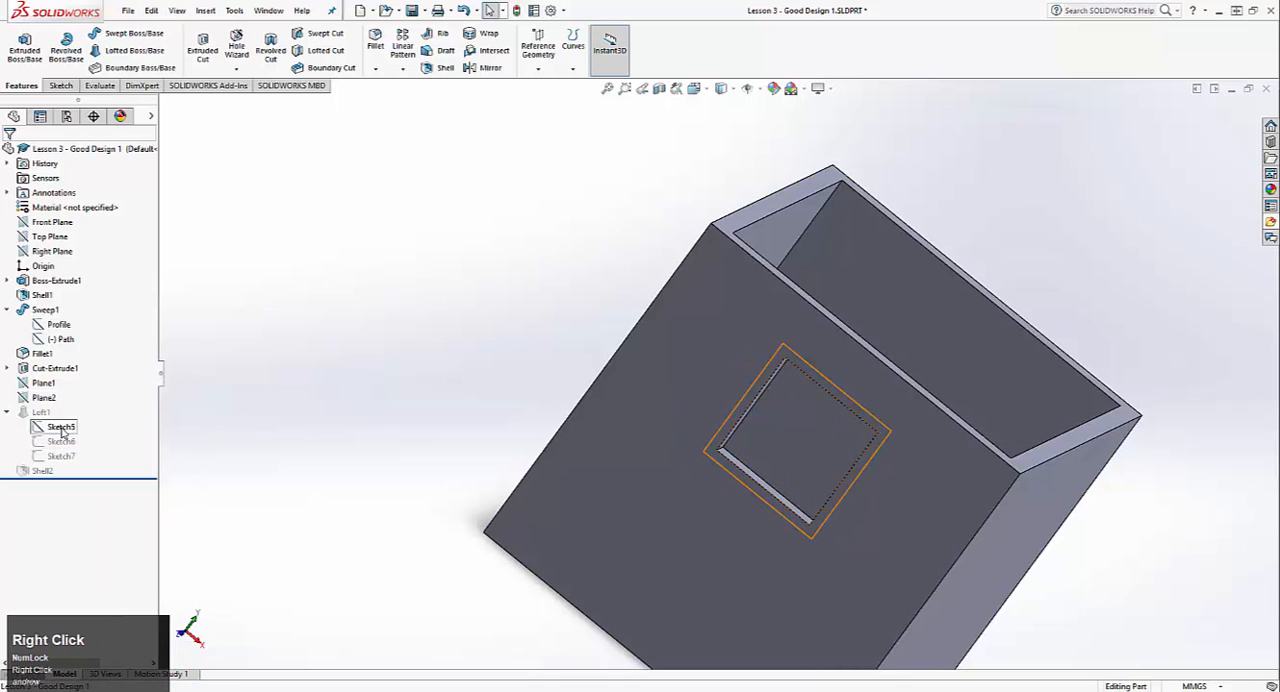
left_click(70, 390)
scroll(843, 395, "up", 3)
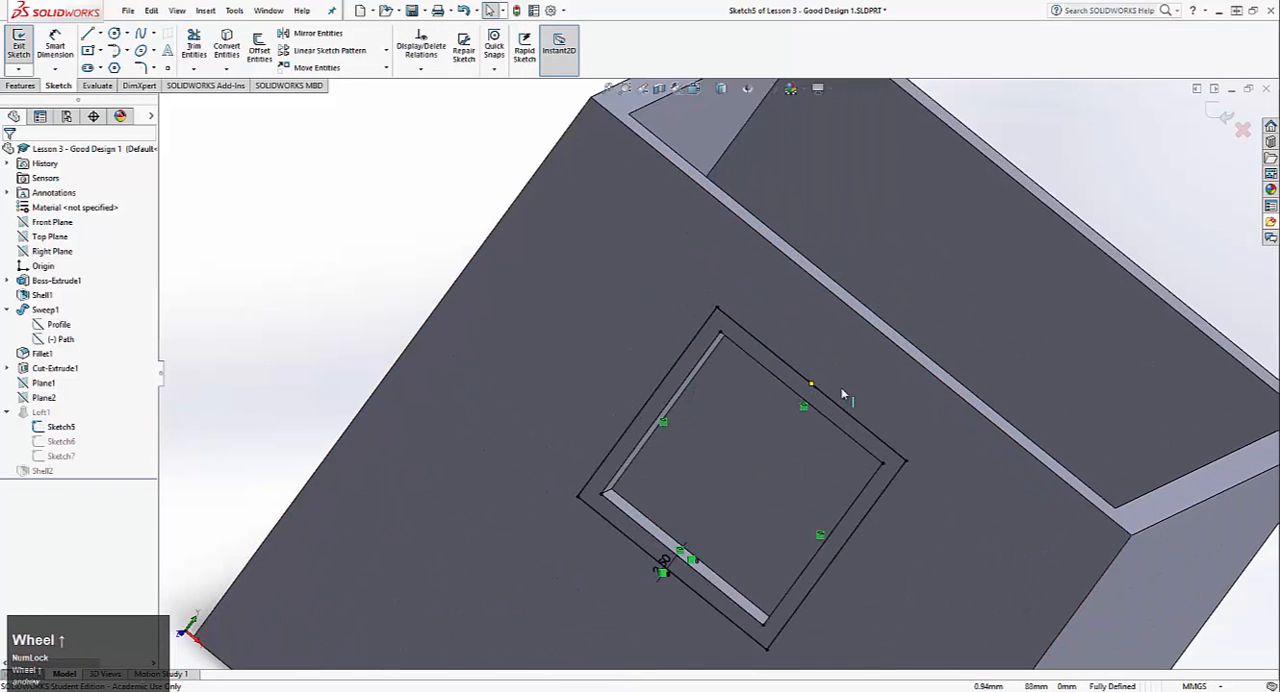
middle_click_drag(751, 411, 774, 398)
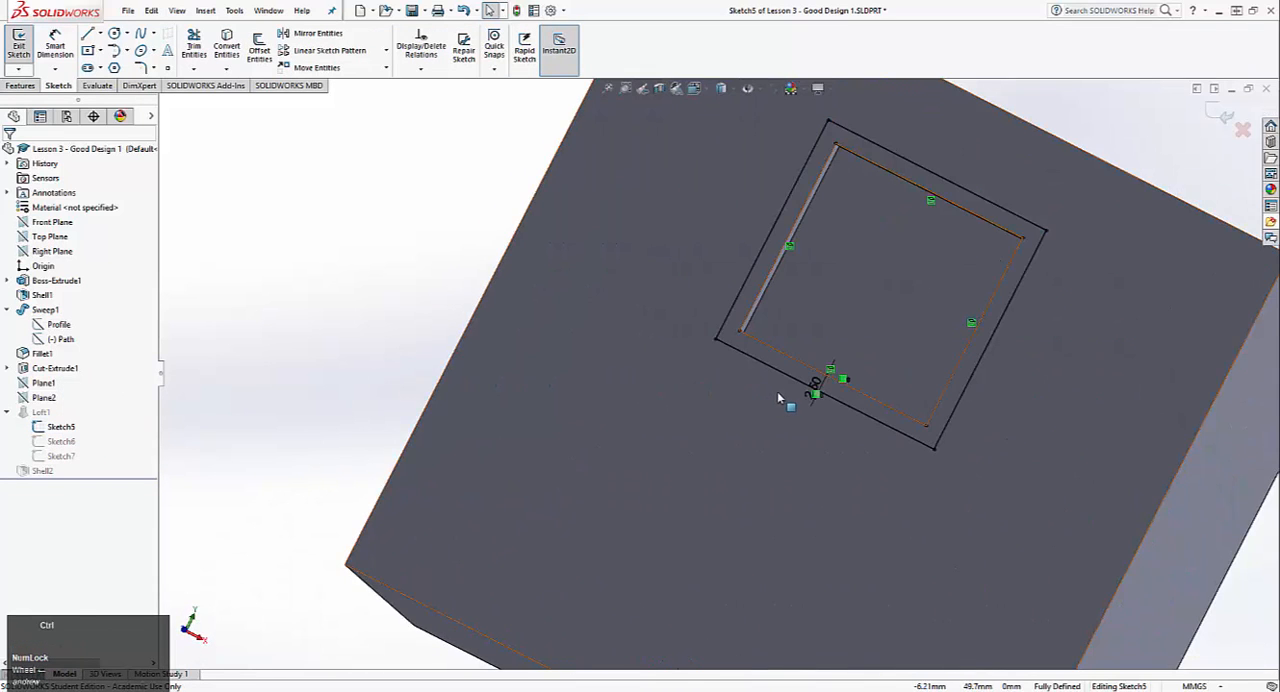
key("ctrl+8")
scroll(731, 214, "up", 4)
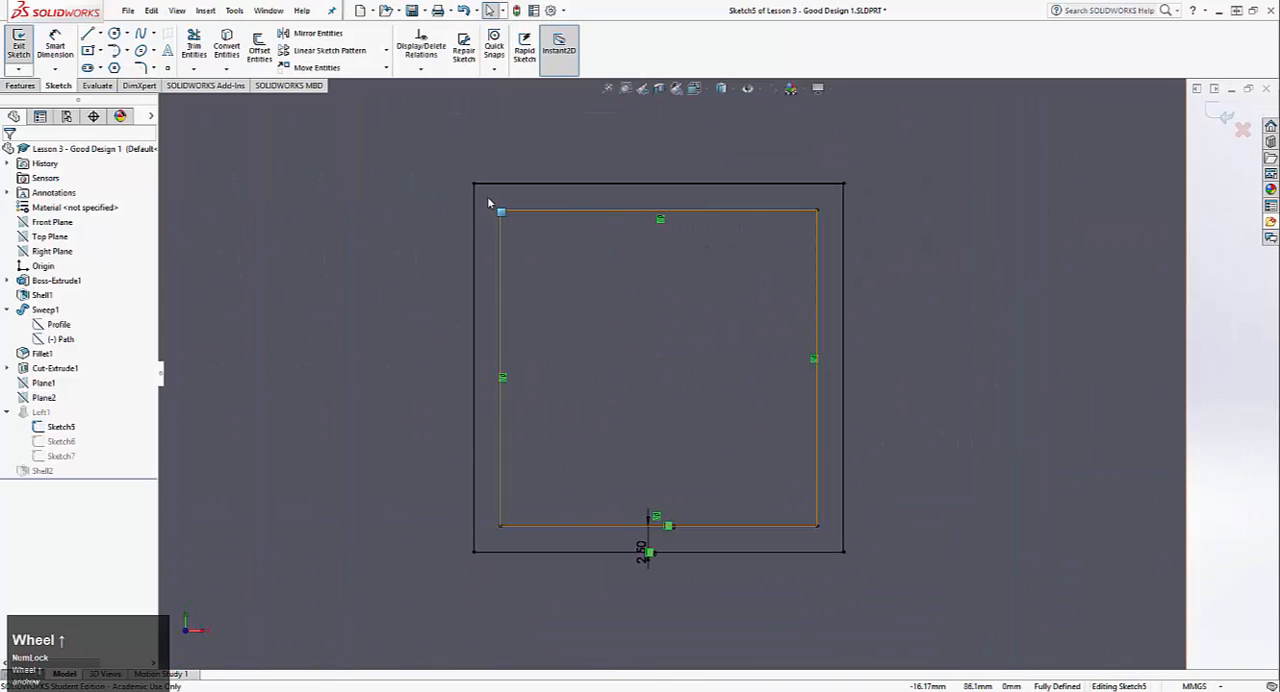
left_click(417, 151)
left_click_drag(810, 527, 896, 598)
key("Delete")
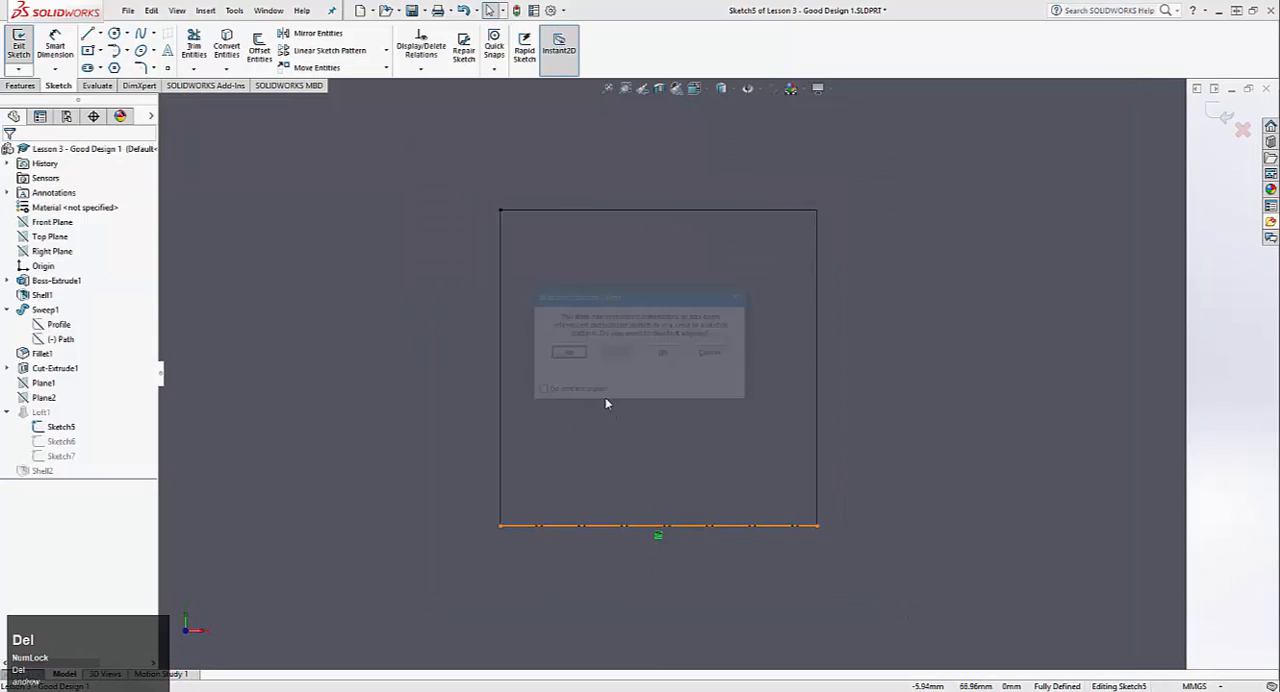
left_click(566, 353)
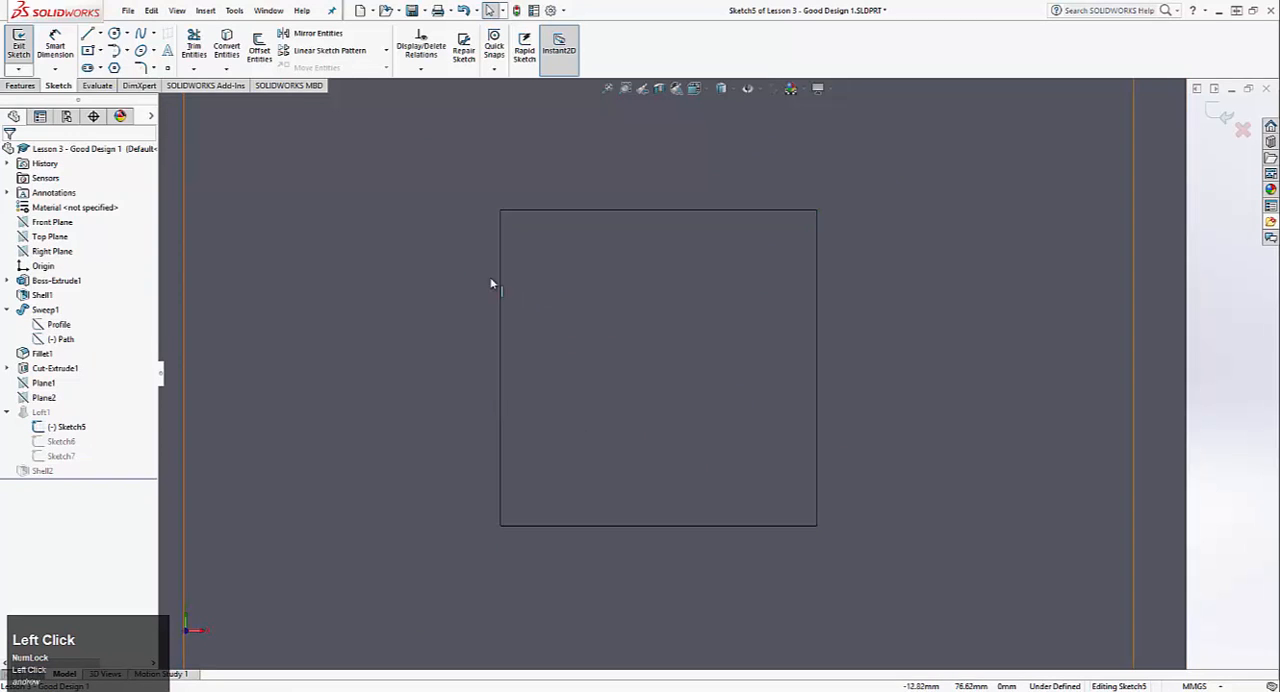
Step: Convert the square of Sketch4 under Cut-Extrude1 into entities of Sketch5
left_click(227, 50)
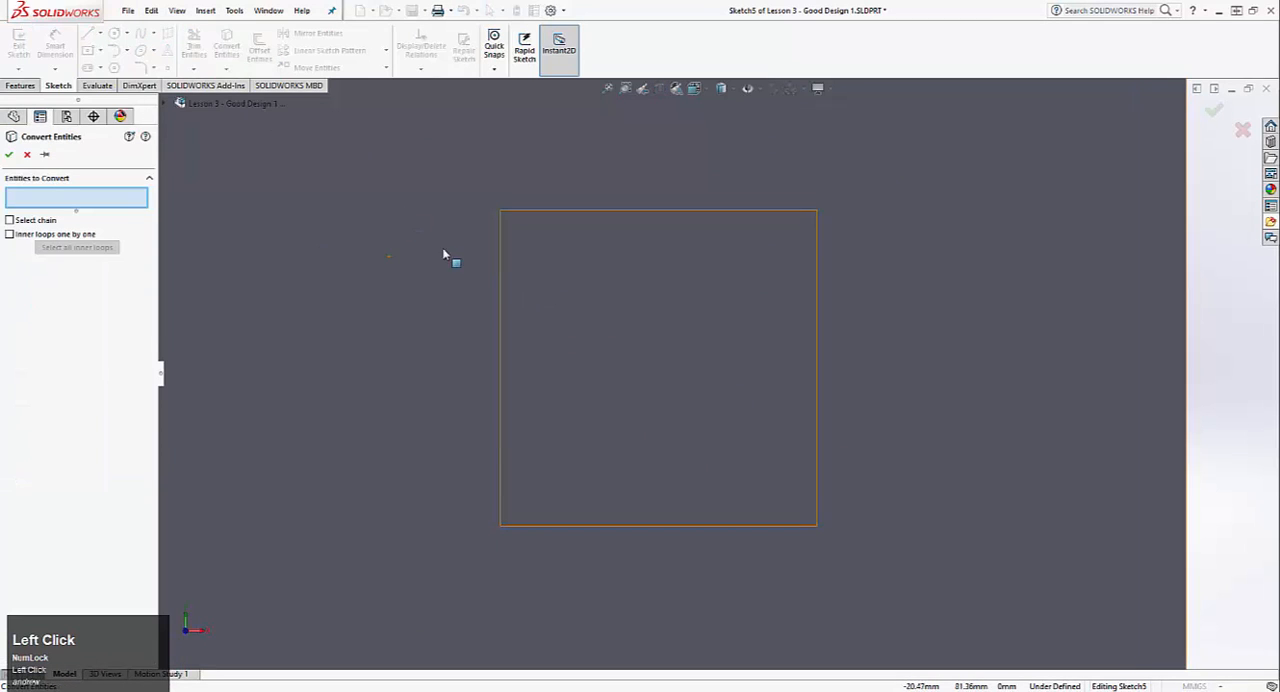
middle_click_drag(449, 257, 323, 270)
scroll(413, 263, "down", 3)
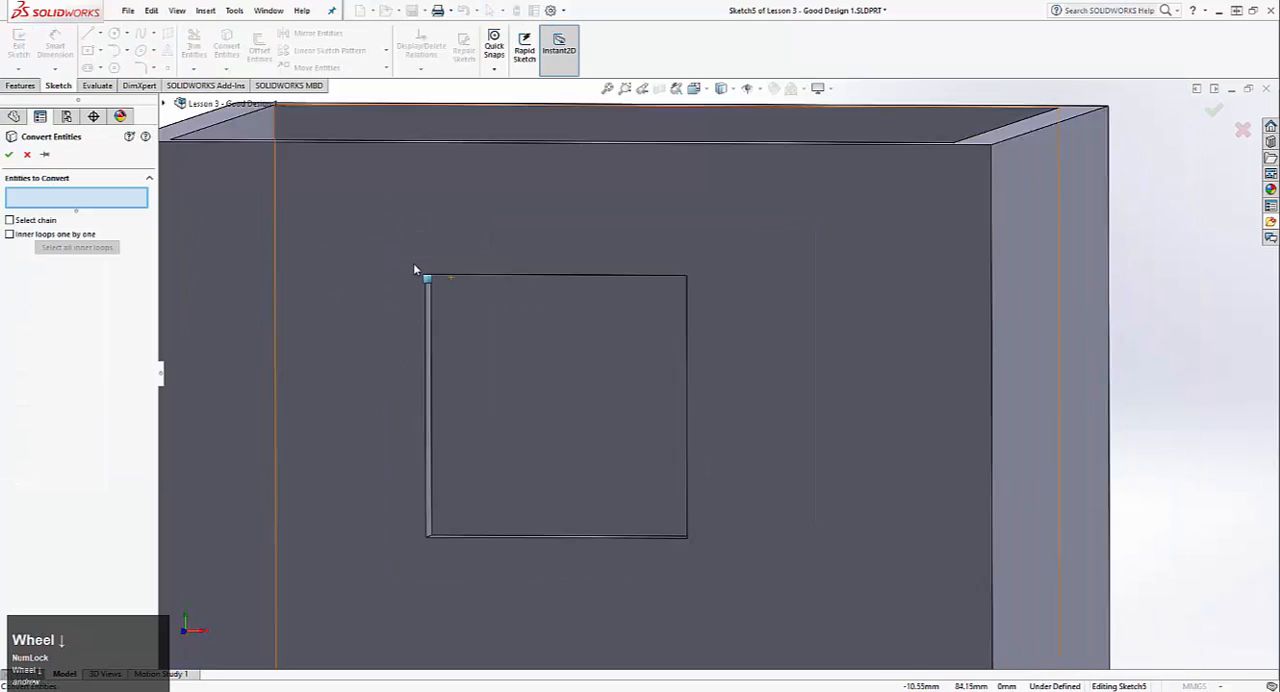
left_click(164, 104)
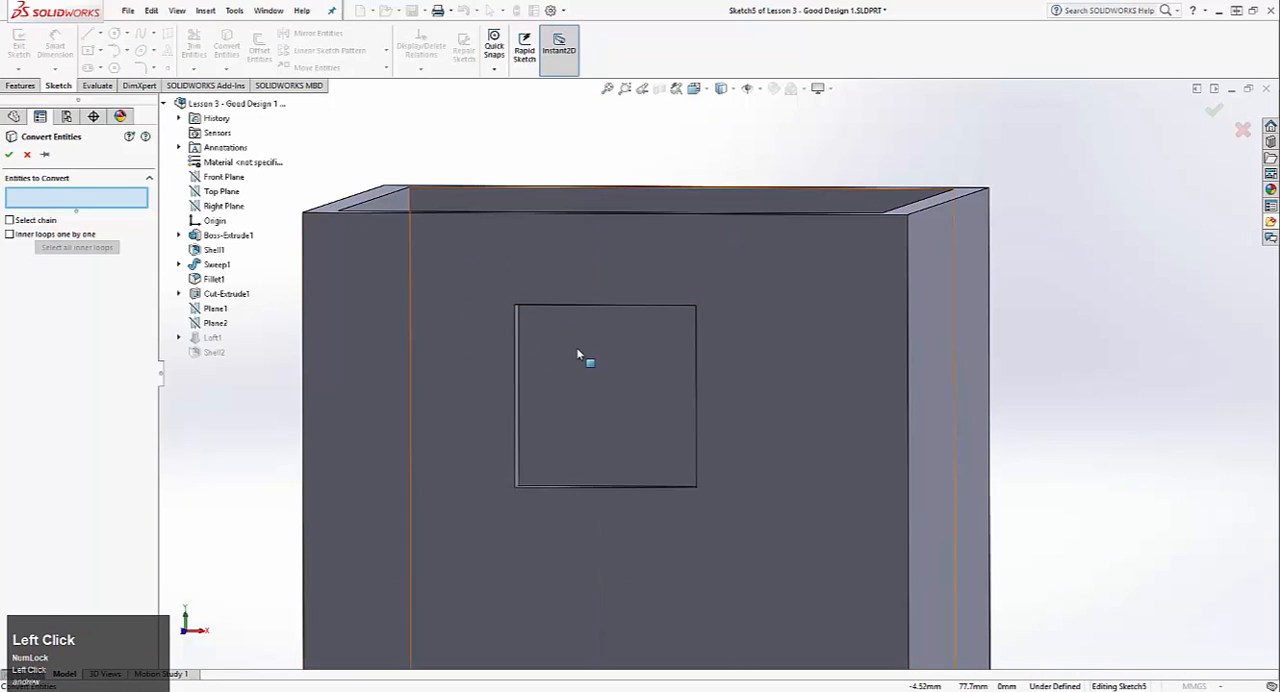
middle_click_drag(589, 331, 545, 328)
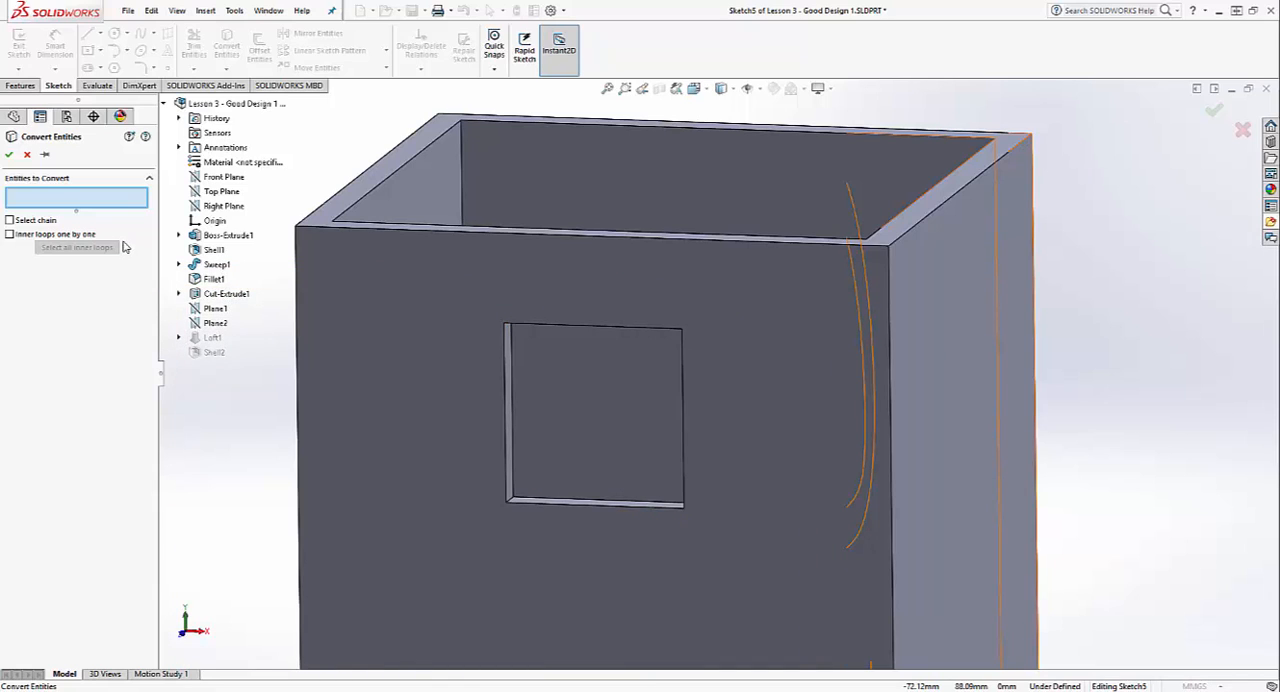
left_click(179, 294)
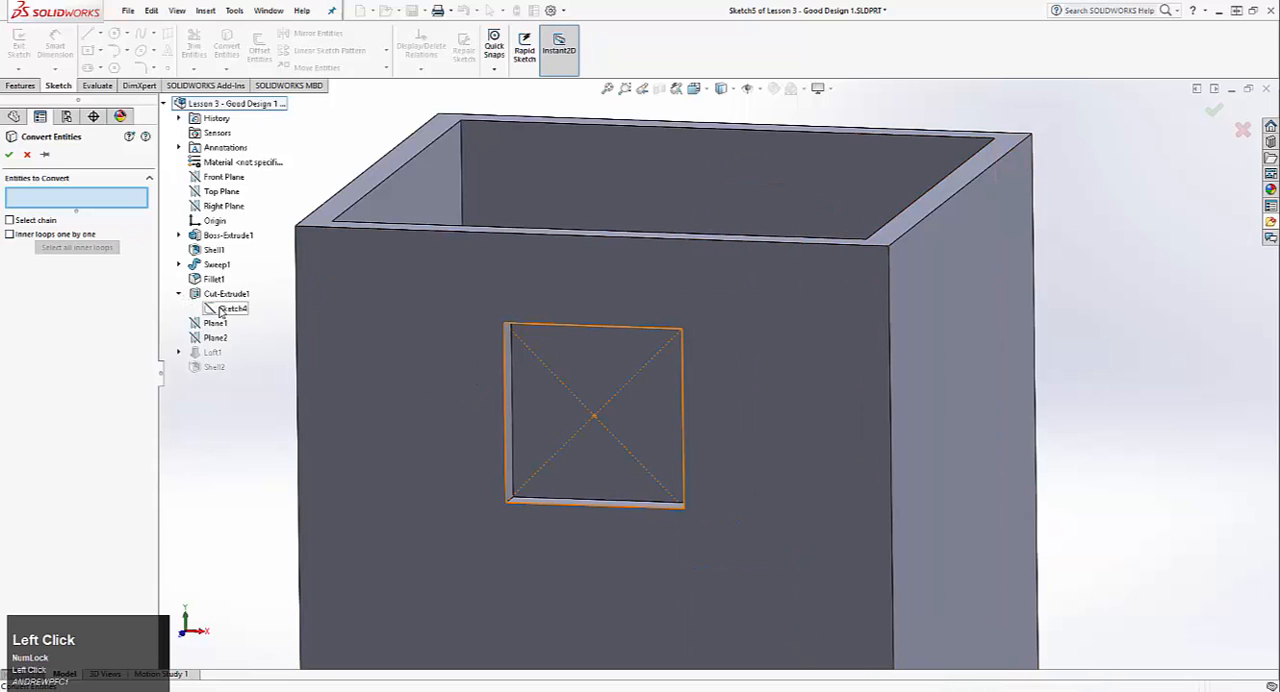
left_click(222, 309)
left_click(9, 155)
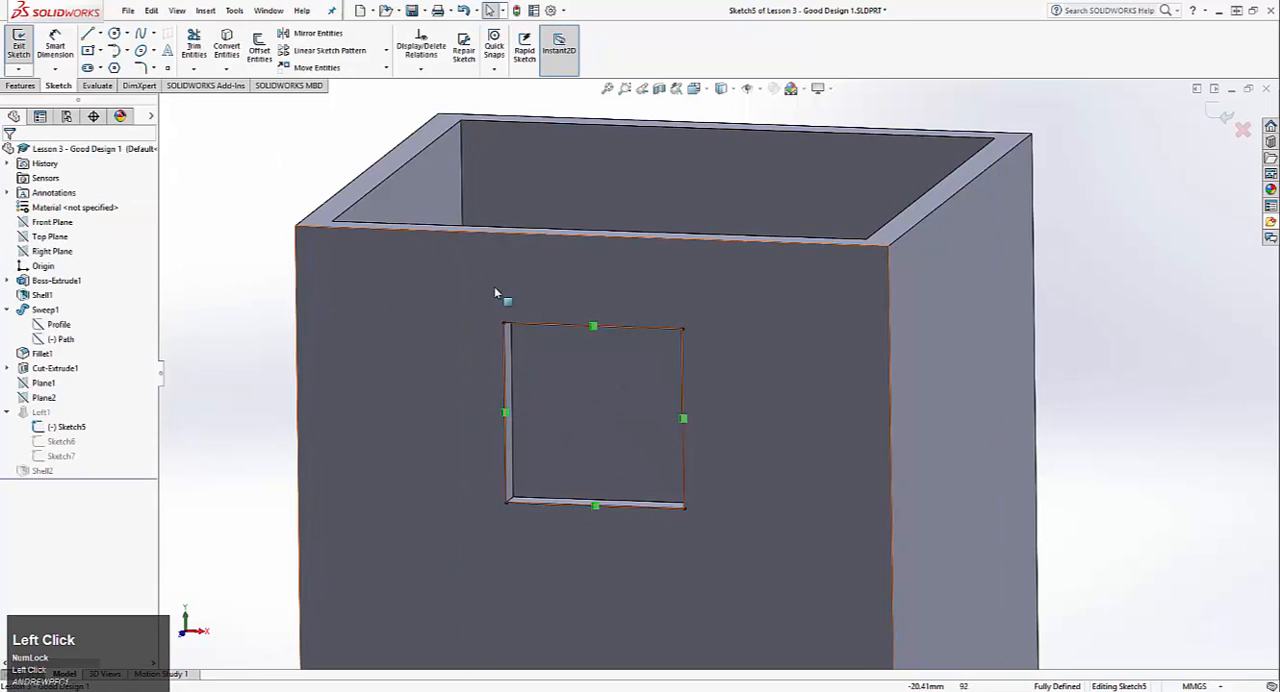
Step: Offset the converted square of Sketch5 outward by 2.5 mm
scroll(460, 290, "down", 3)
left_click(258, 50)
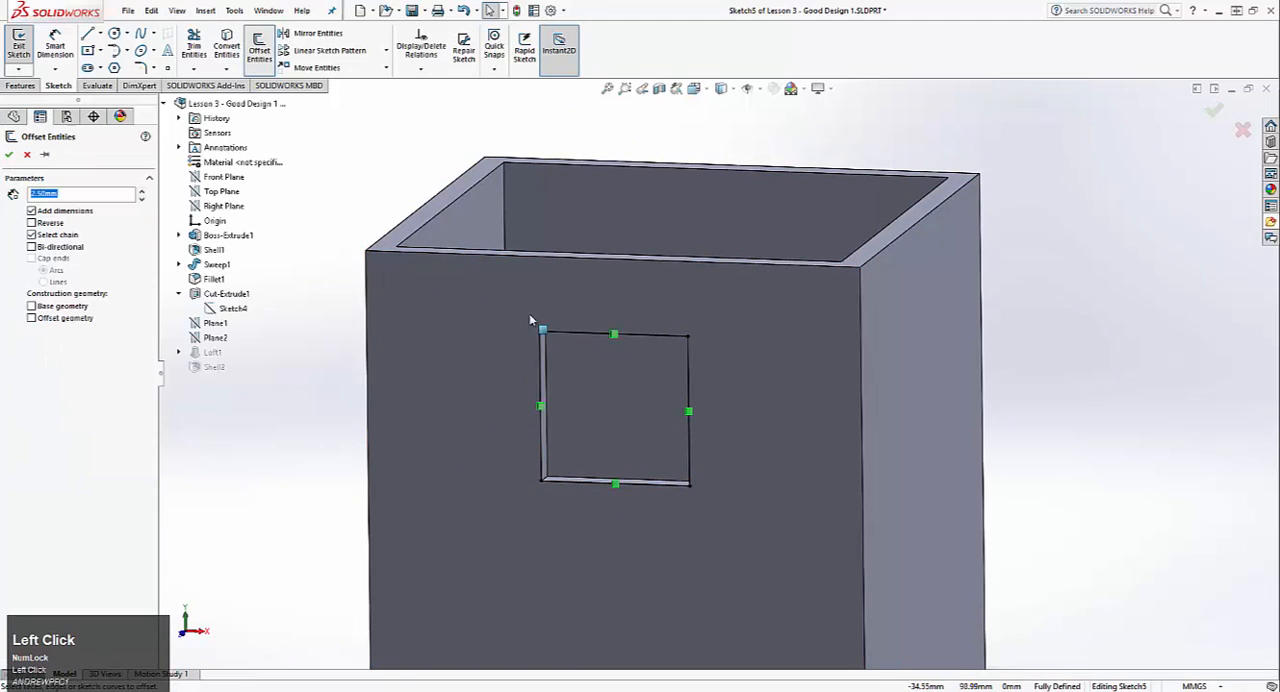
left_click(682, 483)
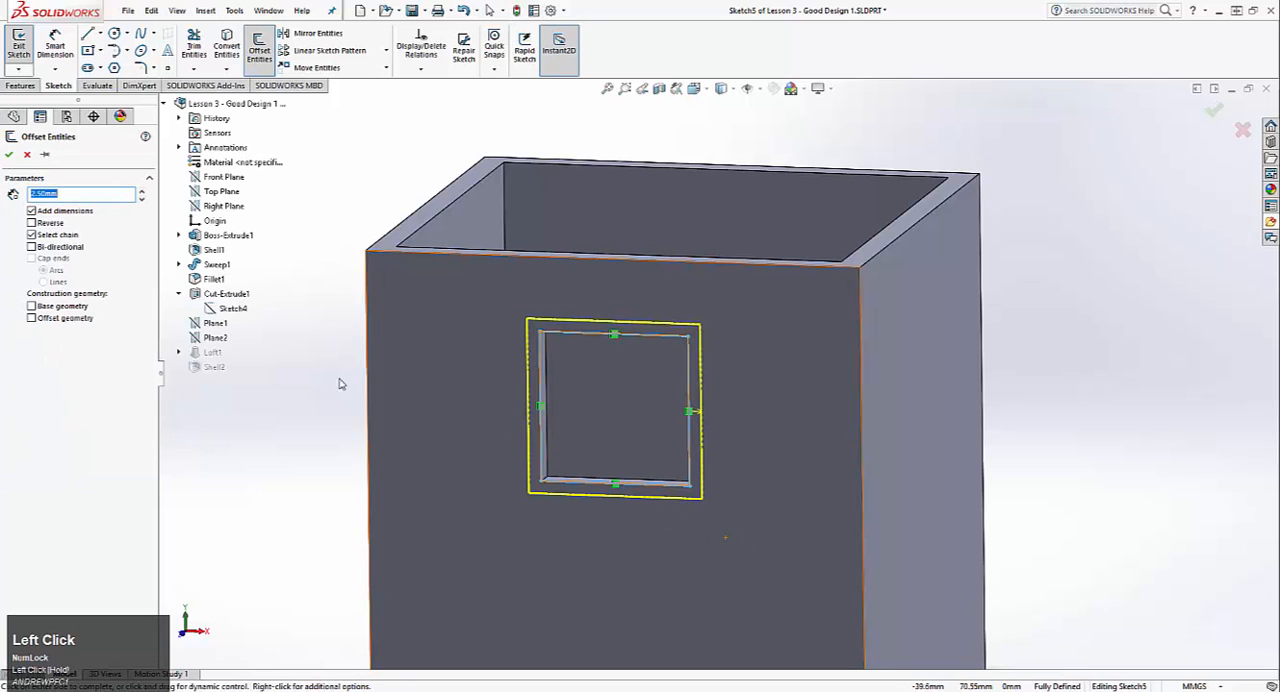
left_click(8, 154)
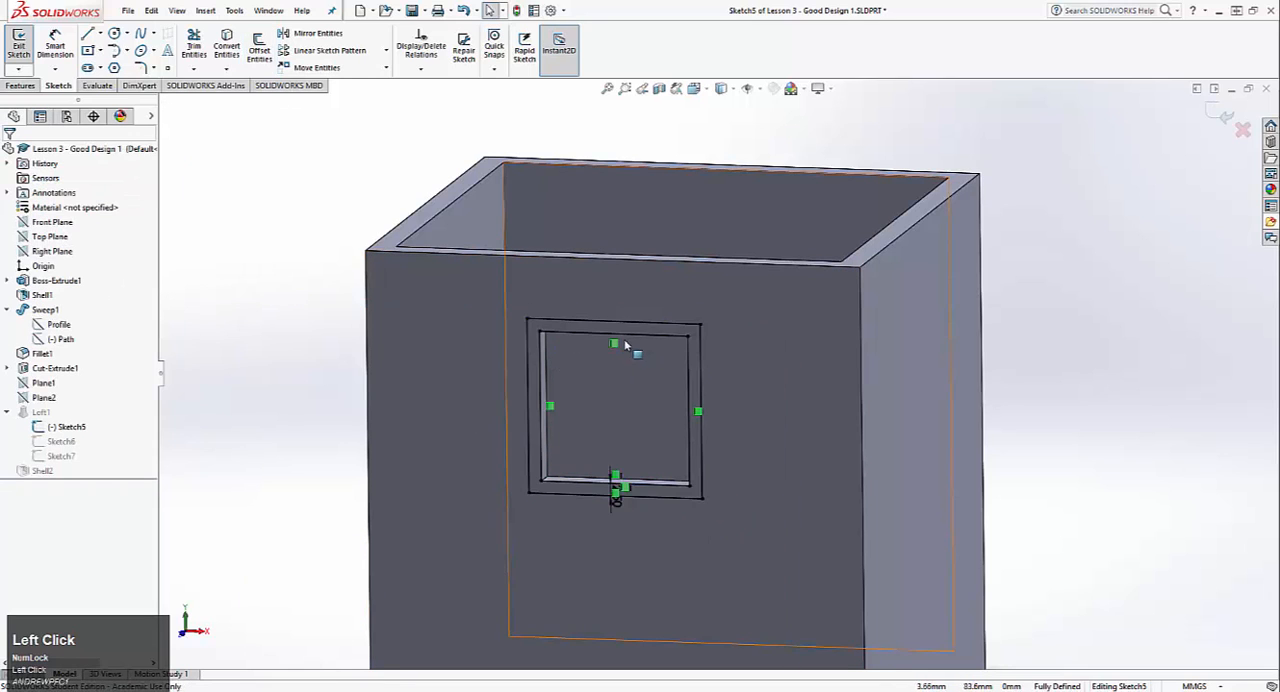
Step: Turn the four lines of the inner square into construction geometry and exit Sketch5
scroll(503, 323, "up", 4)
left_click(527, 350)
left_click_drag(503, 327, 746, 571)
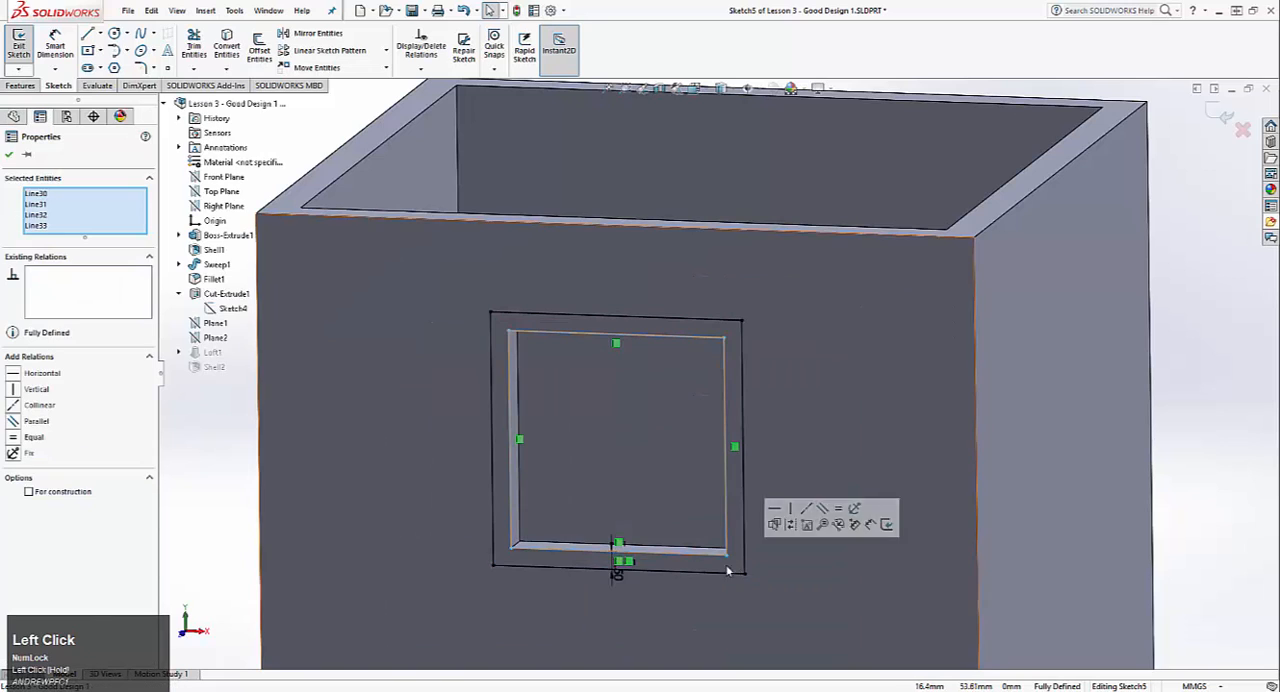
left_click(52, 494)
left_click(9, 154)
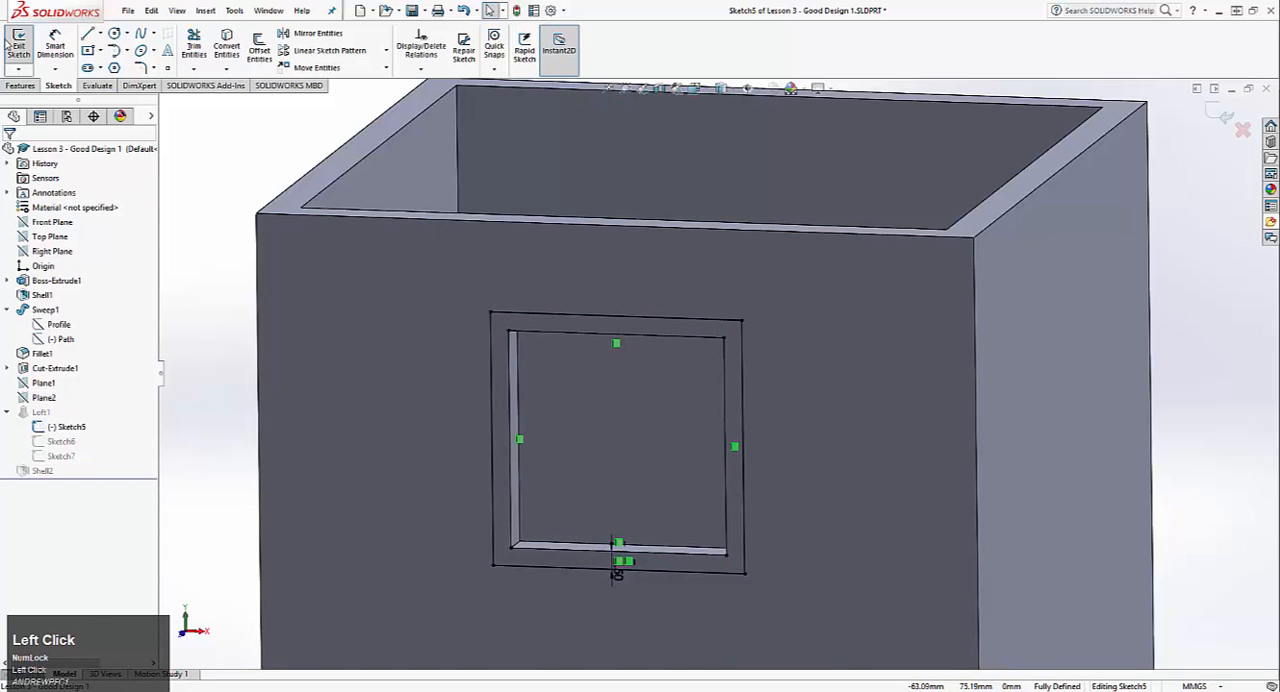
left_click(15, 45)
Step: Unsuppress Loft1 together with its profile sketches and dismiss the rebuild warning
scroll(481, 334, "down", 4)
right_click(52, 368)
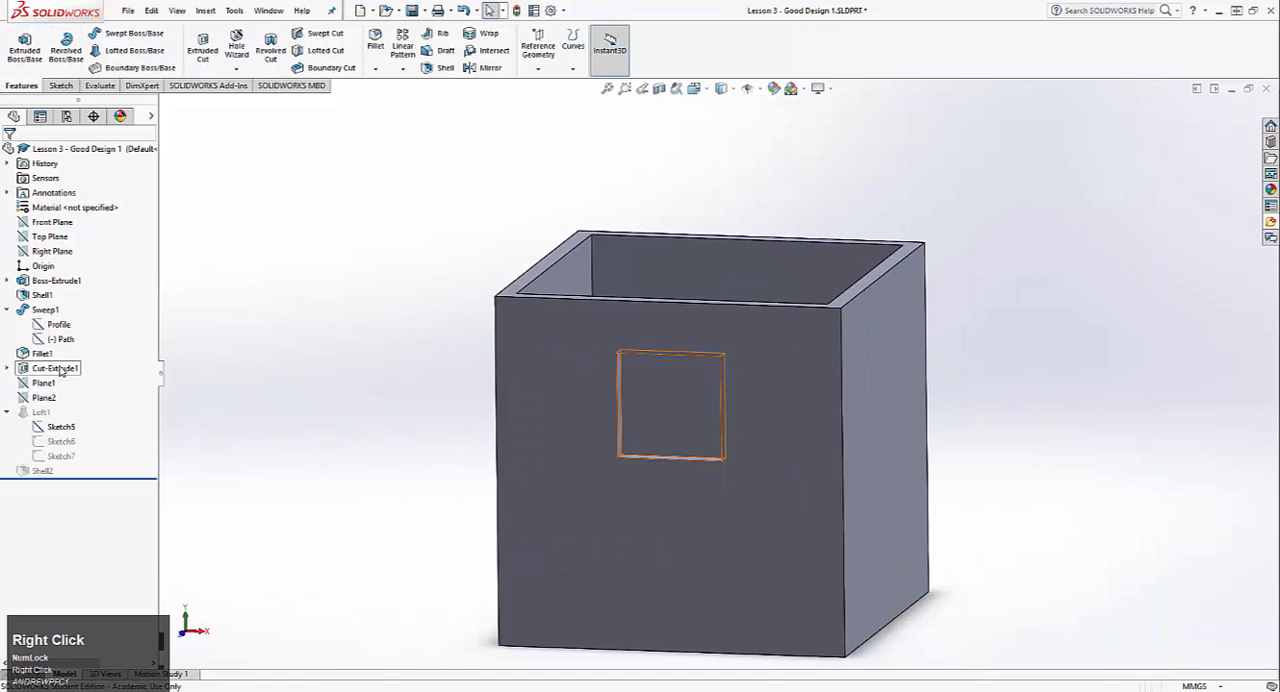
left_click(141, 408)
right_click(33, 413)
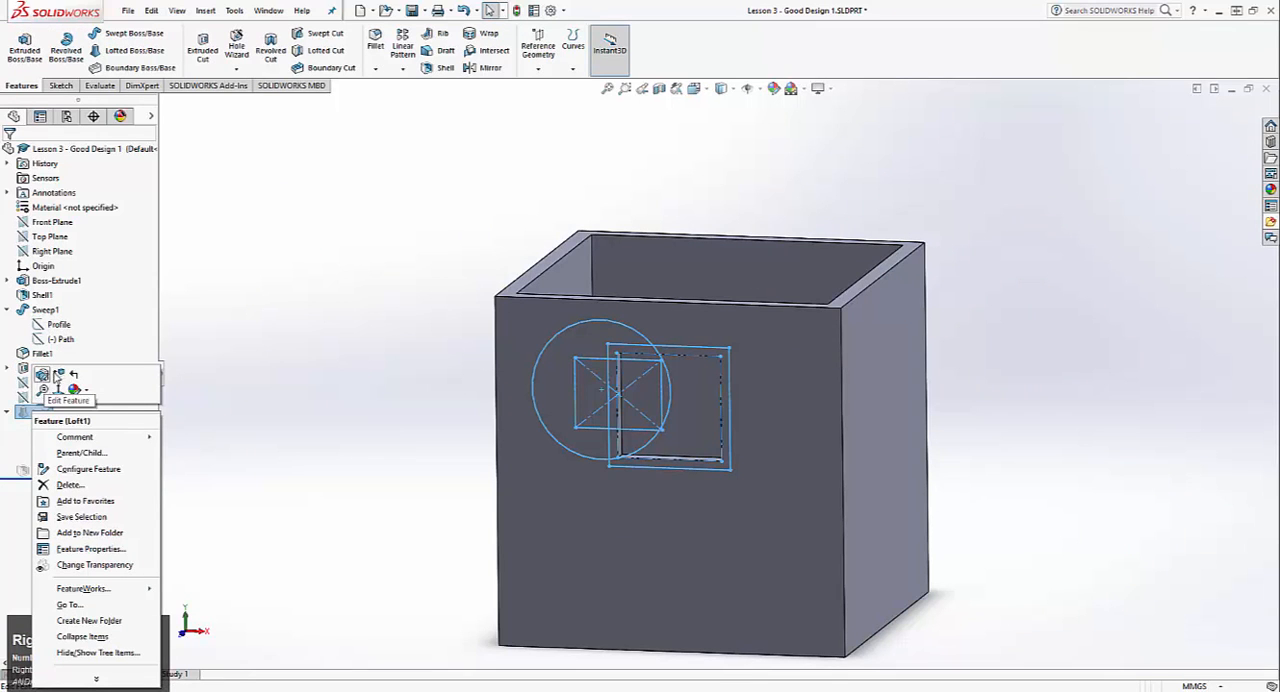
left_click(56, 376)
left_click(640, 358)
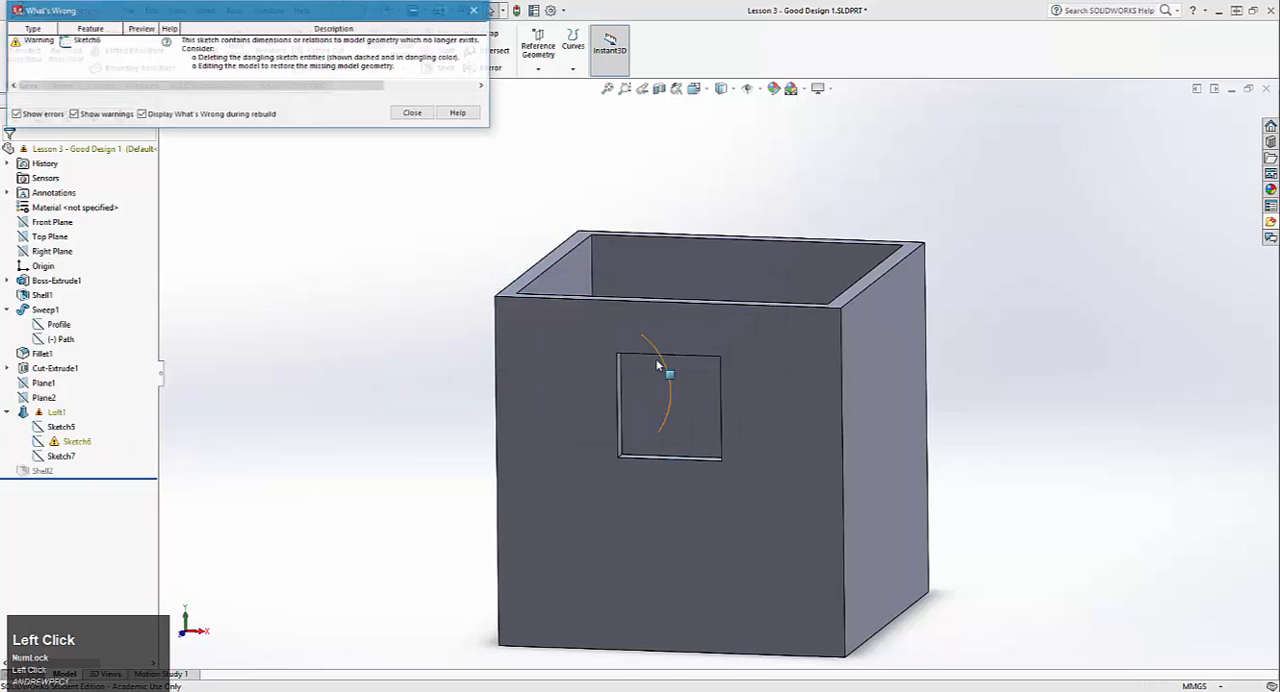
left_click(413, 113)
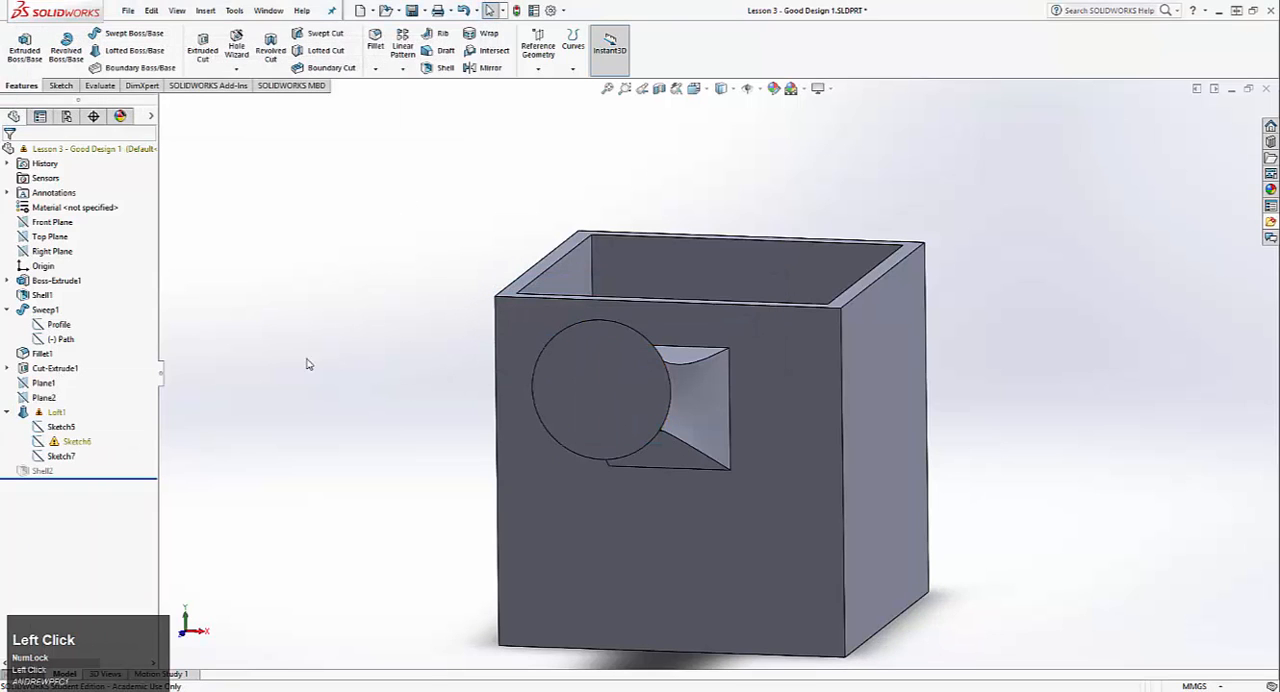
right_click(40, 472)
left_click(209, 273)
Step: Edit Sketch6 and delete the dangling vertical dimension that locates the rectangle's centre
right_click(72, 440)
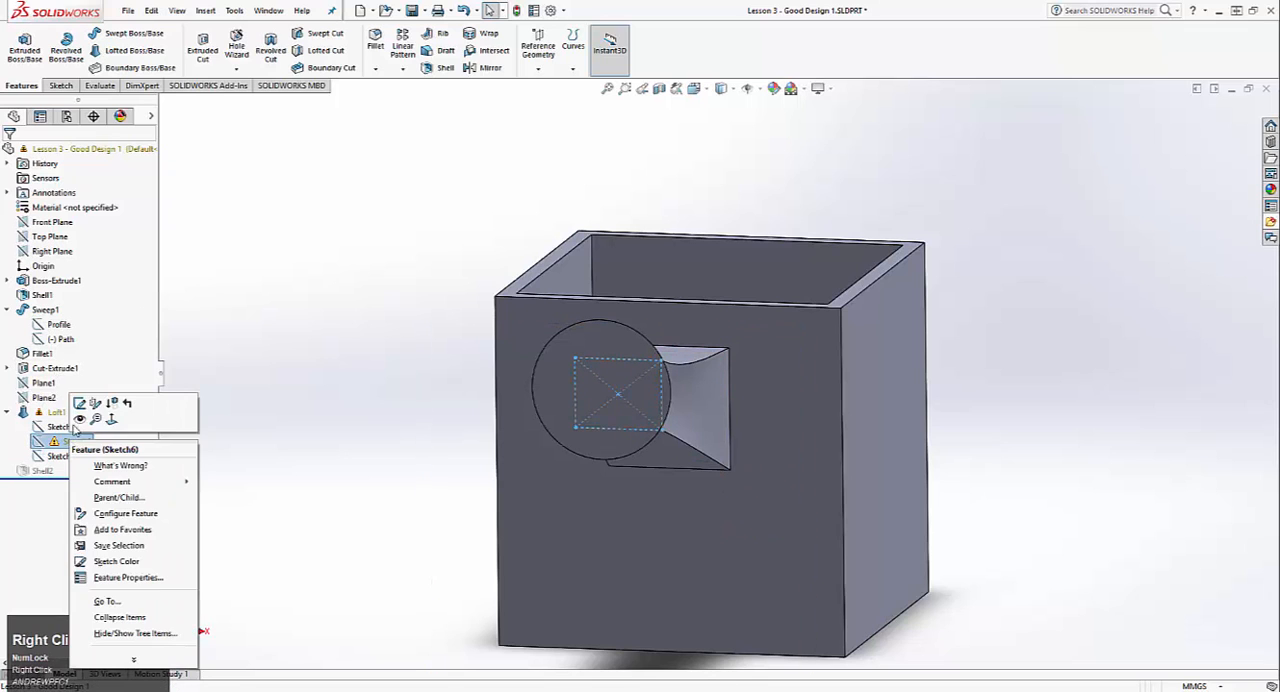
left_click(79, 403)
scroll(705, 438, "up", 3)
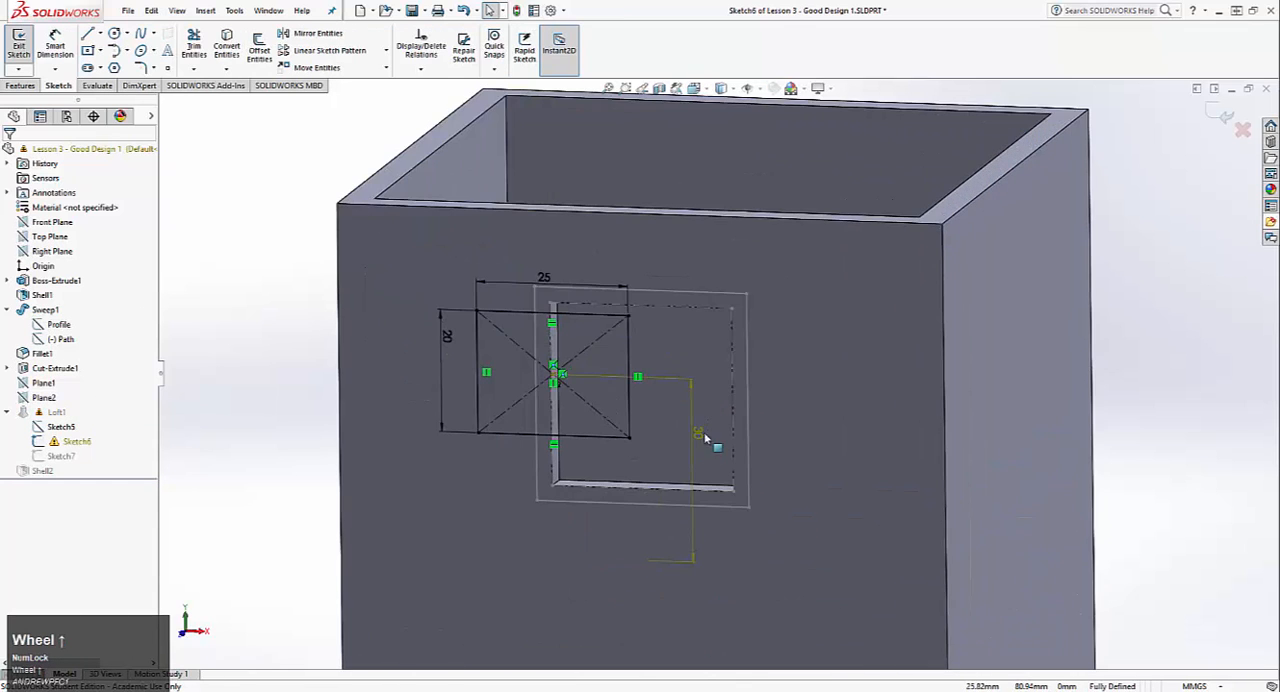
middle_click_drag(635, 425, 783, 326)
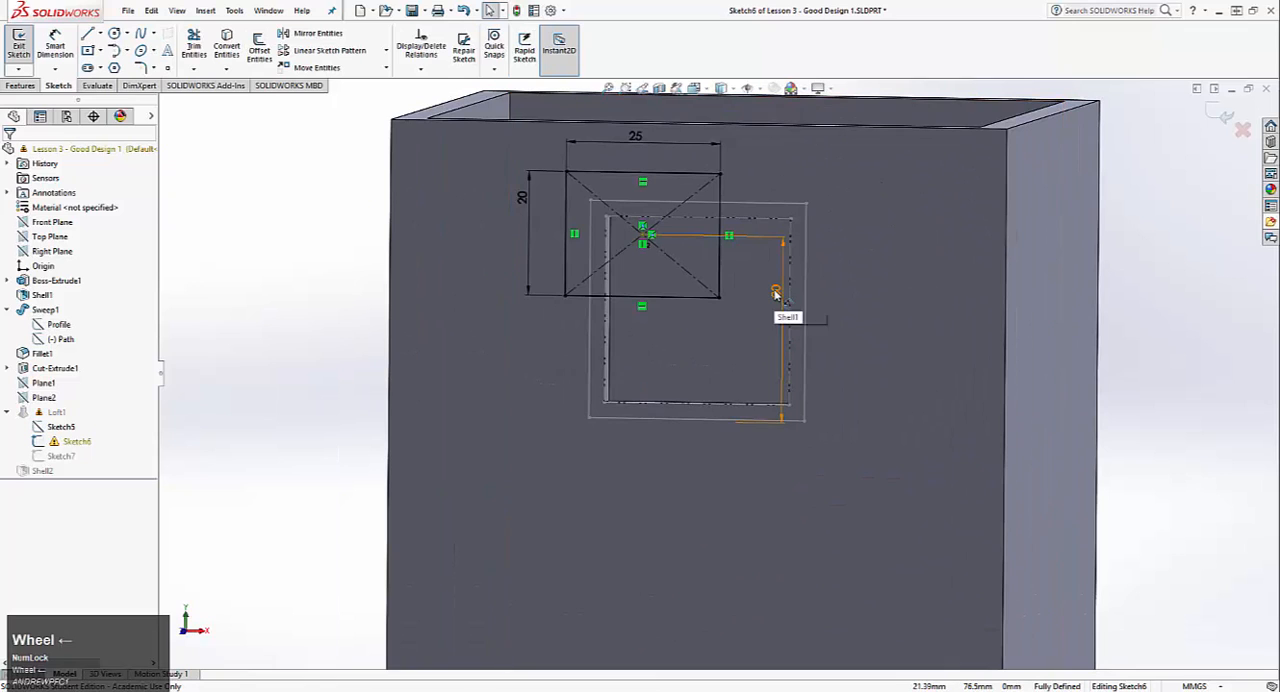
right_click(775, 294)
left_click(735, 311)
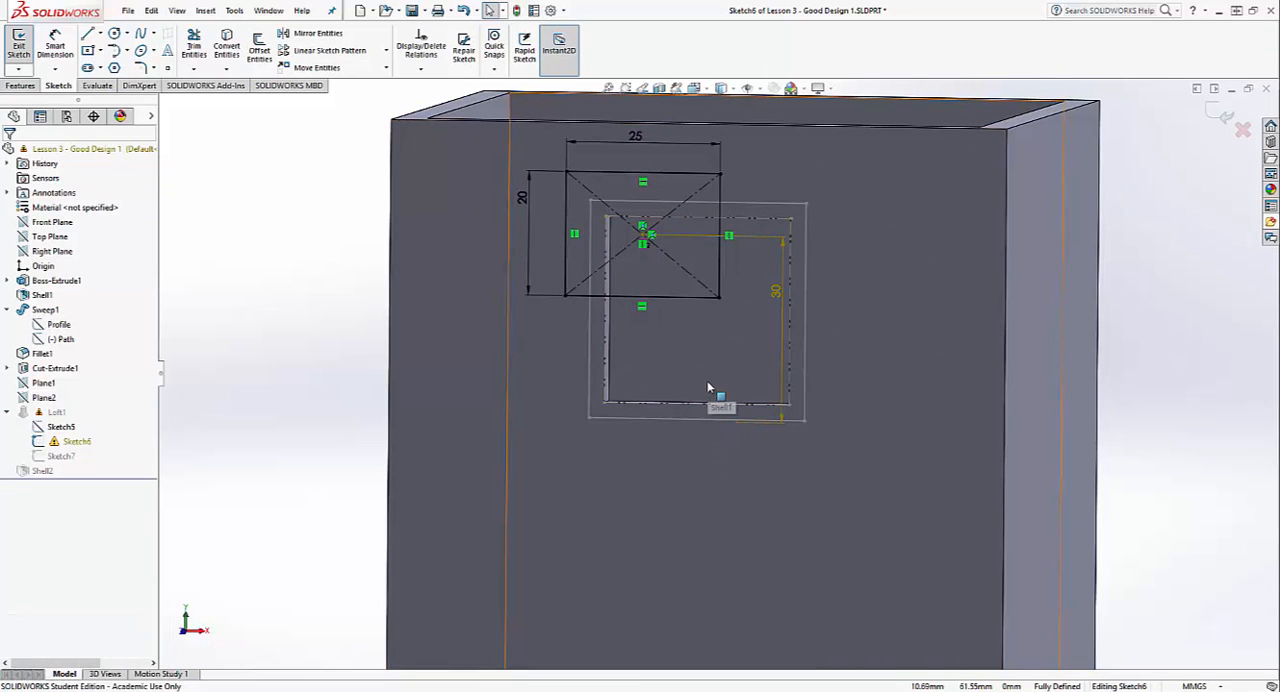
key("ctrl+8")
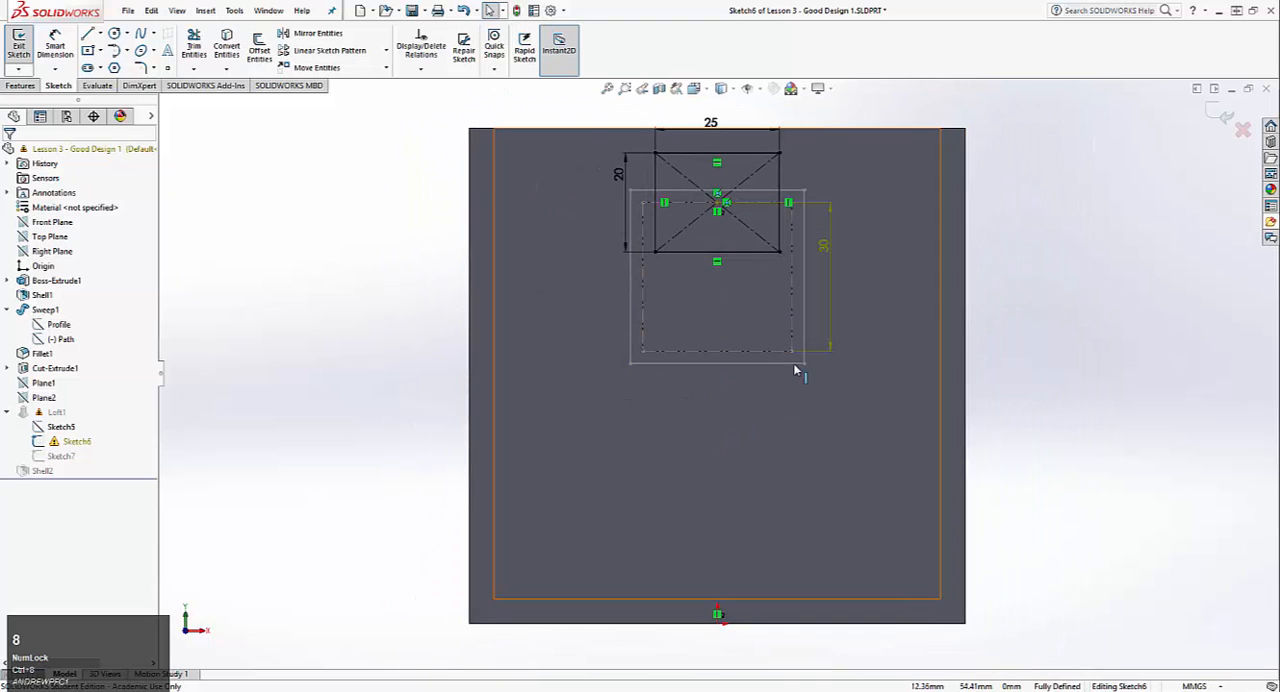
right_click(824, 246)
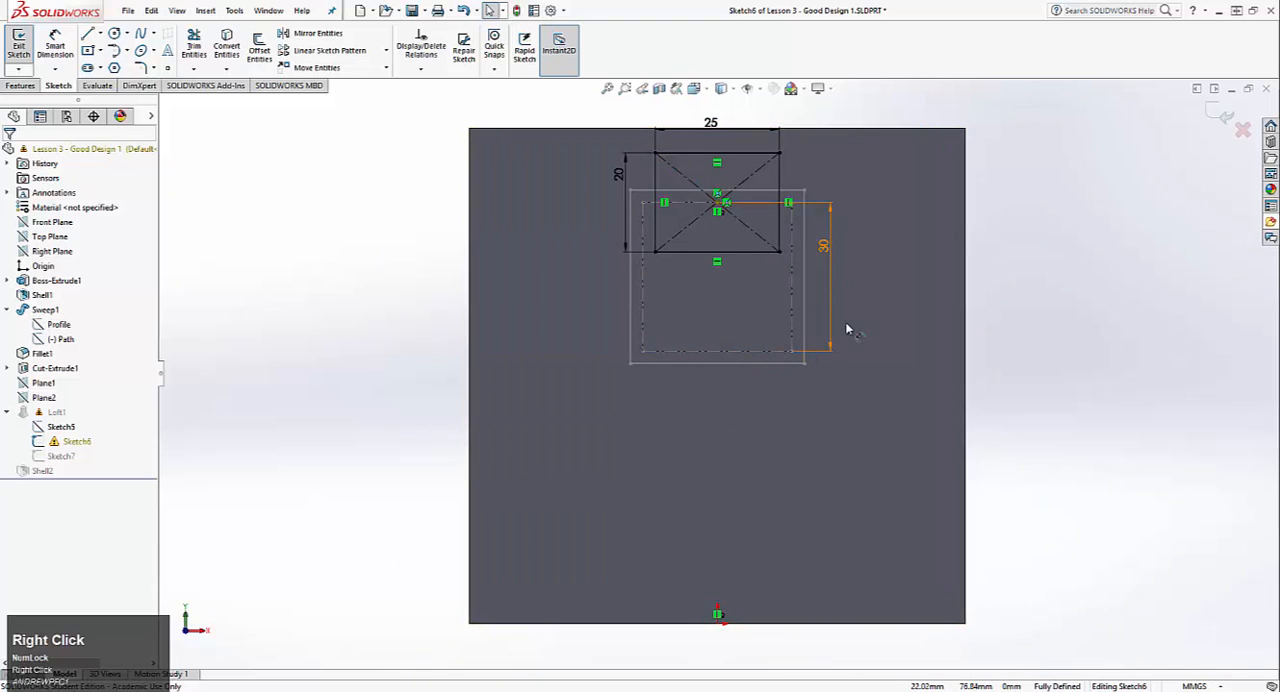
left_click(877, 509)
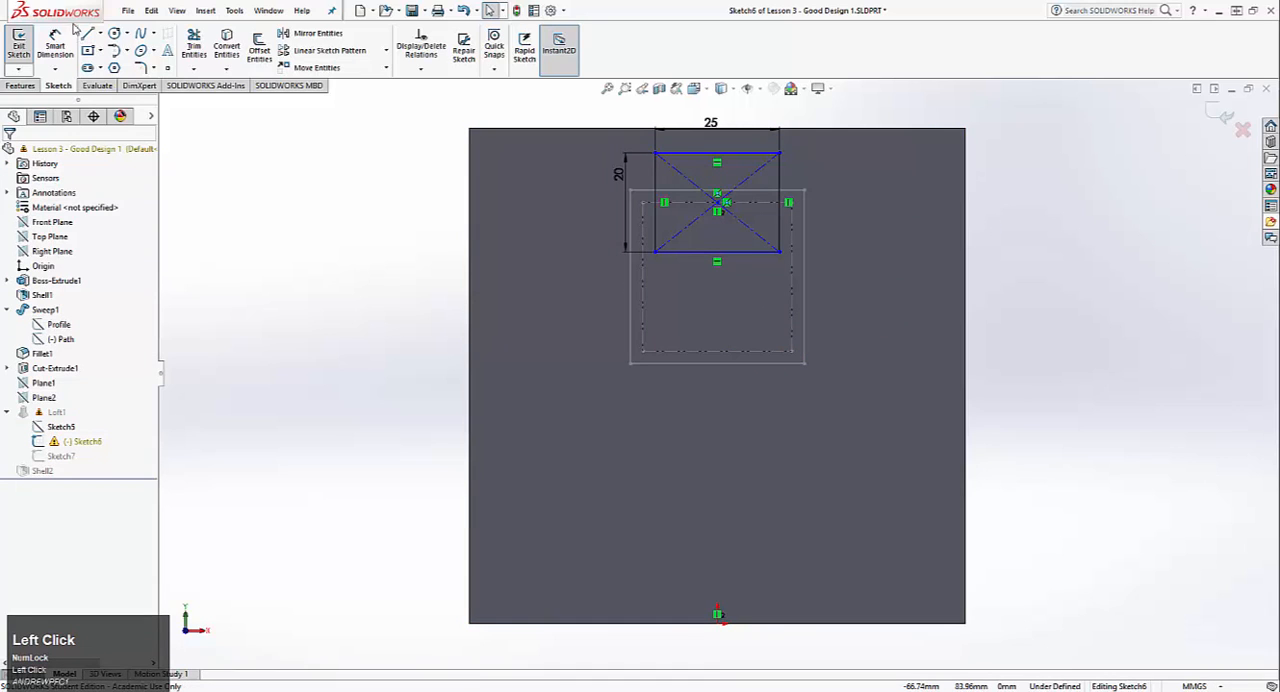
Step: Dimension the rectangle's centre 30 mm from the lower line of Sketch5's construction square and exit the sketch
left_click(717, 261)
left_click(737, 352)
left_click(836, 294)
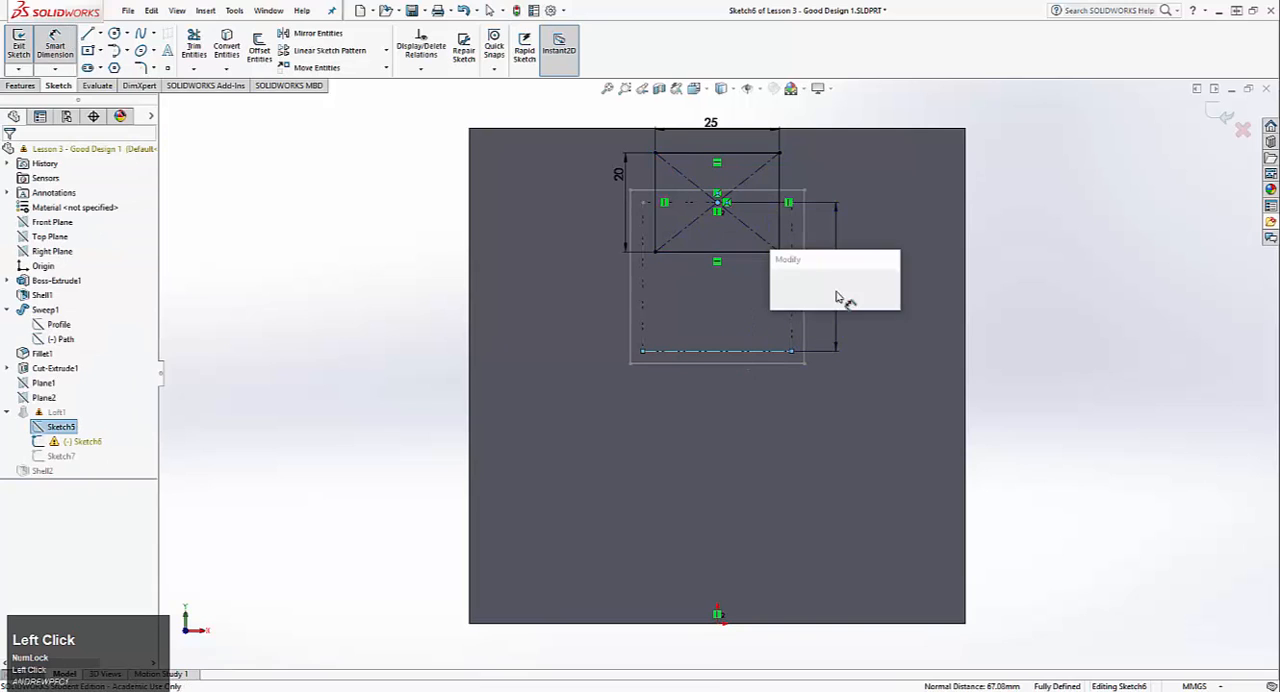
left_click(778, 287)
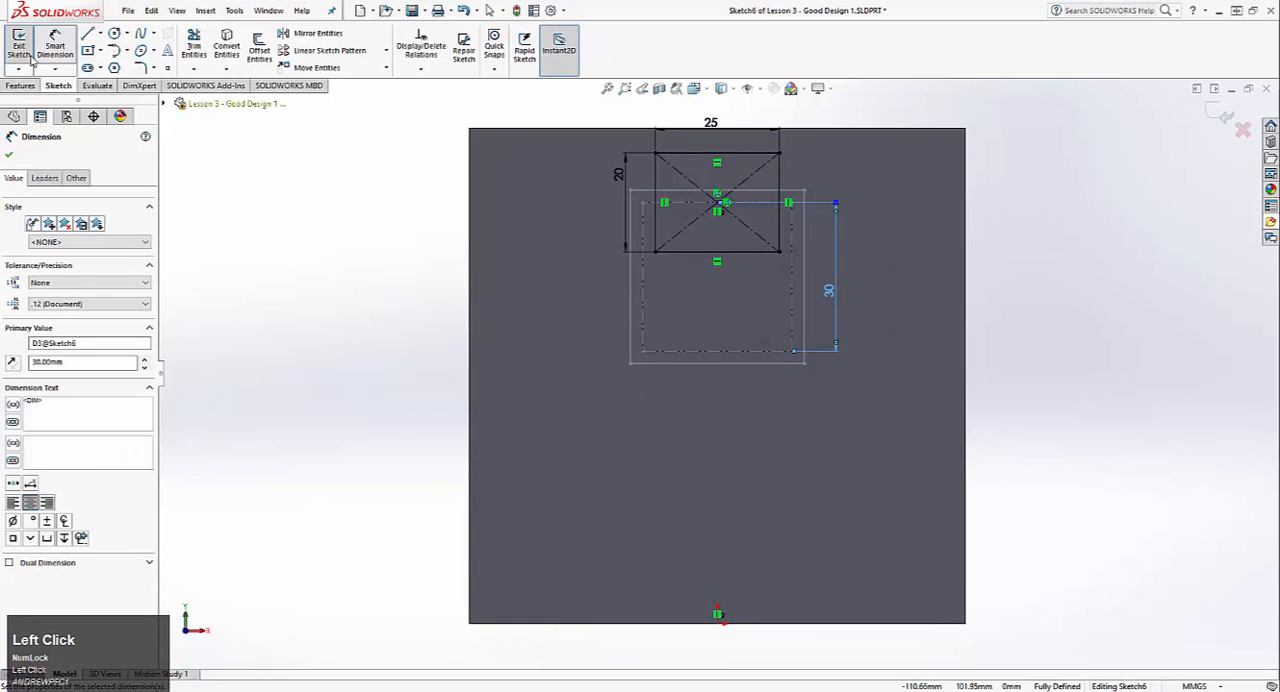
left_click(19, 42)
Step: Suppress Cut-Extrude1, the square opening in the mug wall behind the spout
middle_click_drag(337, 363, 448, 365)
scroll(448, 365, "down", 3)
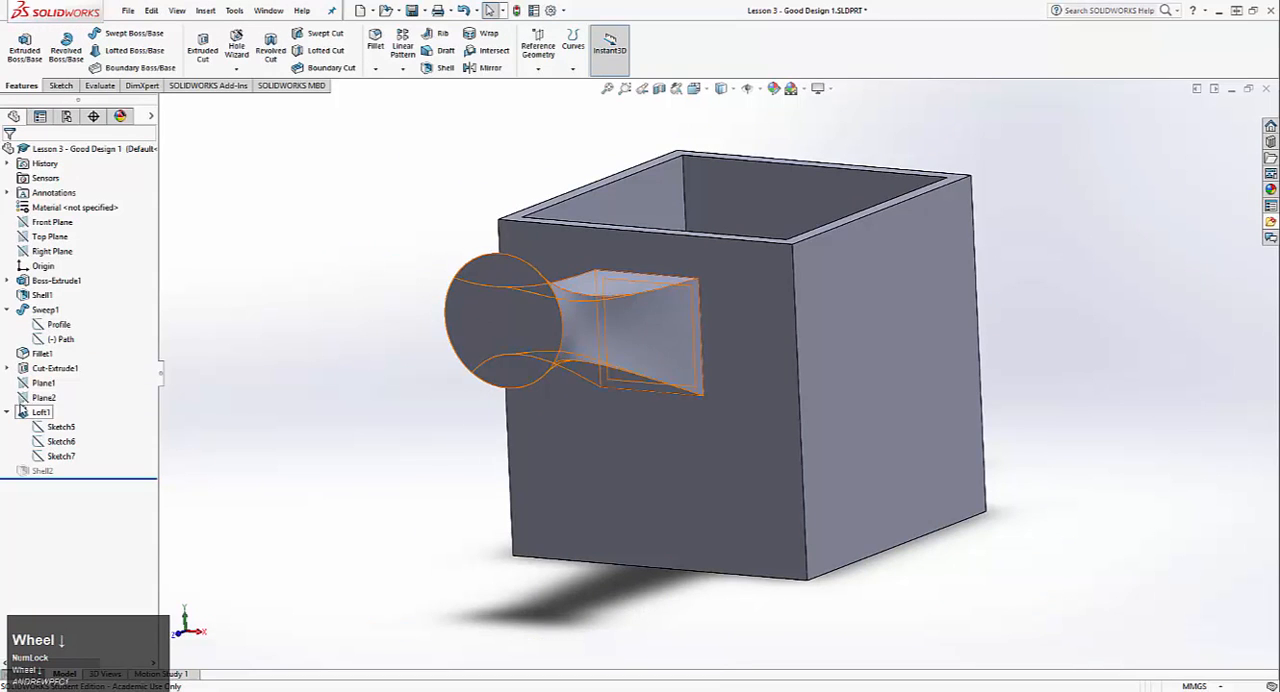
right_click(42, 354)
right_click(42, 368)
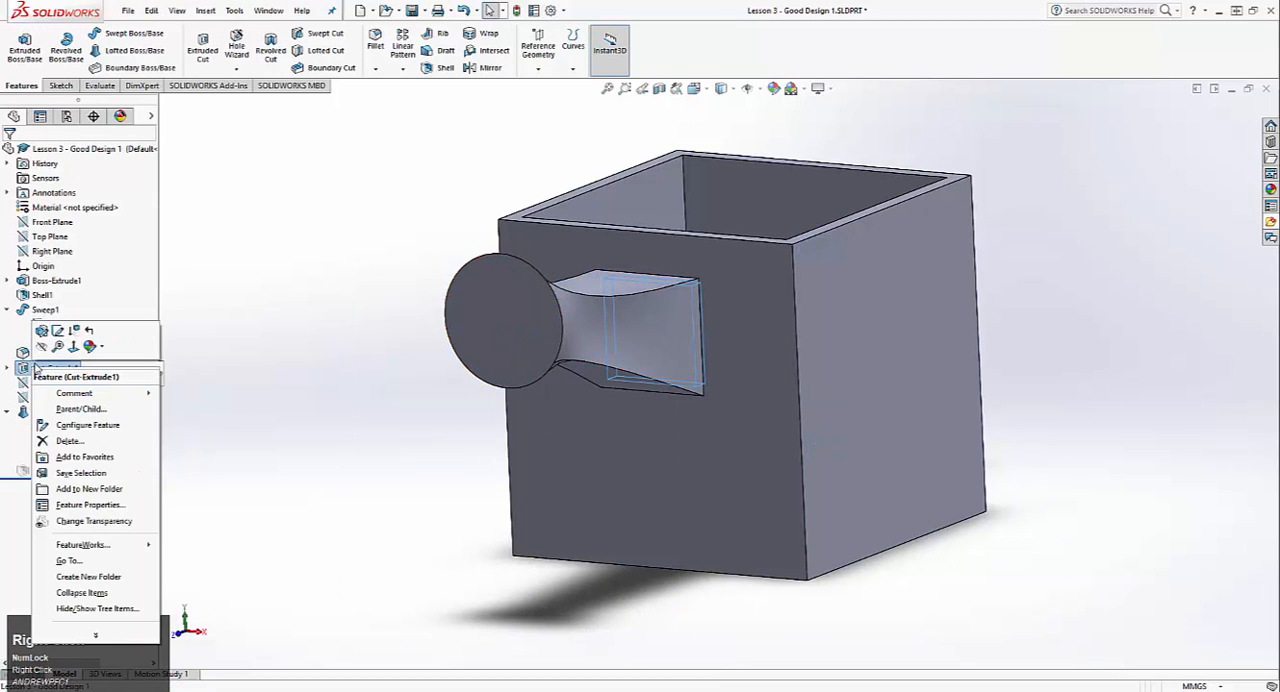
left_click(79, 340)
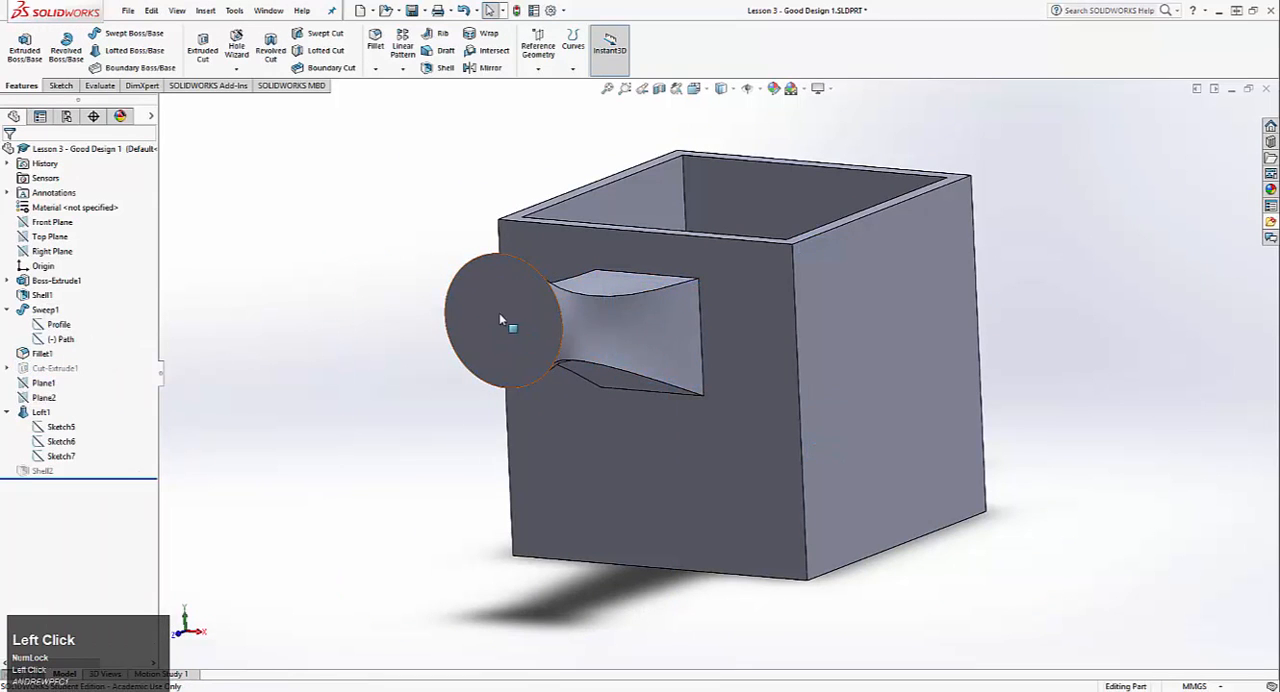
Step: Edit Shell2, keeping the spout's round end face as the open face, and set its thickness to 2.5 mm
middle_click_drag(499, 313, 480, 415)
right_click(42, 479)
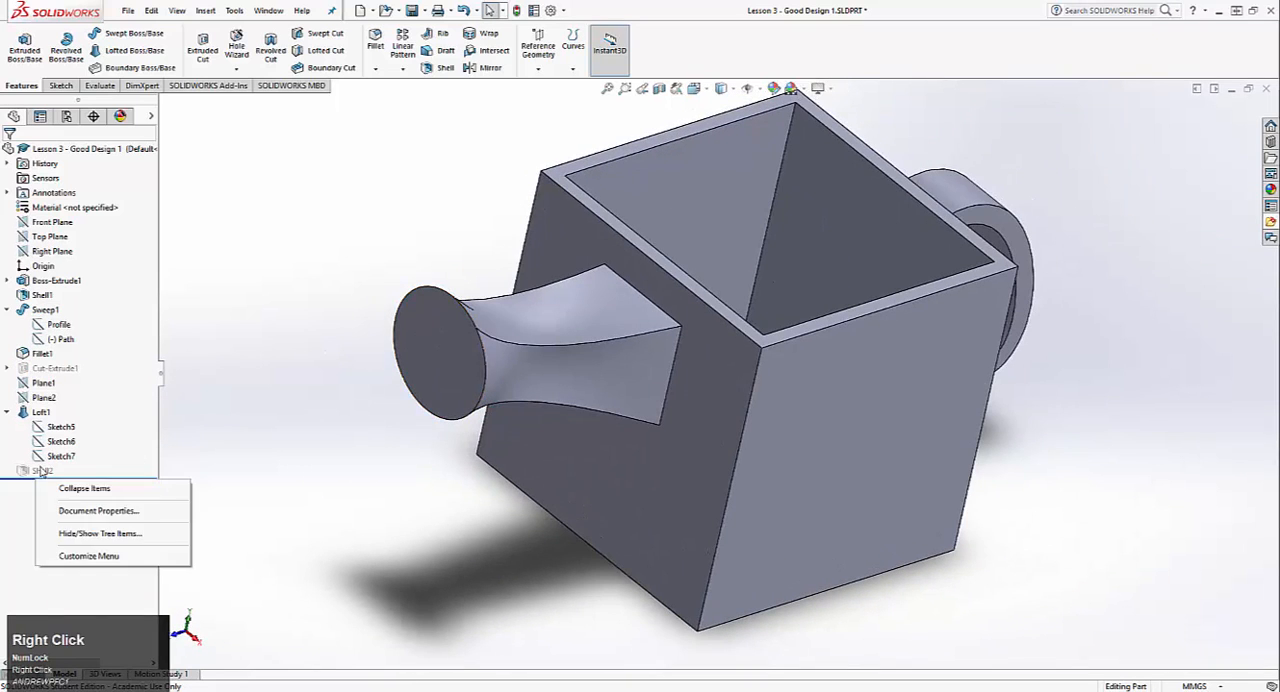
right_click(40, 470)
left_click(50, 405)
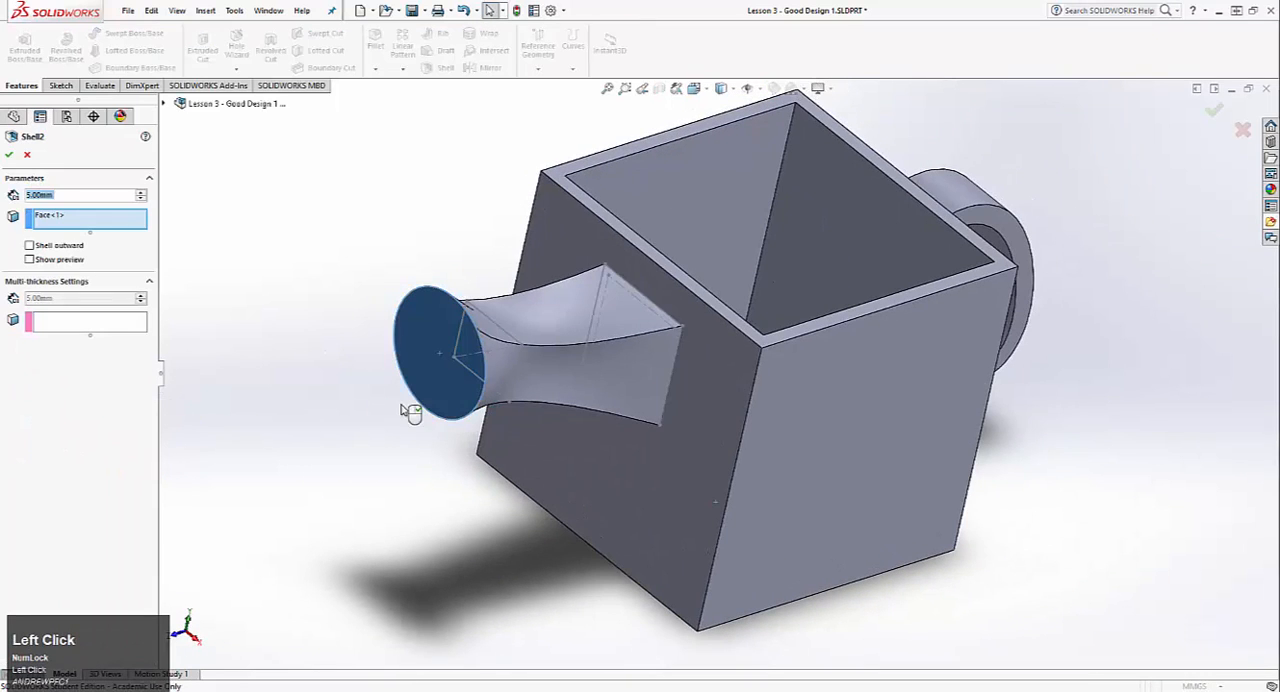
middle_click_drag(509, 363, 373, 309)
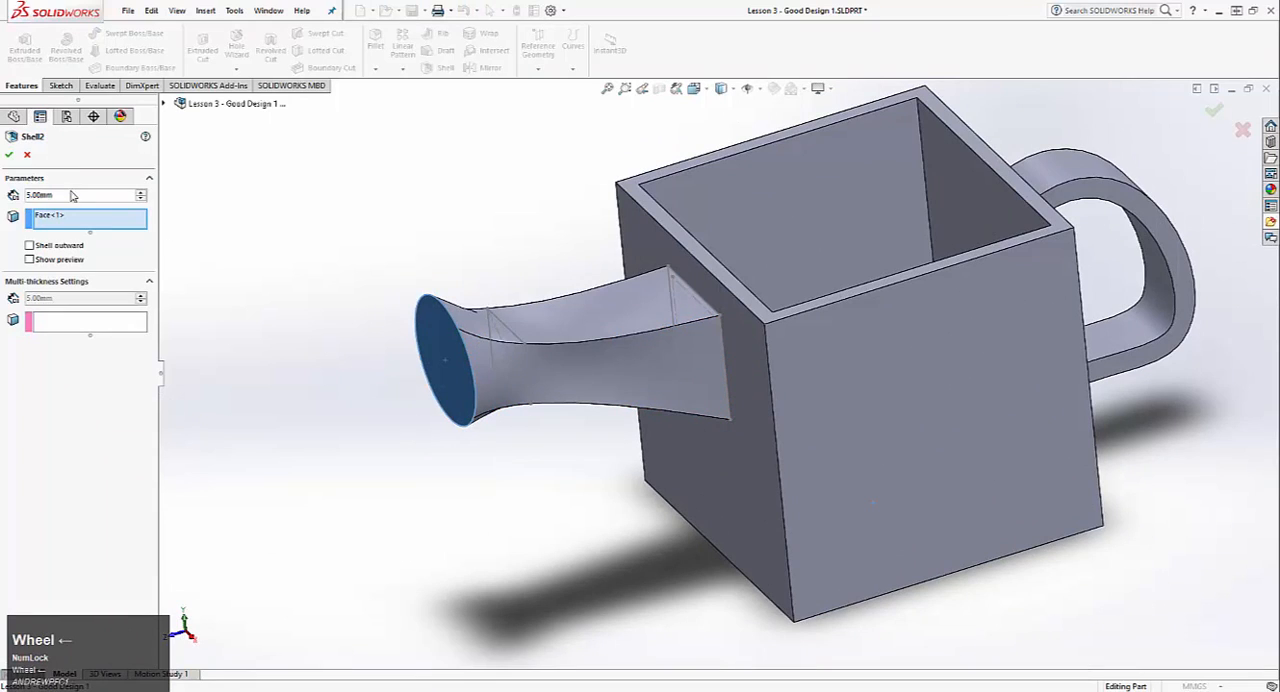
left_click(30, 198)
type("2")
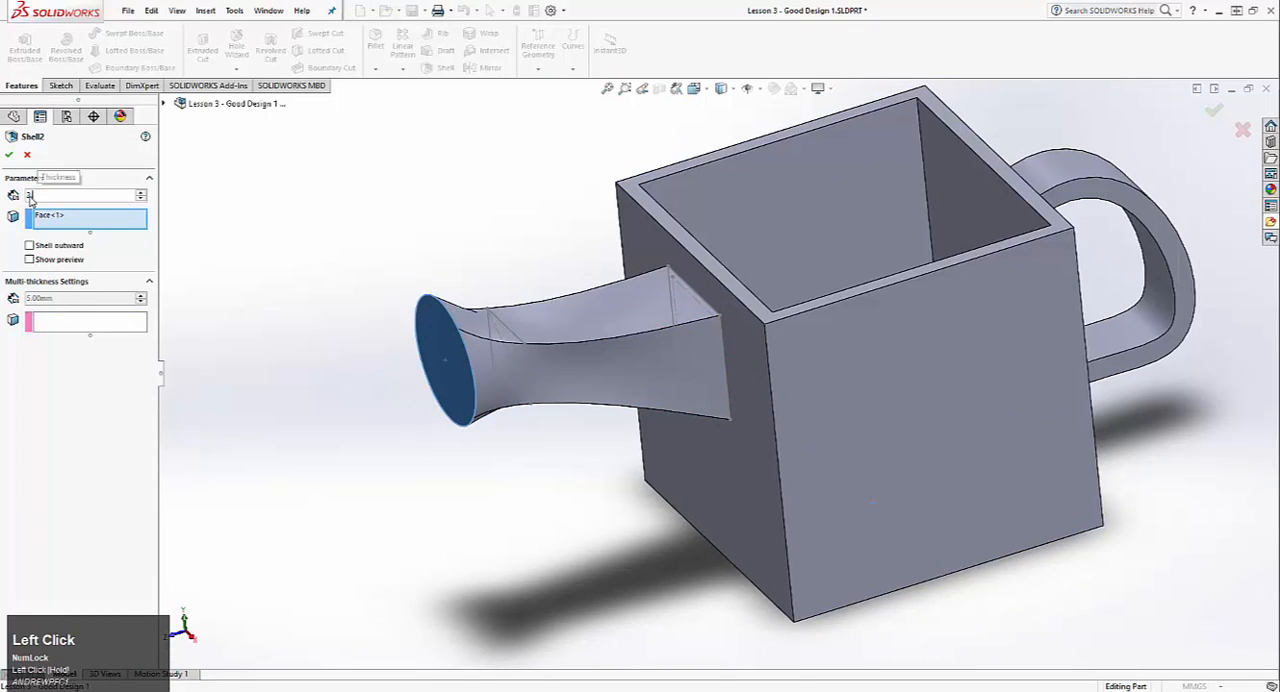
type(".5")
key("Return")
left_click(7, 158)
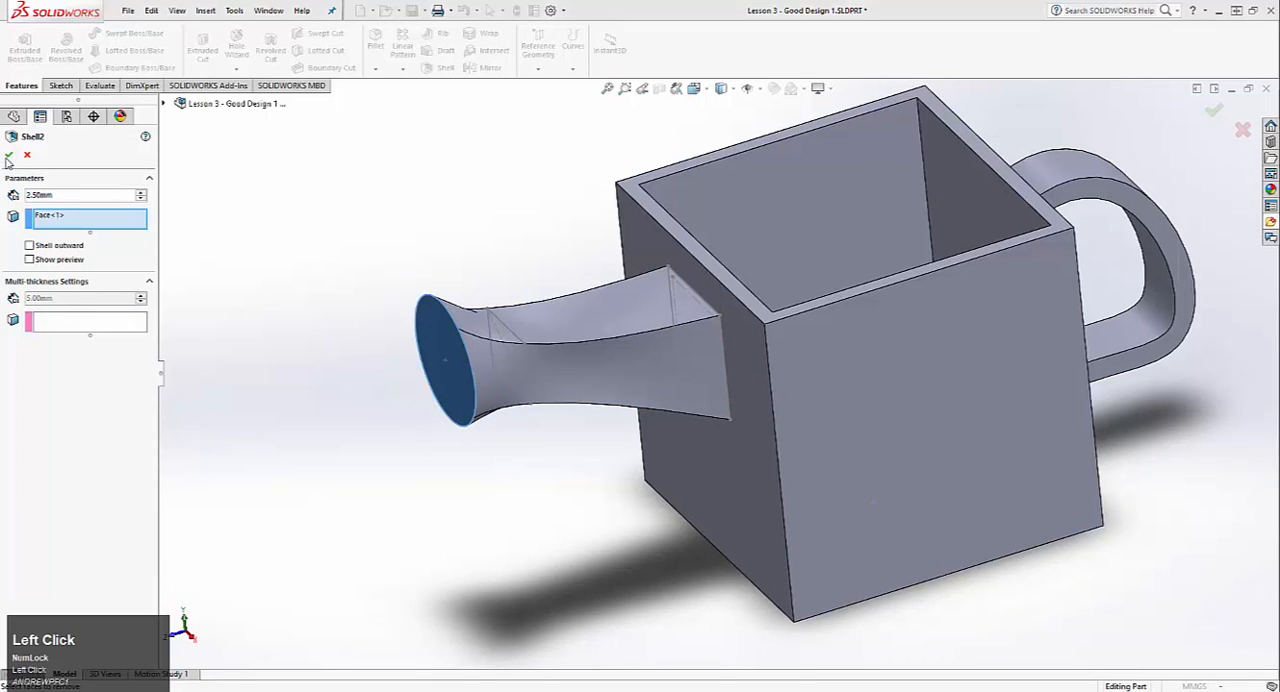
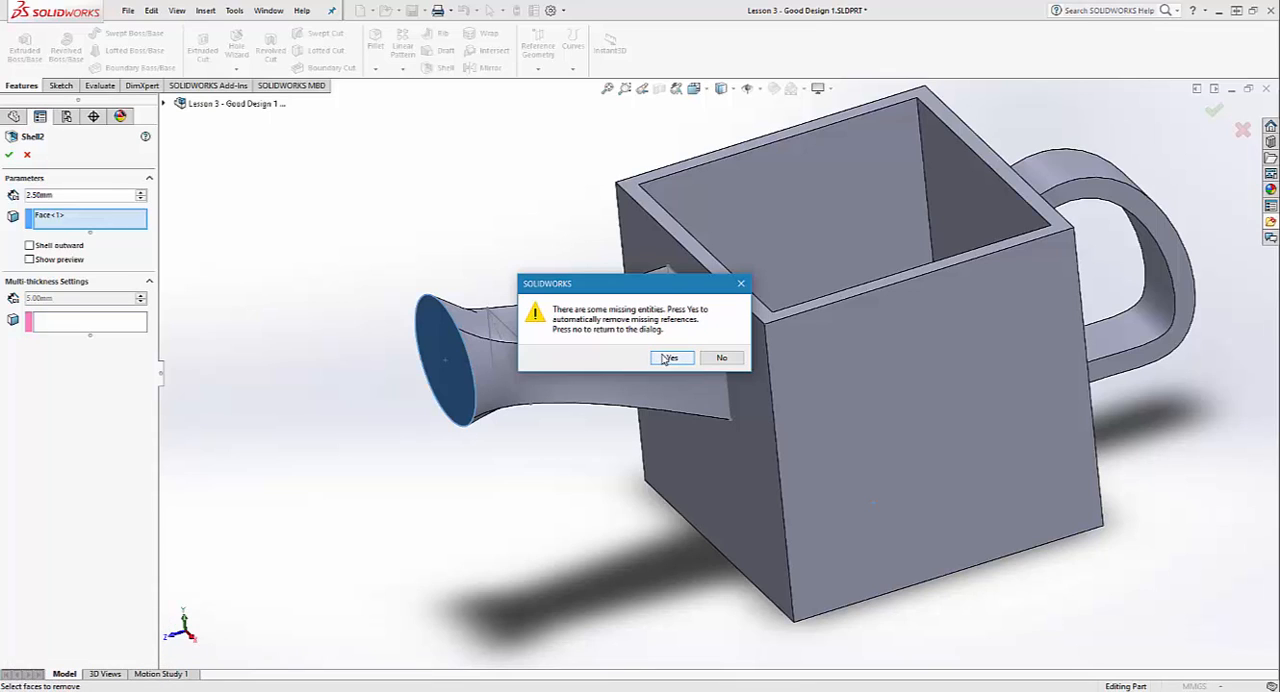
Step: Accept the Shell2 edit with its missing references removed, and unsuppress Shell2
left_click(668, 358)
middle_click_drag(671, 360, 176, 392)
right_click(46, 472)
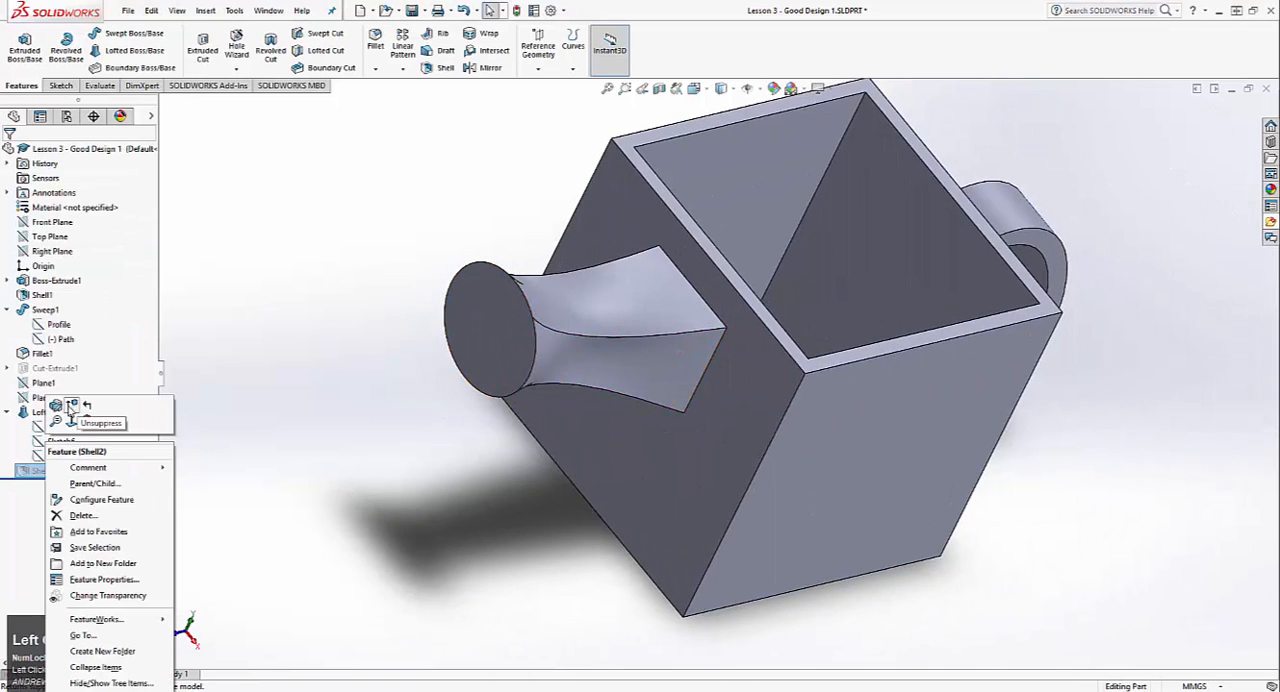
left_click(70, 406)
Step: Edit Shell2 to add the mug's inner wall face behind the spout as a second open face
middle_click_drag(329, 371, 560, 300)
right_click(40, 412)
left_click(145, 404)
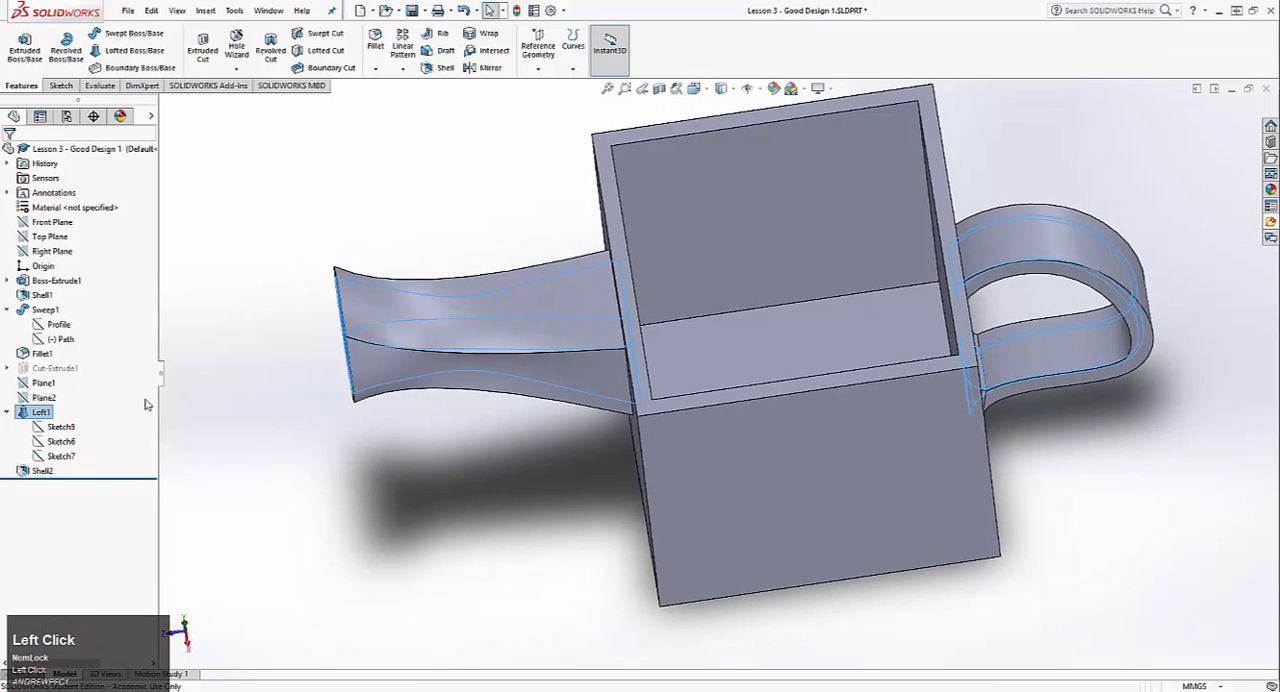
middle_click_drag(600, 362, 625, 336)
left_click(628, 320)
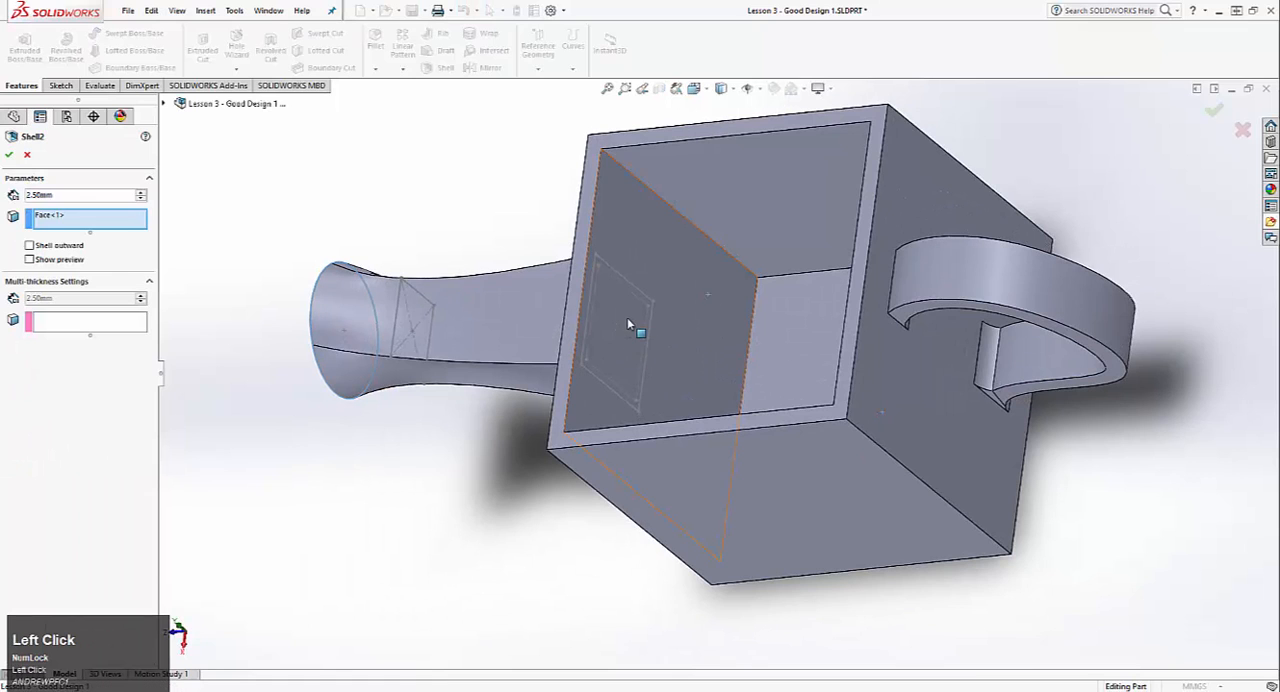
left_click(9, 155)
middle_click_drag(600, 313, 689, 278)
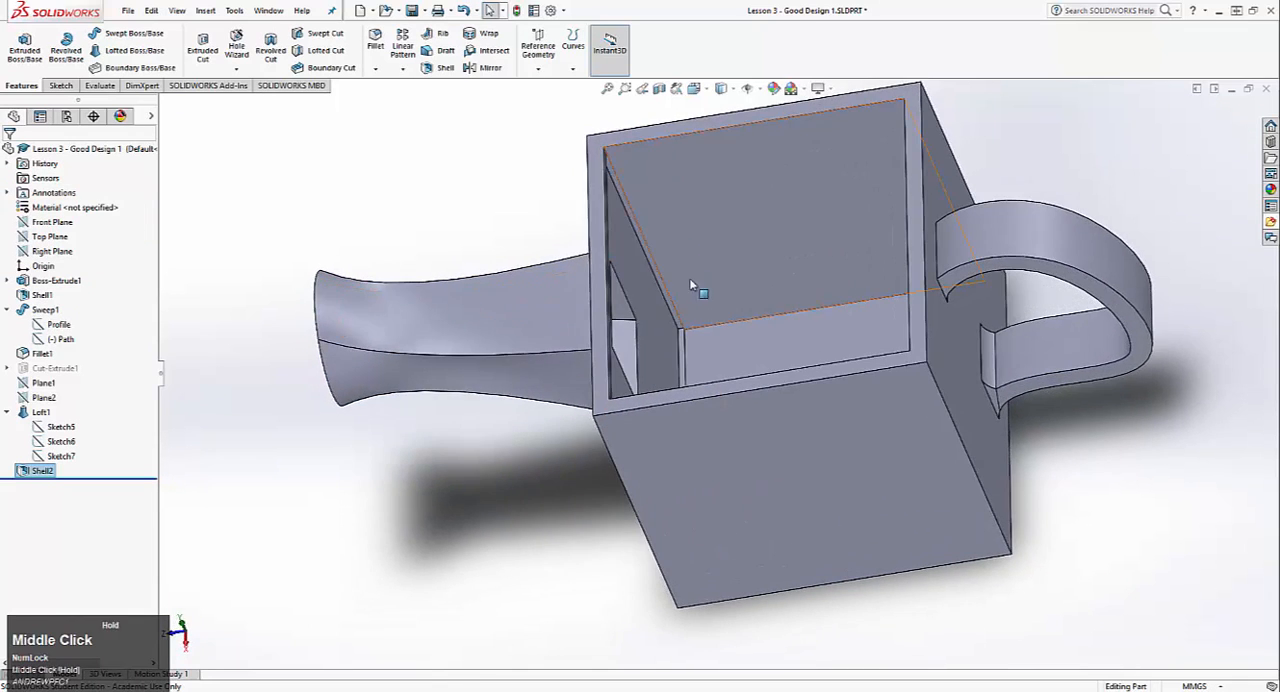
Step: Shell the spout 5 mm thick, removing its round end face and the mug's inner wall face behind it
scroll(689, 290, "down", 5)
mouse_move(715, 378)
middle_mouse_down()
mouse_move(700, 388)
mouse_move(743, 374)
mouse_move(729, 394)
middle_mouse_up()
scroll(695, 390, "up", 5)
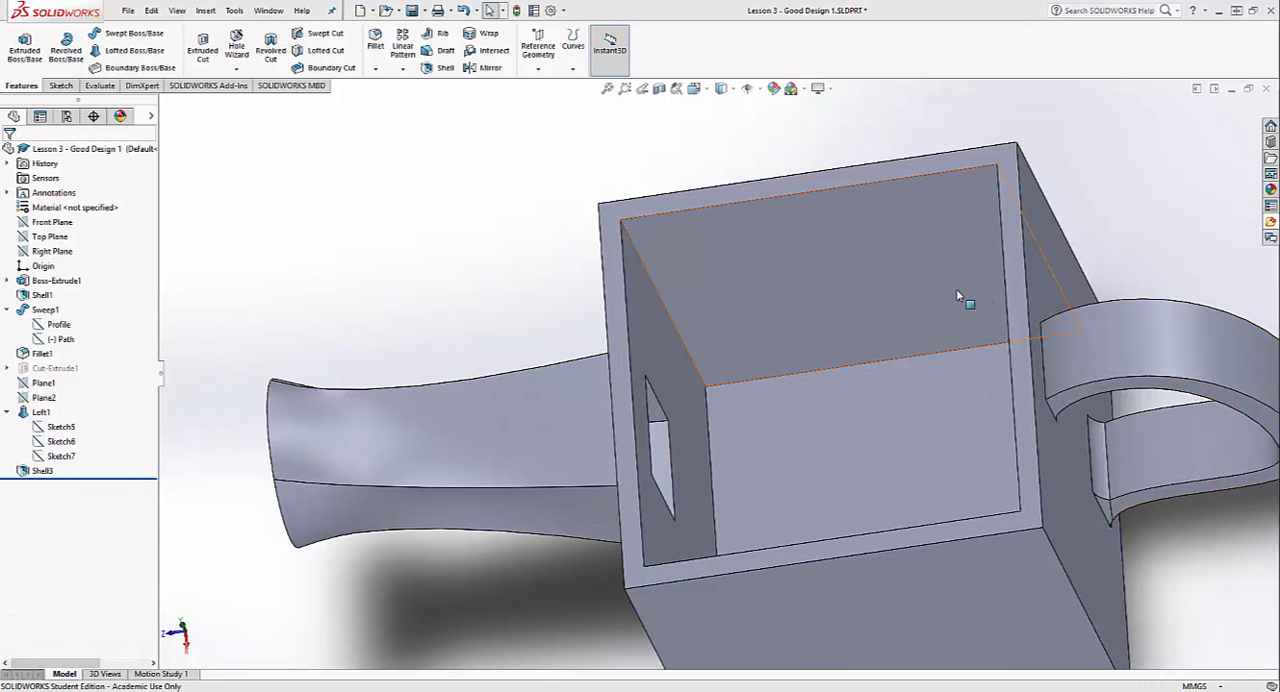
middle_click_drag(574, 274, 520, 460)
right_click(55, 471)
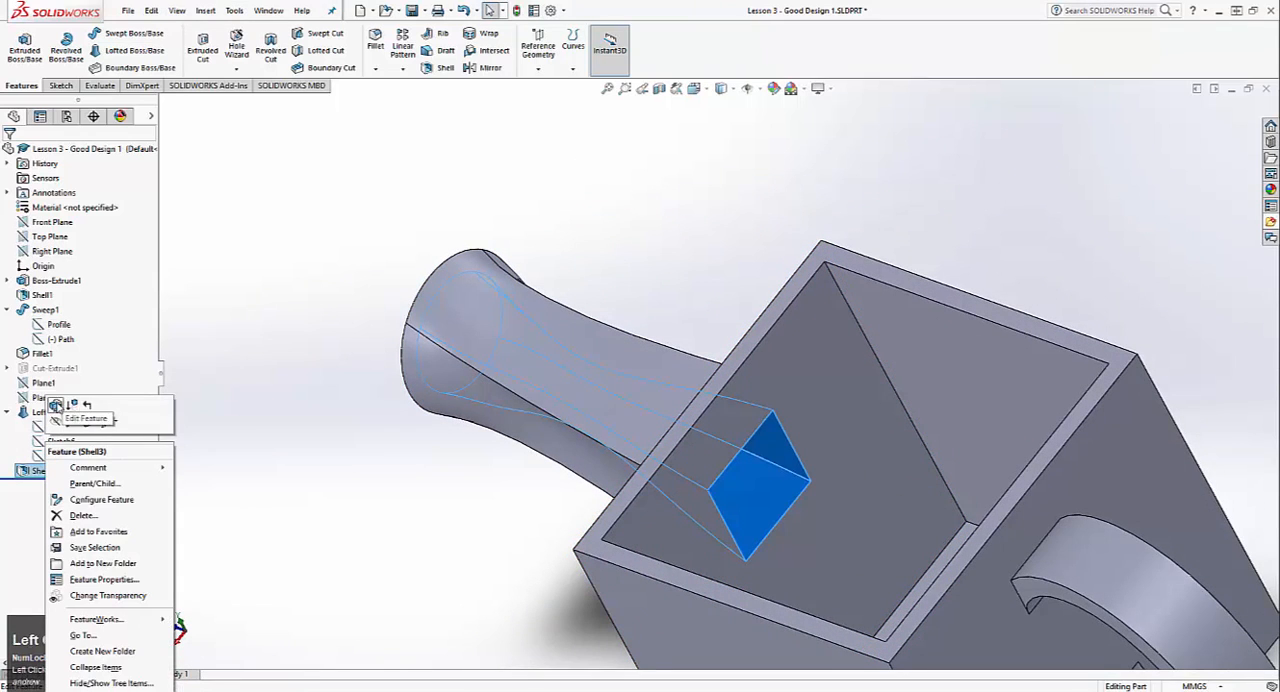
left_click(50, 405)
scroll(646, 314, "down", 3)
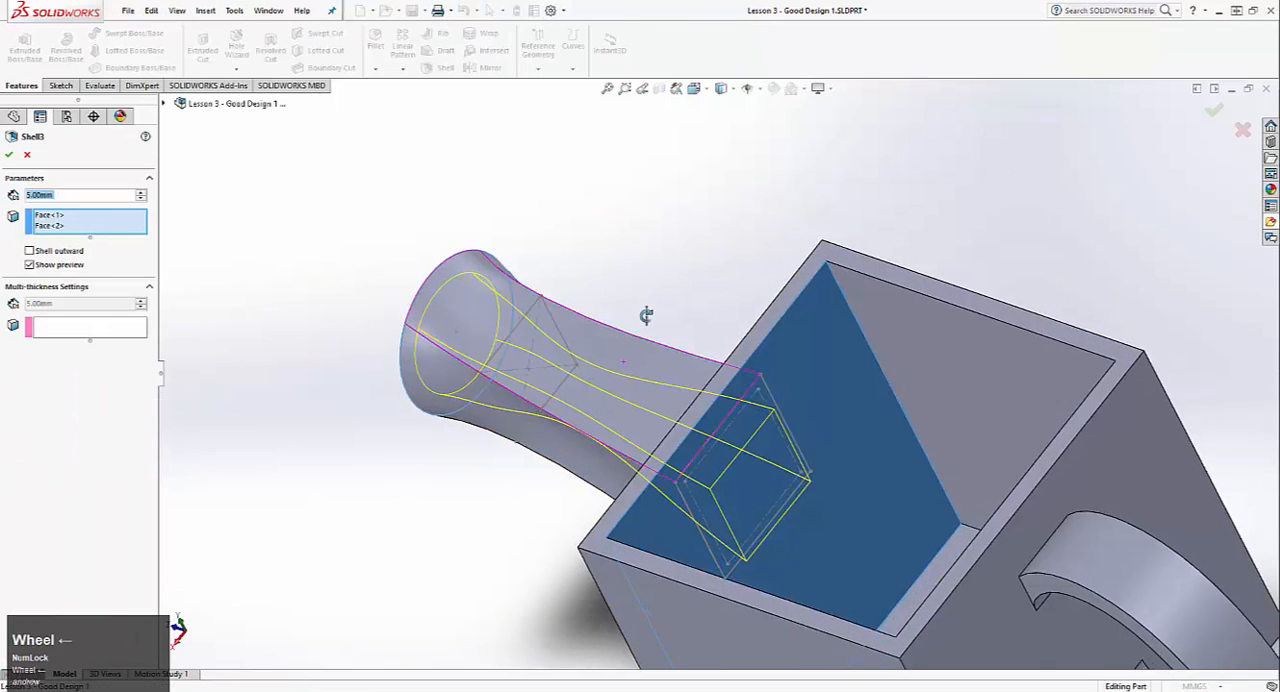
left_click(10, 154)
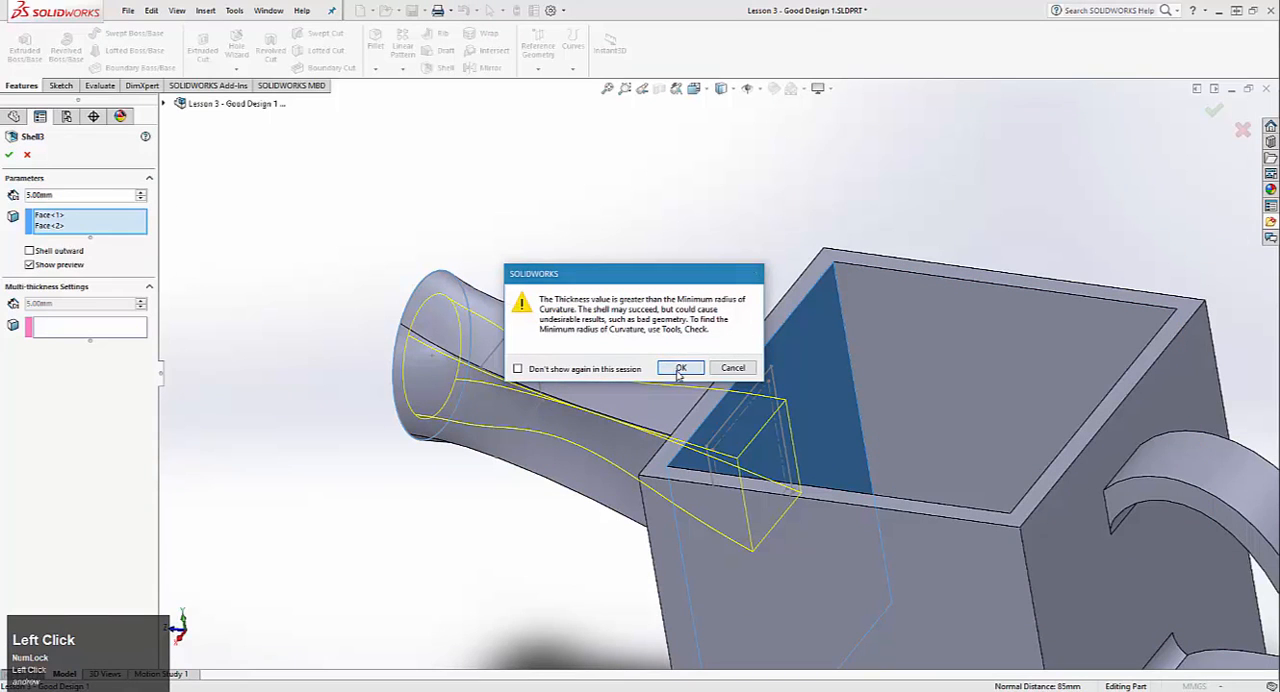
left_click(679, 369)
Step: Examine Sketch6's dimensions against the spout opening and inspect the shelled spout
mouse_move(594, 274)
middle_mouse_down()
mouse_move(755, 292)
mouse_move(337, 391)
middle_mouse_up()
left_click(62, 441)
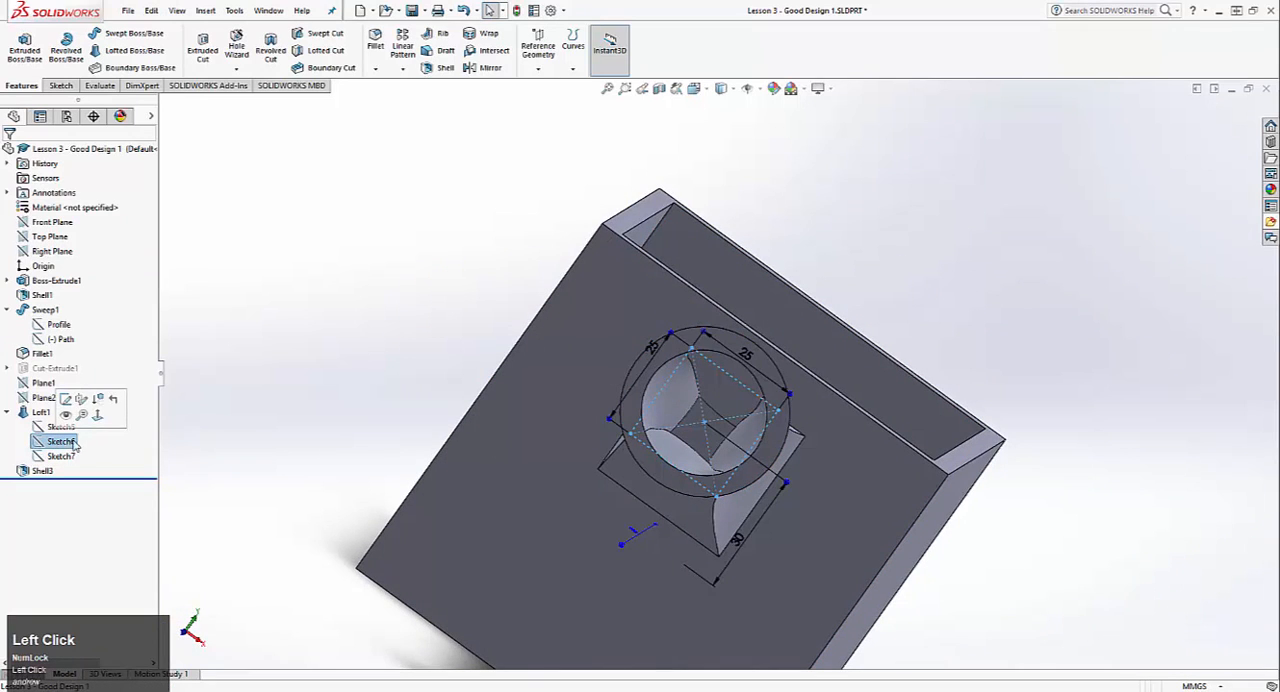
middle_click_drag(669, 343, 520, 300)
left_click(660, 277)
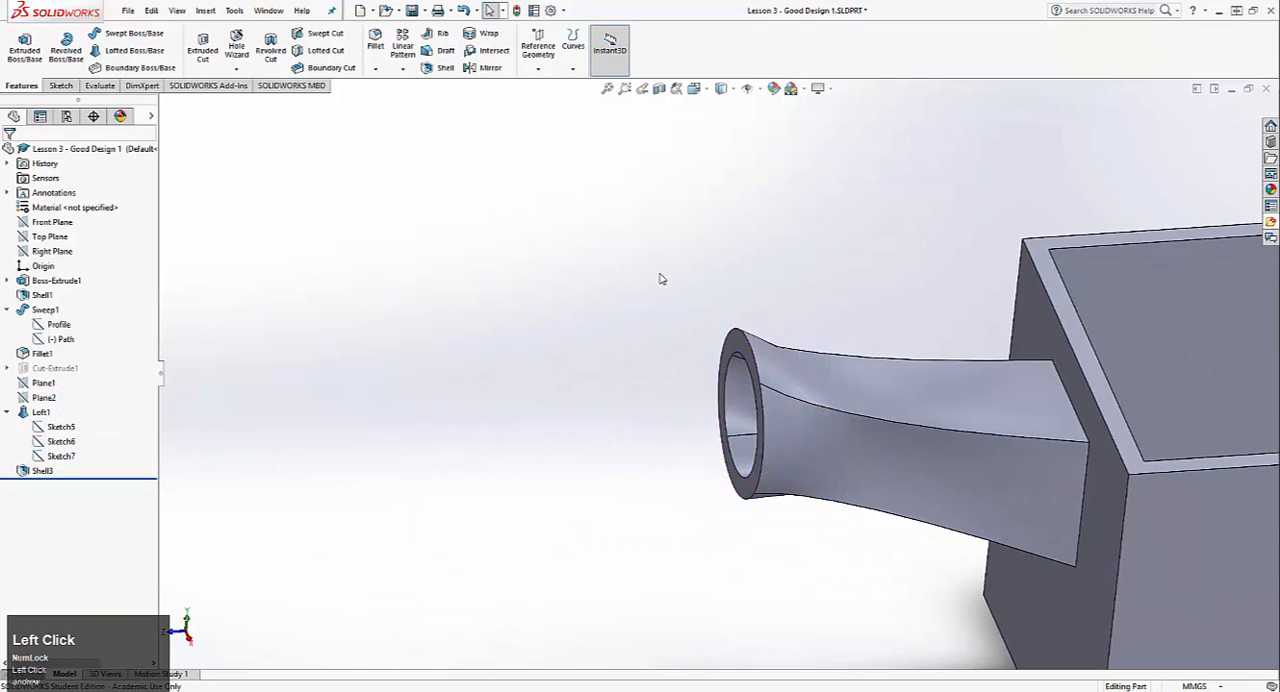
scroll(1002, 402, "down", 2)
scroll(1002, 402, "down", 3)
scroll(1010, 398, "up", 5)
scroll(962, 372, "down", 3)
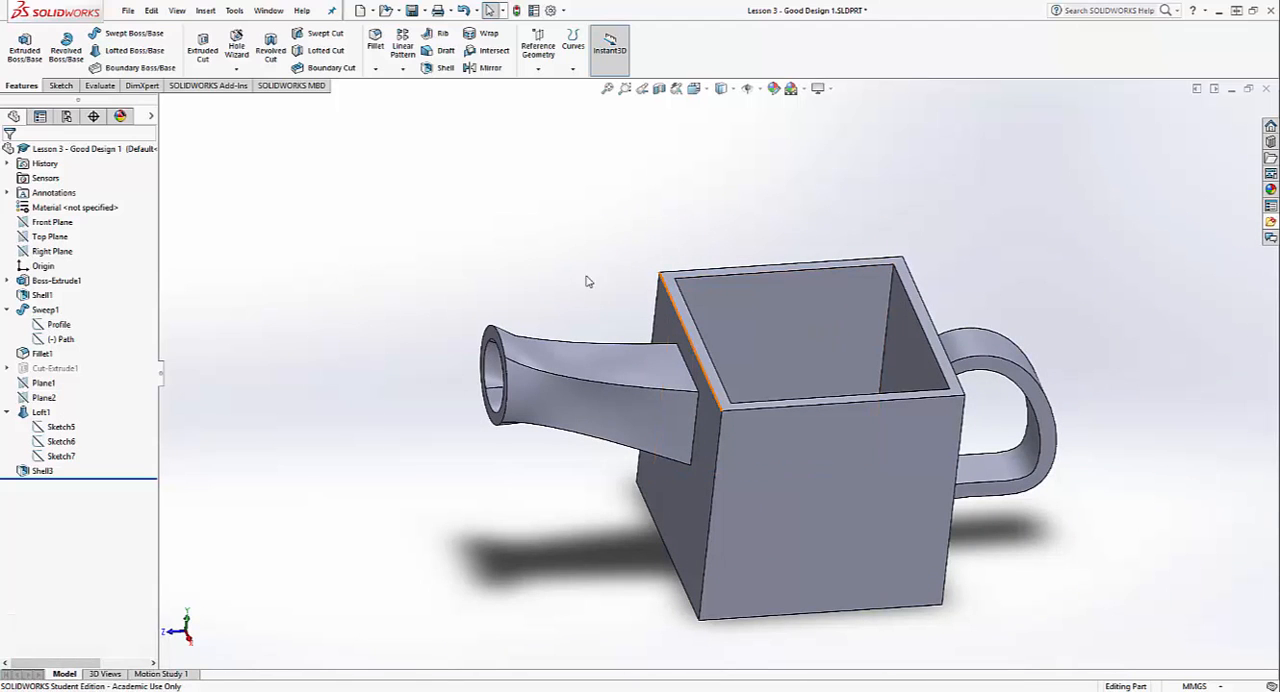
Step: Start a fillet on both outer rim edges of the spout's round end and set its radius to 1.5 mm
left_click(375, 45)
scroll(634, 309, "up", 3)
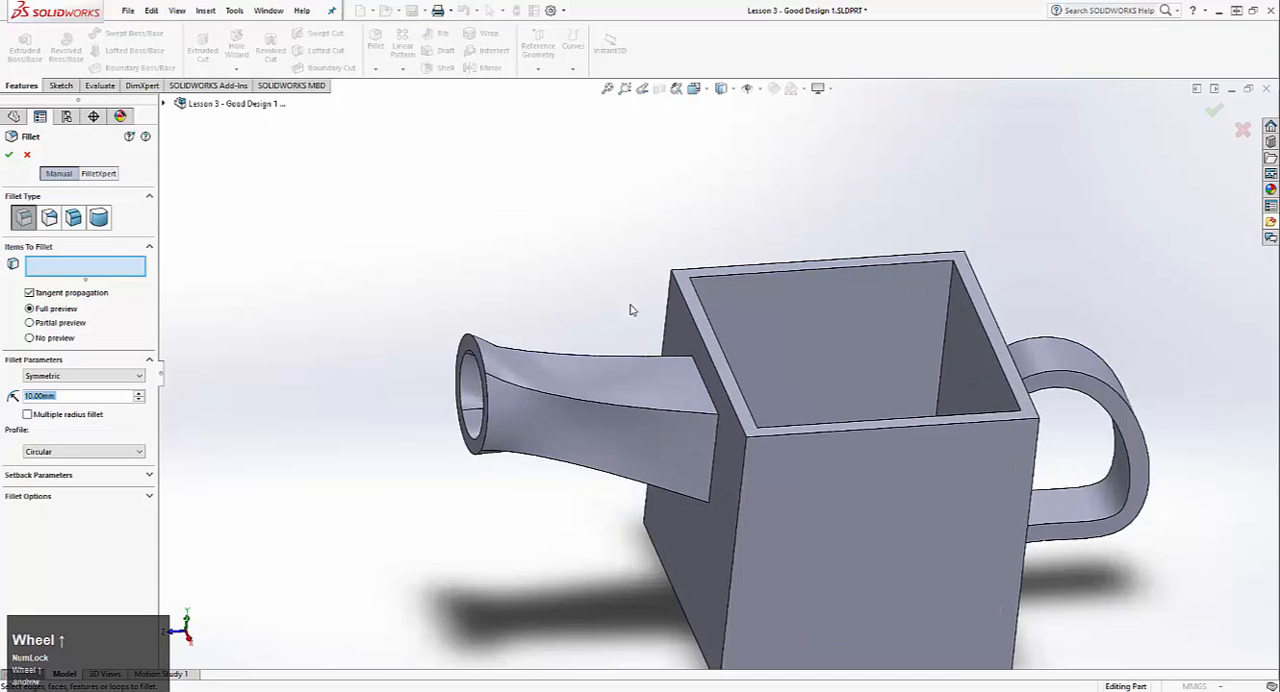
left_click(453, 360)
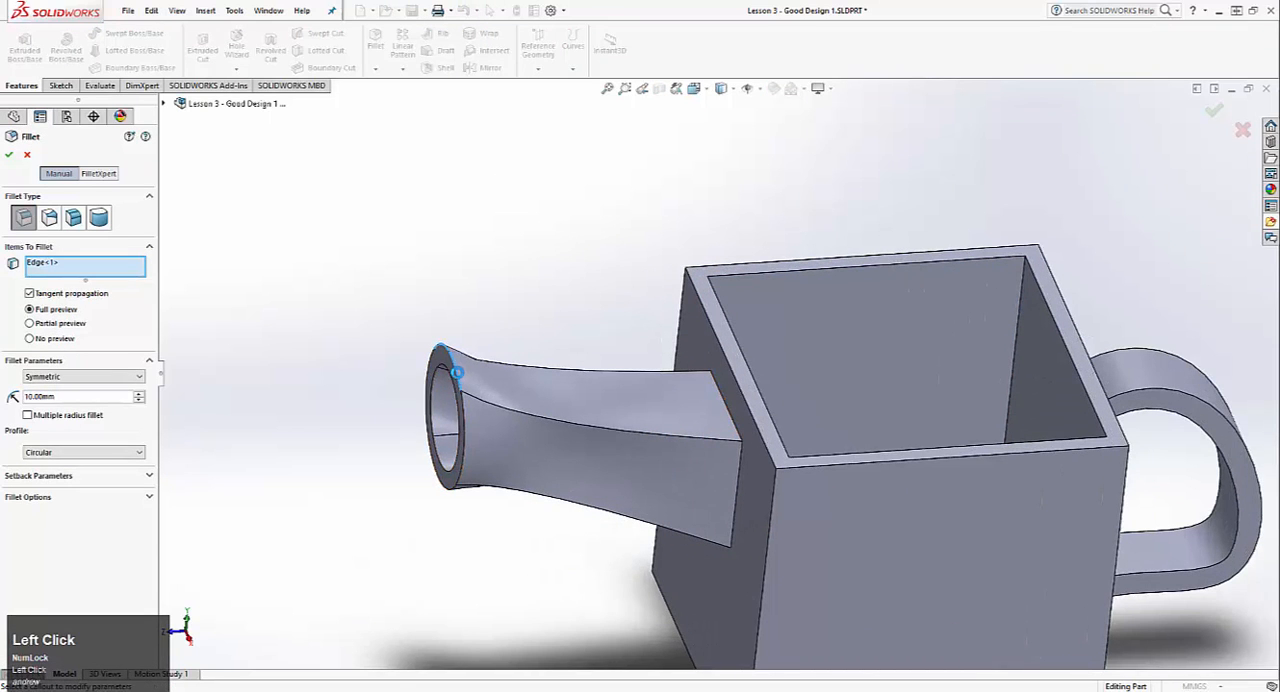
left_click(465, 448)
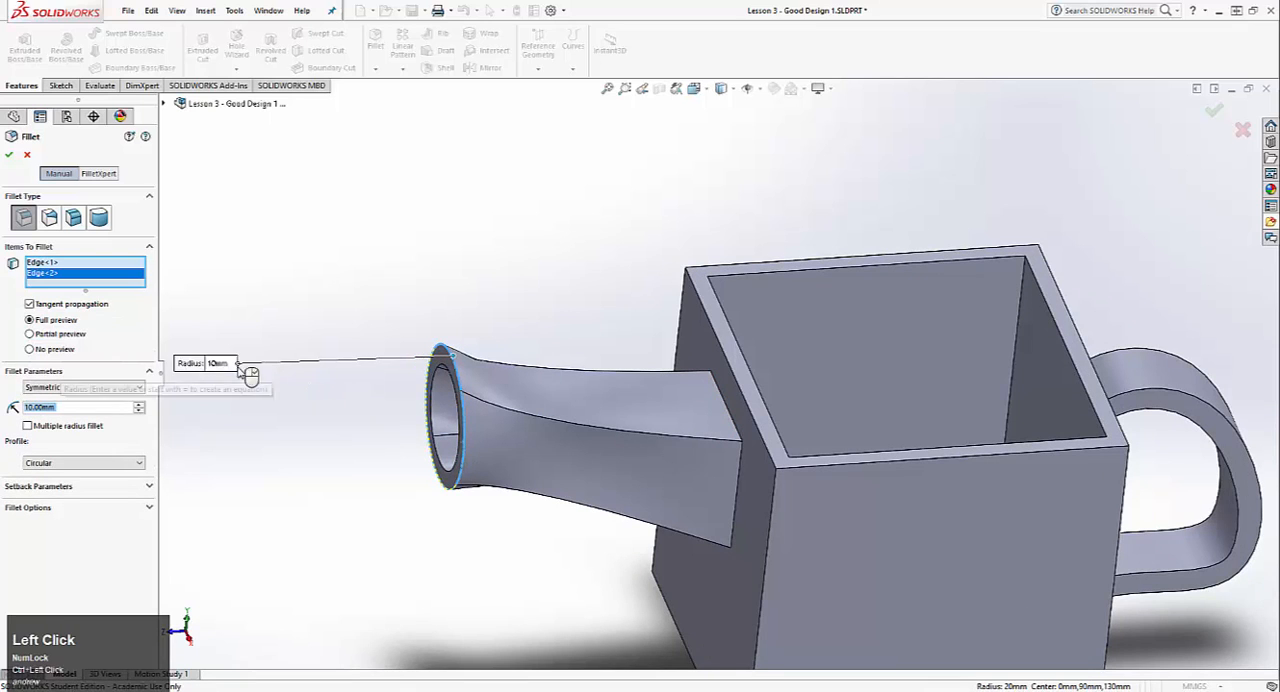
scroll(470, 375, "up", 2)
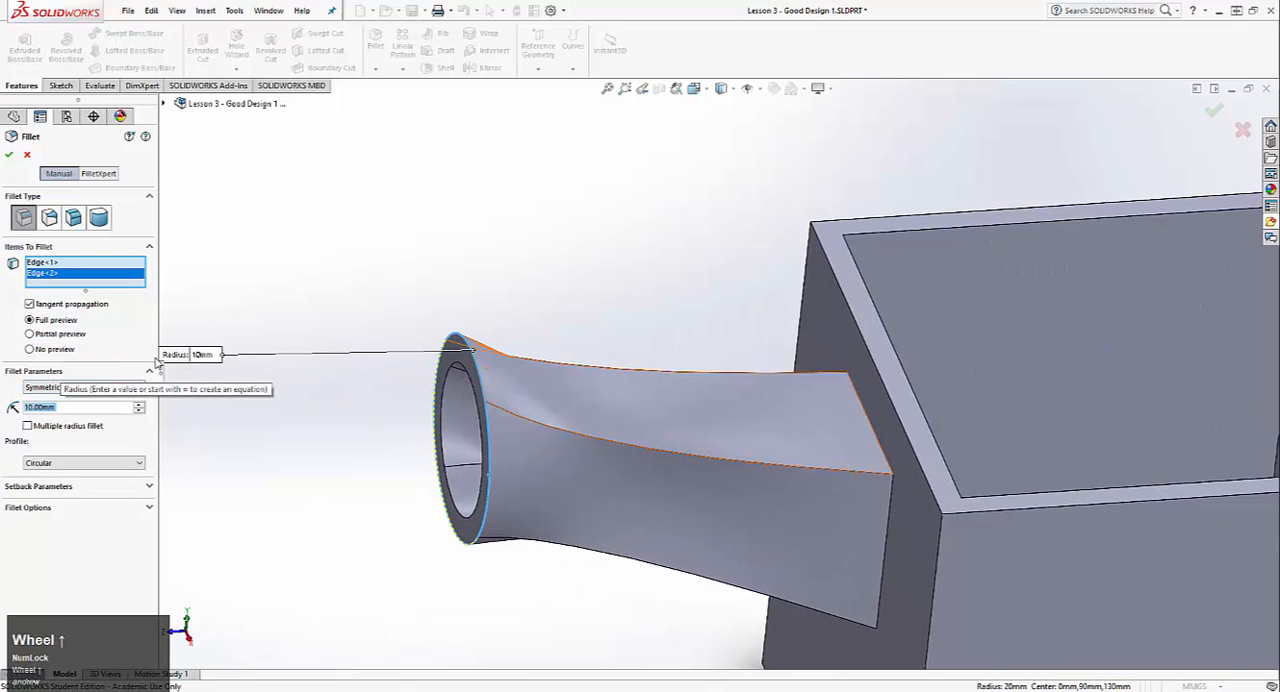
type("2.5")
key("Return")
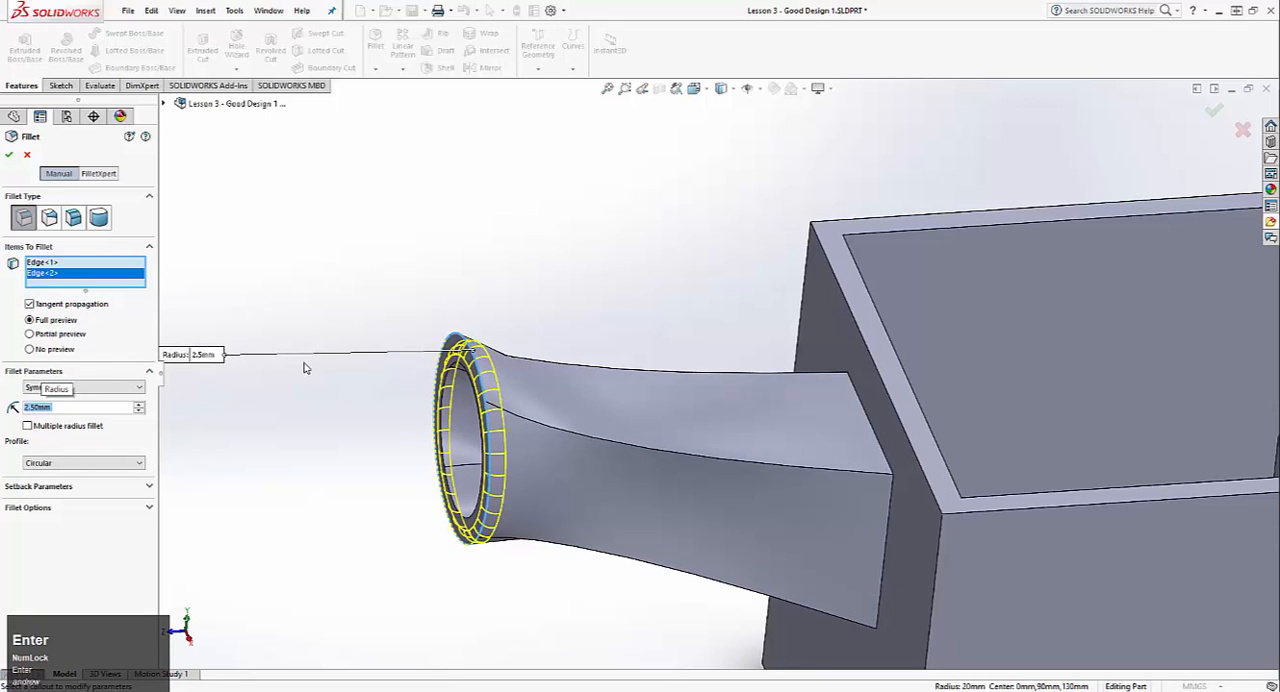
type("1.5")
key("Return")
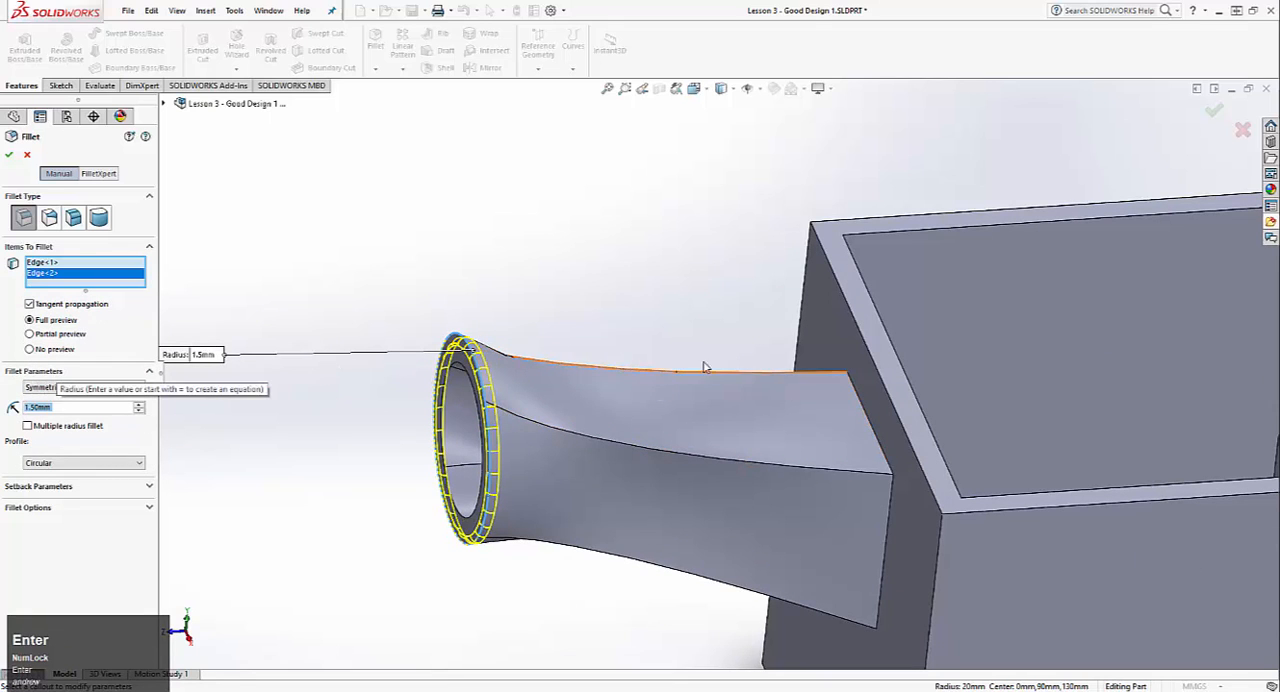
Step: Add the four edges where the spout meets the mug wall to the 1.5 mm fillet and create it
middle_click_drag(641, 405, 843, 434)
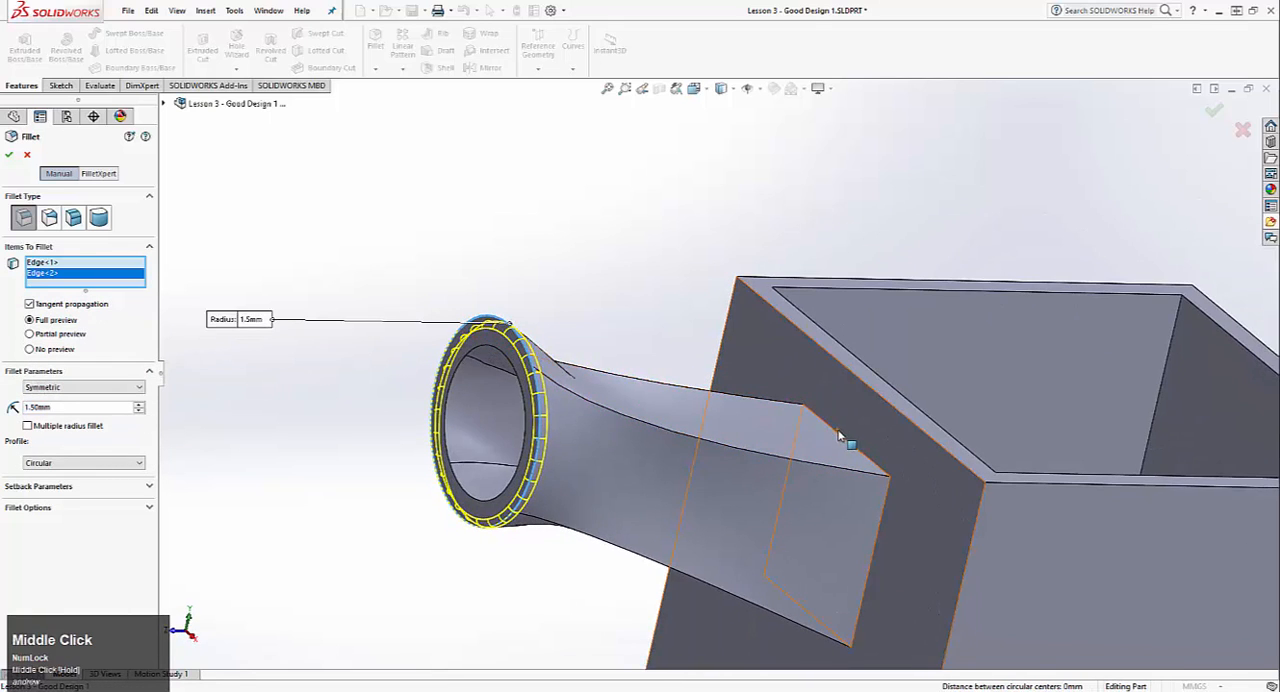
left_click(843, 434)
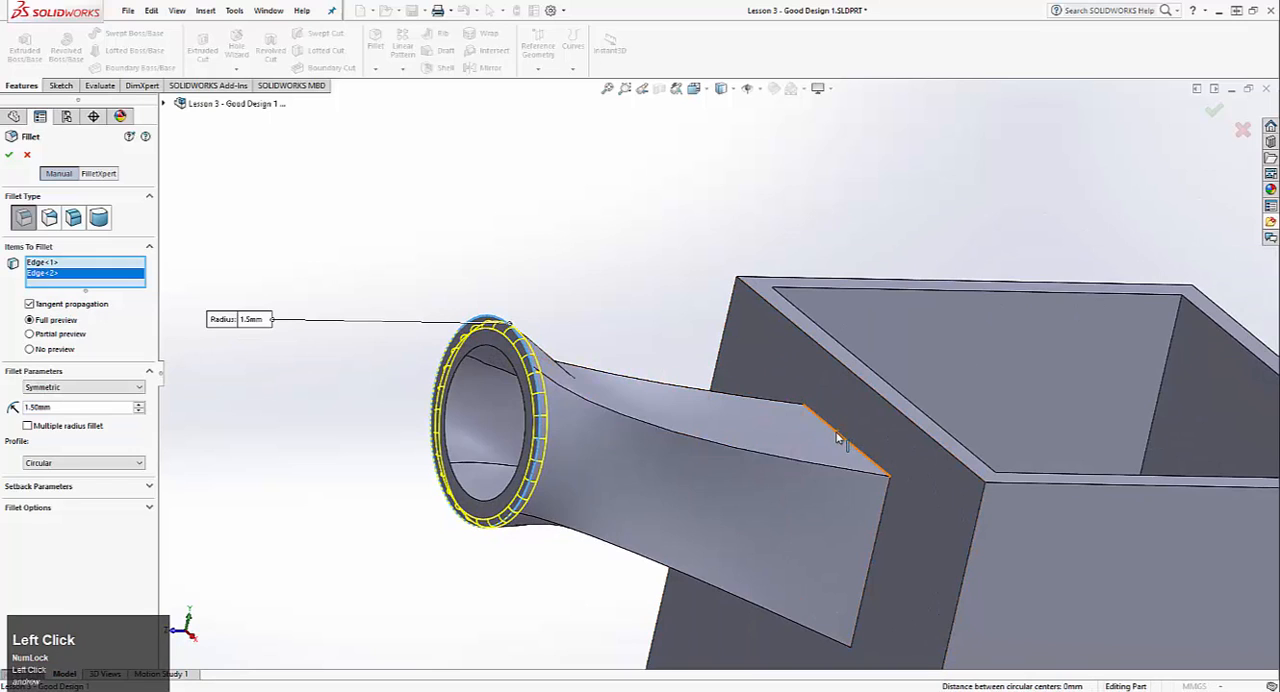
left_click(884, 506)
middle_click_drag(810, 498, 630, 498)
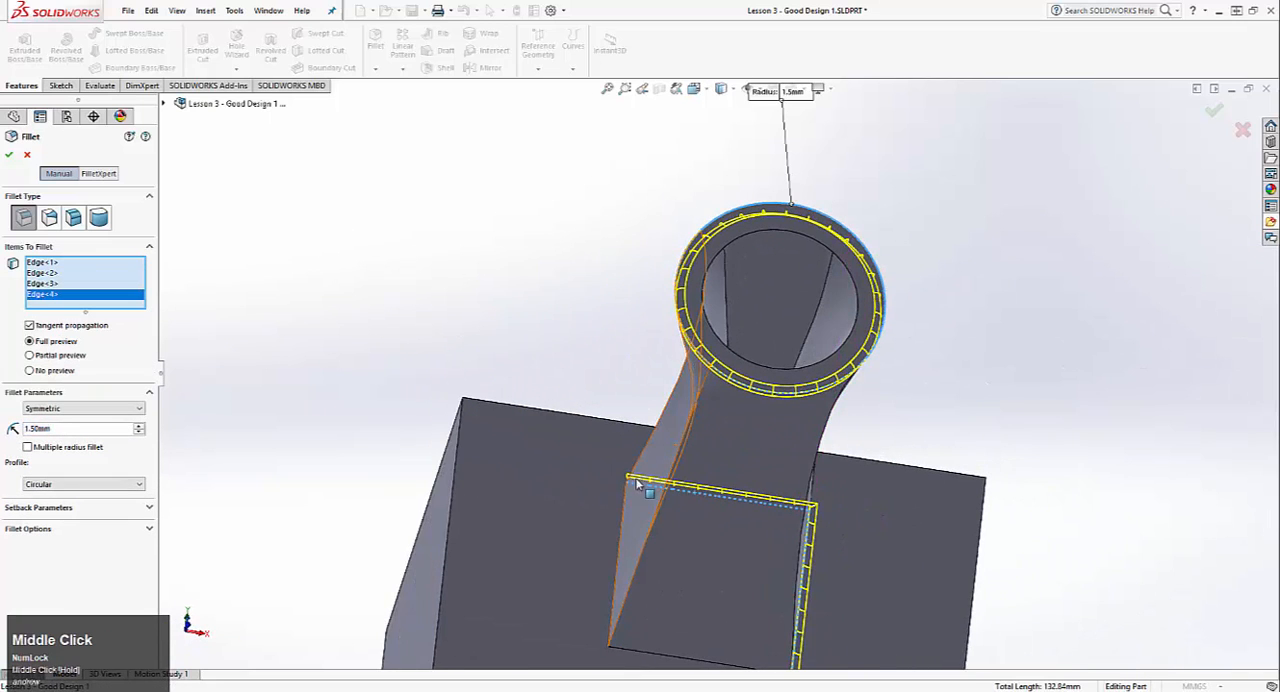
left_click(627, 500)
middle_click_drag(668, 647, 686, 494, "ctrl")
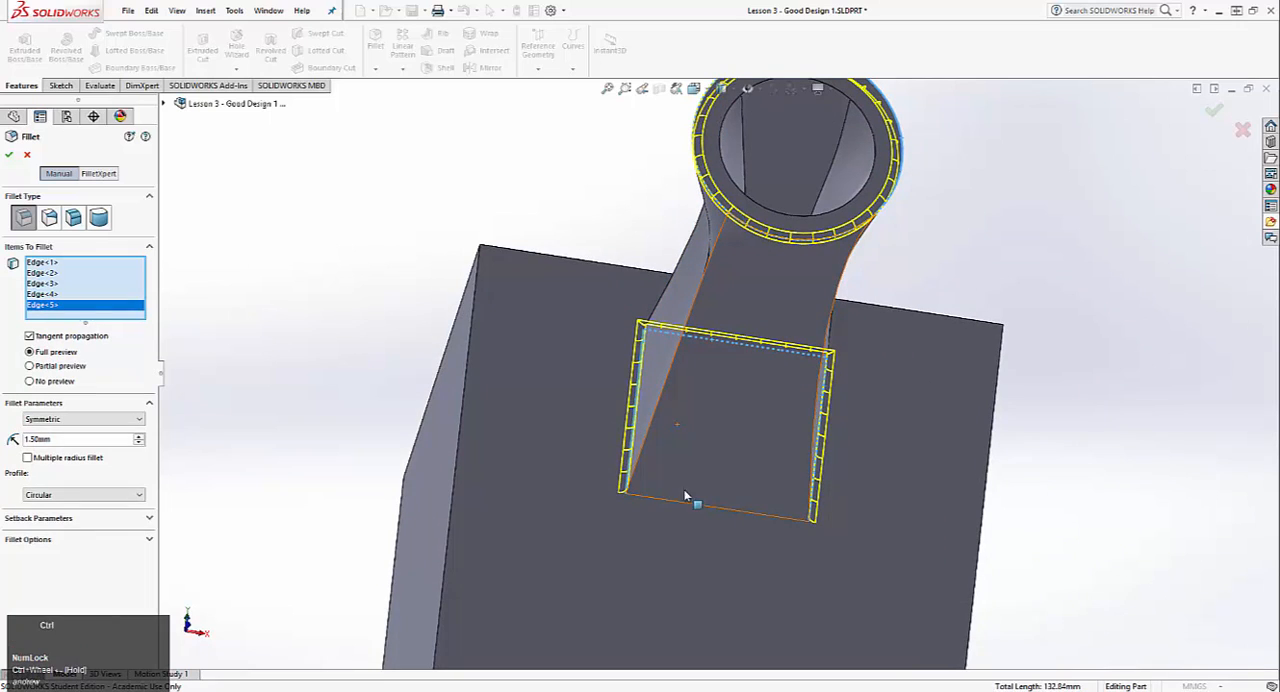
left_click(684, 503)
middle_click_drag(915, 480, 600, 360)
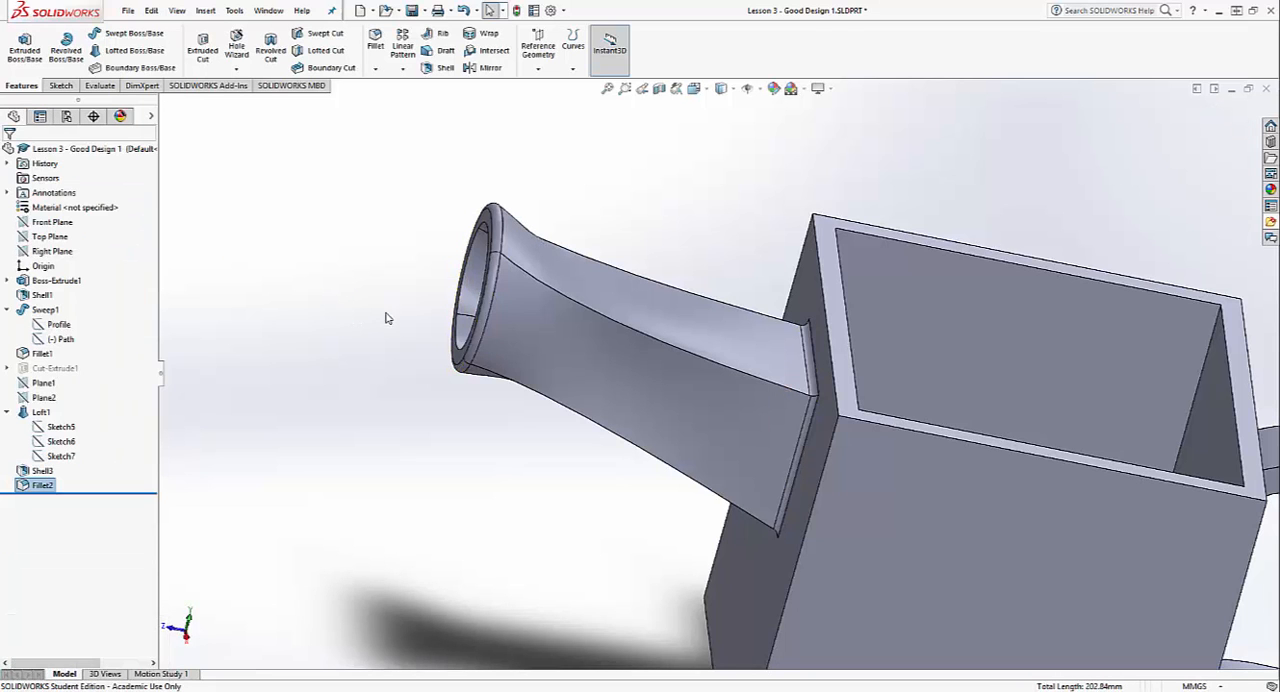
Step: Start another fillet on one of the mug's inner vertical corner edges with a 10 mm radius
middle_click_drag(412, 310, 150, 113)
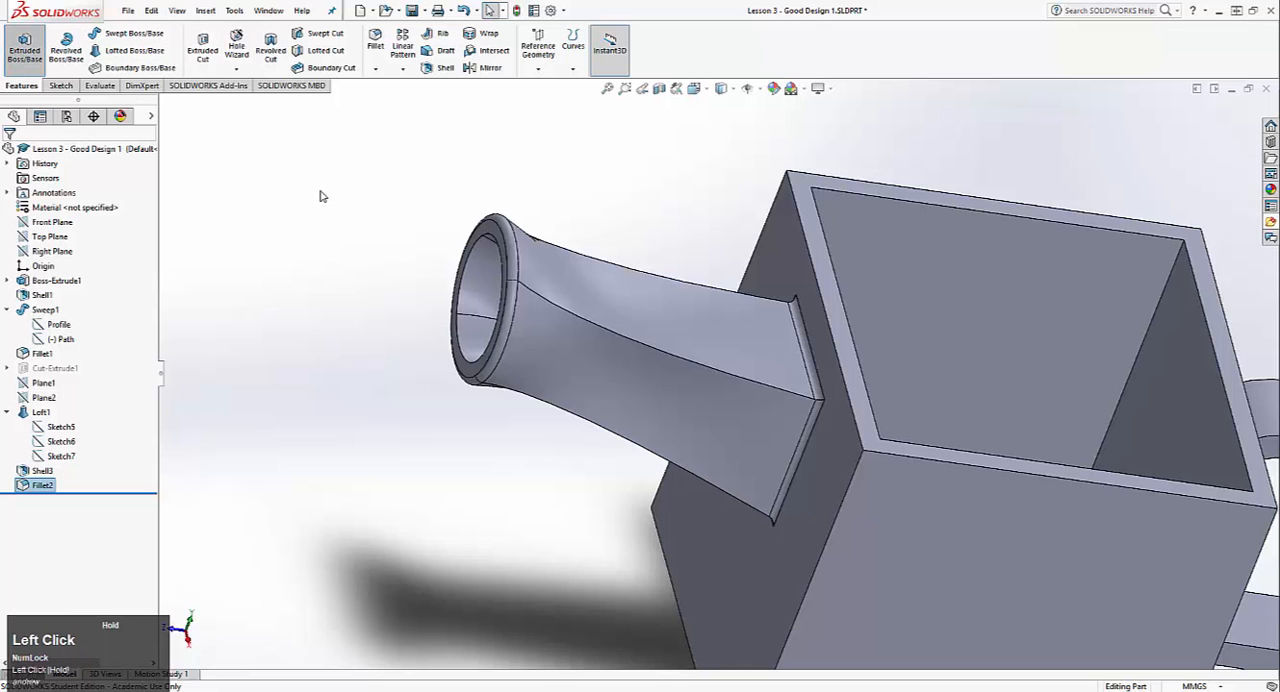
middle_click_drag(727, 180, 798, 246)
middle_click_drag(803, 253, 820, 394)
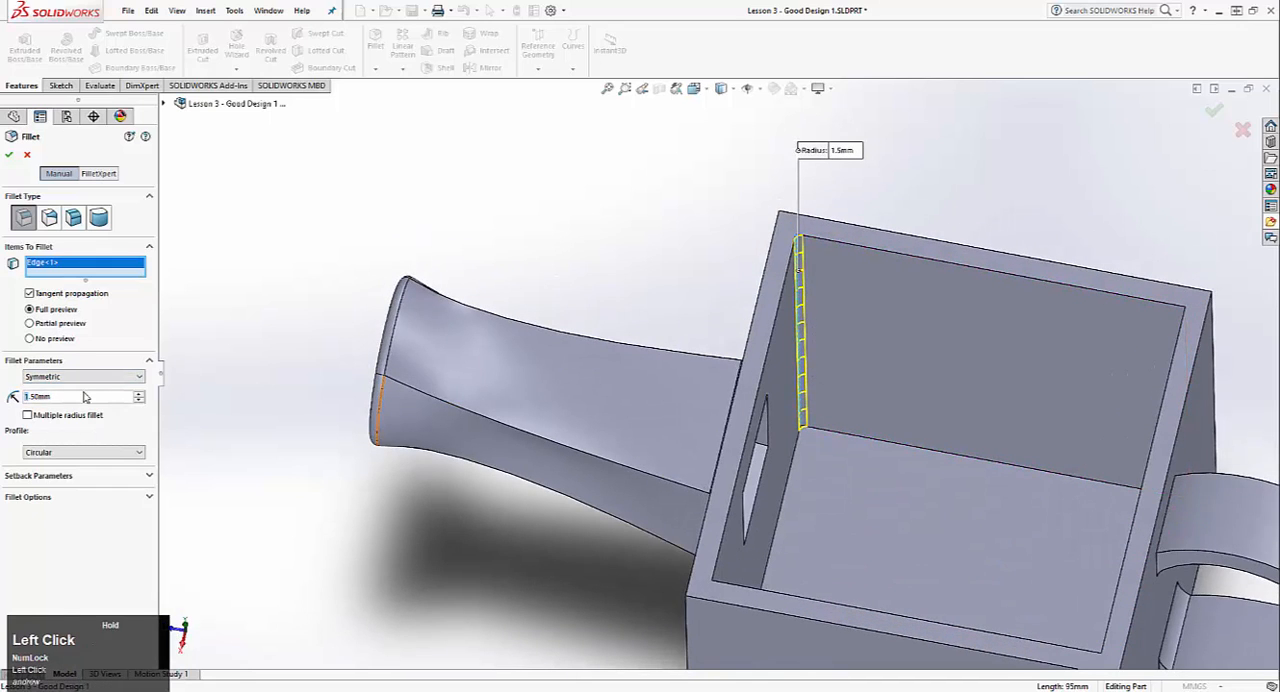
type("10")
key("Return")
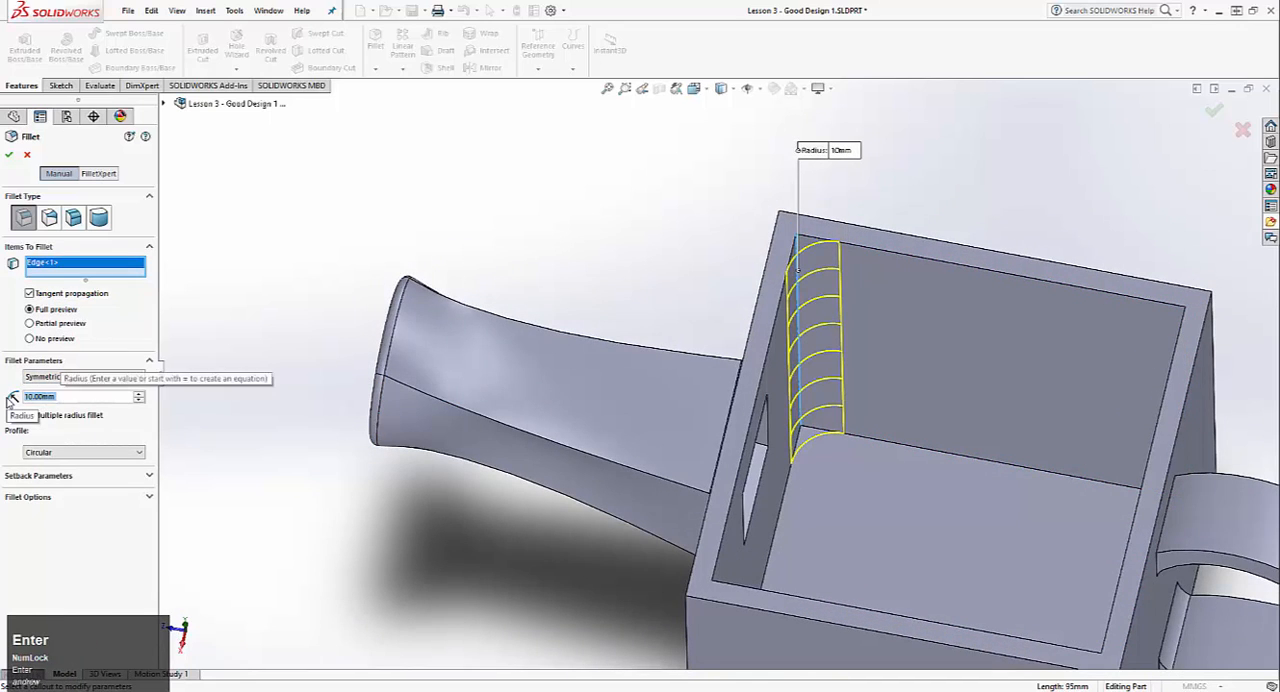
Step: Add the mug's other three inner vertical corner edges and its inside bottom face to the 10 mm fillet
scroll(850, 495, "down", 2)
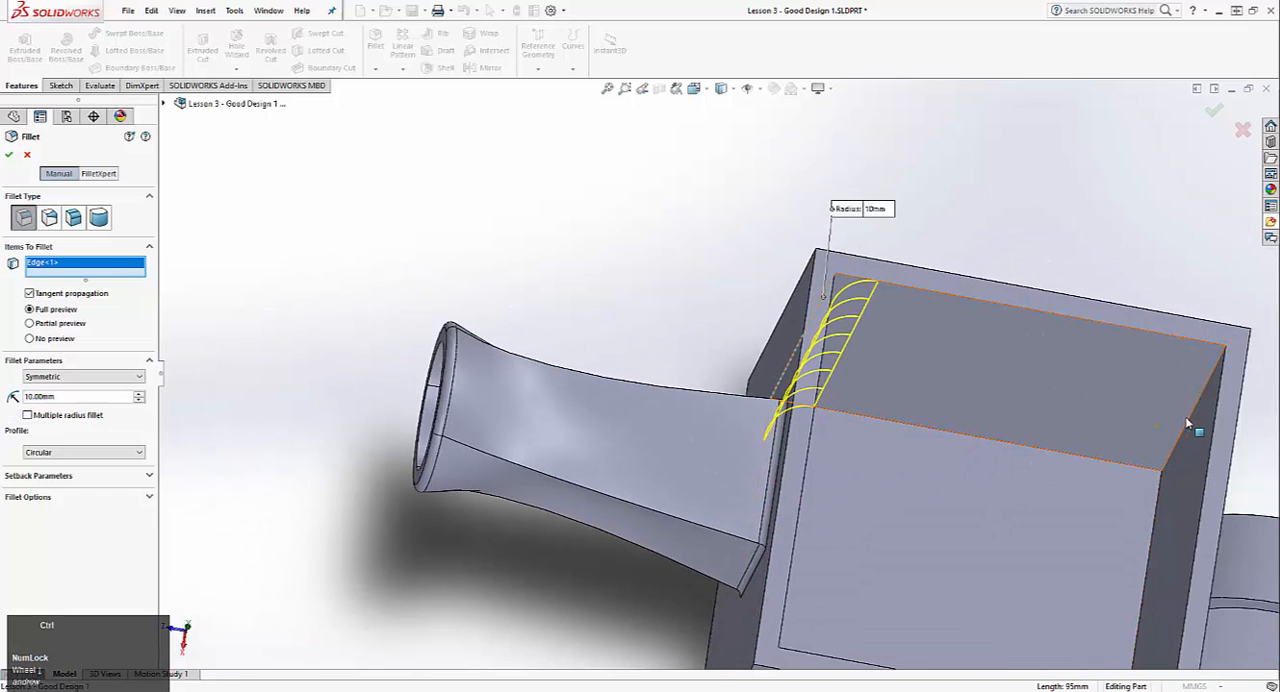
left_click(1187, 424)
middle_click_drag(1080, 514, 961, 470)
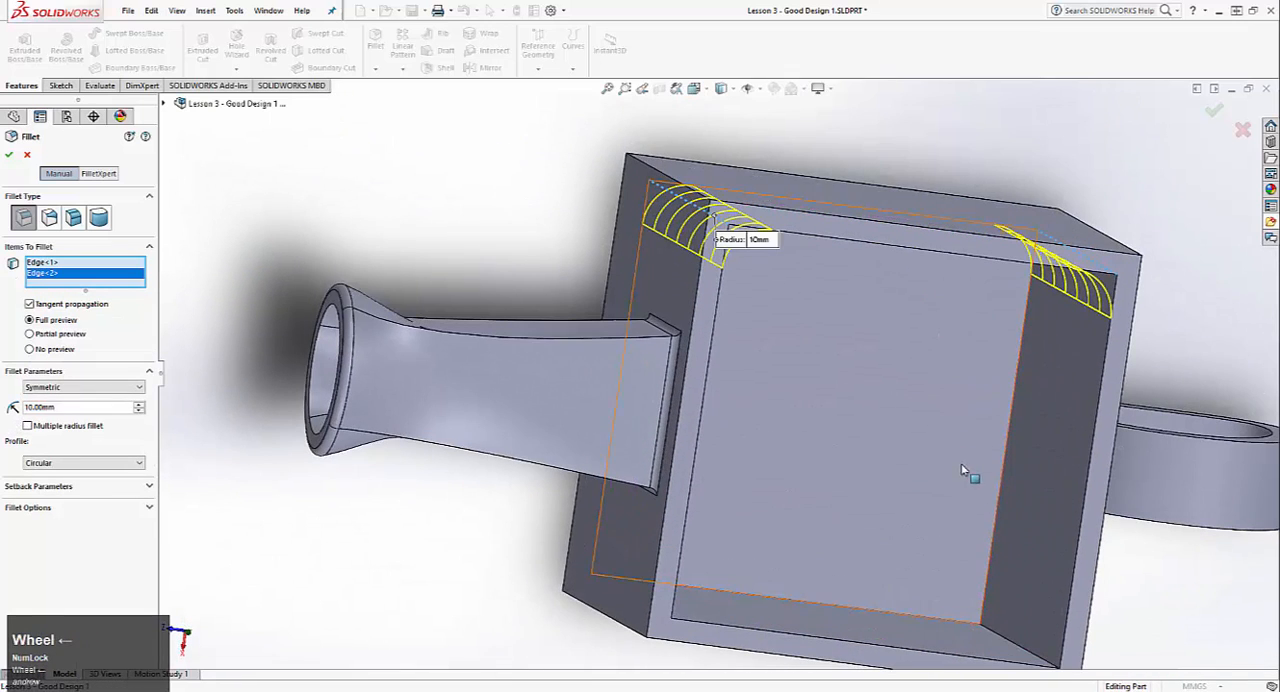
left_click(991, 627)
middle_click_drag(991, 627, 886, 600)
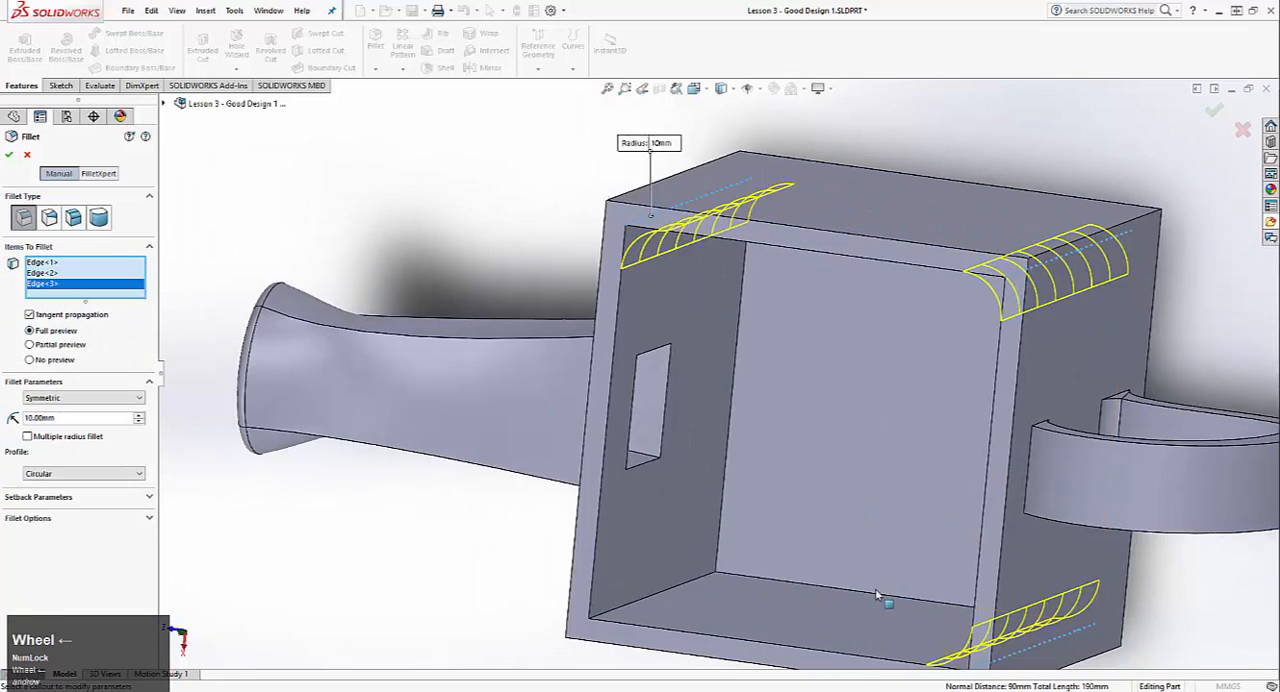
left_click(704, 585)
left_click(758, 480)
middle_click_drag(758, 480, 838, 333)
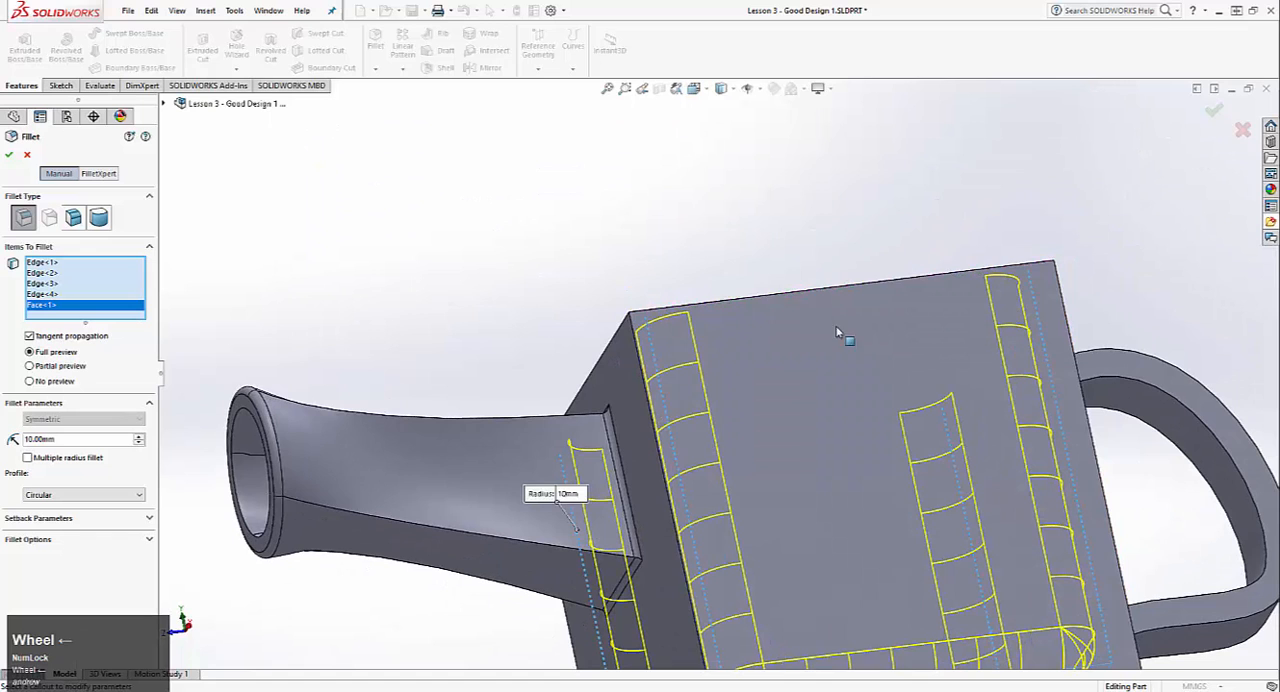
Step: Add the mug's four outer vertical corner edges to the 10 mm fillet and create it
left_click(634, 344)
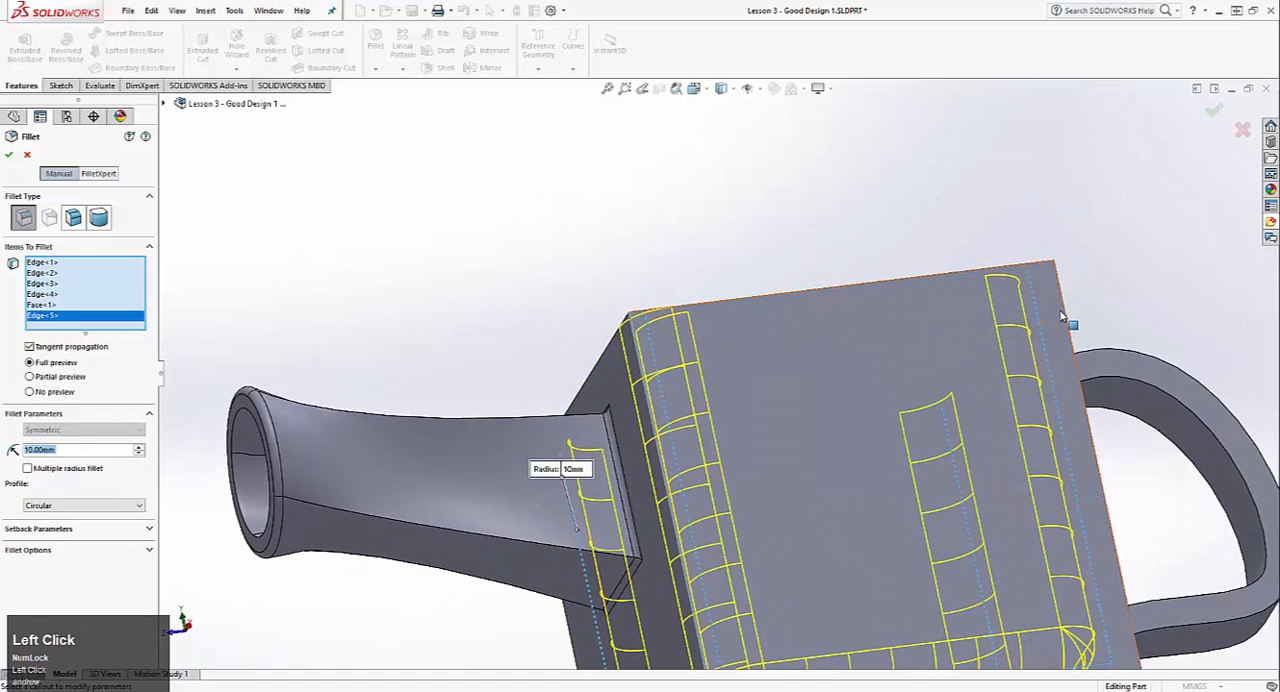
left_click(1066, 316)
middle_click_drag(1063, 312, 624, 354)
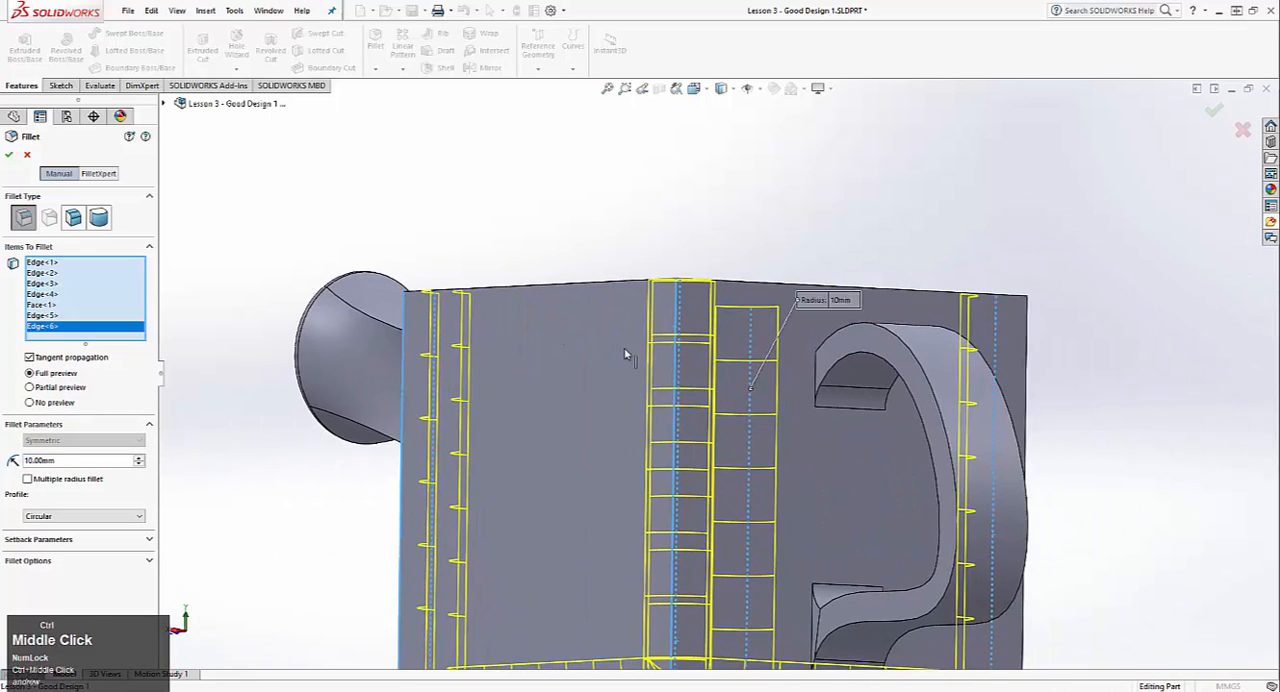
left_click(1026, 332)
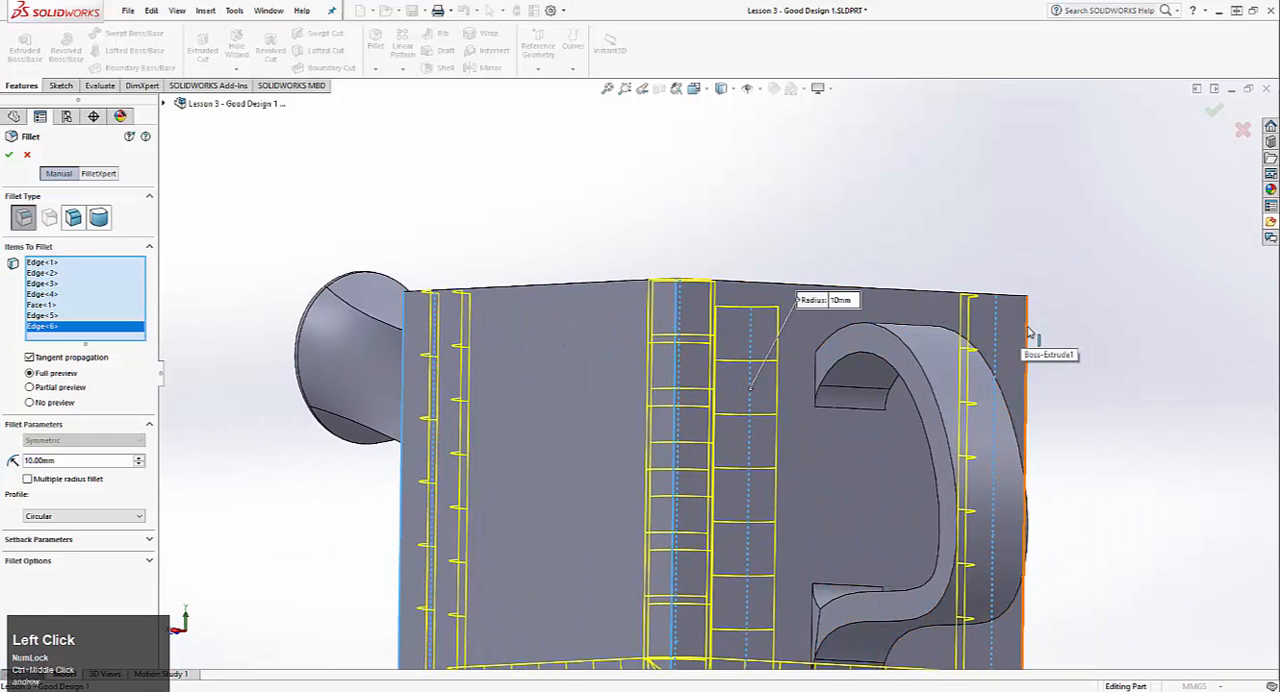
middle_click_drag(760, 323, 703, 398)
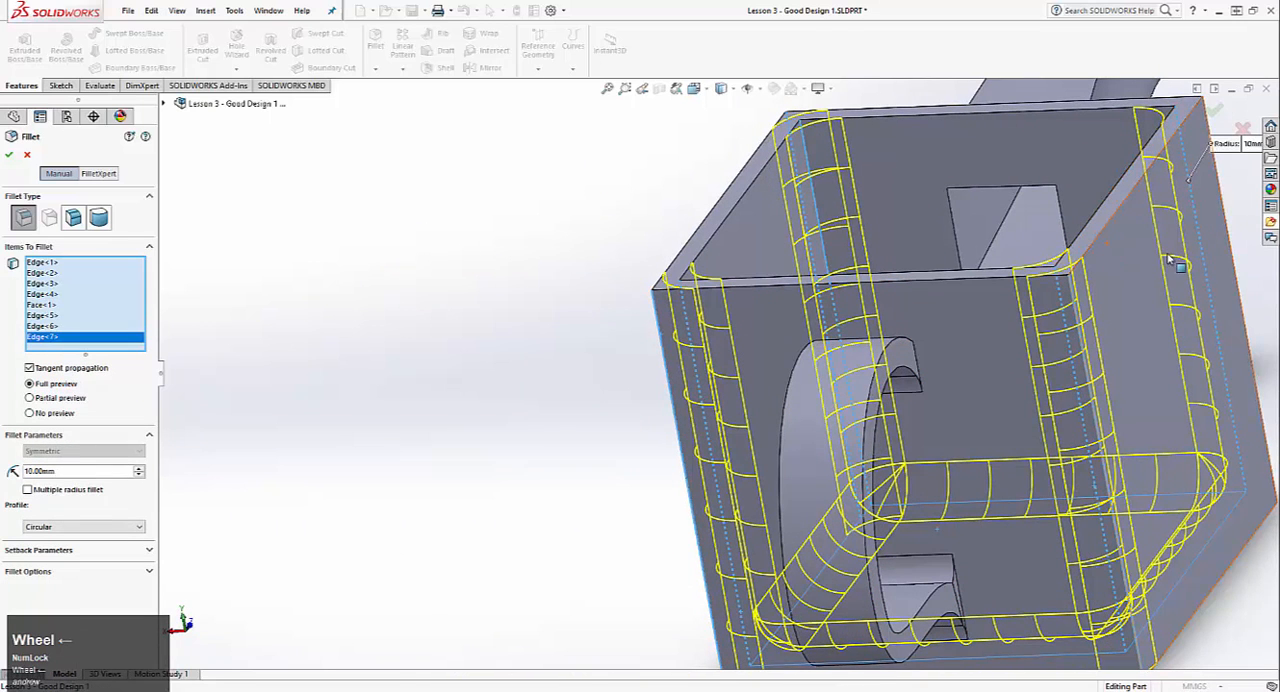
left_click(1224, 256)
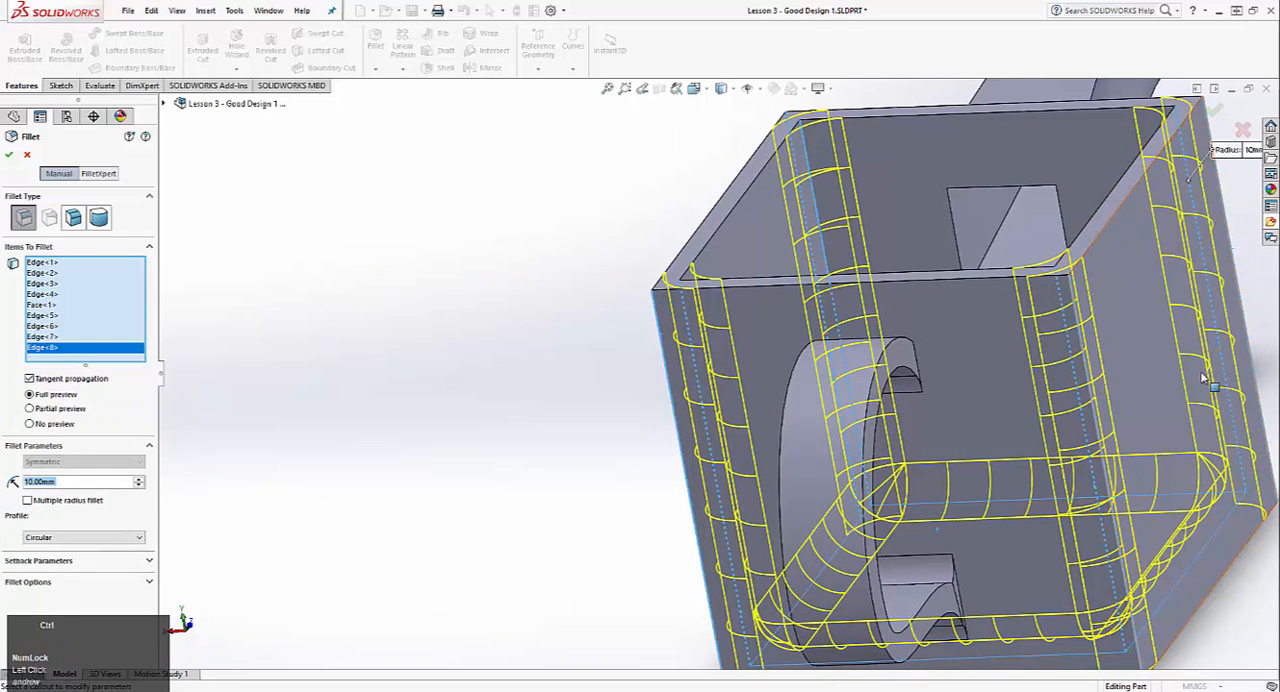
middle_click_drag(1268, 563, 1184, 532, "ctrl")
left_click(1213, 116)
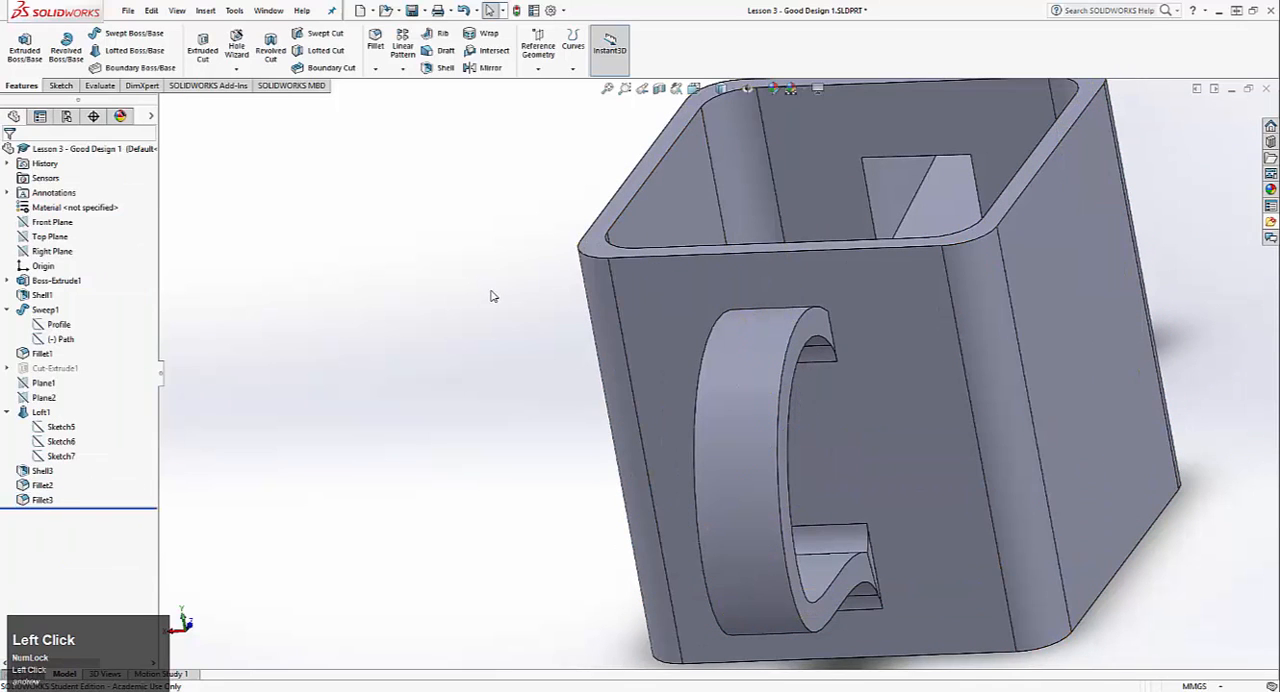
Step: Examine the spout's shape and the dimensions of its loft's middle profile sketch
middle_click_drag(491, 296, 823, 242)
scroll(668, 274, "down", 1)
middle_click_drag(325, 176, 618, 205)
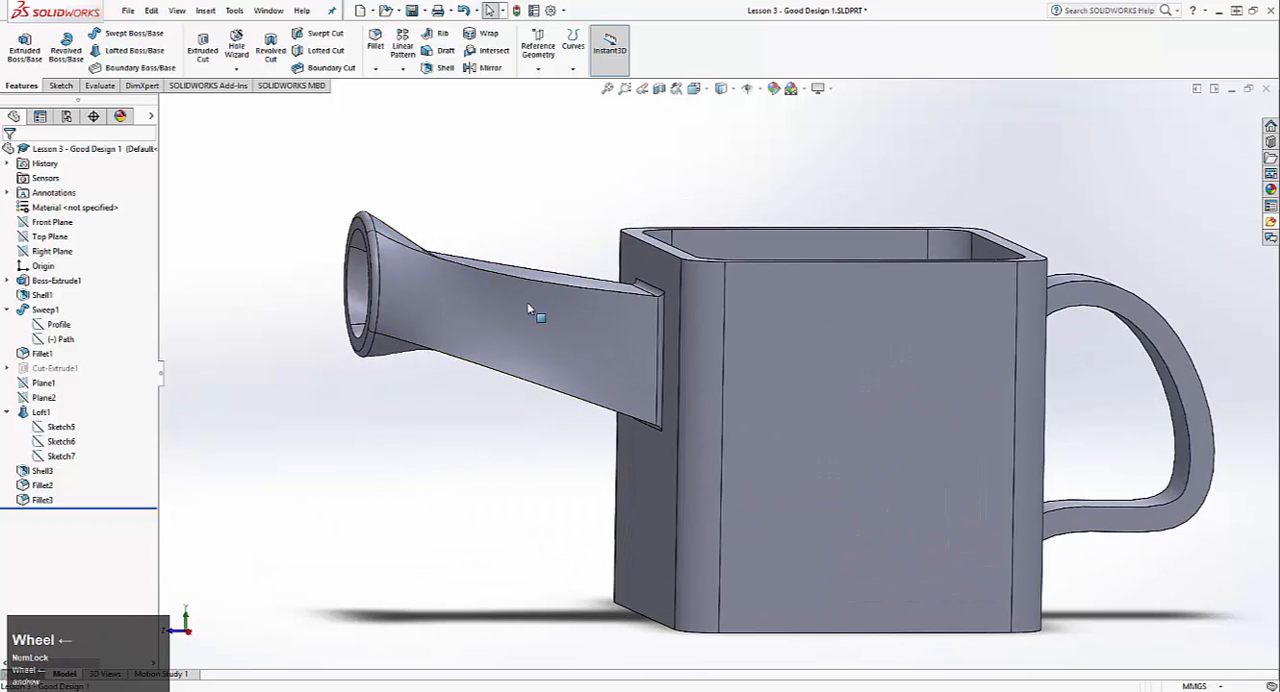
mouse_move(529, 301)
middle_mouse_down()
mouse_move(498, 294)
mouse_move(520, 283)
mouse_move(546, 311)
middle_mouse_up()
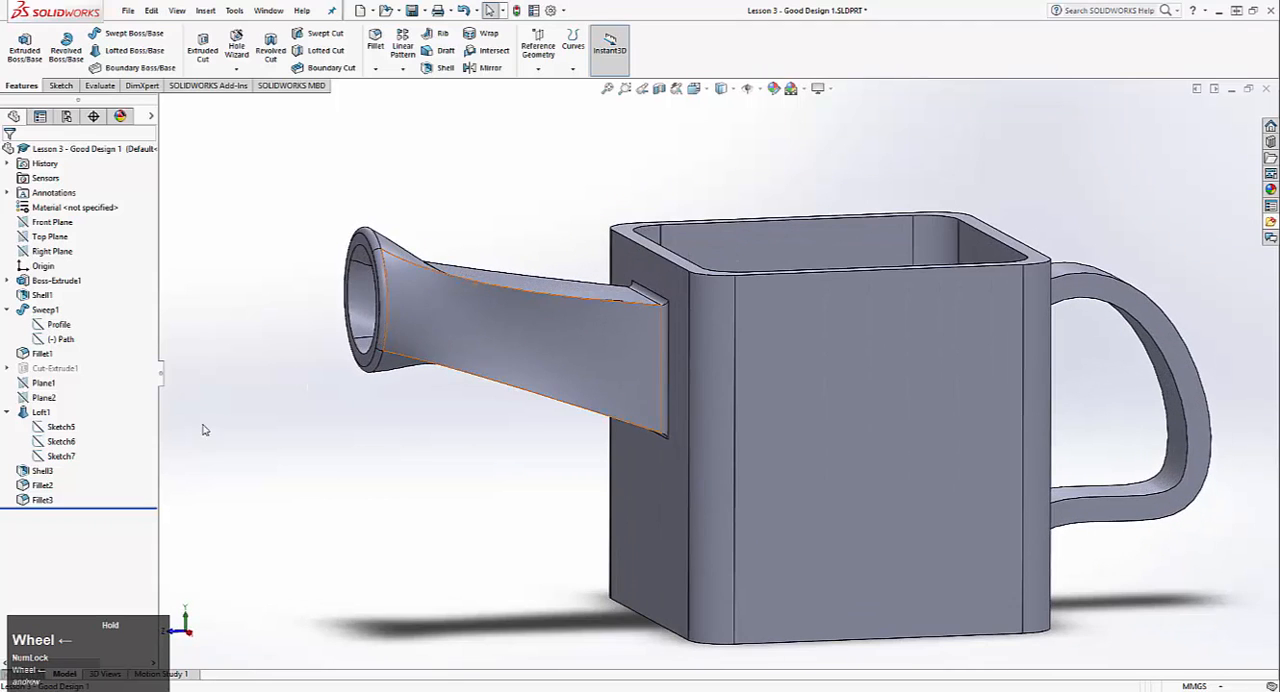
right_click(56, 442)
left_click(64, 402)
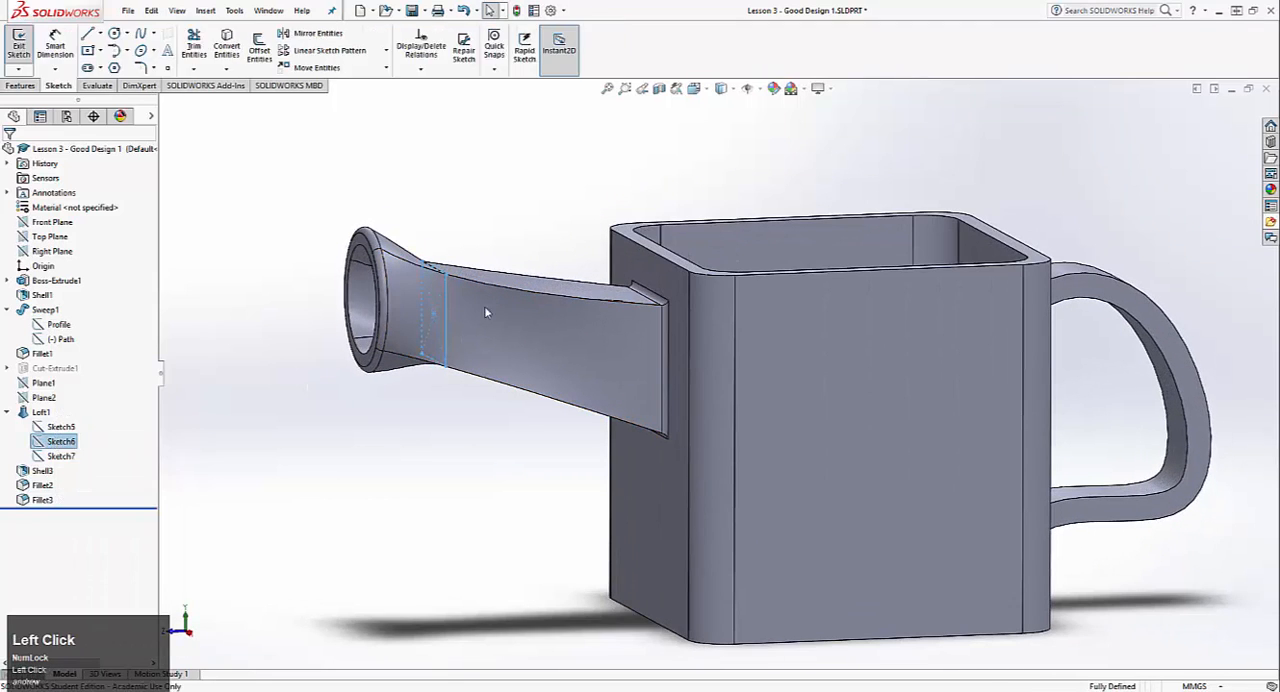
mouse_move(486, 306)
middle_mouse_down()
mouse_move(500, 277)
mouse_move(507, 298)
middle_mouse_up()
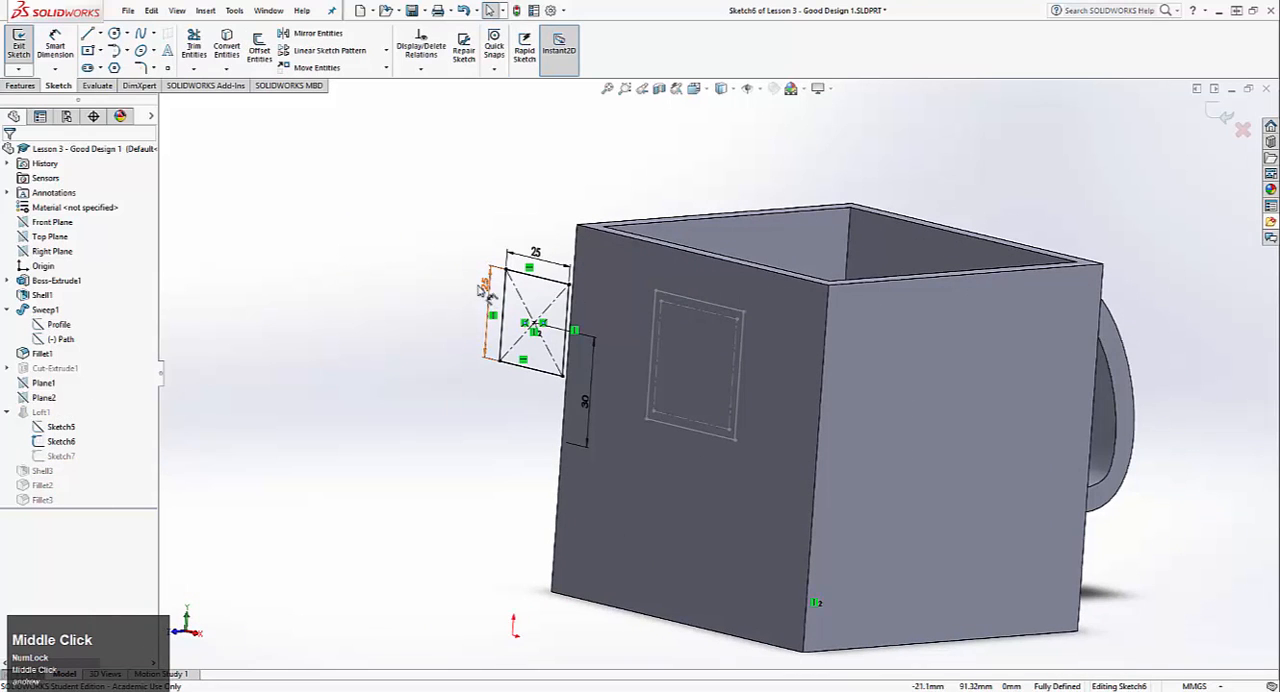
left_click(18, 44)
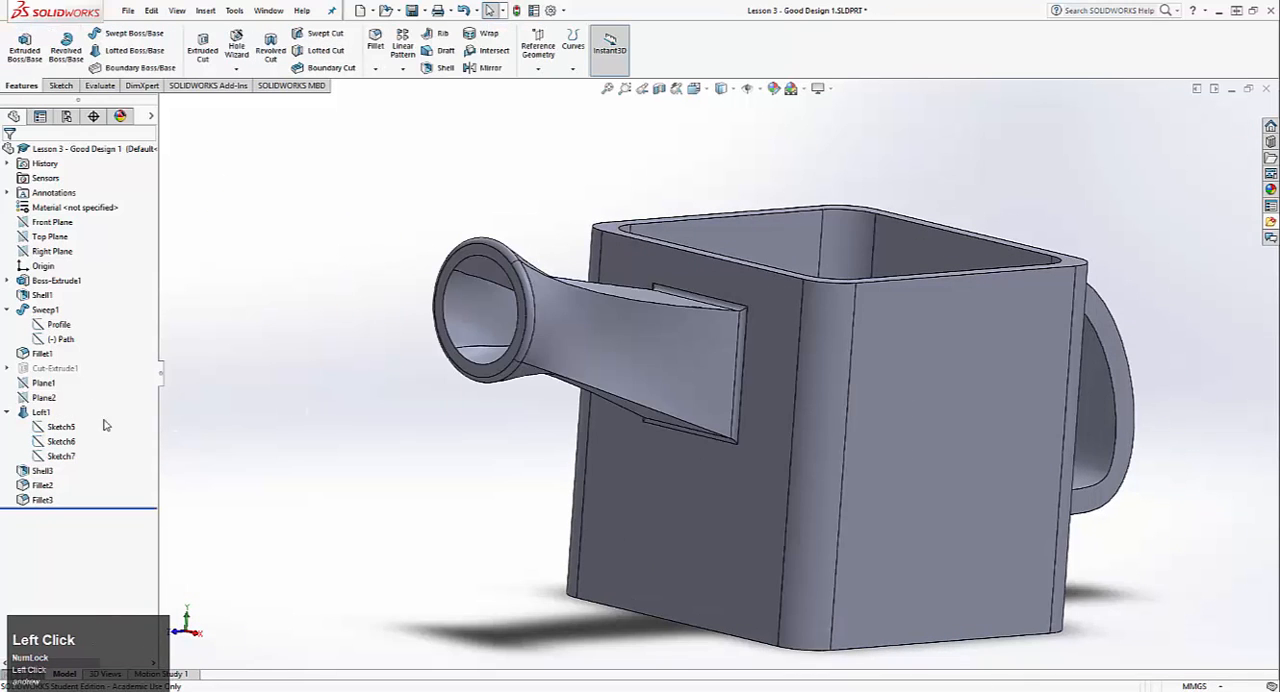
Step: Set the offset of Plane1 from the mug's spout-side face to 50 mm and check the spout's middle profile
right_click(43, 383)
left_click(52, 355)
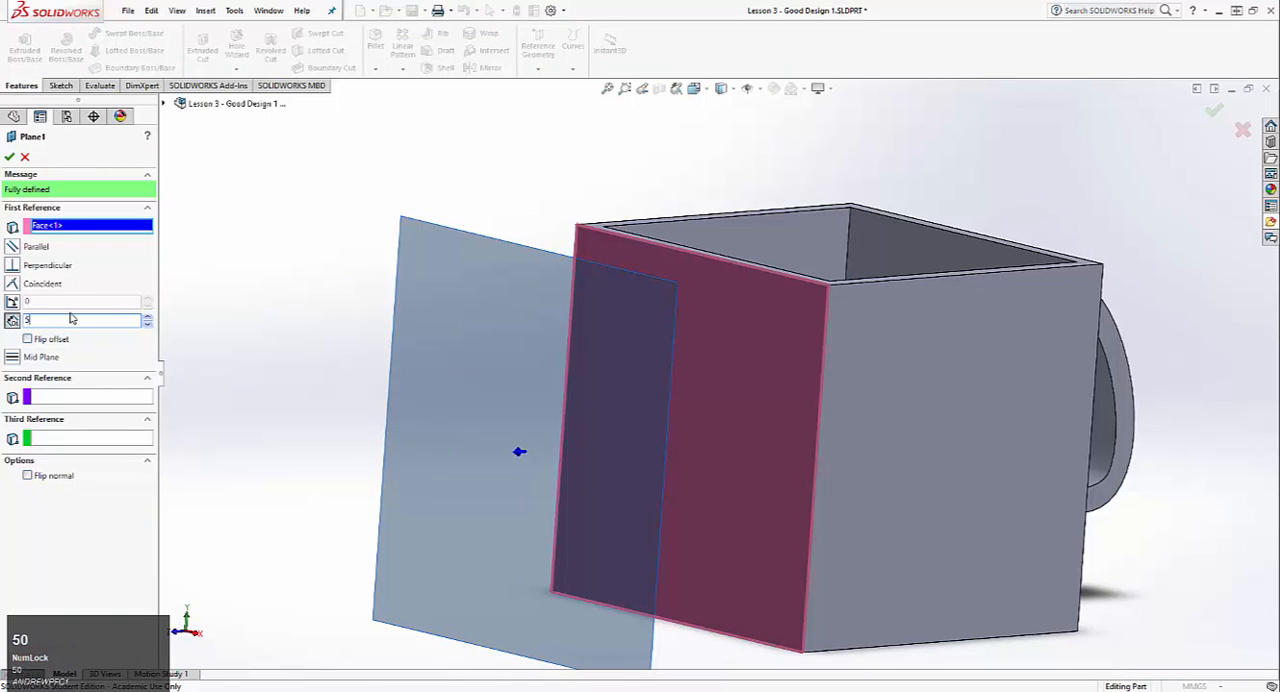
type("50")
key("Return")
left_click(12, 155)
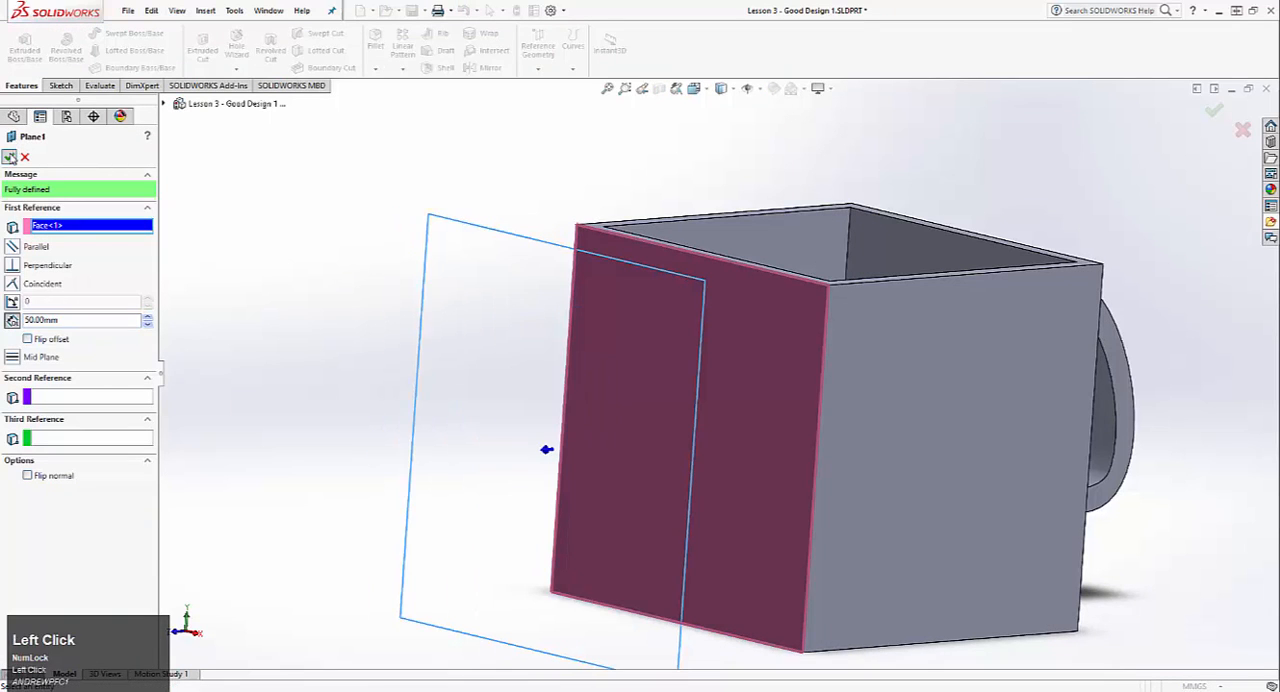
middle_click_drag(374, 286, 466, 241)
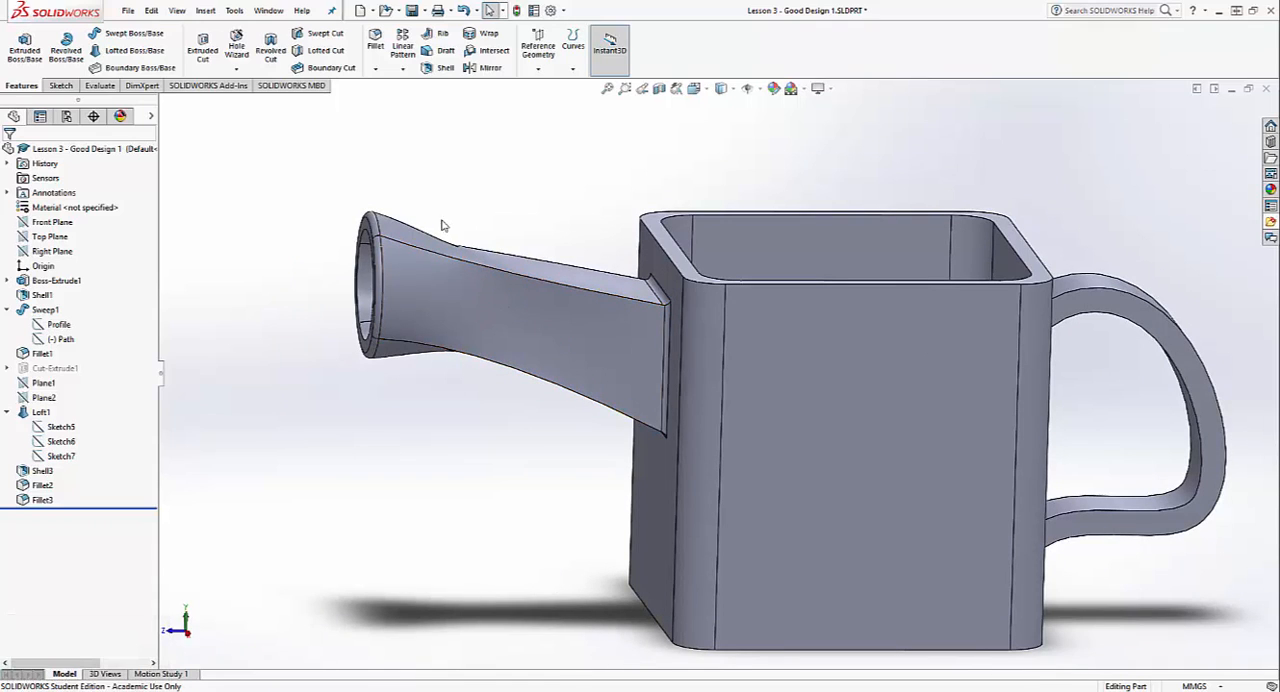
left_click(88, 444)
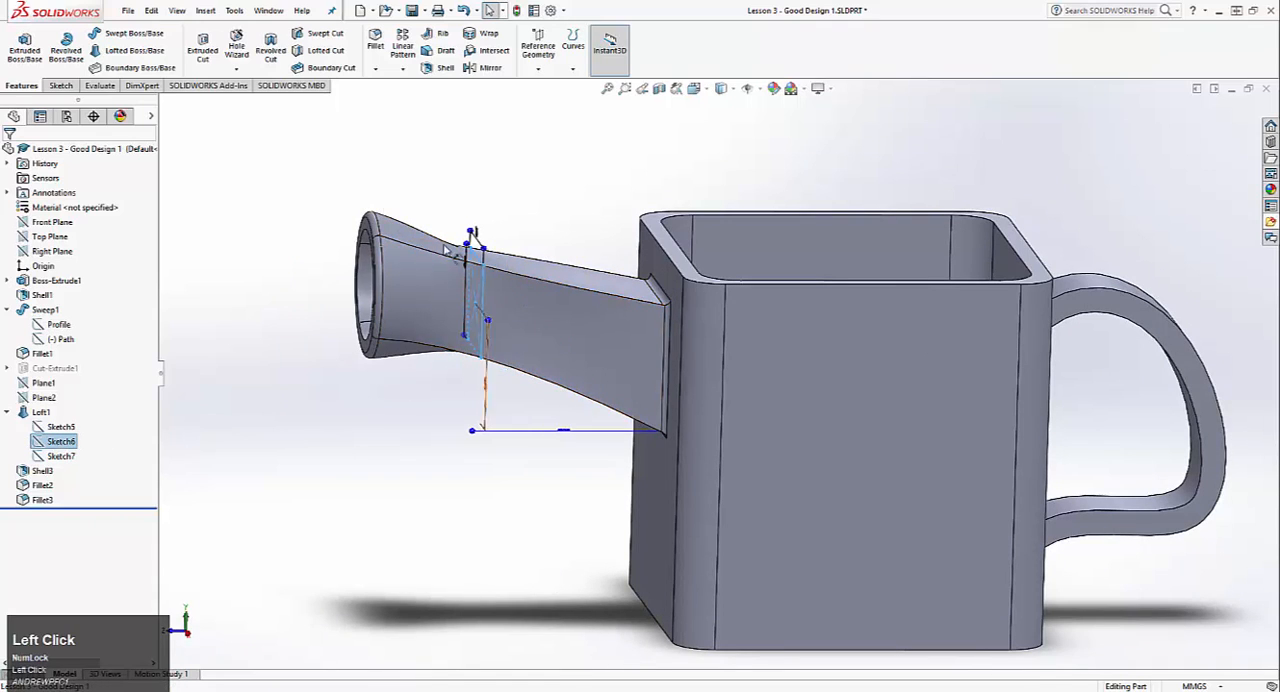
left_click(378, 177)
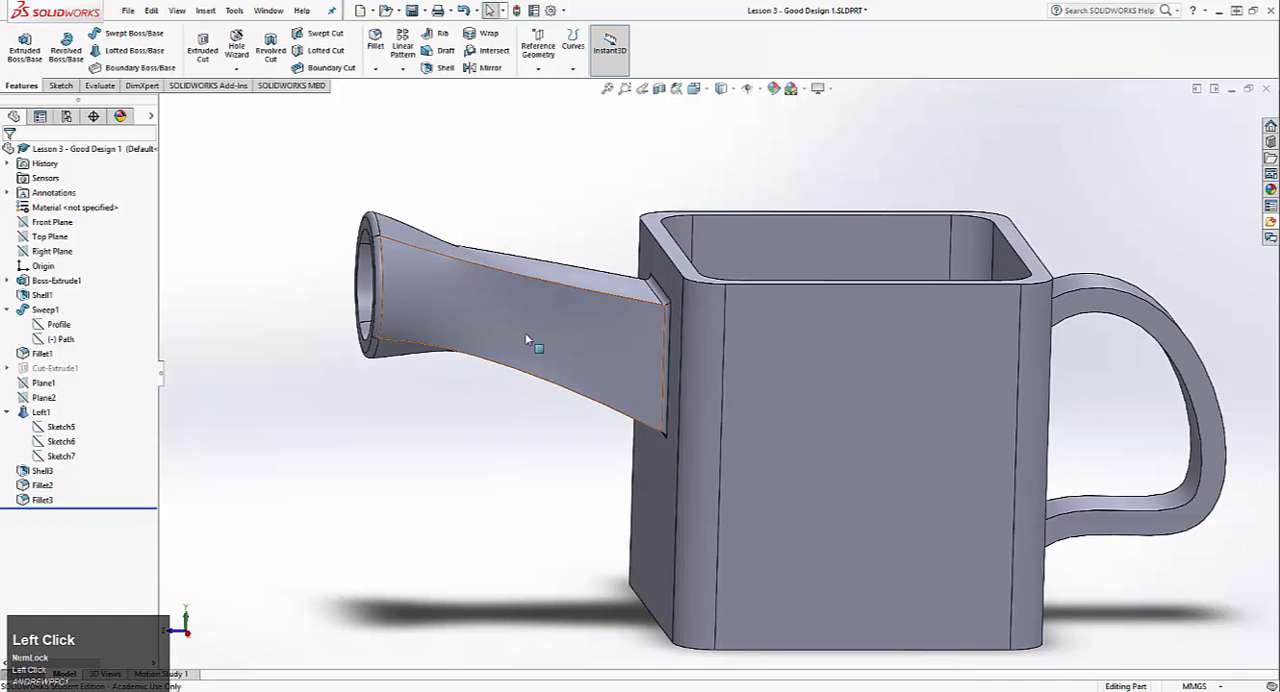
Step: Start a fillet on one outer lengthwise edge of the handle with a 1 mm radius
middle_click_drag(633, 253, 472, 338)
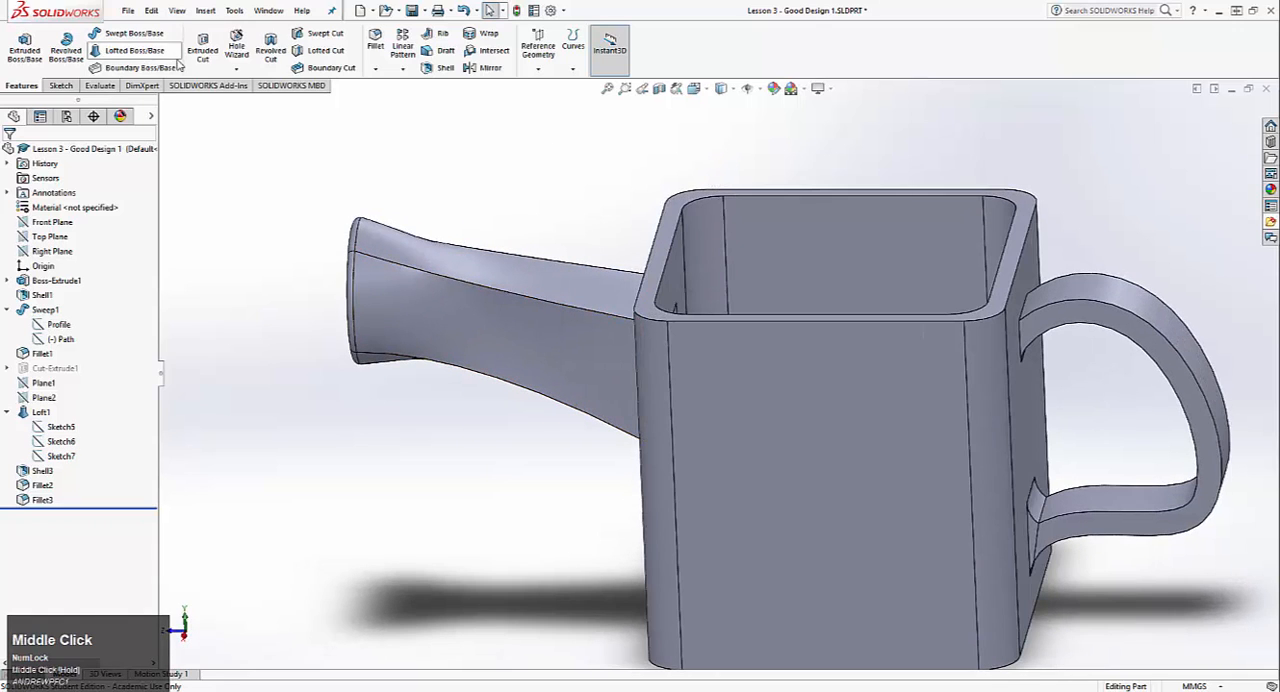
left_click(375, 40)
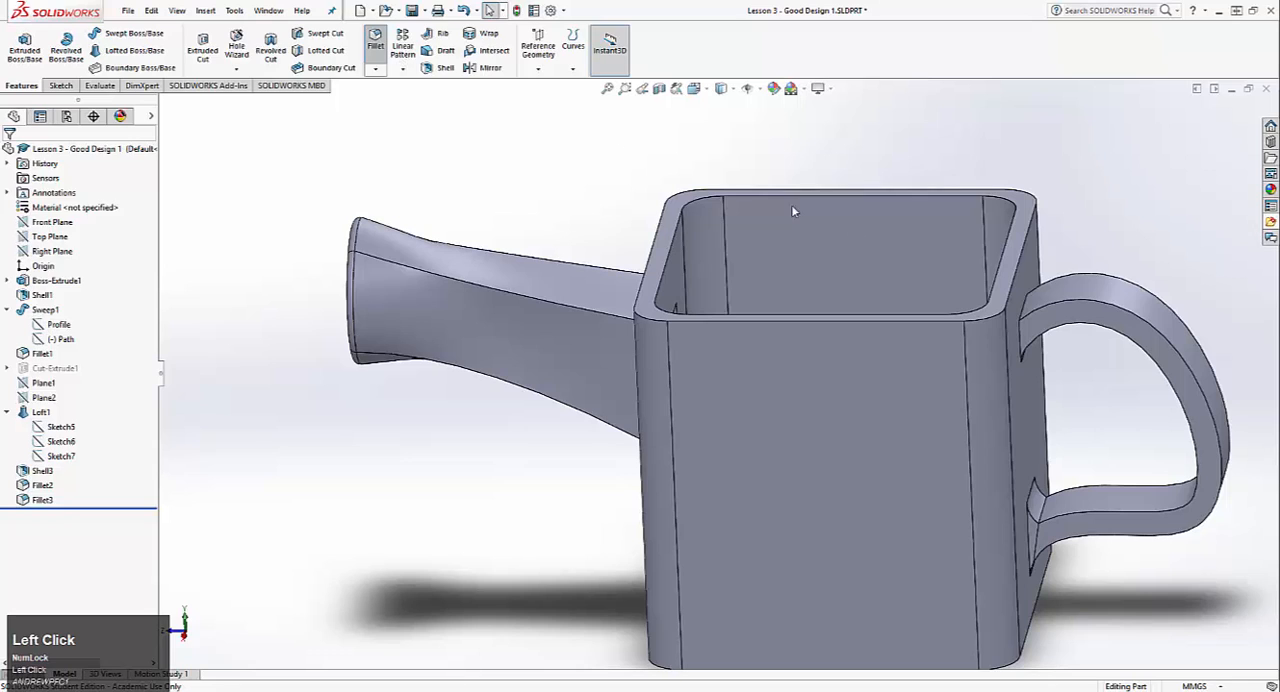
left_click(1046, 316)
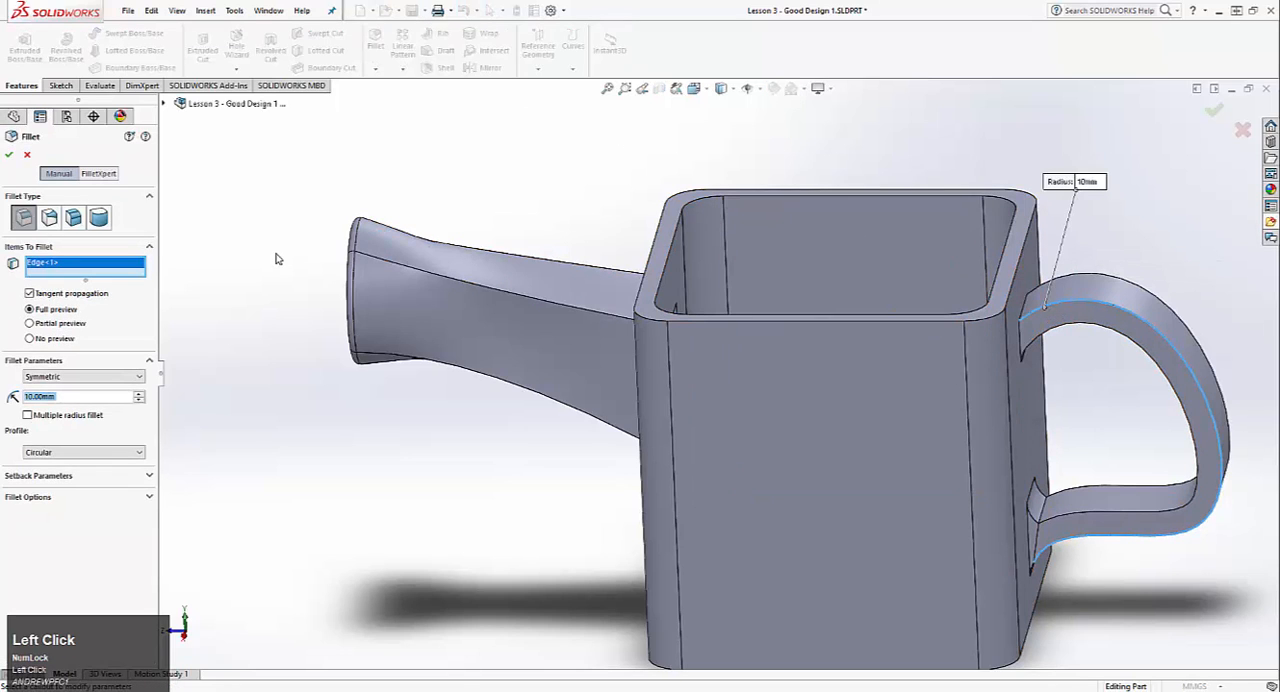
type("1.")
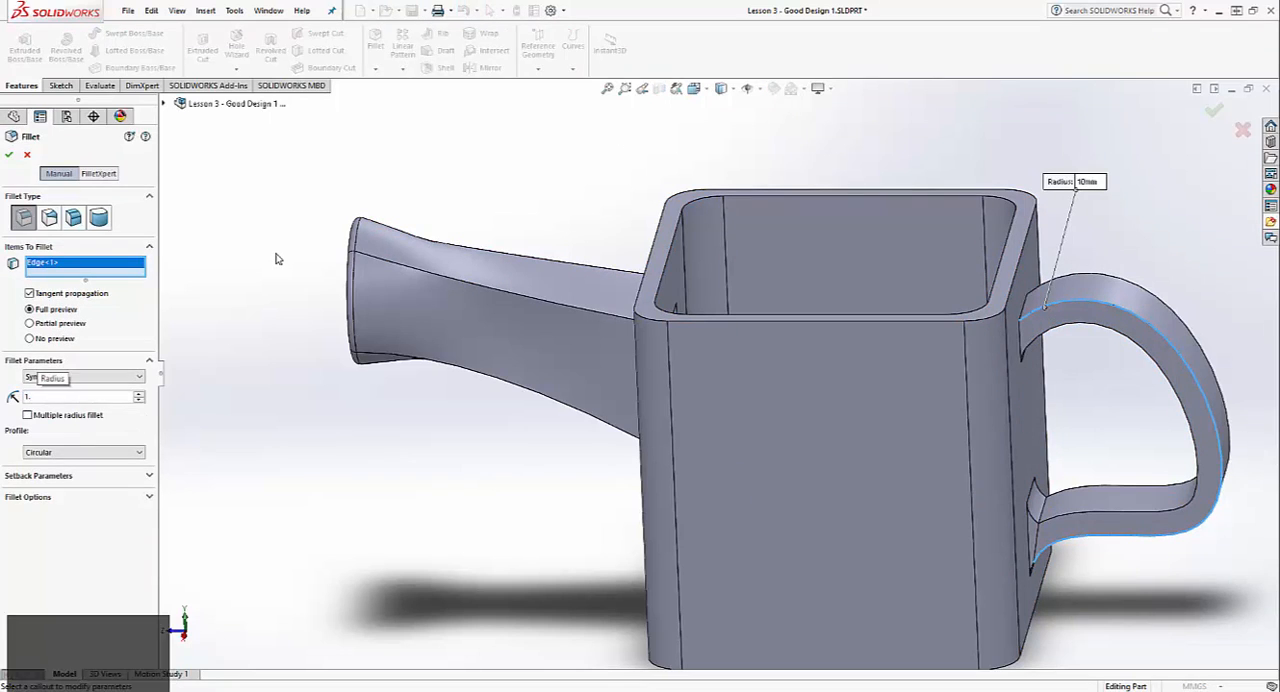
key("BackSpace")
key("Return")
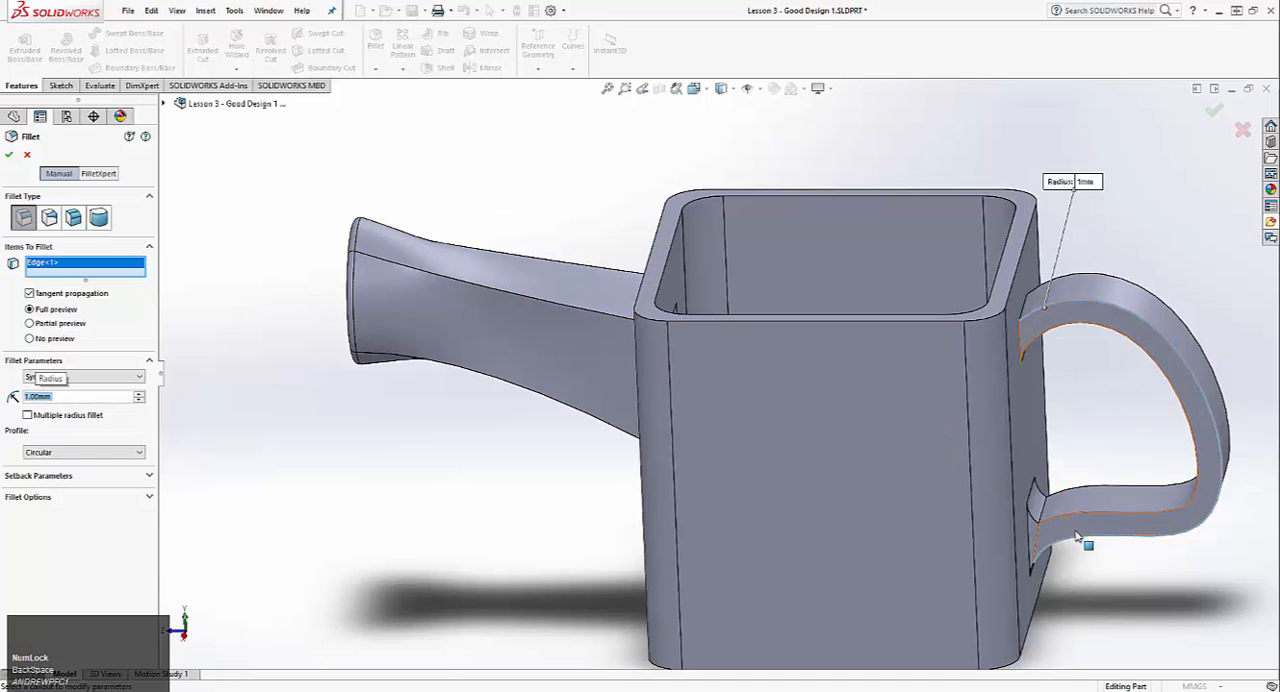
Step: Add the handle's two inner lengthwise edges and the short curved edges at its lower joint to the 1 mm fillet
scroll(1080, 549, "up", 3)
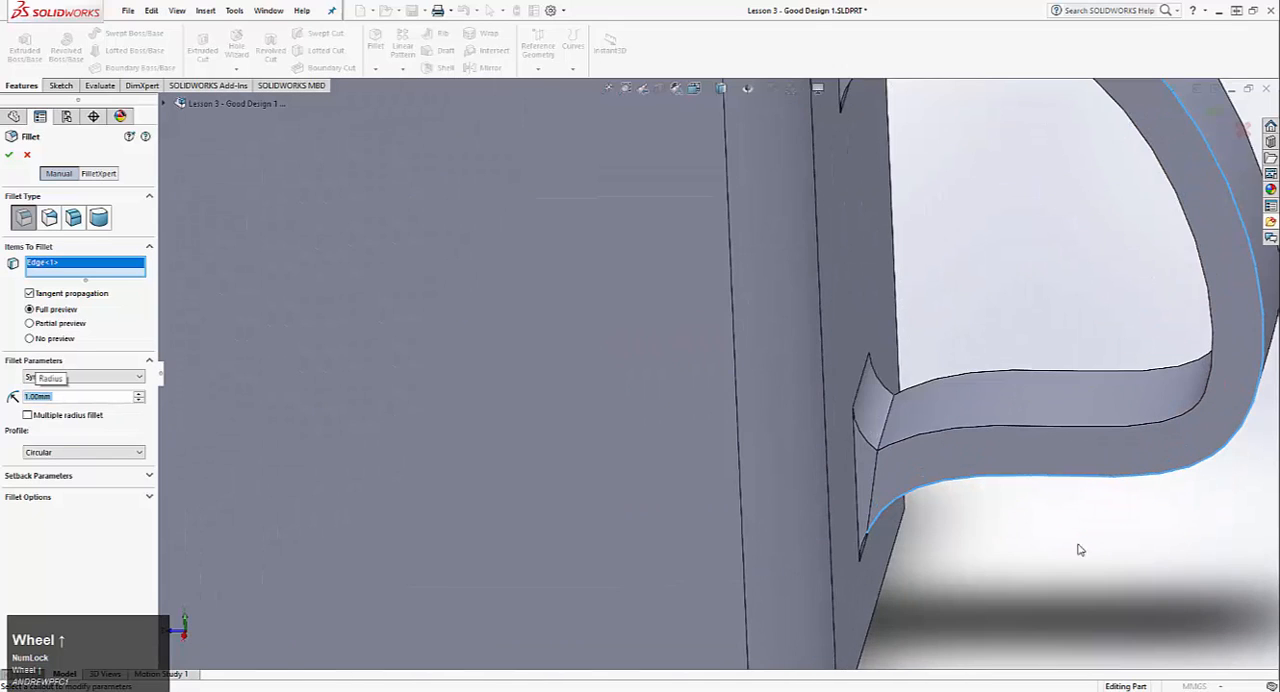
left_click(864, 547, "ctrl")
scroll(951, 497, "down", 3)
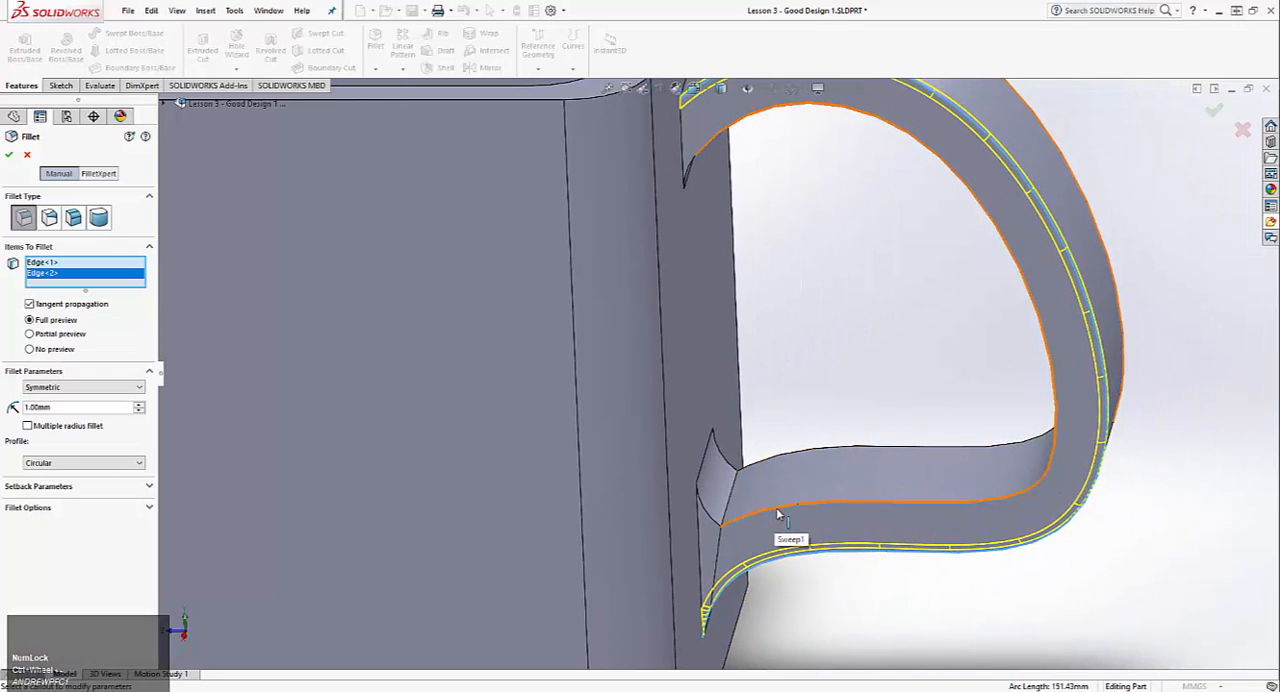
left_click(738, 516, "ctrl")
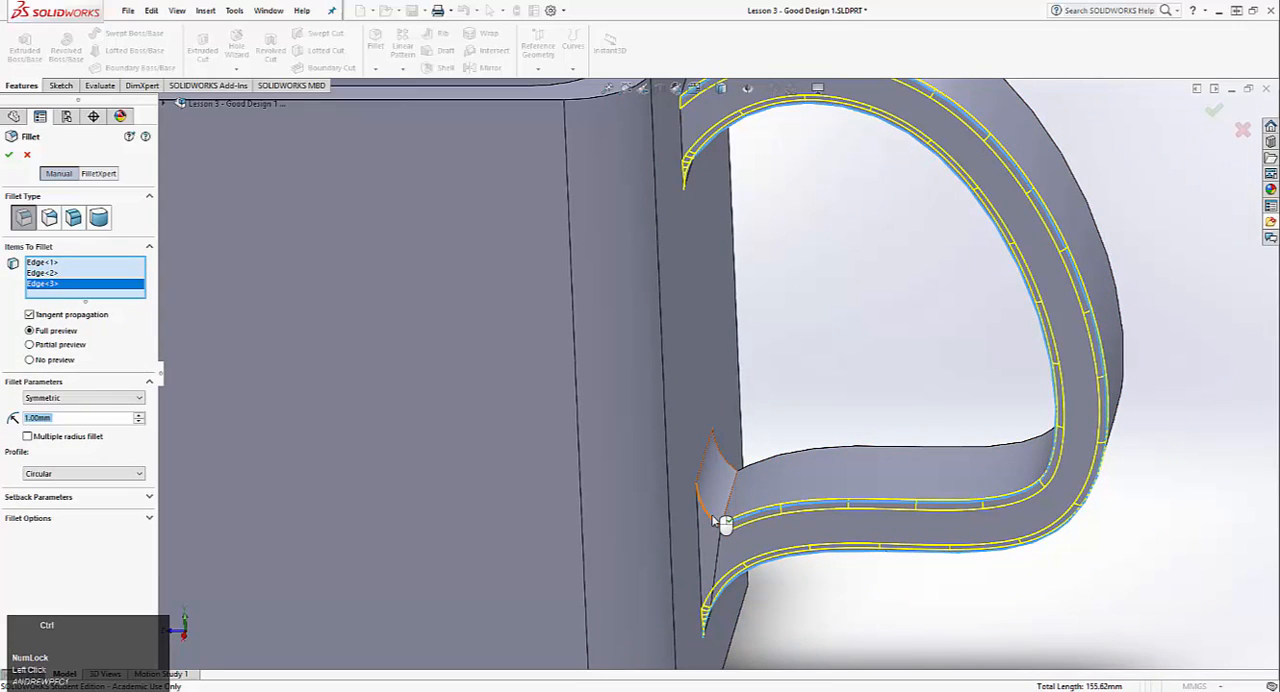
left_click(722, 523, "ctrl")
left_click(737, 466, "ctrl")
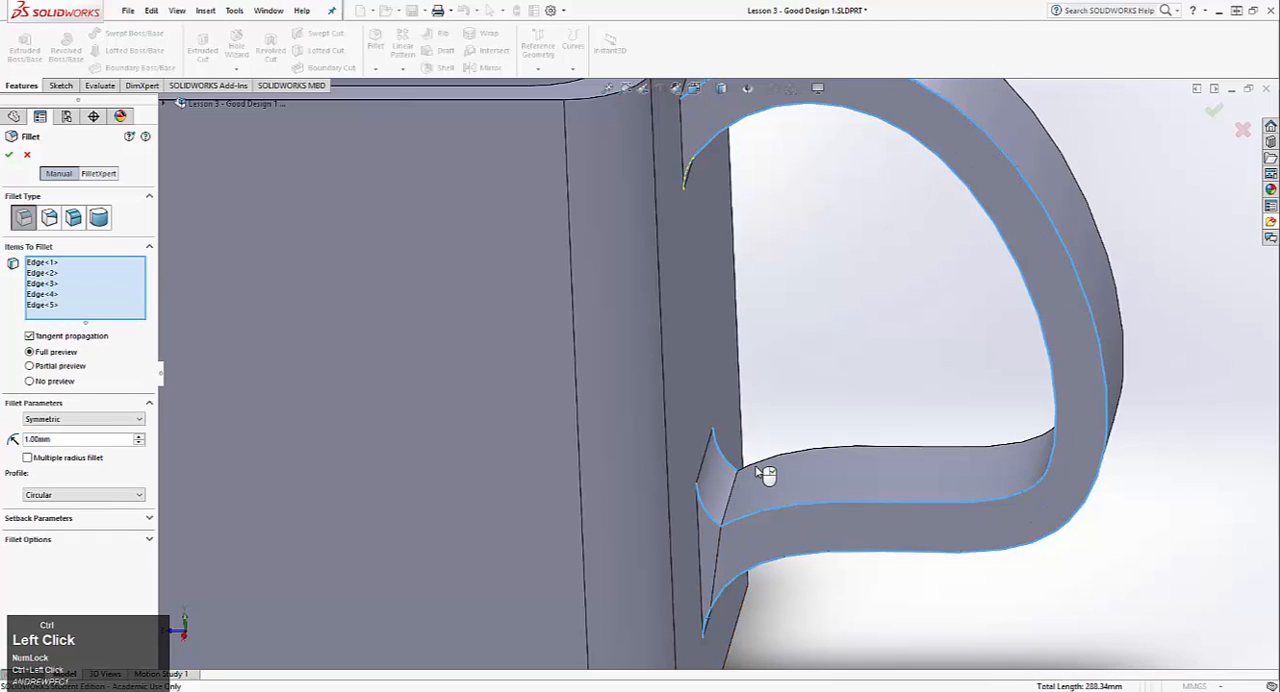
left_click(775, 471, "ctrl")
Step: Add the handle's other outer lengthwise edge and the remaining lower joint edge to the 1 mm fillet and create it
middle_click_drag(834, 457, 746, 417)
scroll(745, 400, "down", 2)
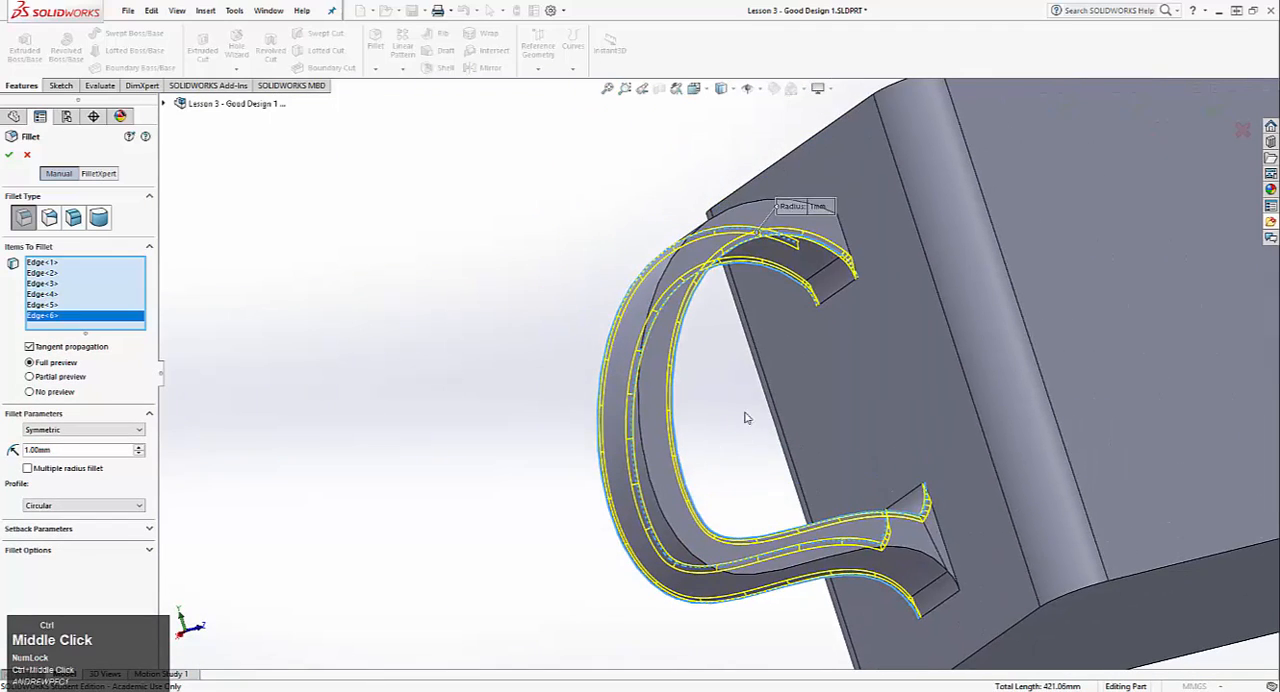
left_click(738, 213, "ctrl")
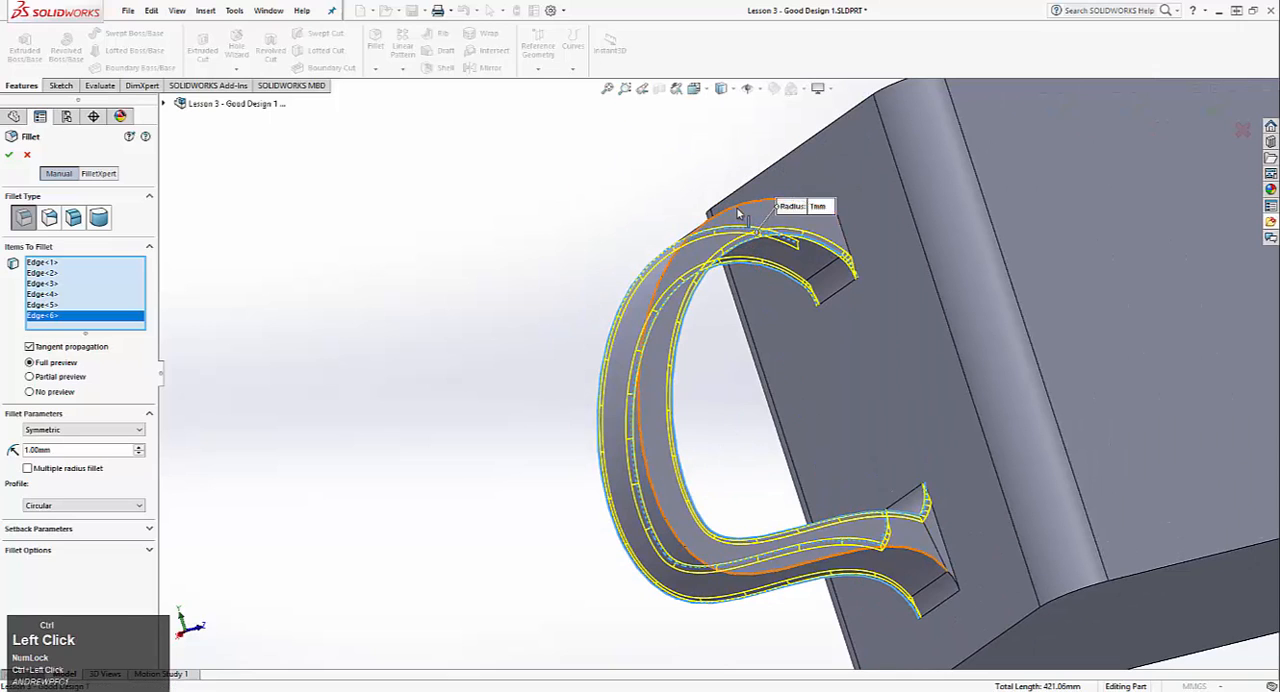
left_click(948, 568, "ctrl")
middle_click_drag(734, 466, 840, 461)
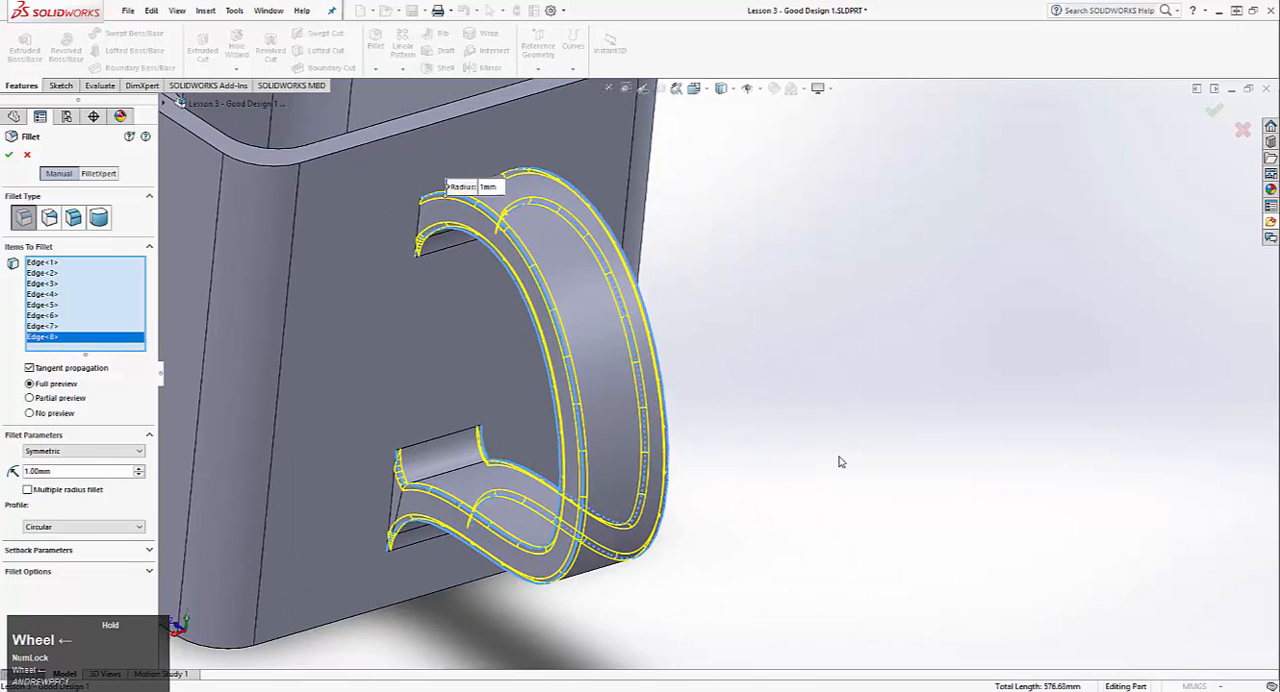
middle_click_drag(684, 428, 686, 423)
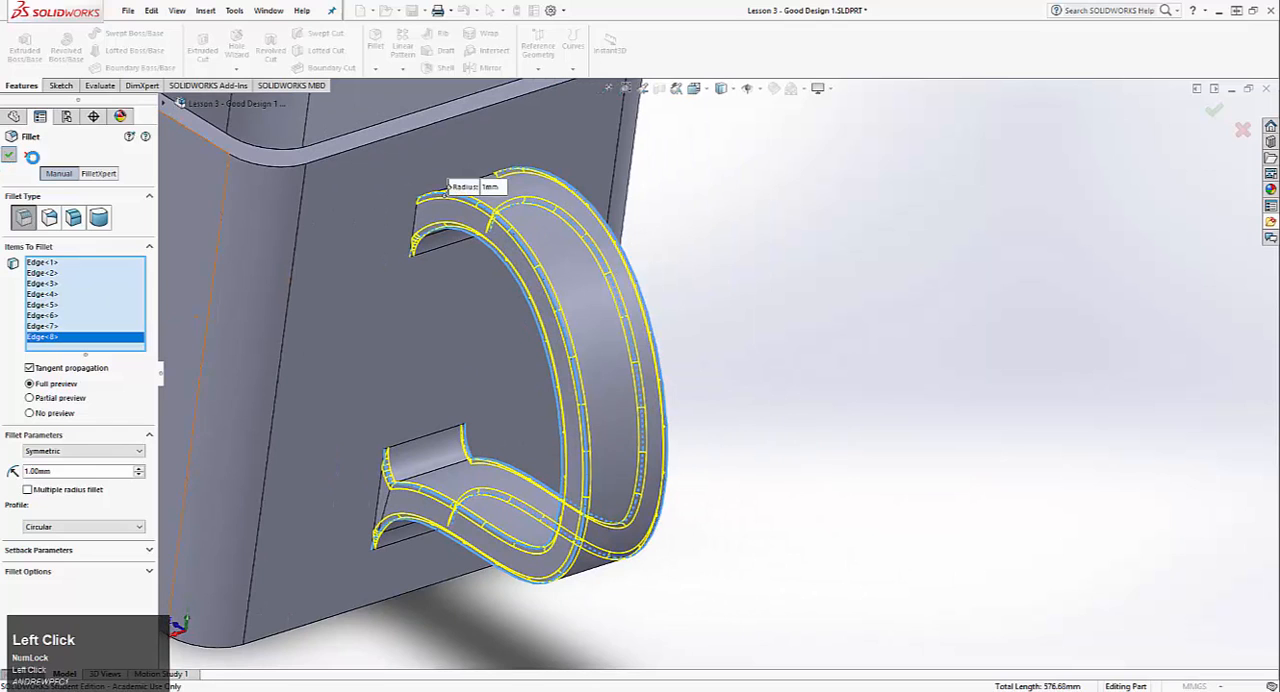
scroll(740, 363, "down", 4)
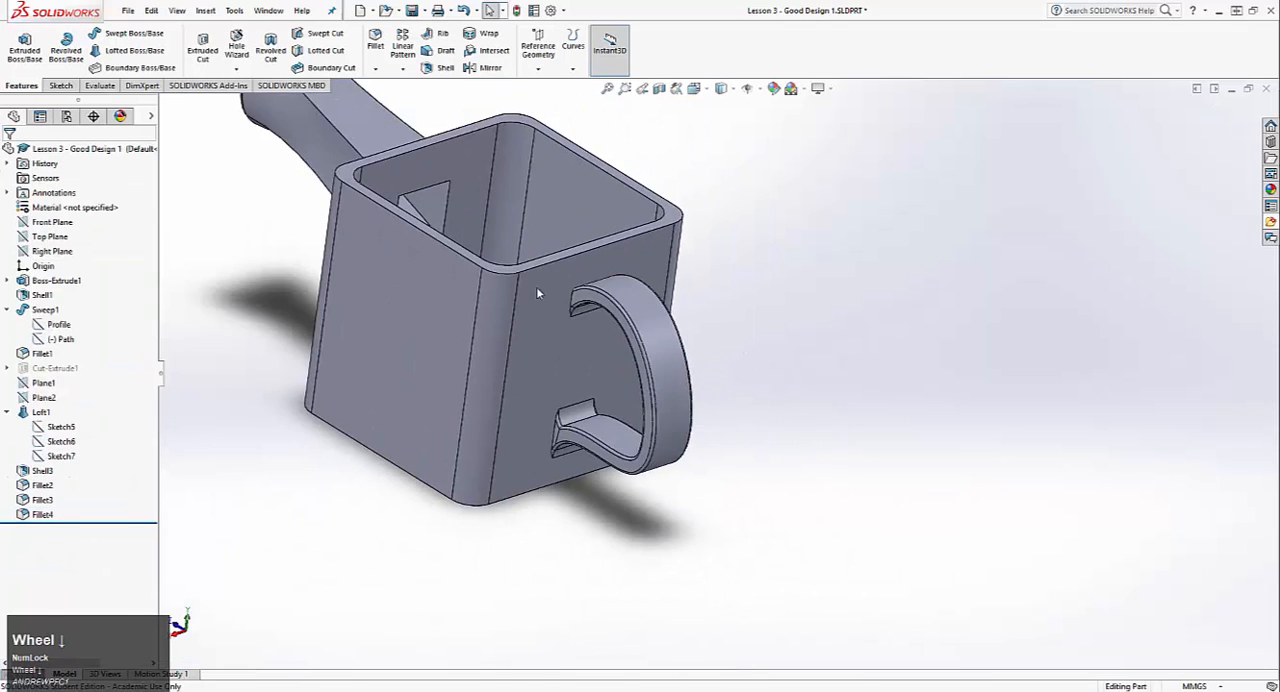
Step: Start a 0.5 mm fillet on the mug's top rim face and outside bottom face
middle_click_drag(537, 290, 484, 381)
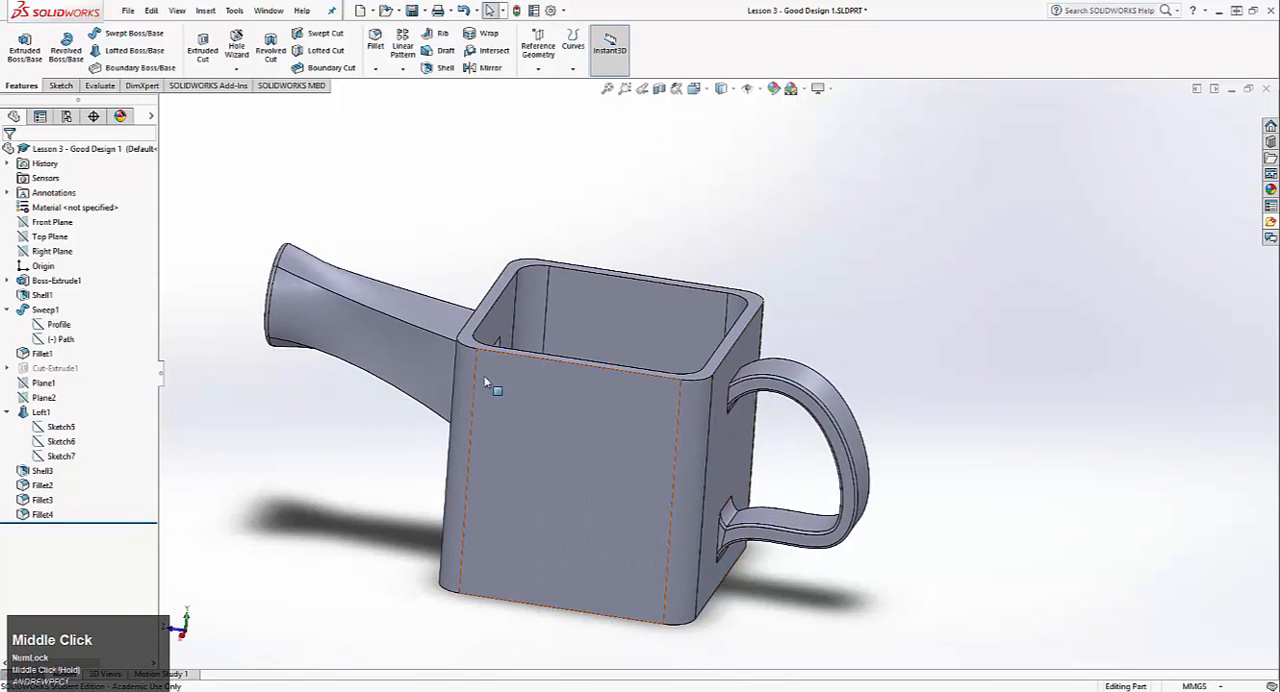
left_click(374, 40)
scroll(370, 400, "up", 4)
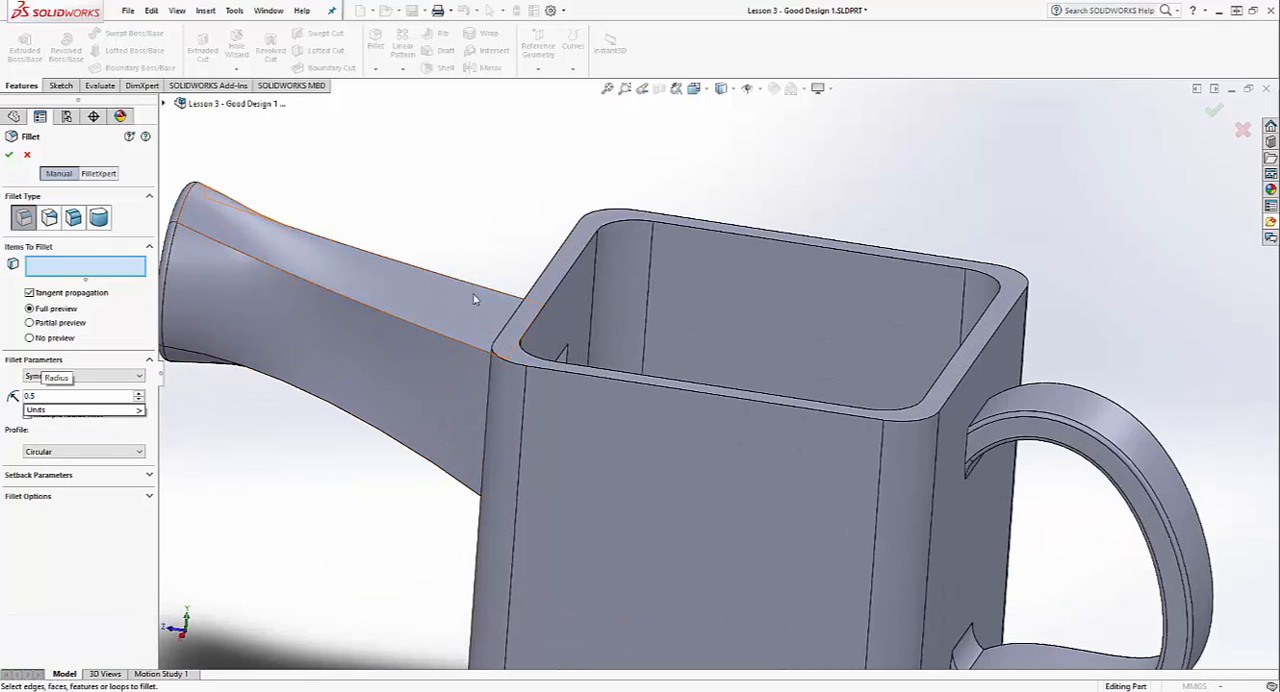
left_click(555, 291)
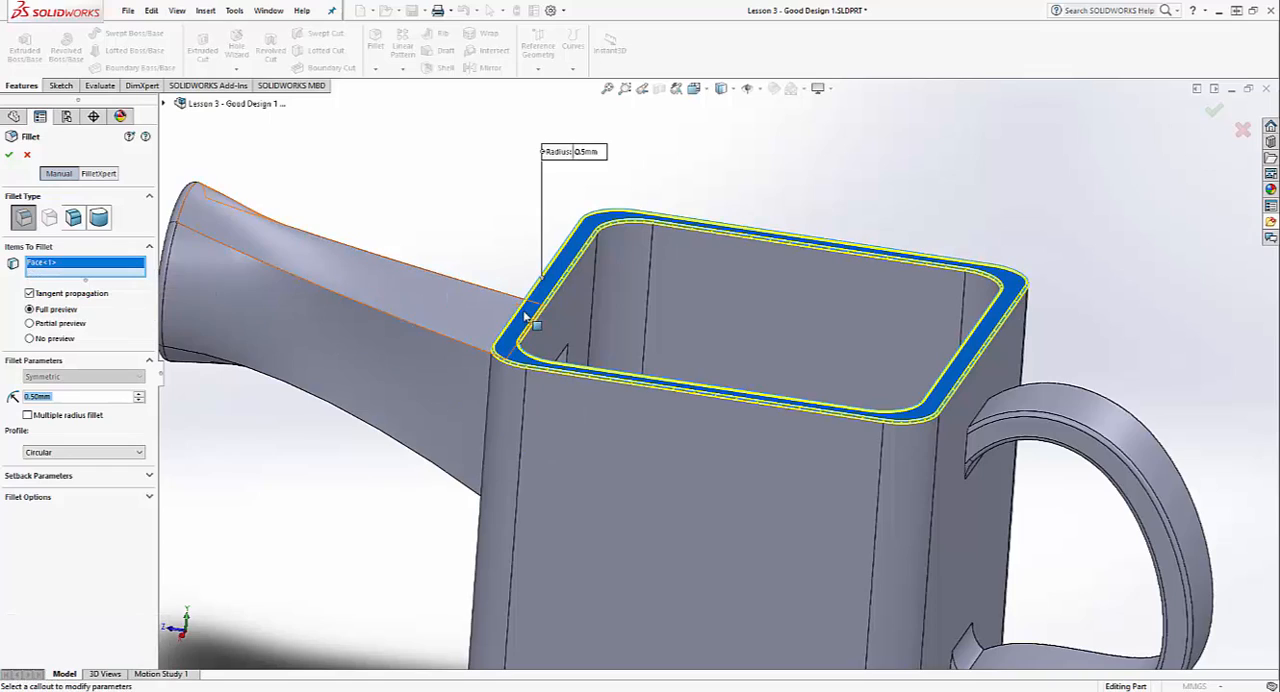
scroll(557, 313, "up", 3)
scroll(557, 320, "down", 5)
middle_click_drag(685, 481, 703, 241)
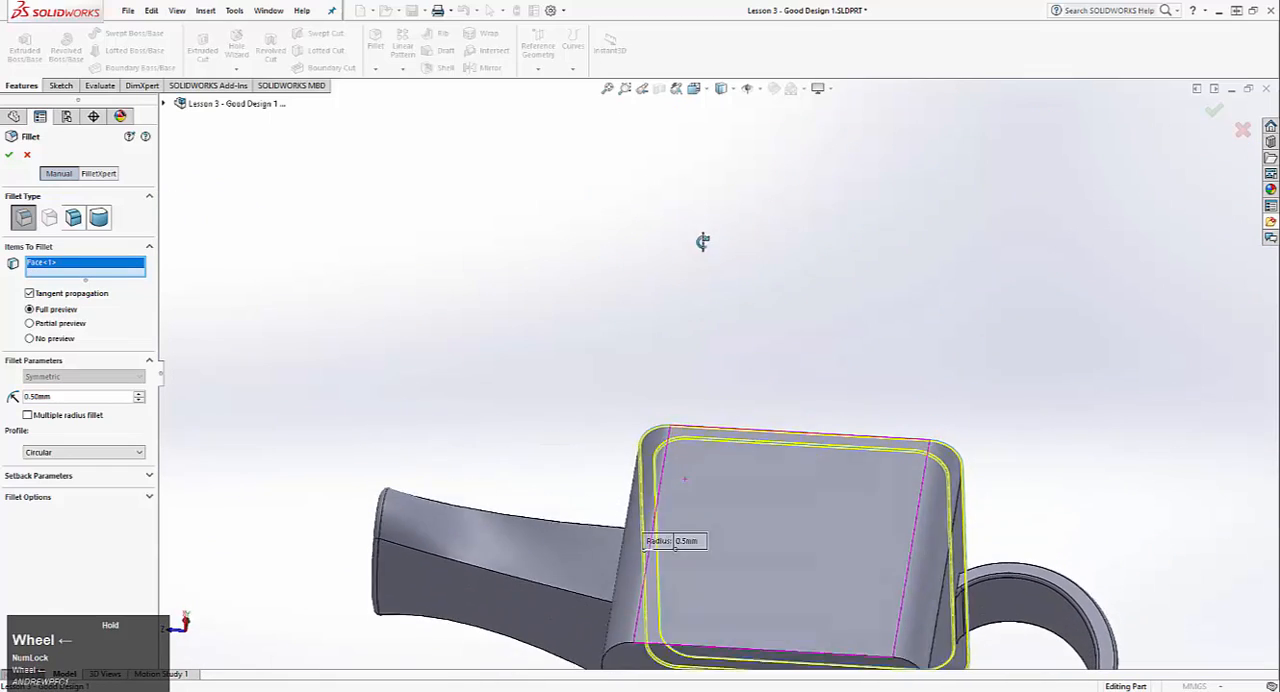
middle_click_drag(750, 474, 746, 394, "ctrl")
left_click(651, 443)
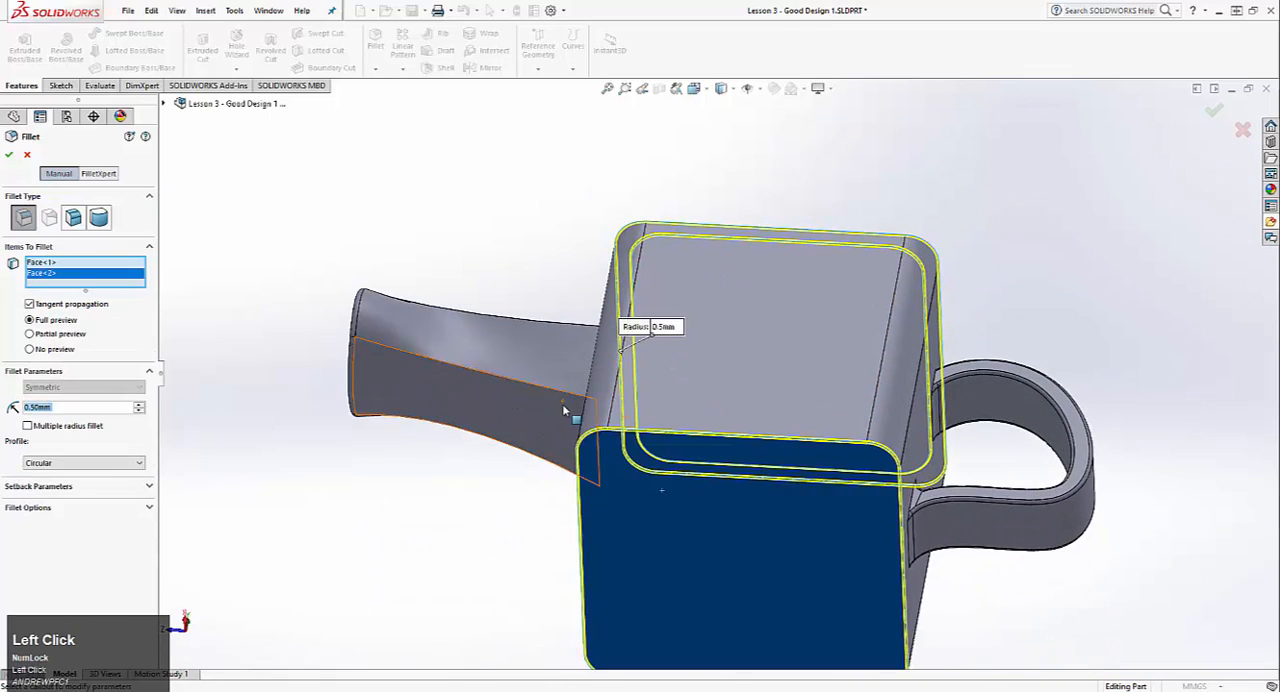
Step: Add the inner edge of the spout's mouth to the 0.5 mm fillet
middle_click_drag(651, 443, 643, 524)
scroll(519, 440, "up", 5)
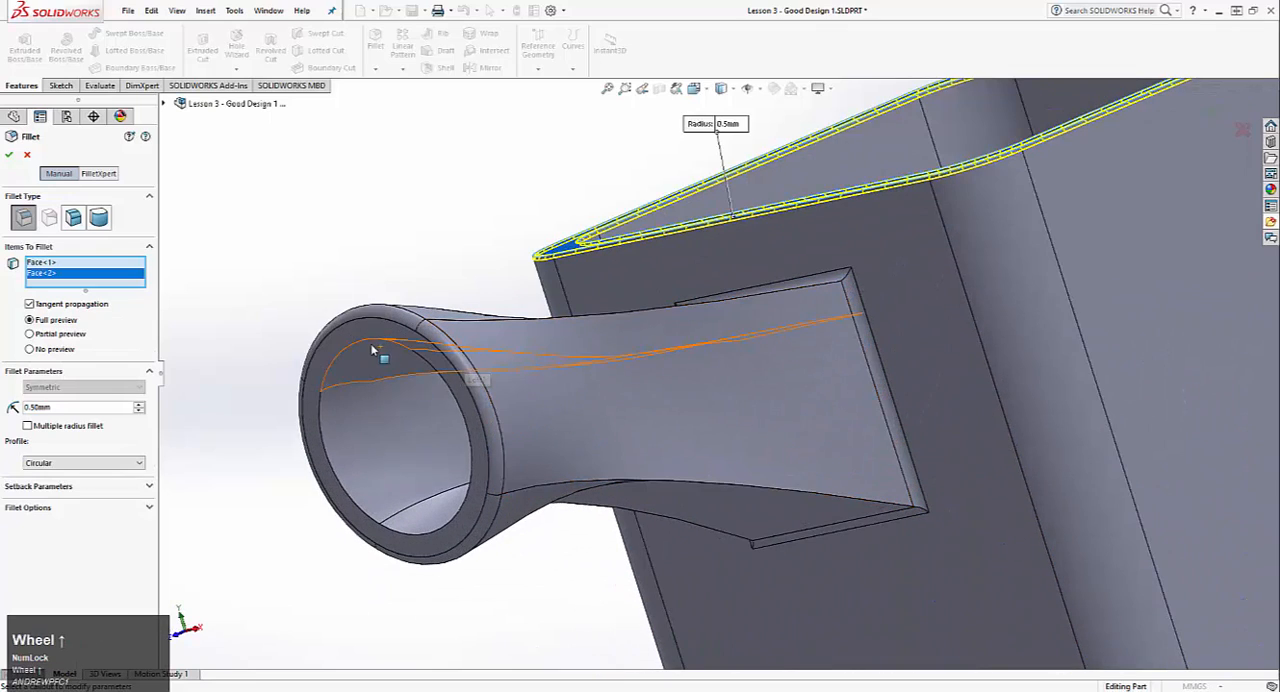
left_click(370, 343)
middle_click_drag(500, 368, 583, 437)
scroll(583, 437, "down", 3)
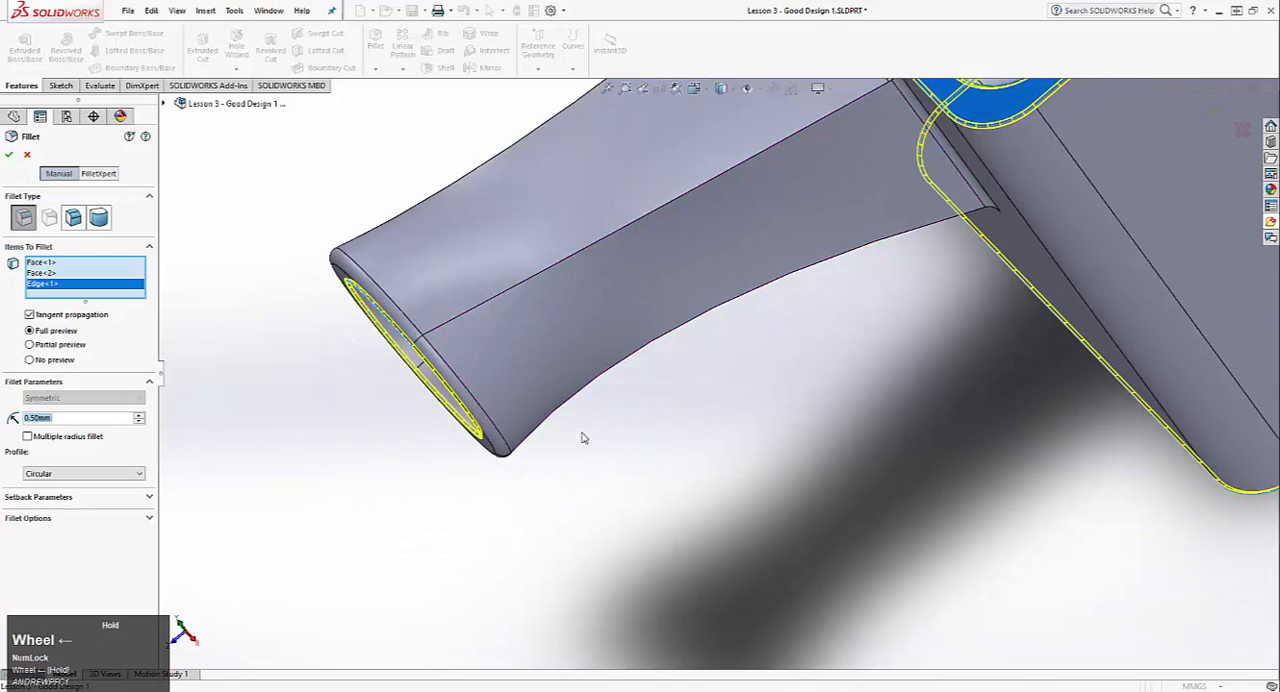
Step: Add the four edges of the square spout opening on the mug's inside wall to the 0.5 mm fillet
middle_click_drag(690, 393, 727, 456, "ctrl")
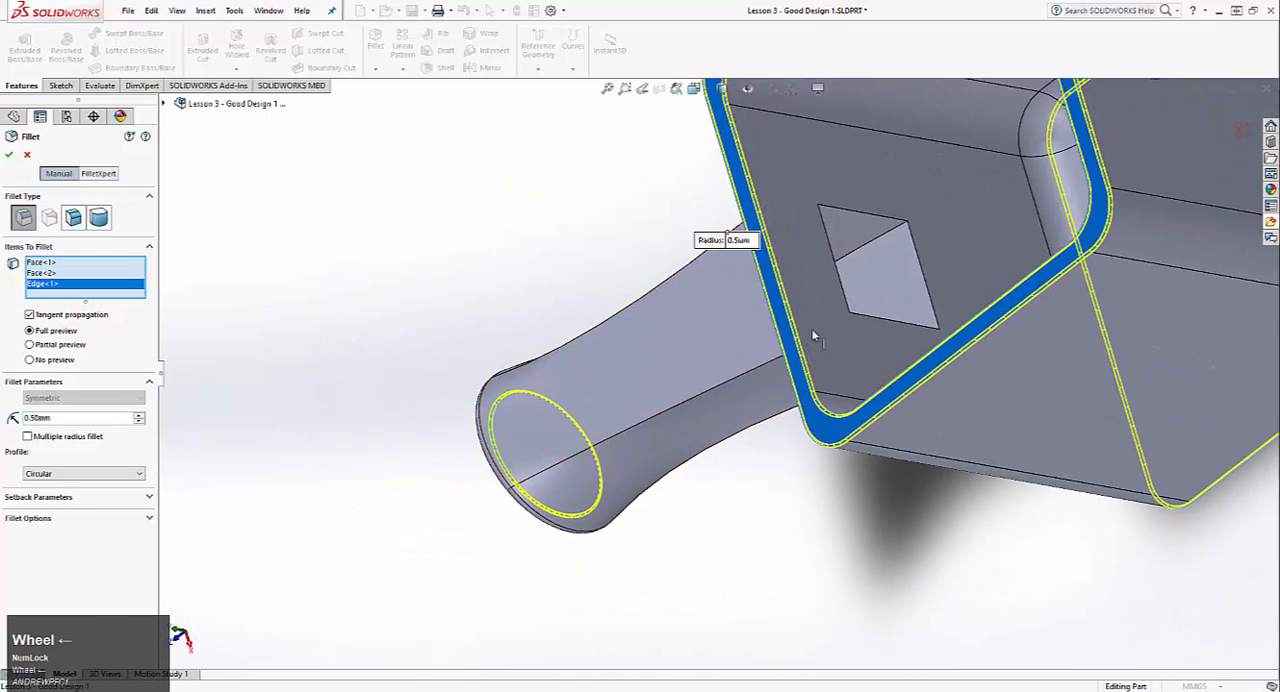
left_click(860, 217)
left_click(920, 252)
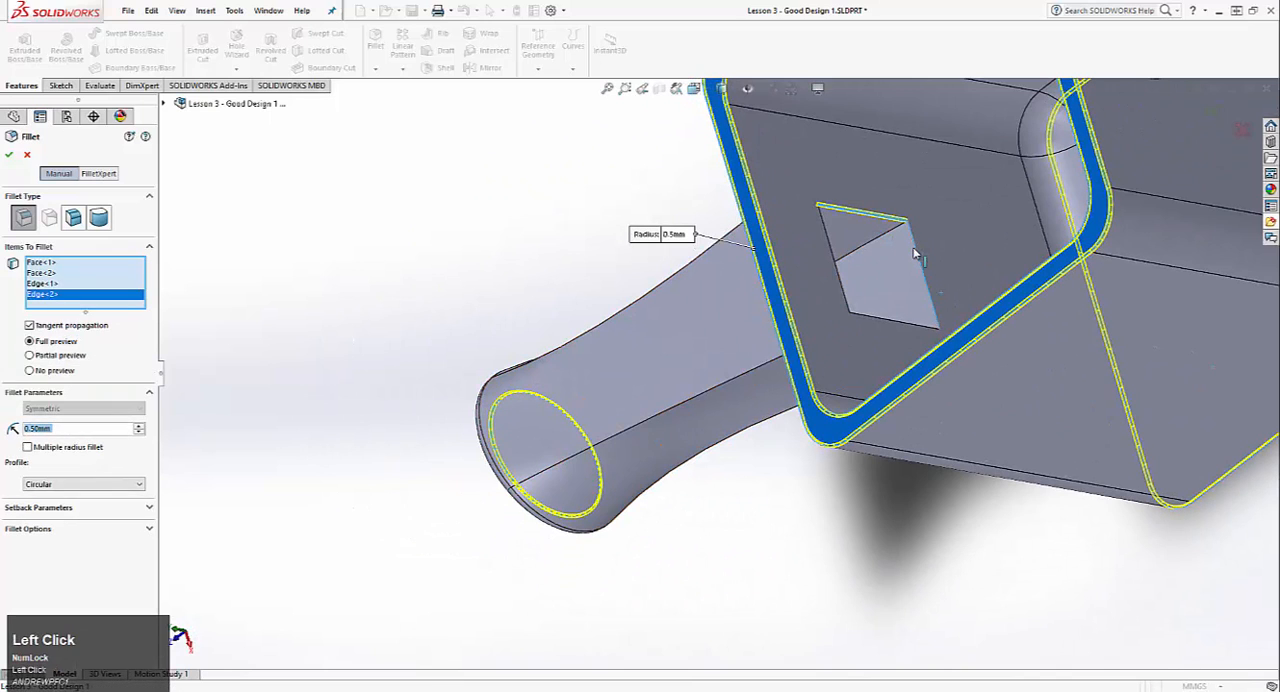
left_click(893, 326)
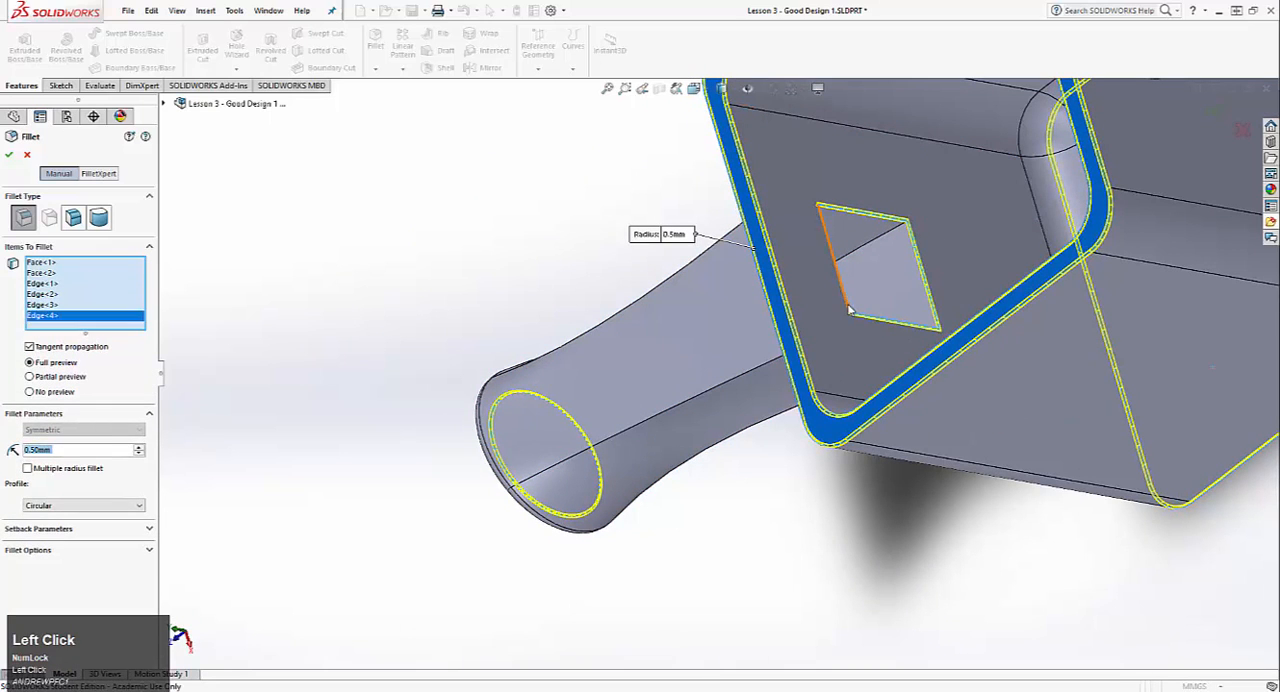
left_click(848, 310)
Step: Add the spout's four lengthwise outer edges to the 0.5 mm fillet, switching the fillet to partial preview
left_click(646, 428)
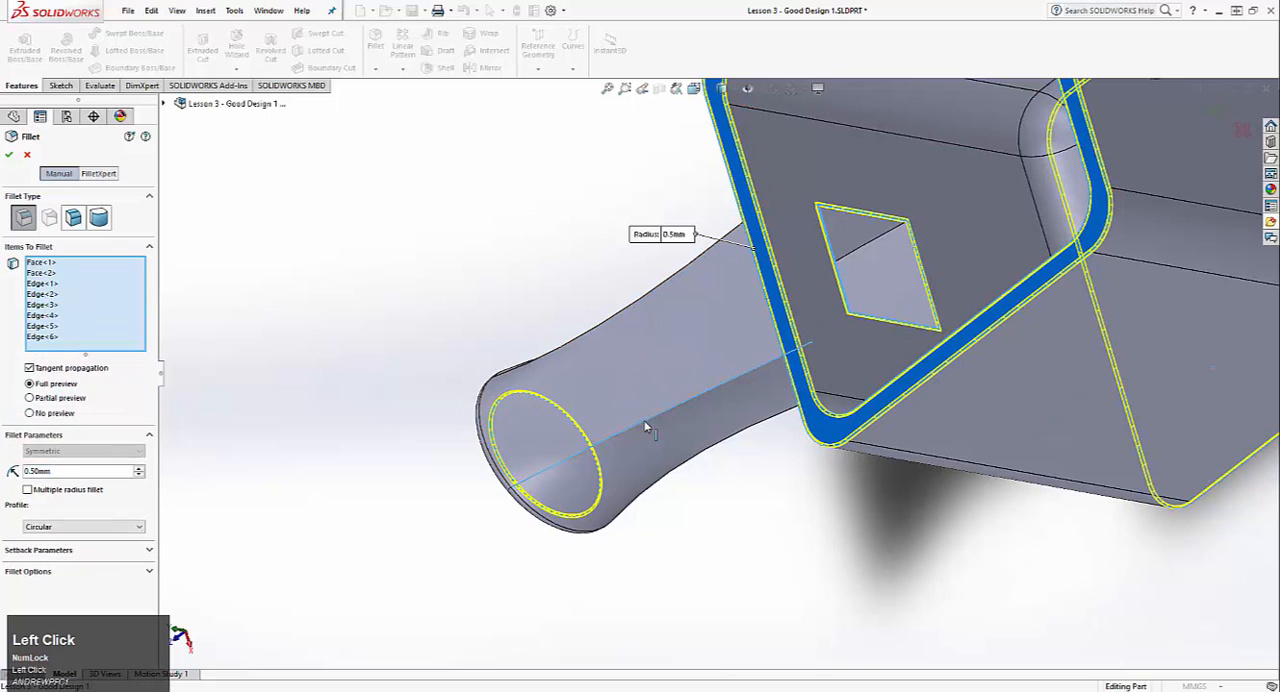
left_click(652, 417)
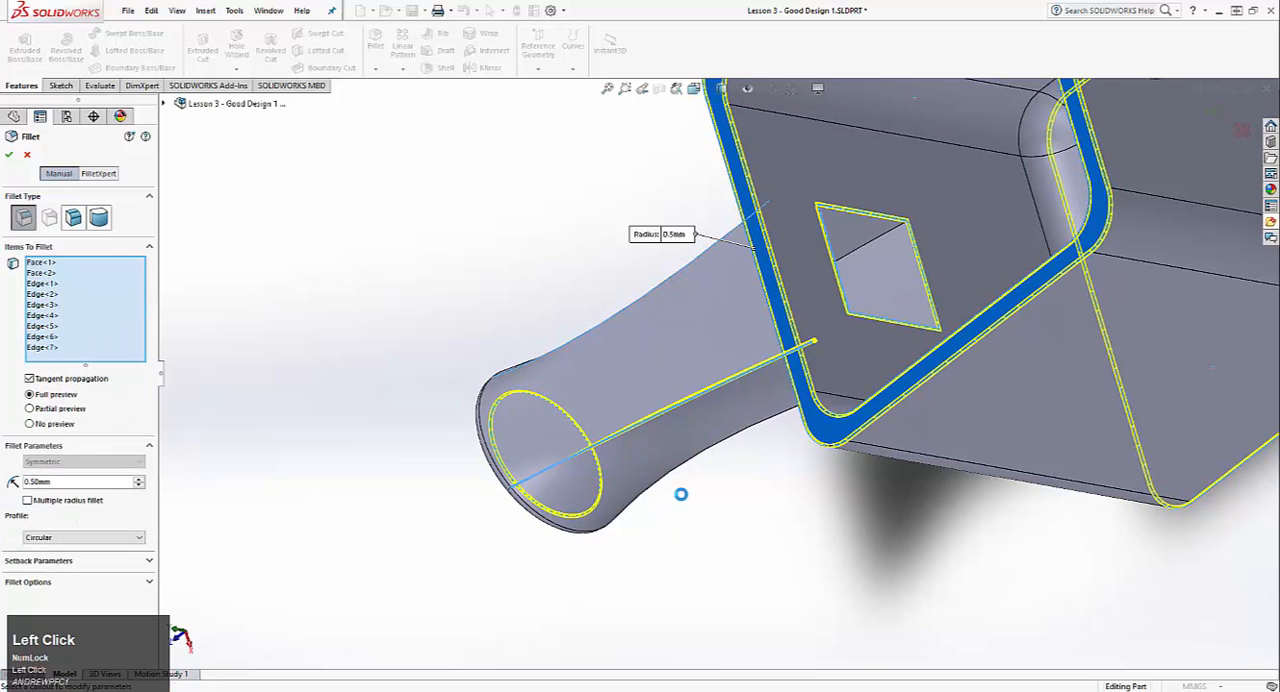
left_click(721, 457)
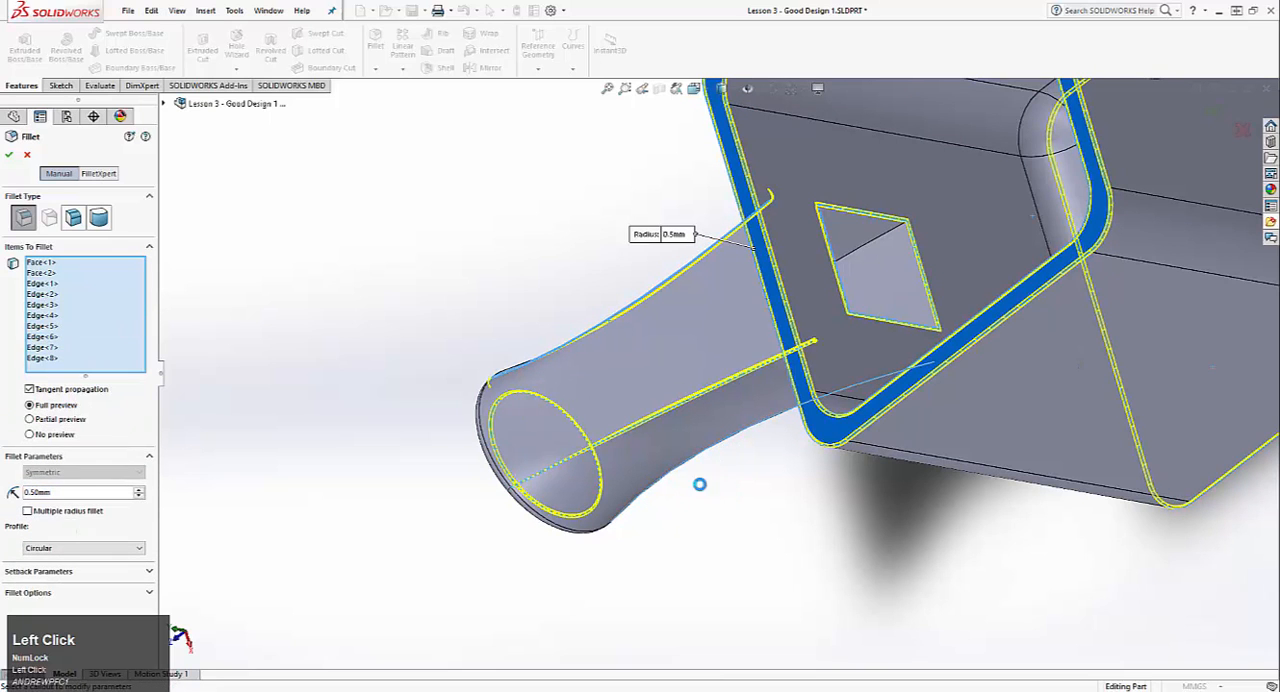
left_click(48, 421)
middle_click_drag(690, 300, 379, 461)
left_click(312, 443)
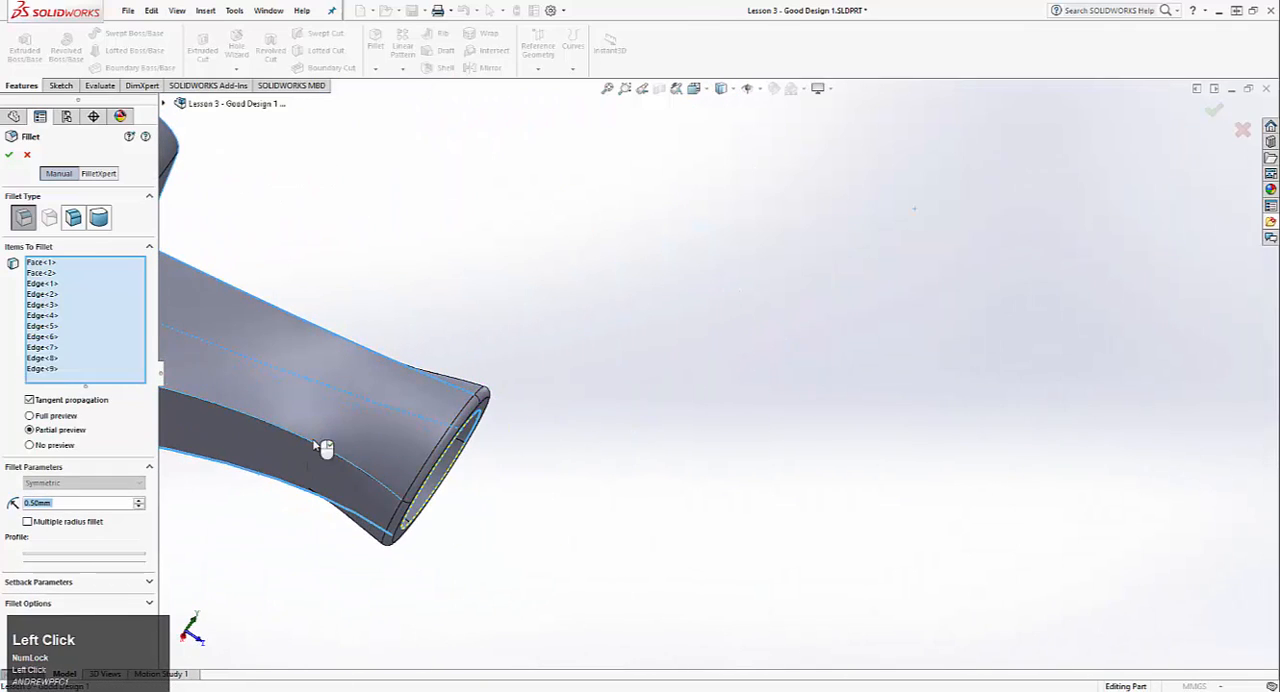
Step: Add the edge where the handle's upper end meets the mug wall to the 0.5 mm fillet and create it
middle_click_drag(694, 451, 586, 471)
scroll(566, 392, "down", 3)
scroll(566, 392, "down", 5)
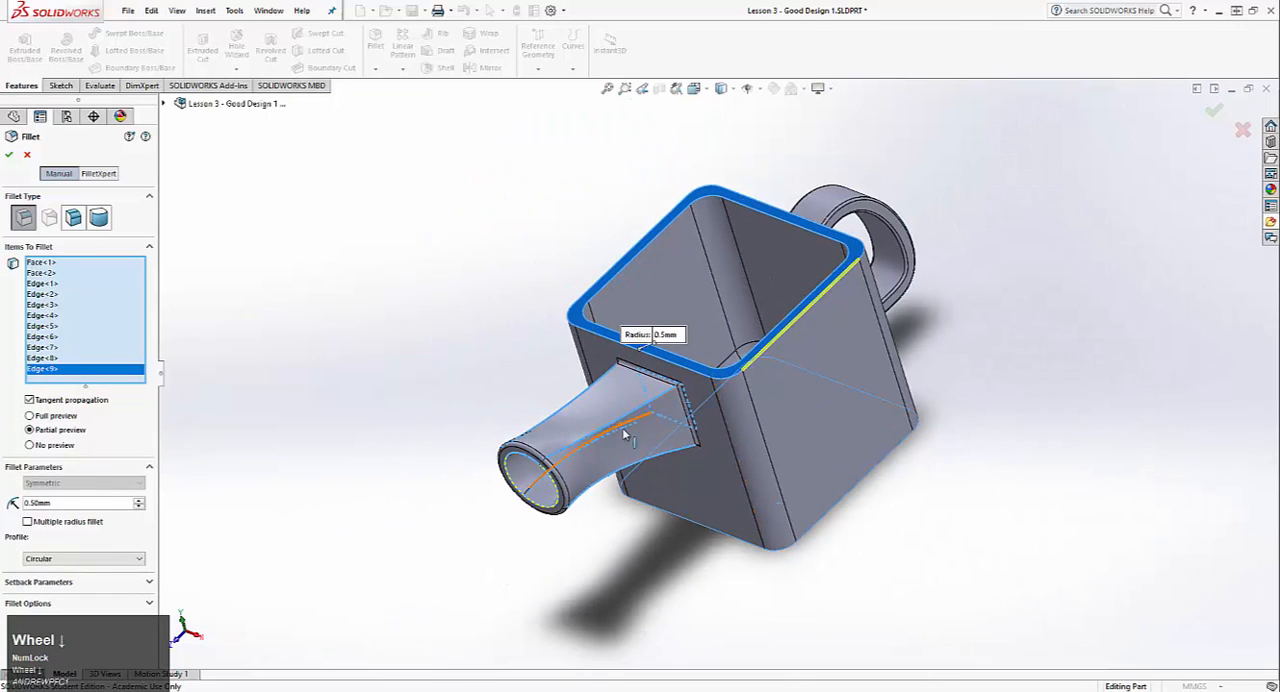
middle_click_drag(893, 355, 682, 424)
middle_click_drag(766, 363, 778, 440)
scroll(807, 417, "up", 3)
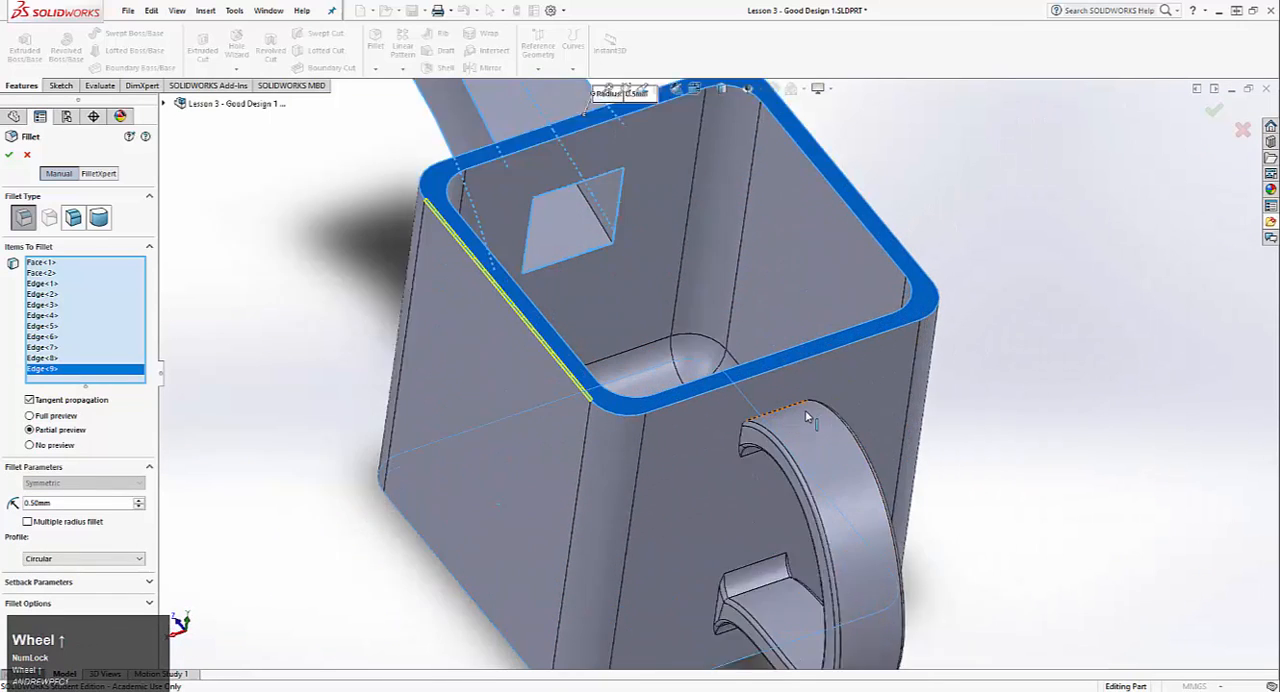
scroll(807, 417, "up", 2)
left_click(752, 411)
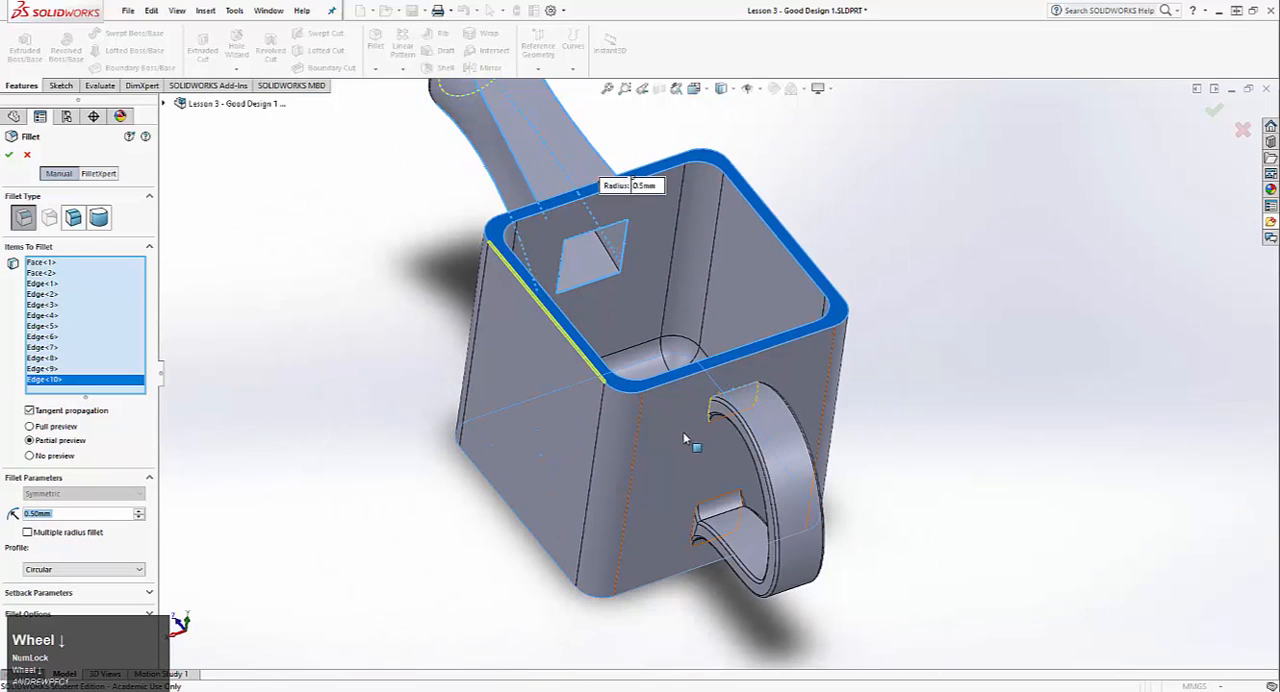
scroll(752, 411, "down", 3)
middle_click_drag(632, 184, 662, 288)
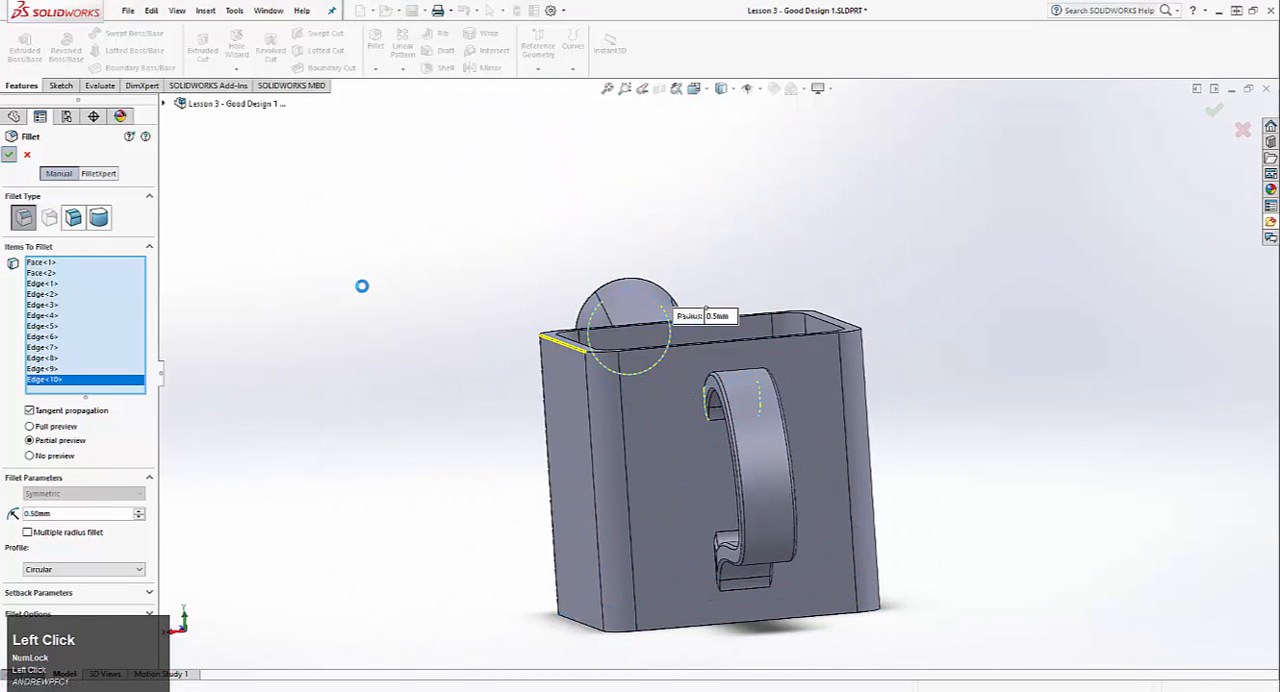
Step: Edit the last fillet on the rim, base and spout edges and set its radius to 0.75 mm
middle_click_drag(371, 286, 551, 240)
scroll(705, 460, "down", 5)
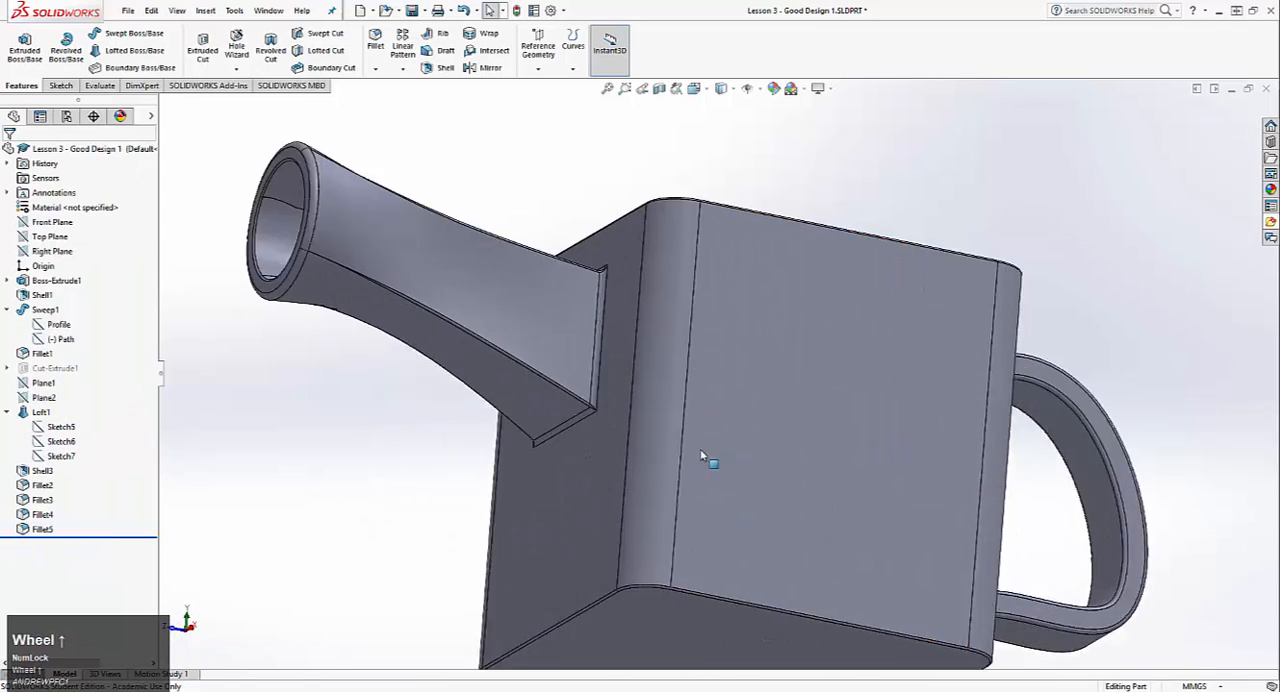
middle_click_drag(689, 446, 682, 490)
scroll(705, 168, "down", 4)
scroll(711, 165, "up", 3)
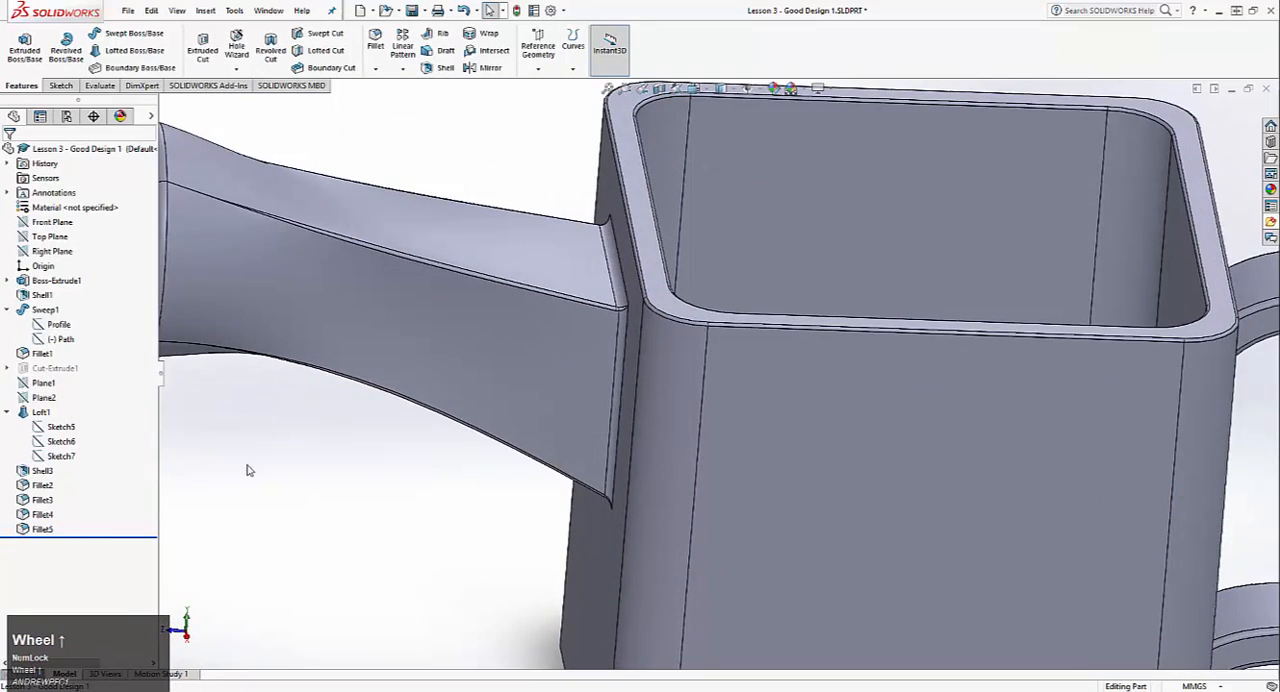
right_click(43, 528)
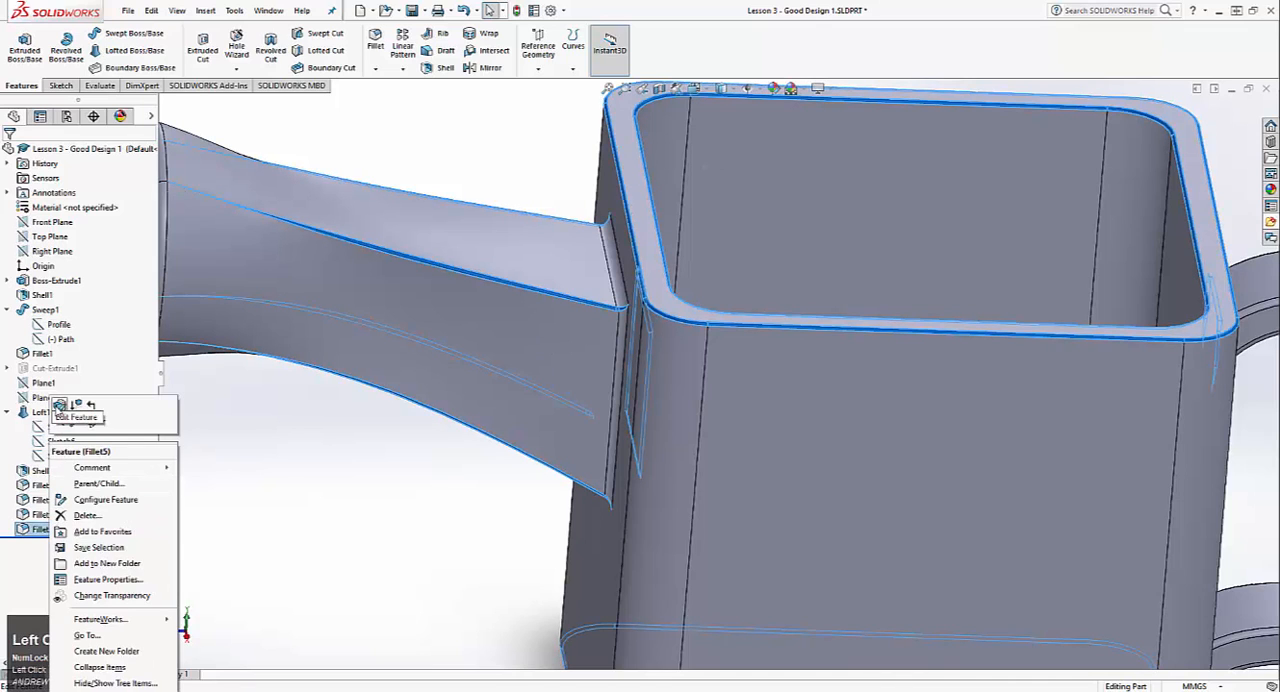
left_click(59, 405)
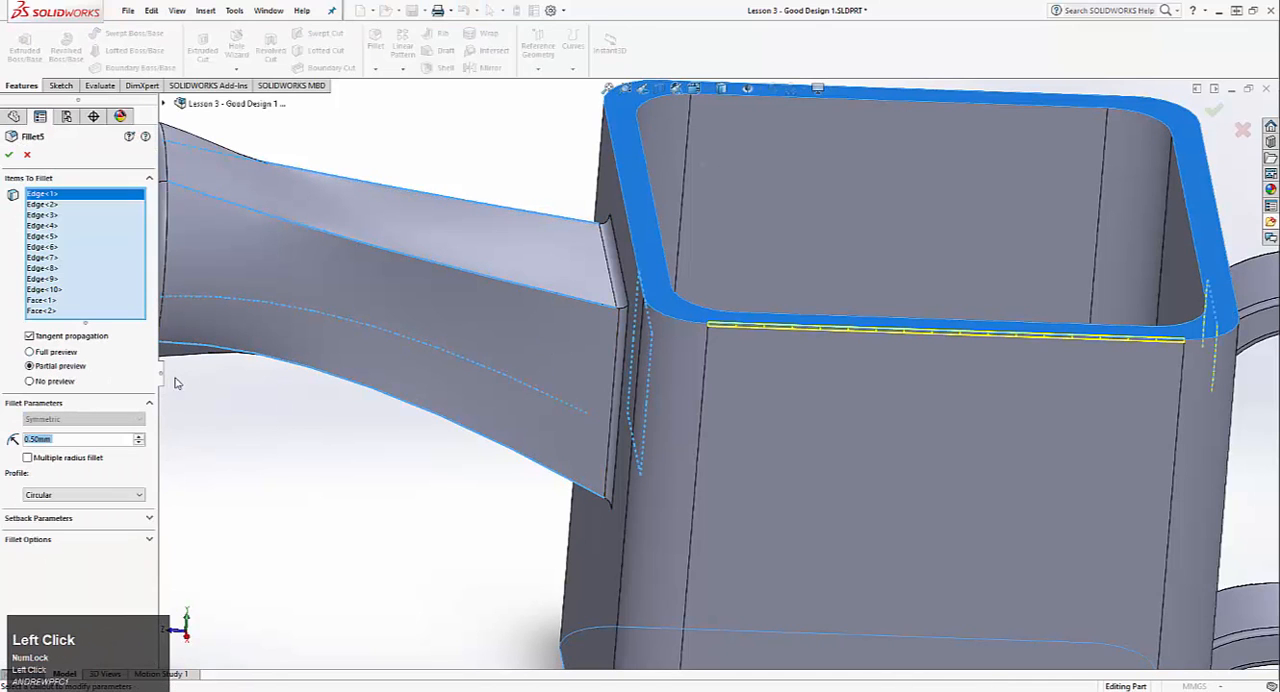
type("0")
key("Return")
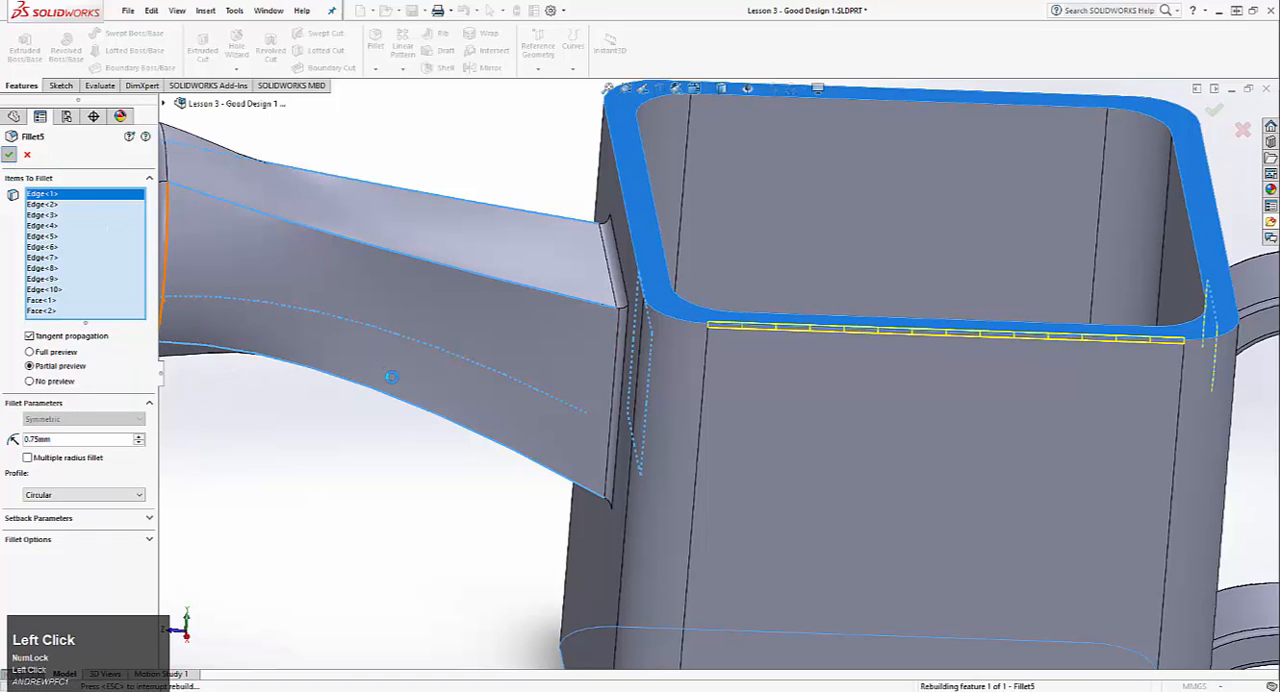
left_click(405, 516)
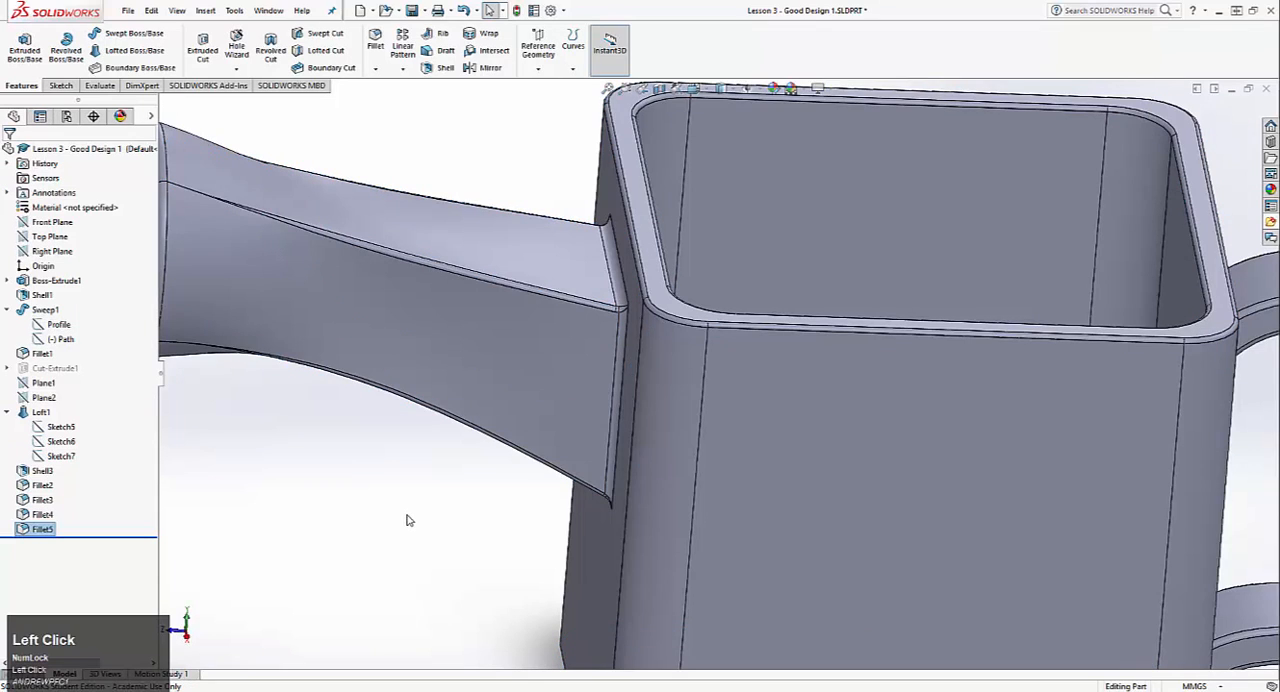
scroll(508, 457, "down", 5)
middle_click_drag(513, 457, 528, 437)
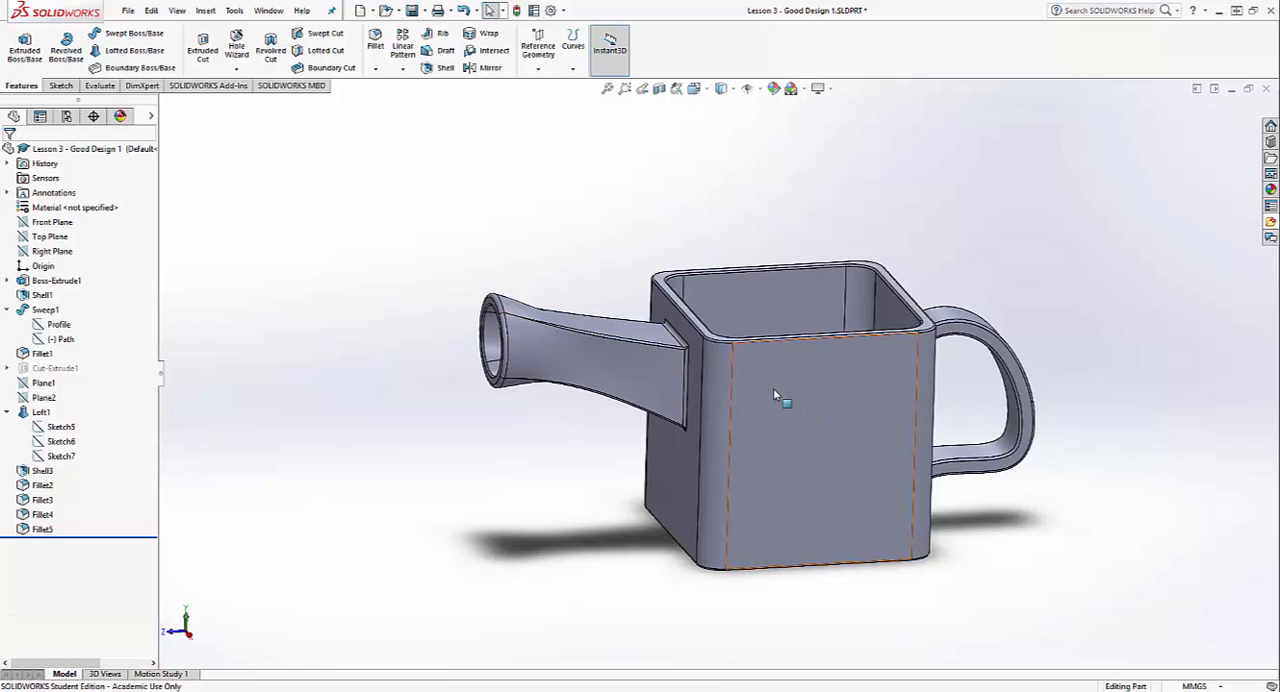
middle_click_drag(773, 388, 702, 408)
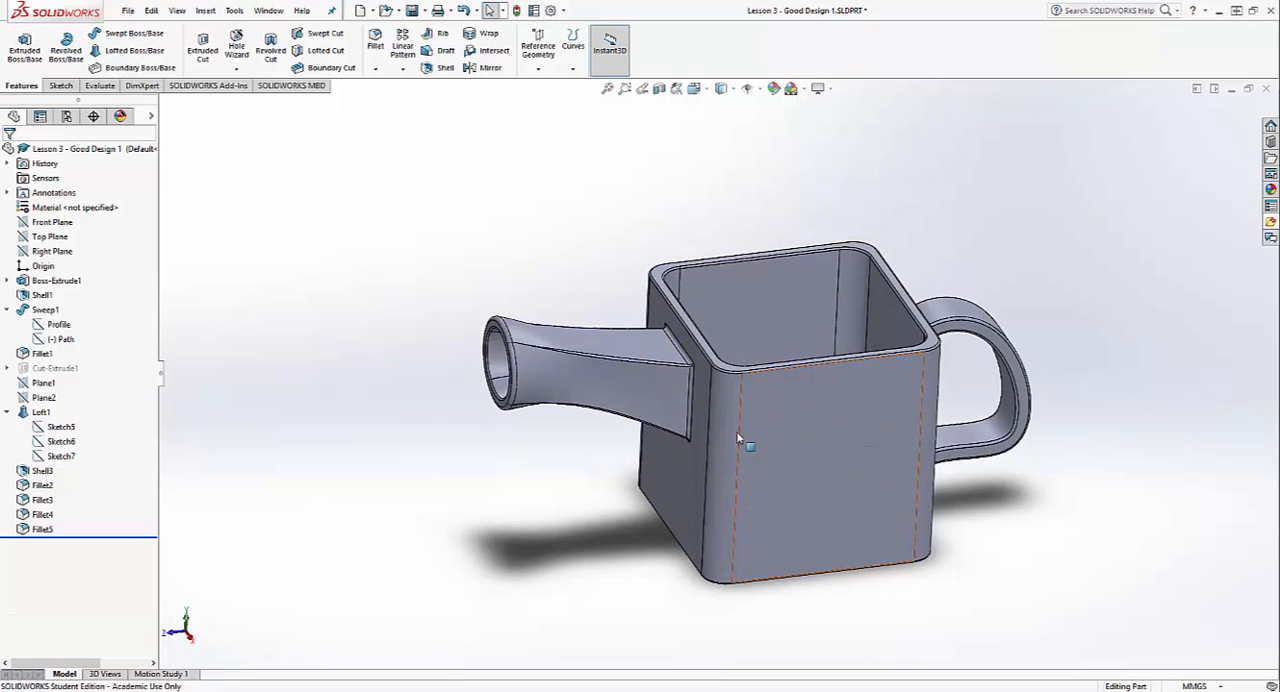
middle_click_drag(893, 541, 768, 418)
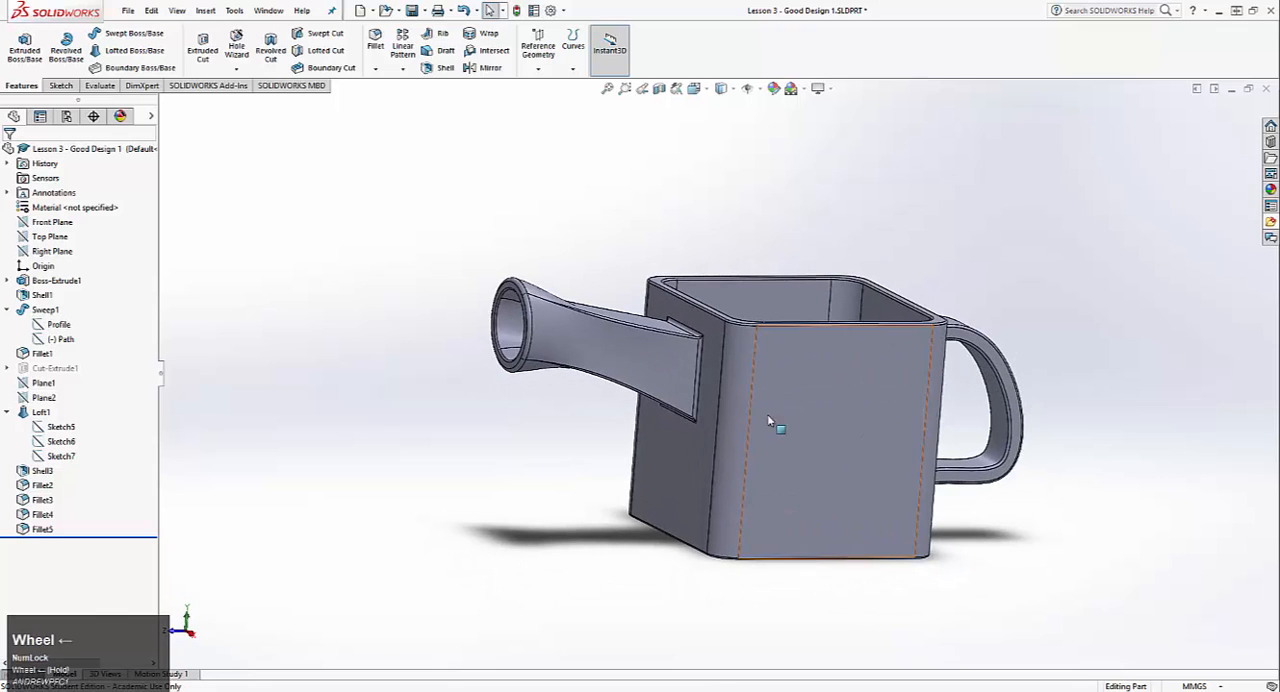